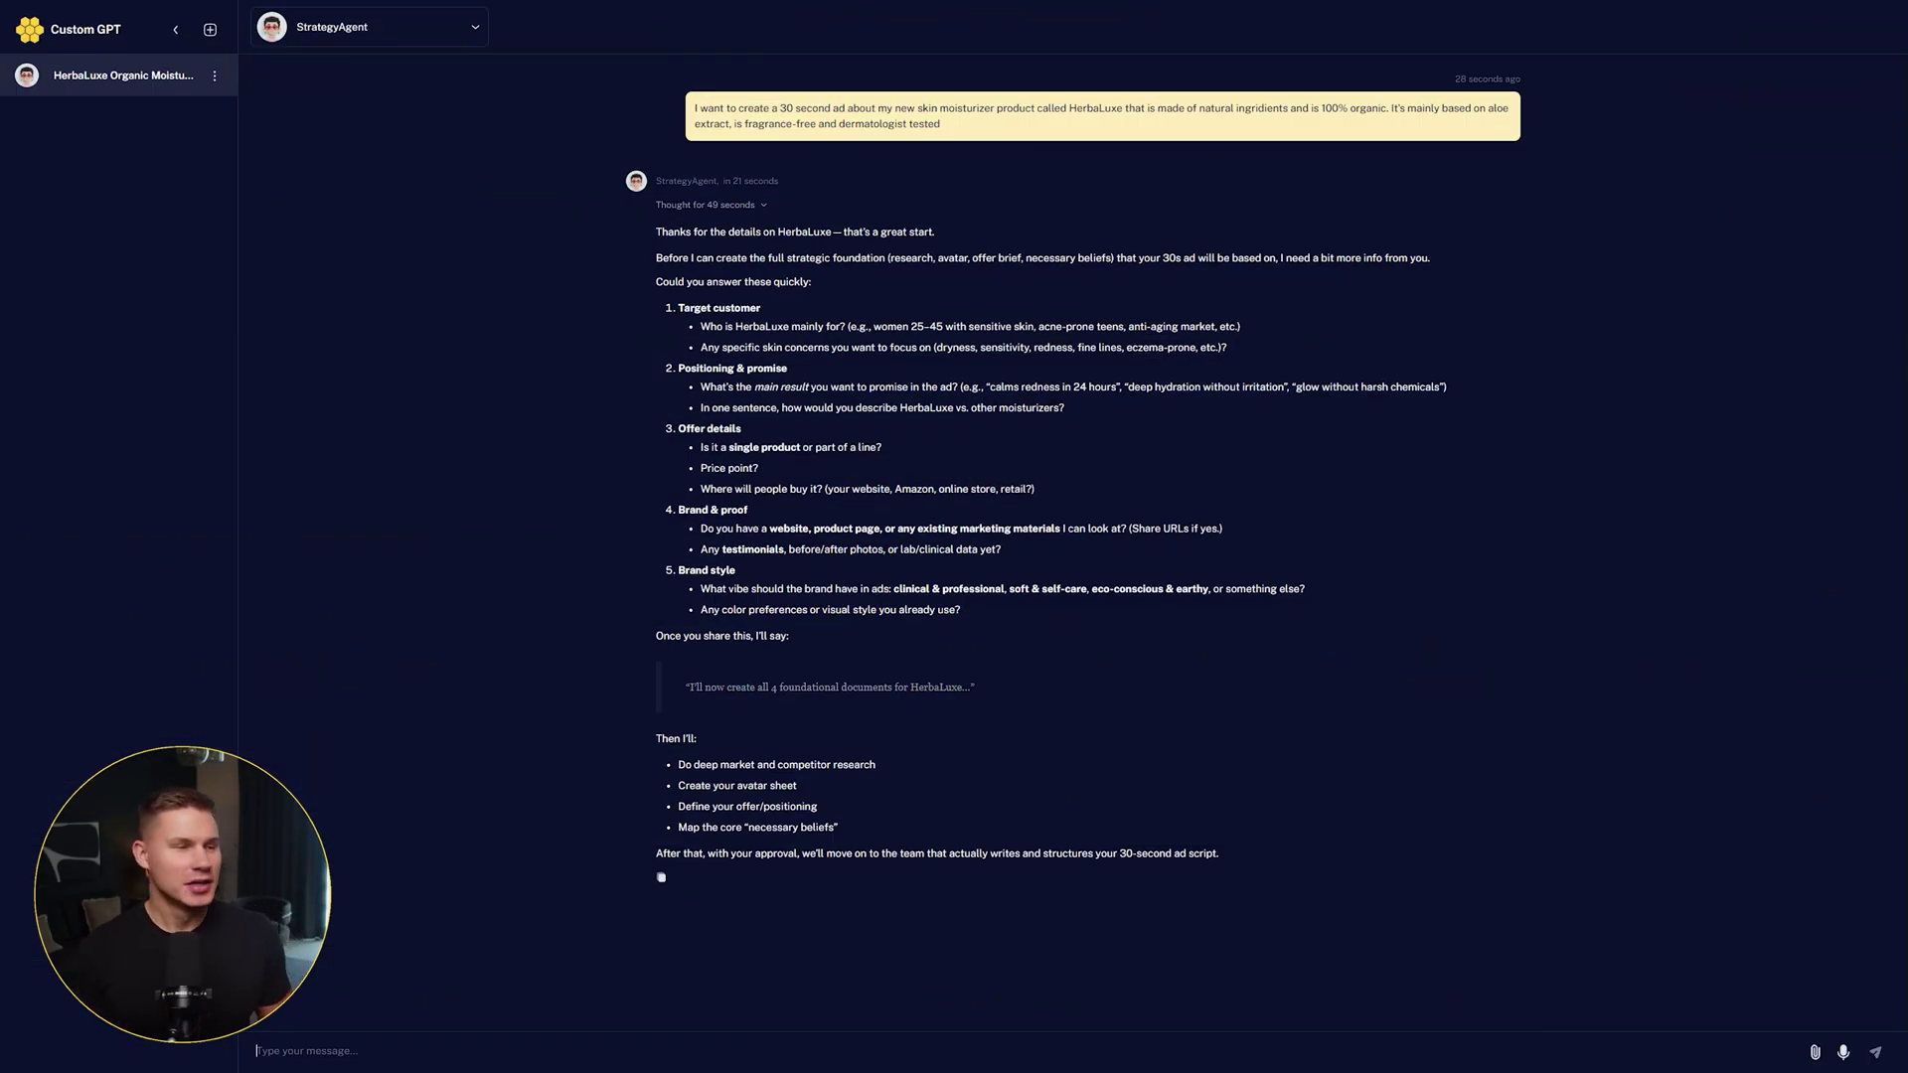
Send the HerbaLuxe product answers to the strategy agent
key("Return")
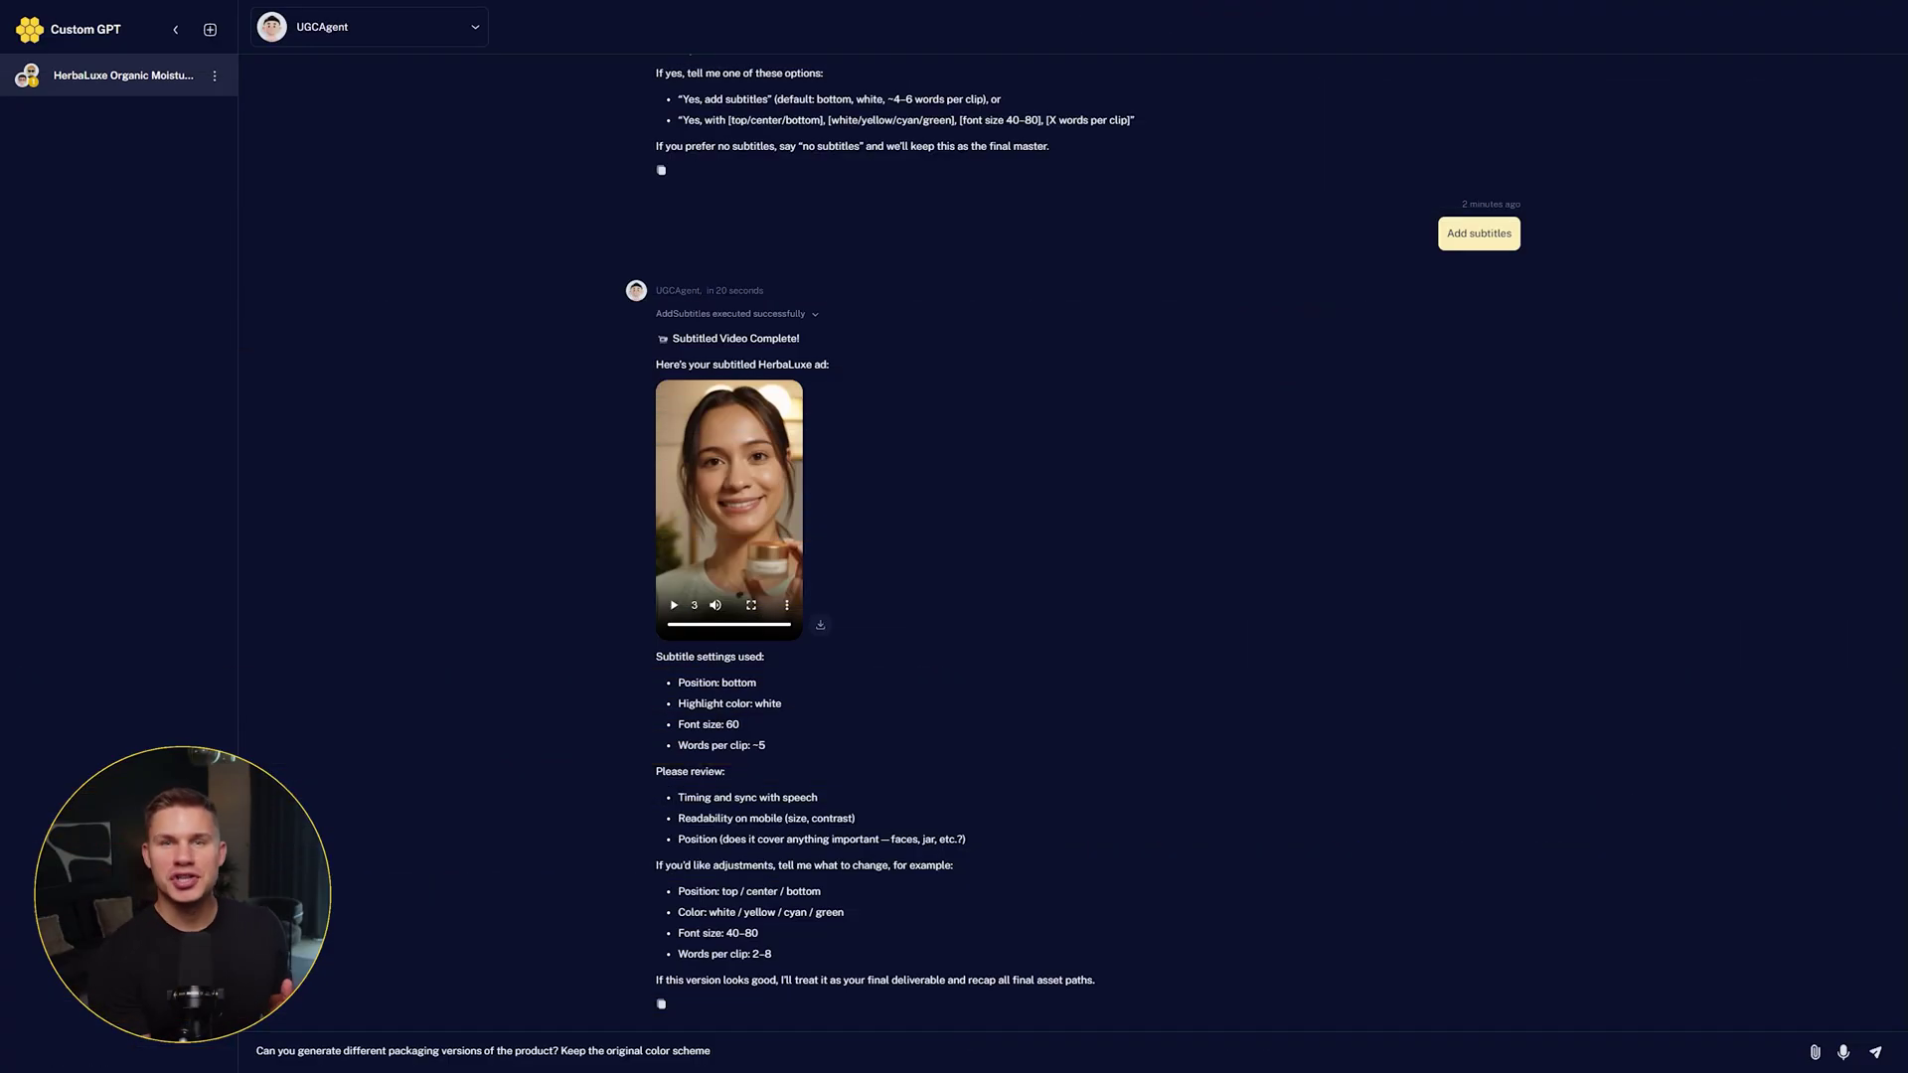
Request three new HerbaLuxe packaging versions, review them, and ask to swap the last clip for product b-roll
key("Return")
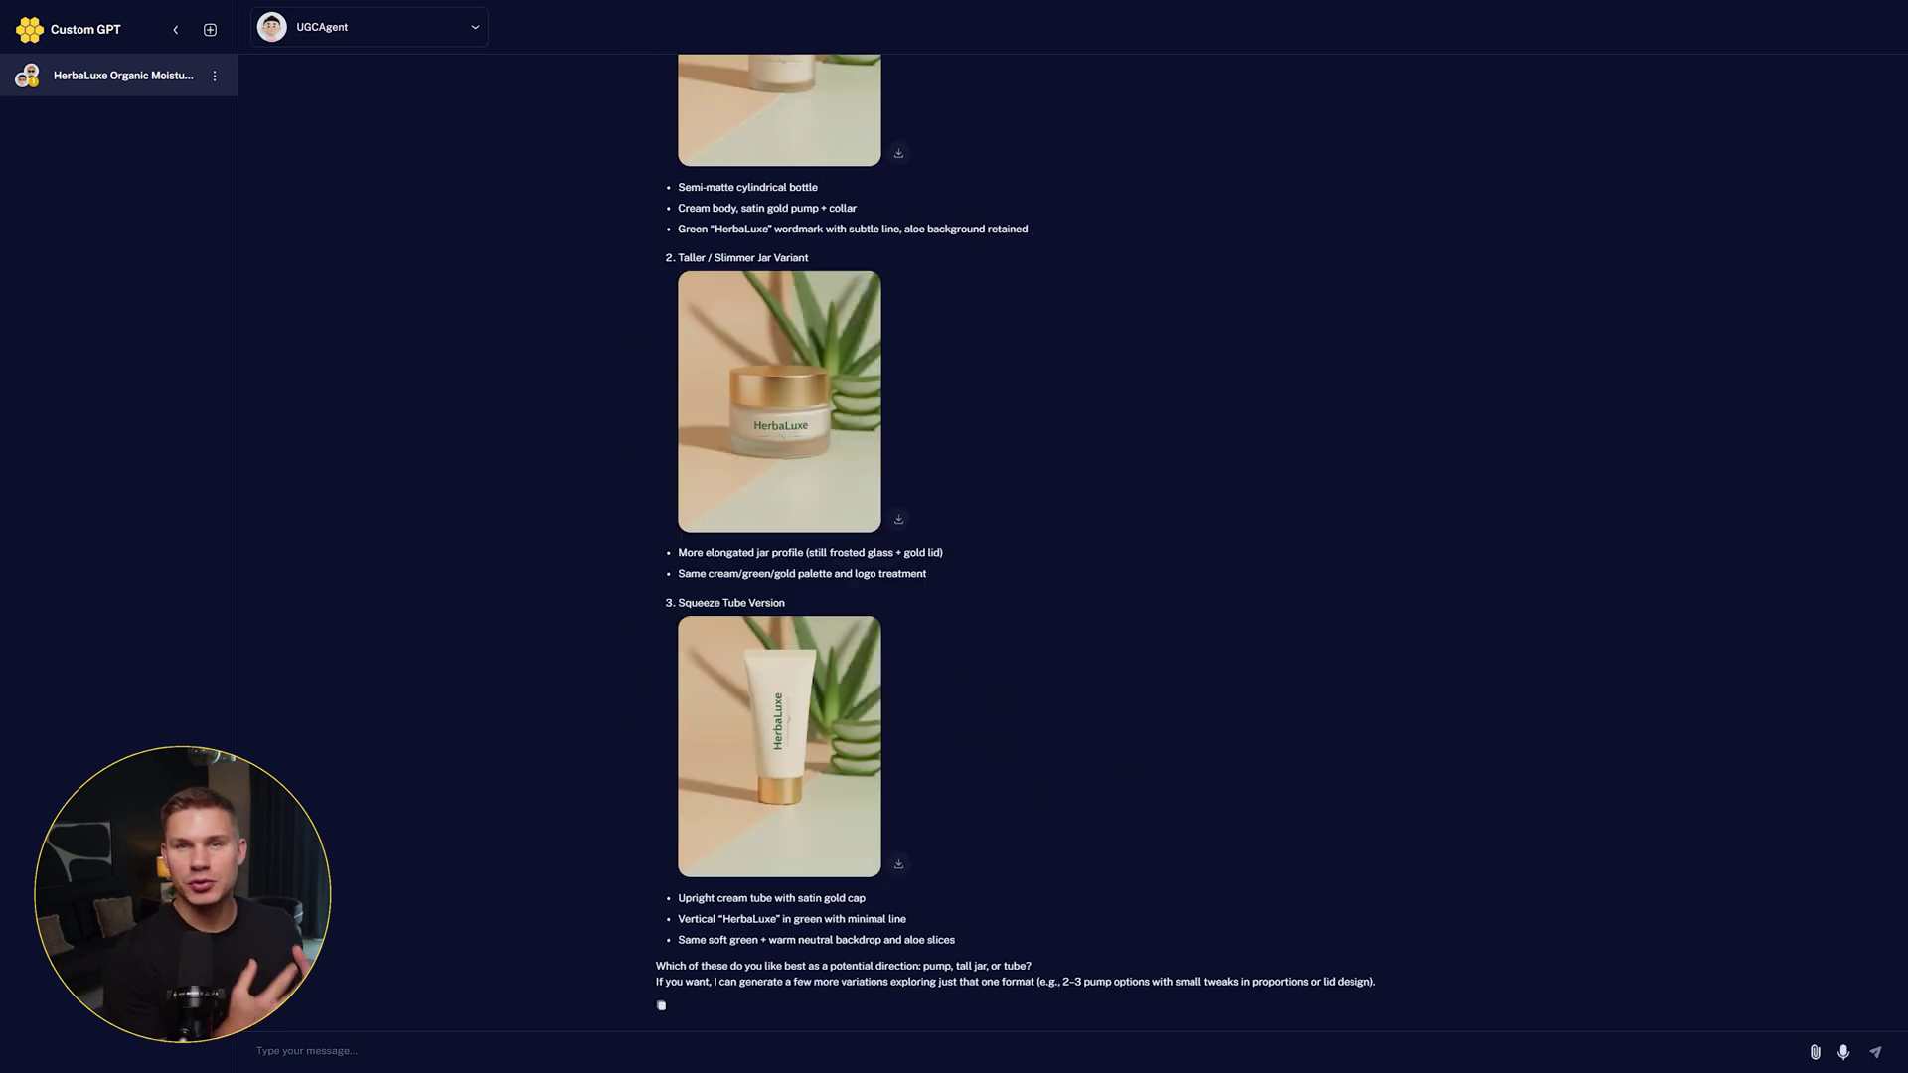
scroll(993, 536, "up", 4)
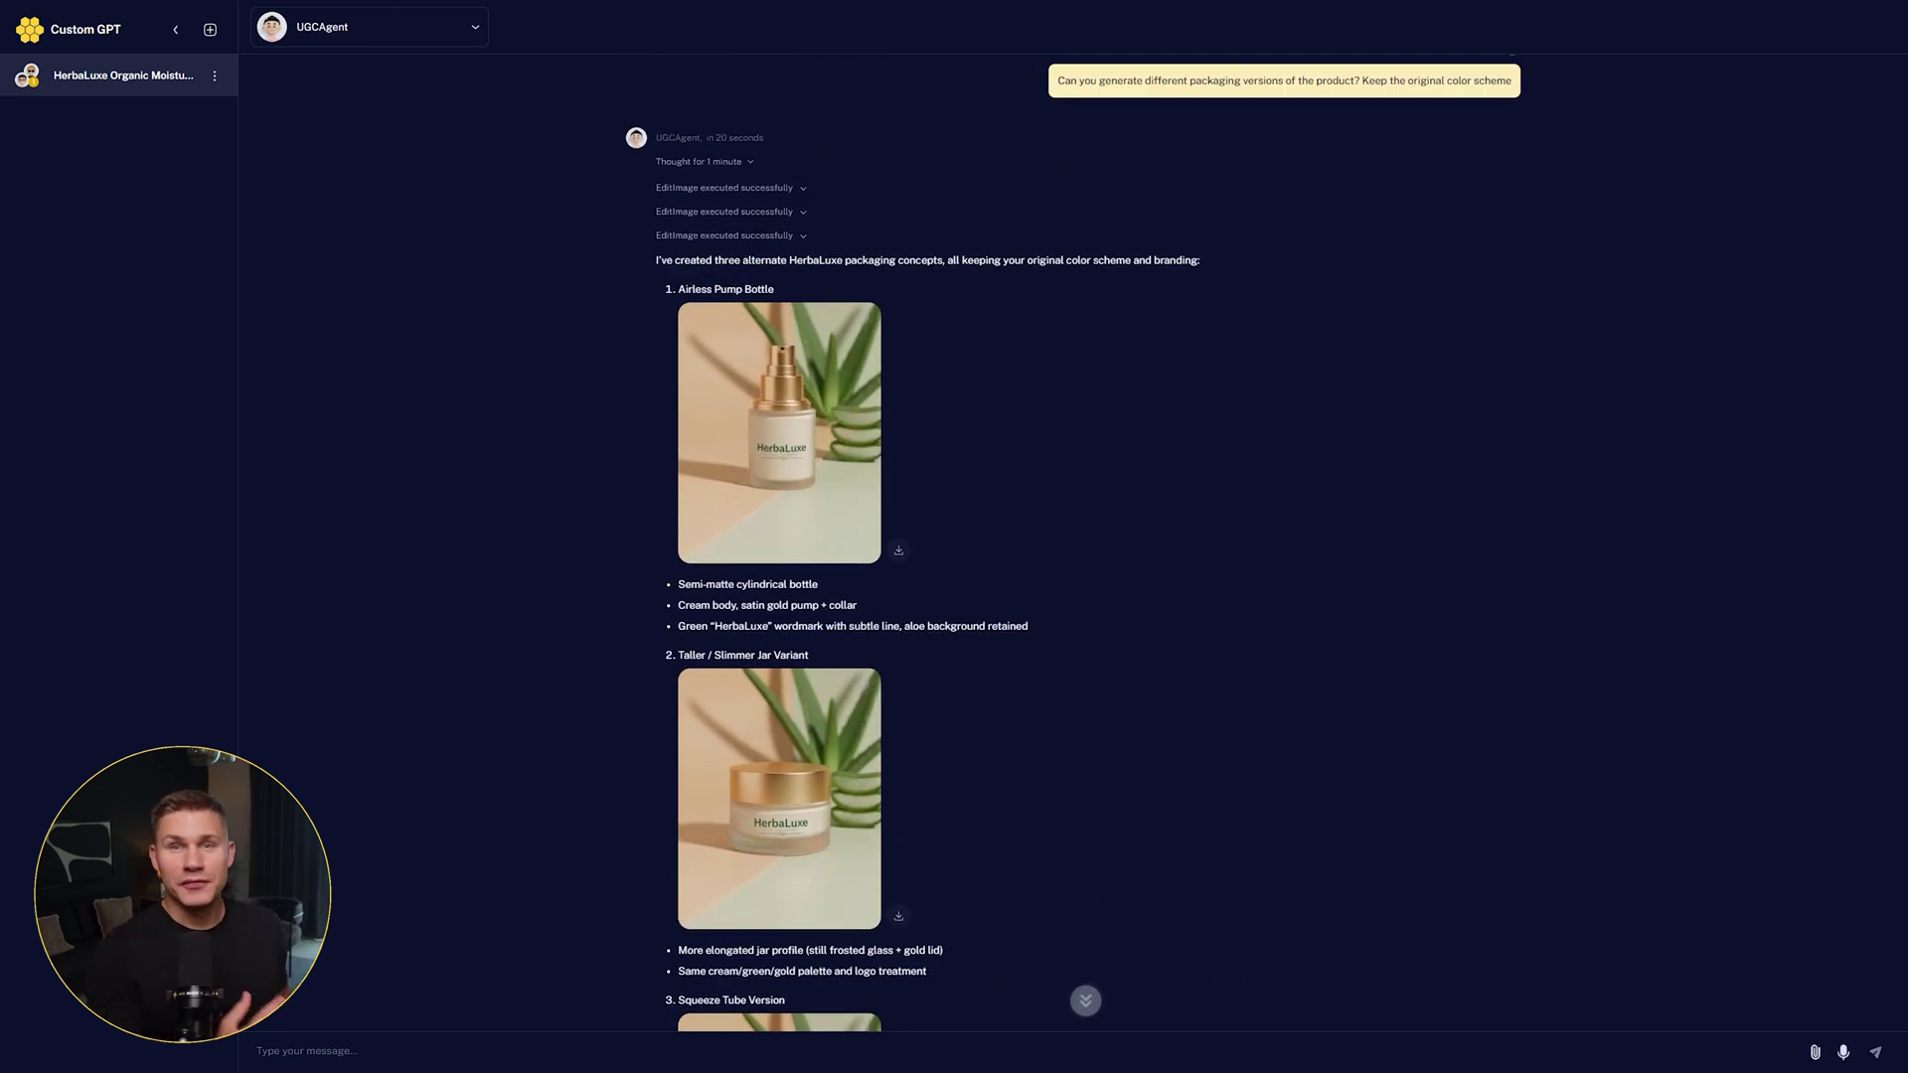
scroll(994, 536, "down", 4)
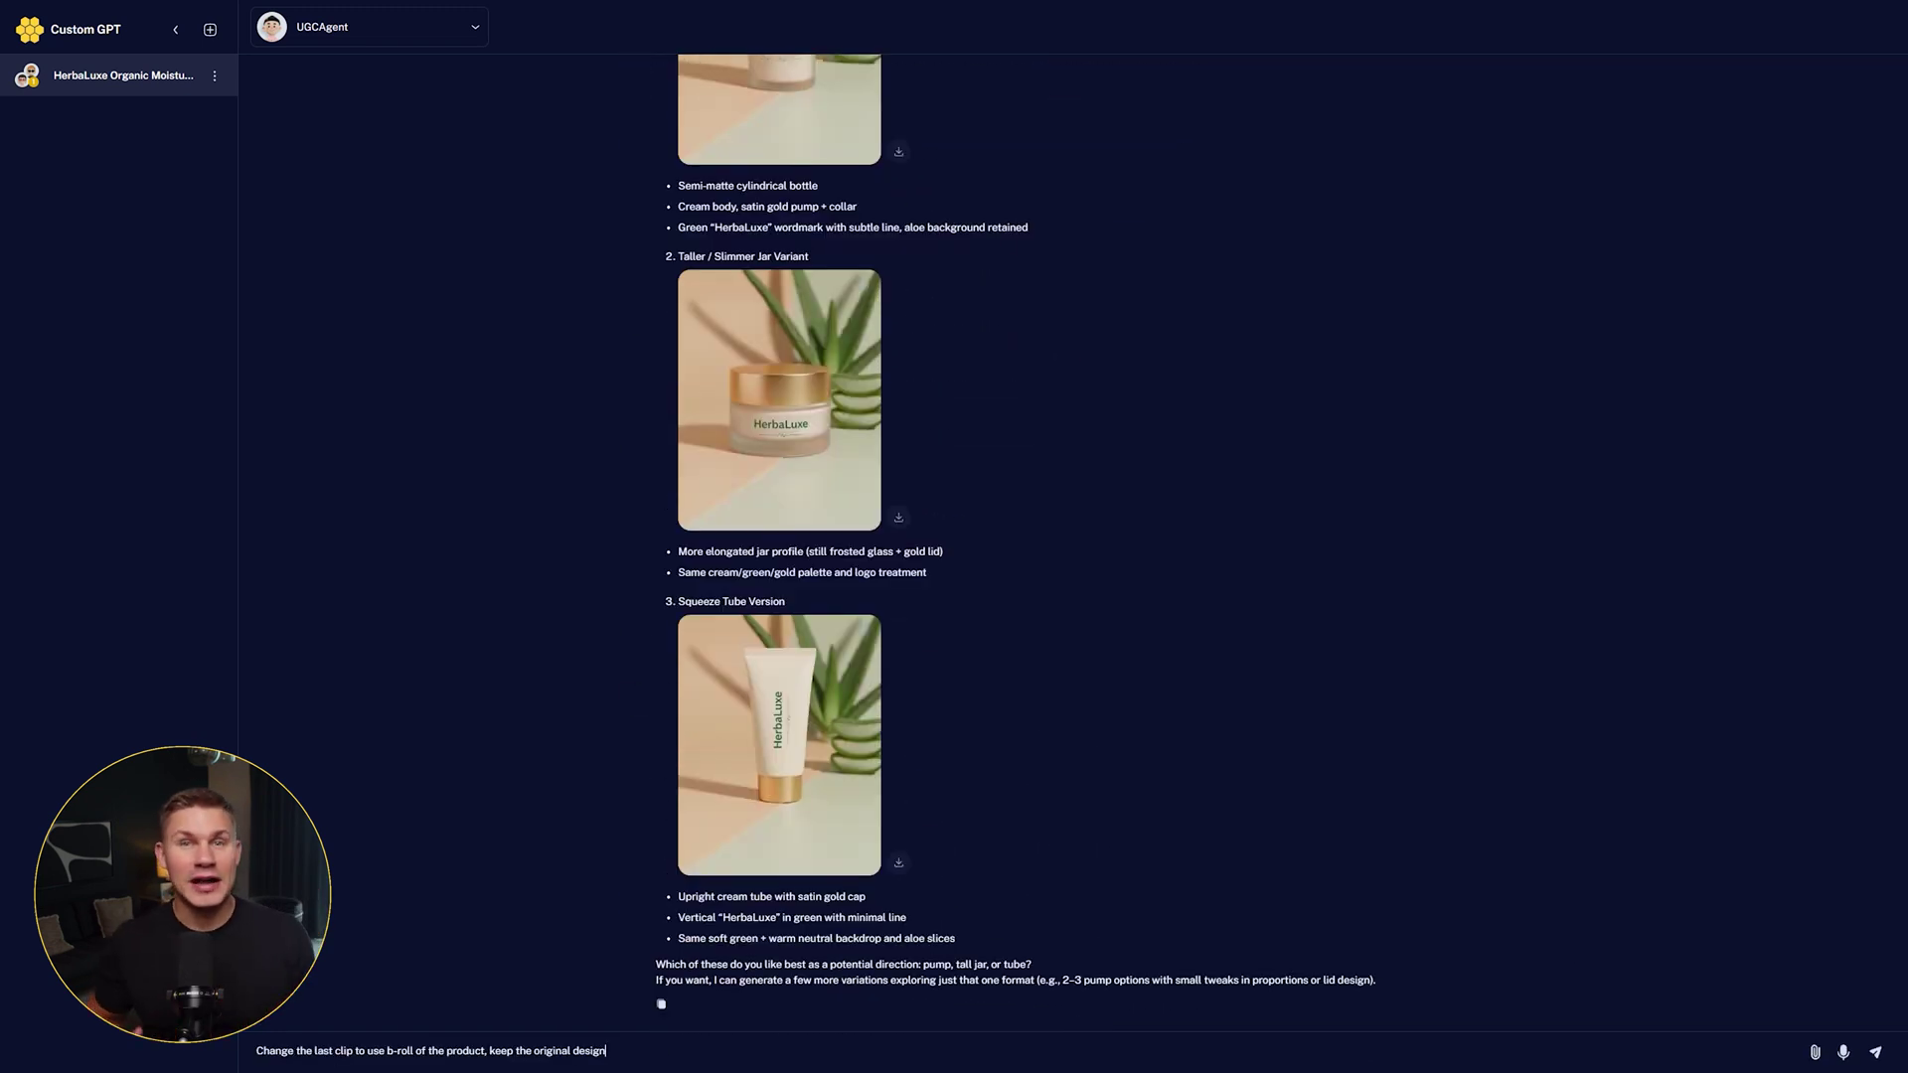
key("Return")
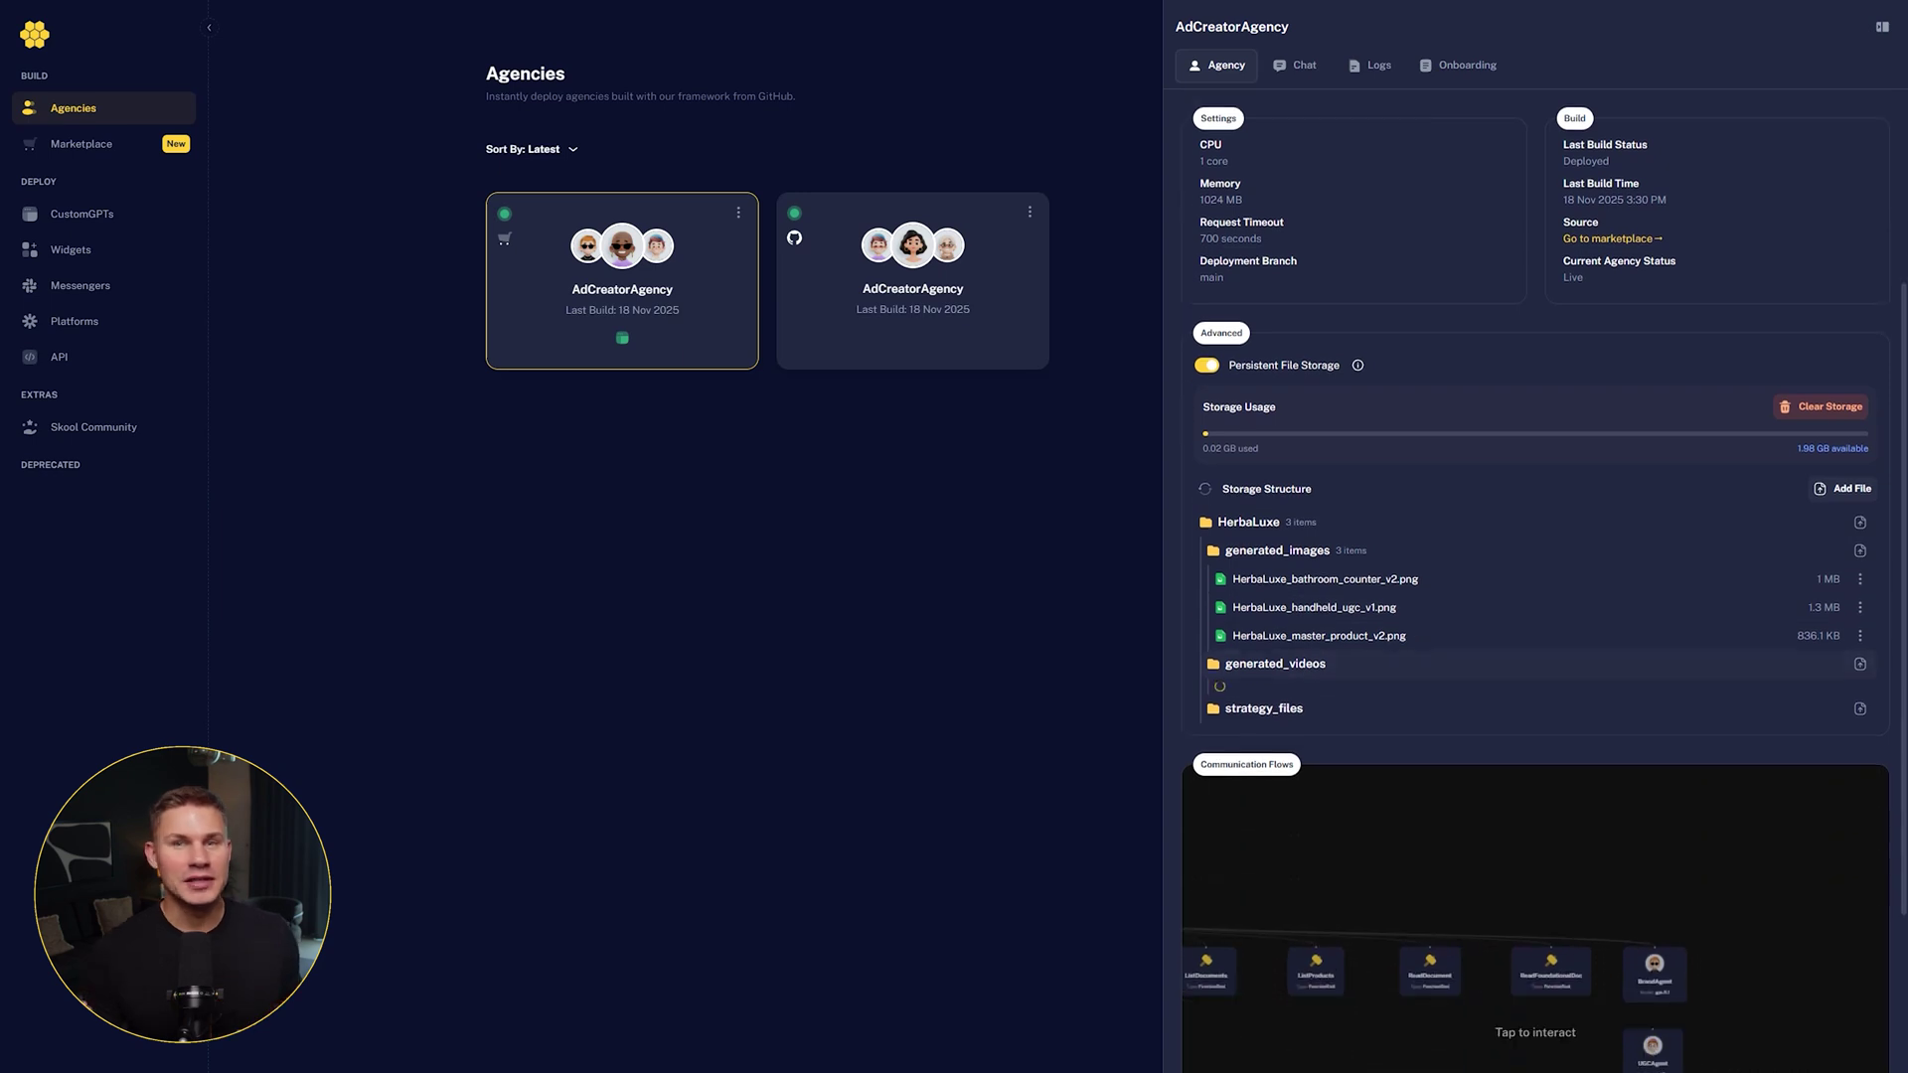
Scroll through the HerbaLuxe images, videos and strategy files in AdCreatorAgency storage
scroll(1292, 557, "down", 8)
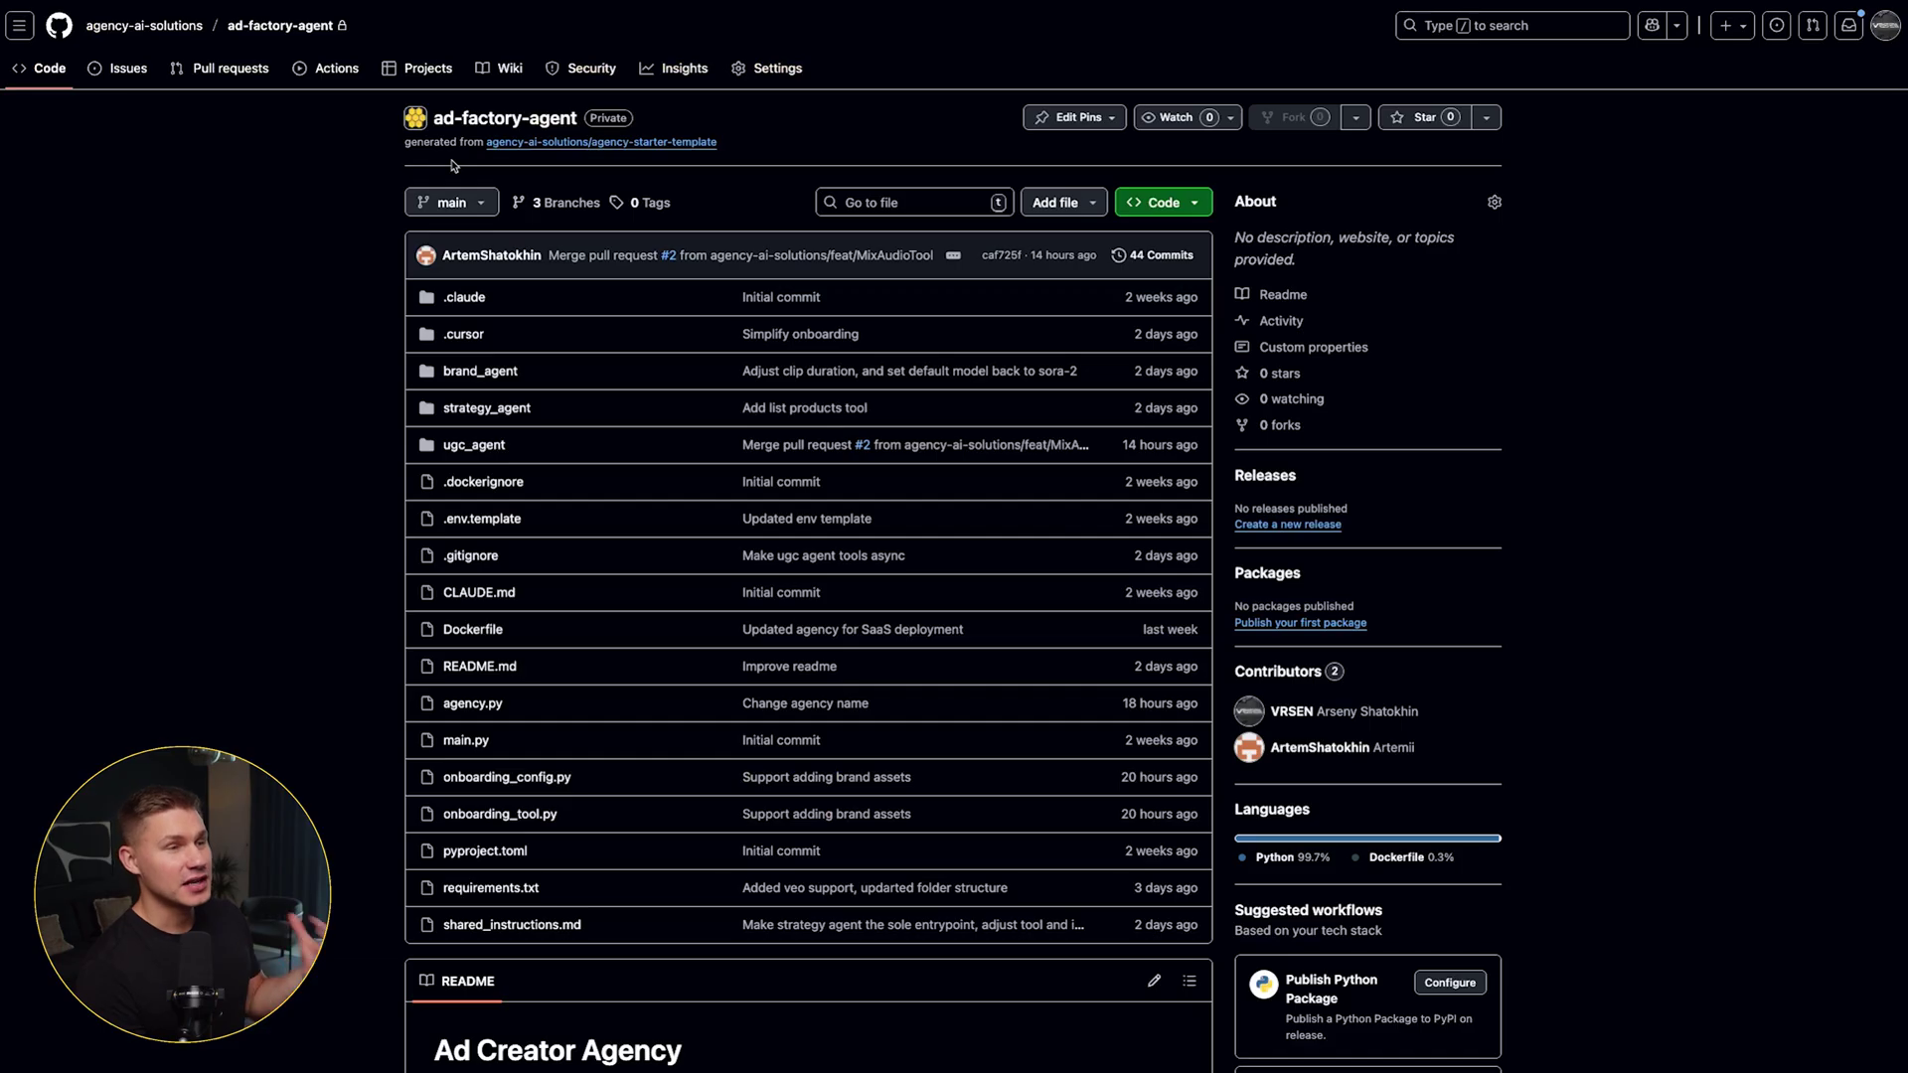
Scroll through the ad-factory-agent repository's Ad Creator Agency README on GitHub
scroll(471, 215, "down", 10)
scroll(510, 263, "up", 1)
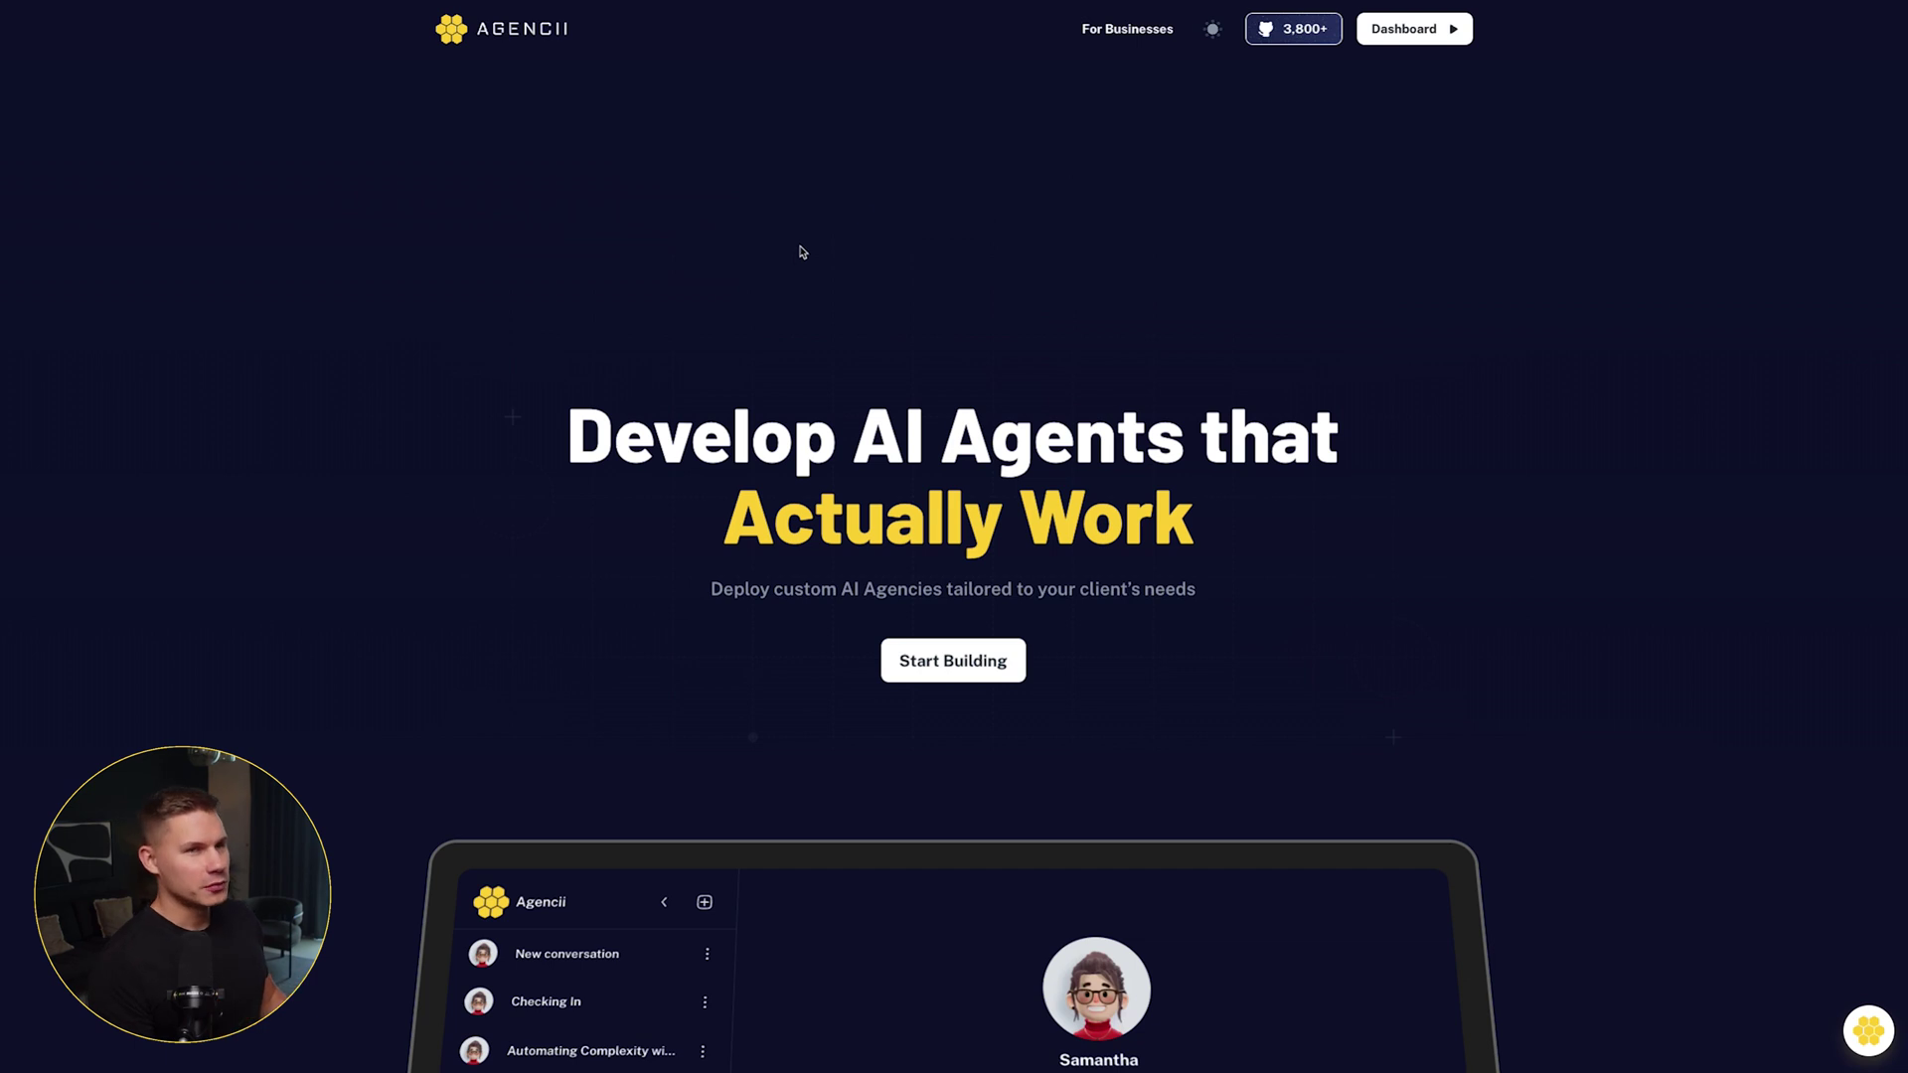
Open the UGC Ad Factory Agent card from the Marketplace's My listings tab
left_click(1373, 37)
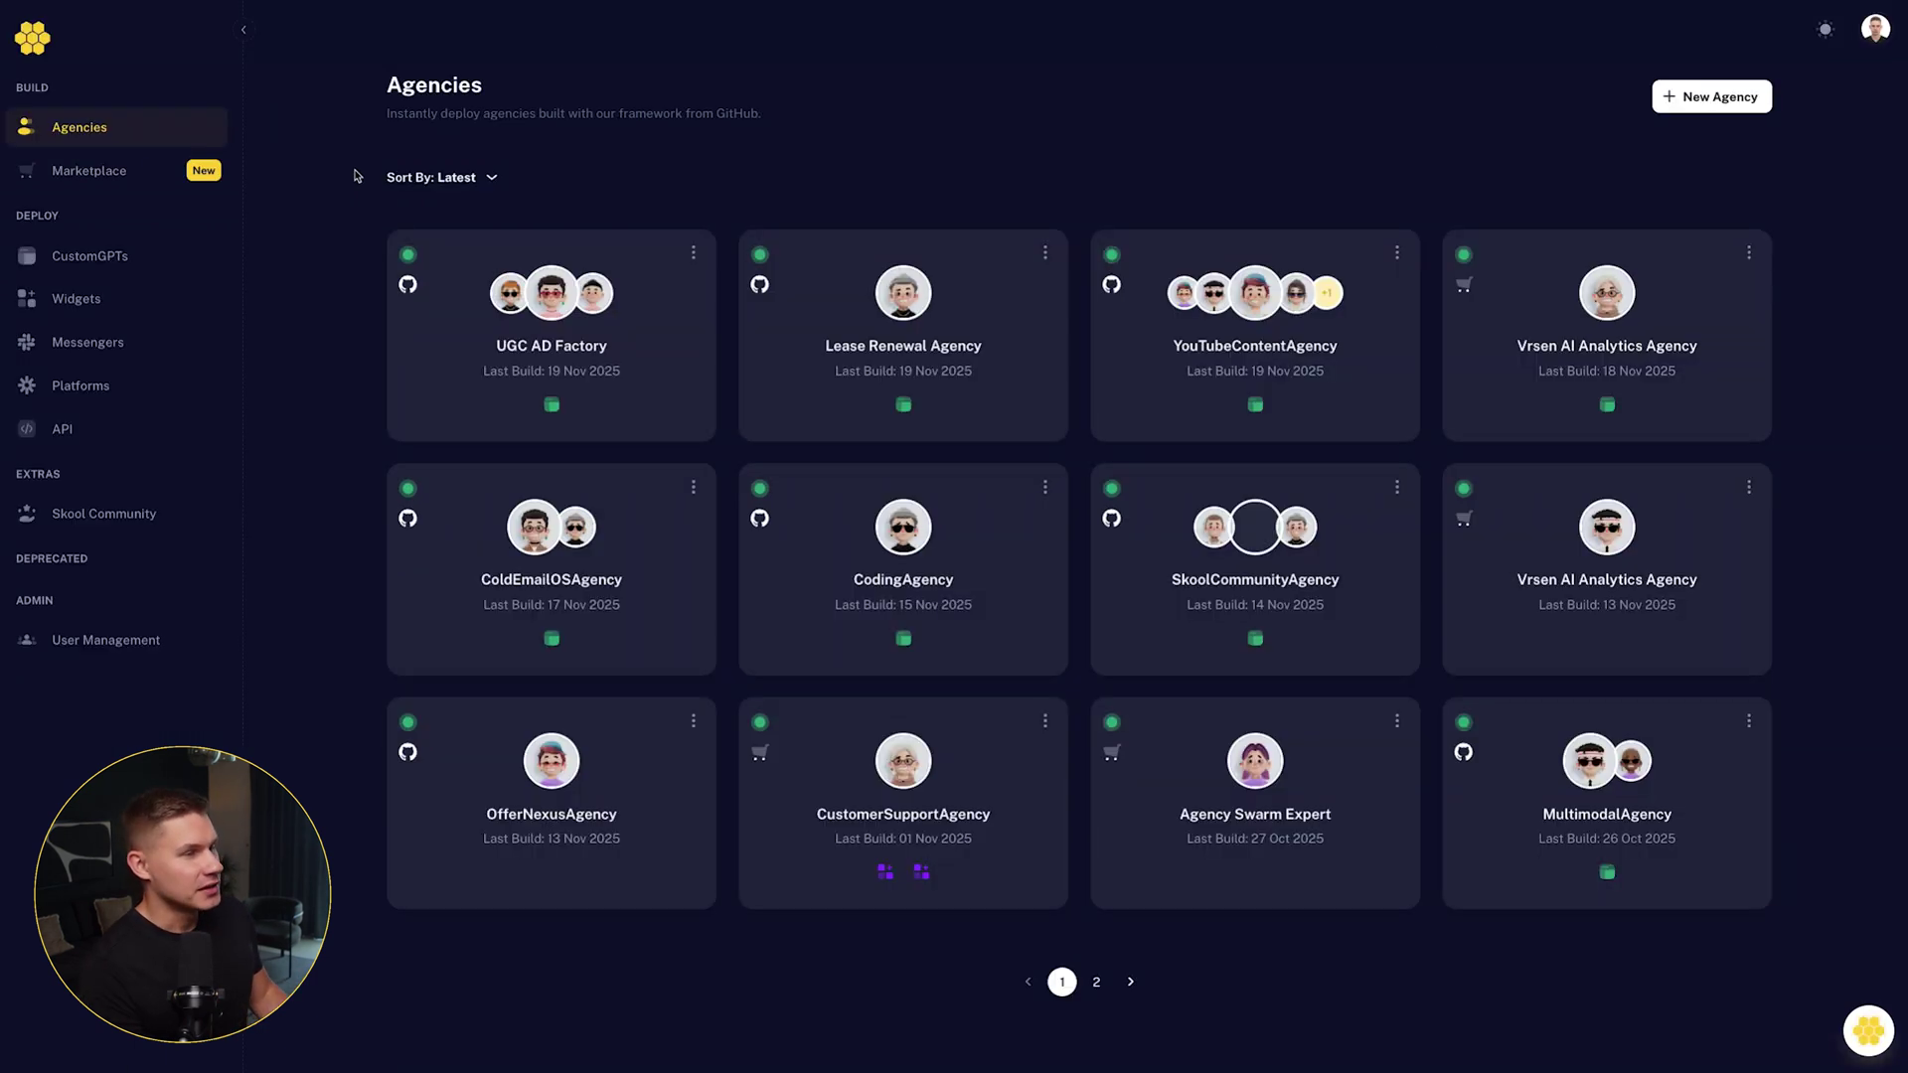
left_click(94, 174)
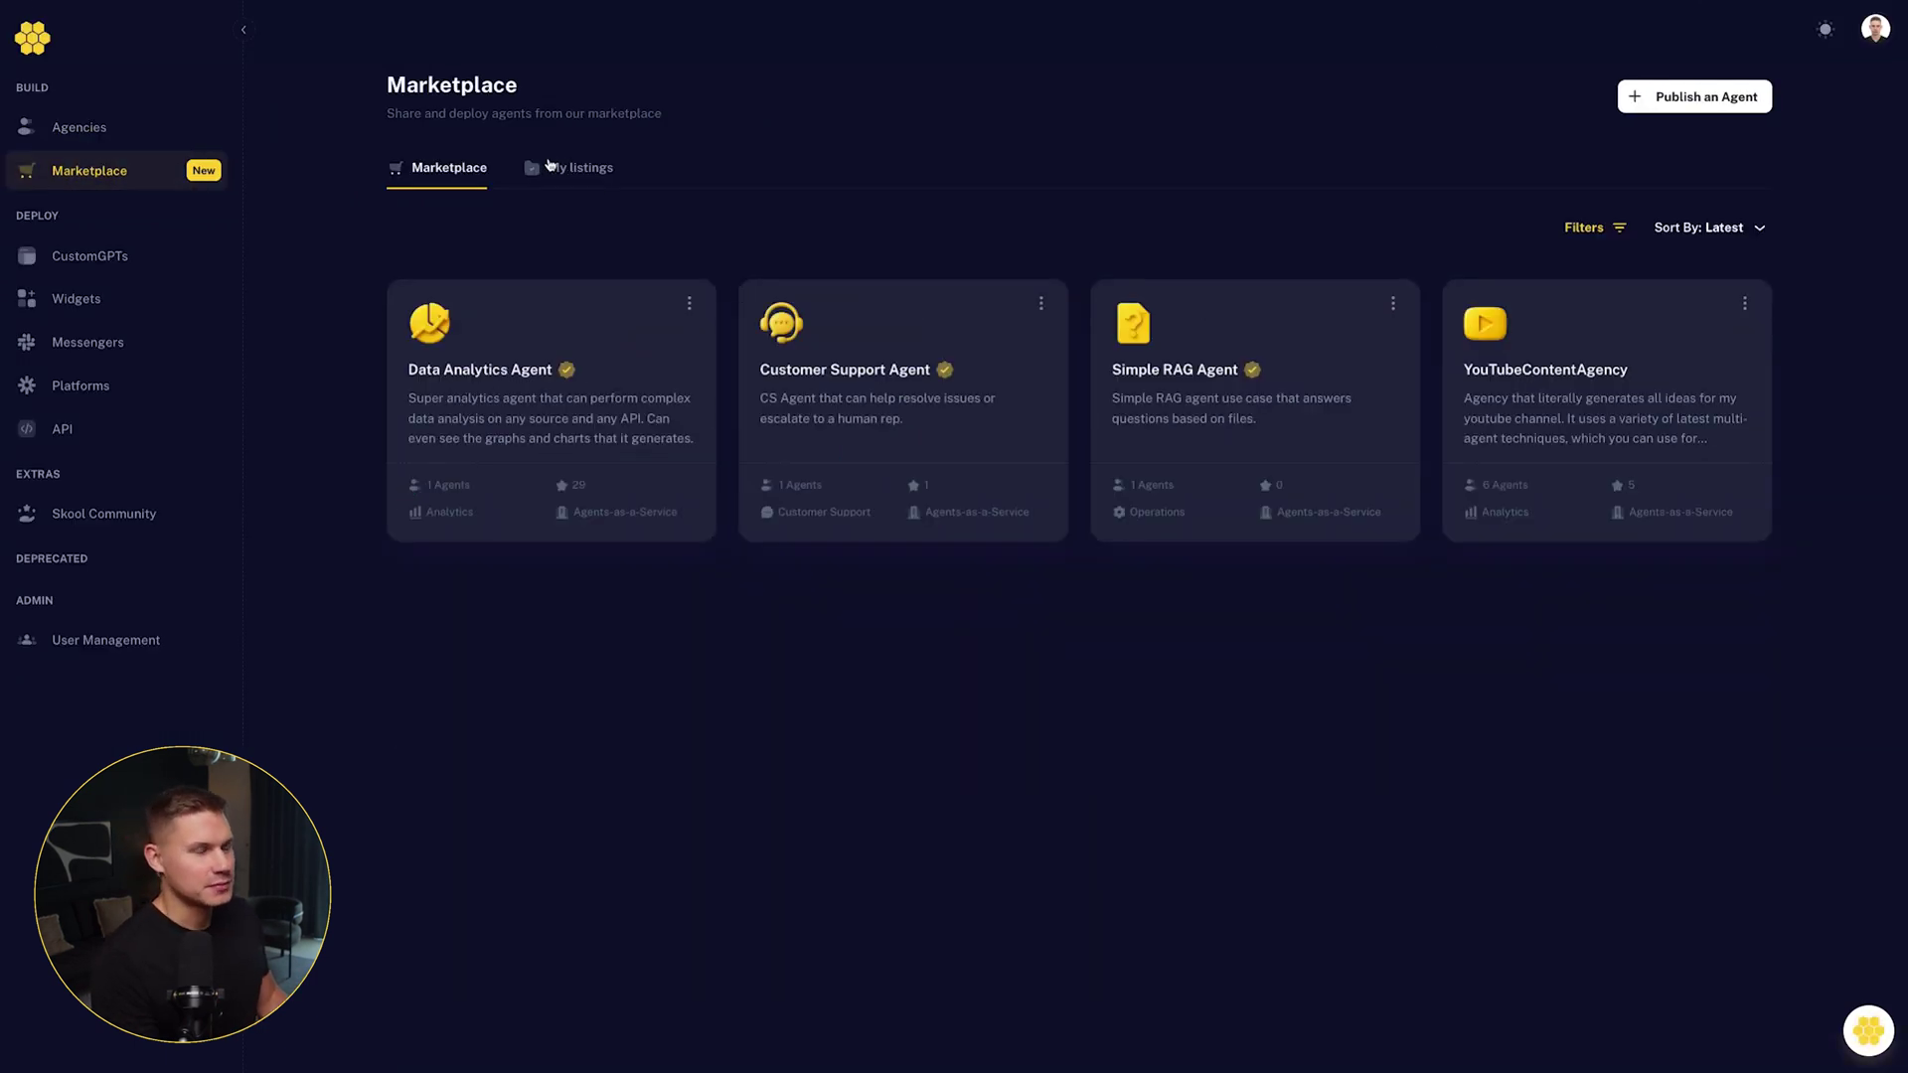
left_click(969, 144)
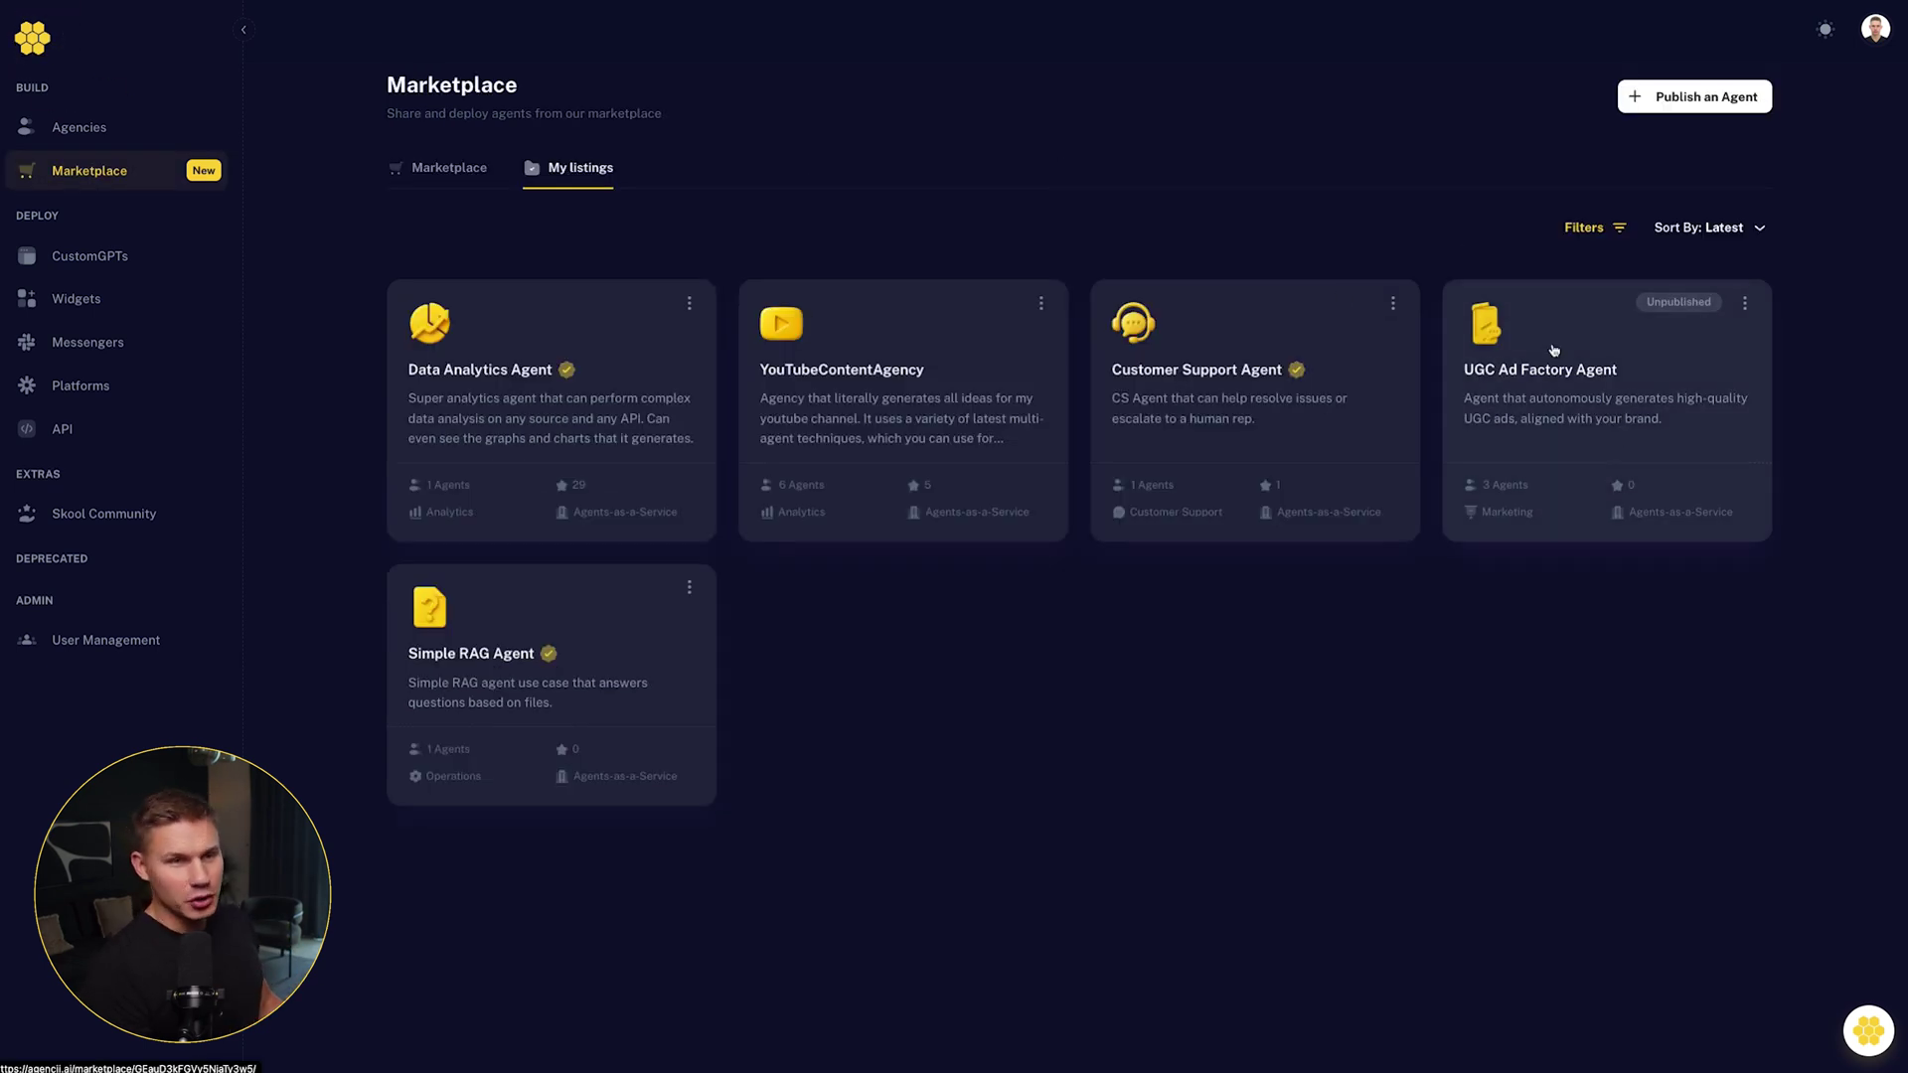
left_click(1602, 385)
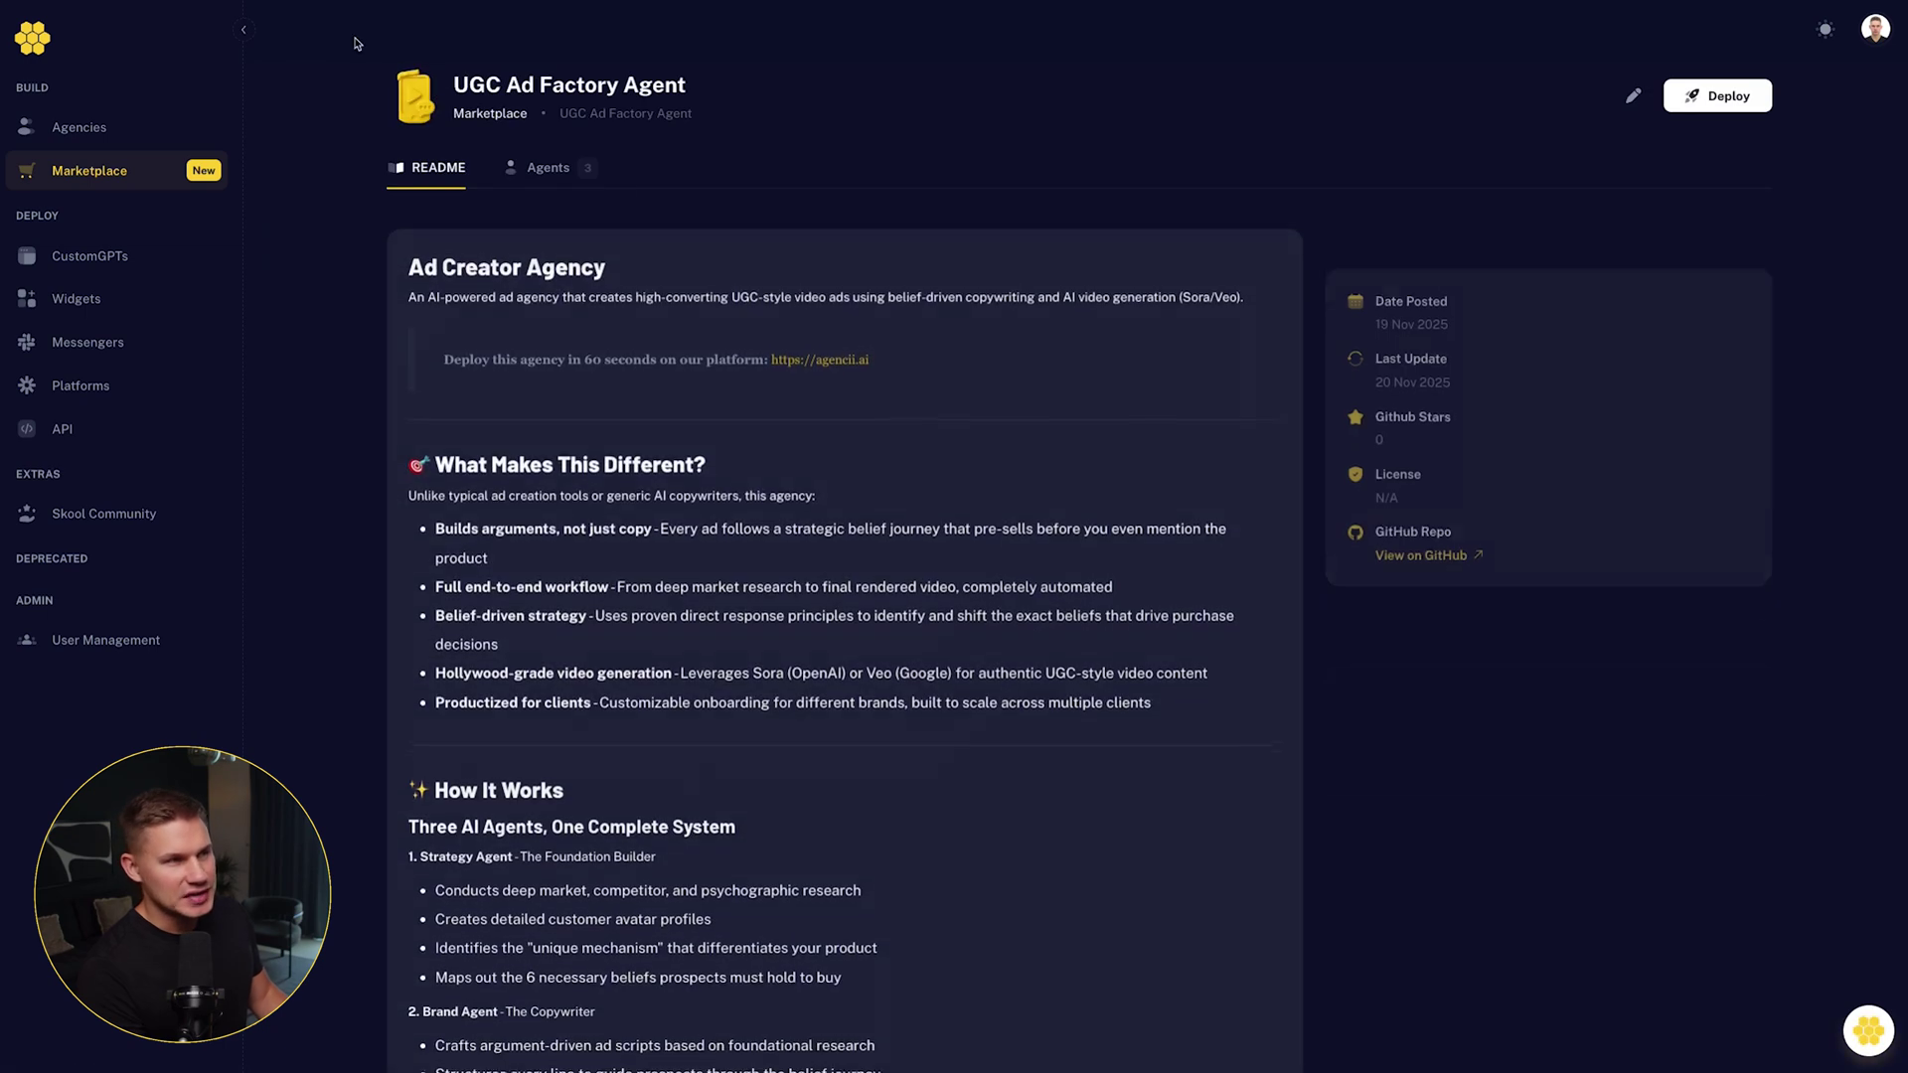
Choose the Sora video model and image generation model in the onboarding form
left_click_drag(687, 92, 451, 74)
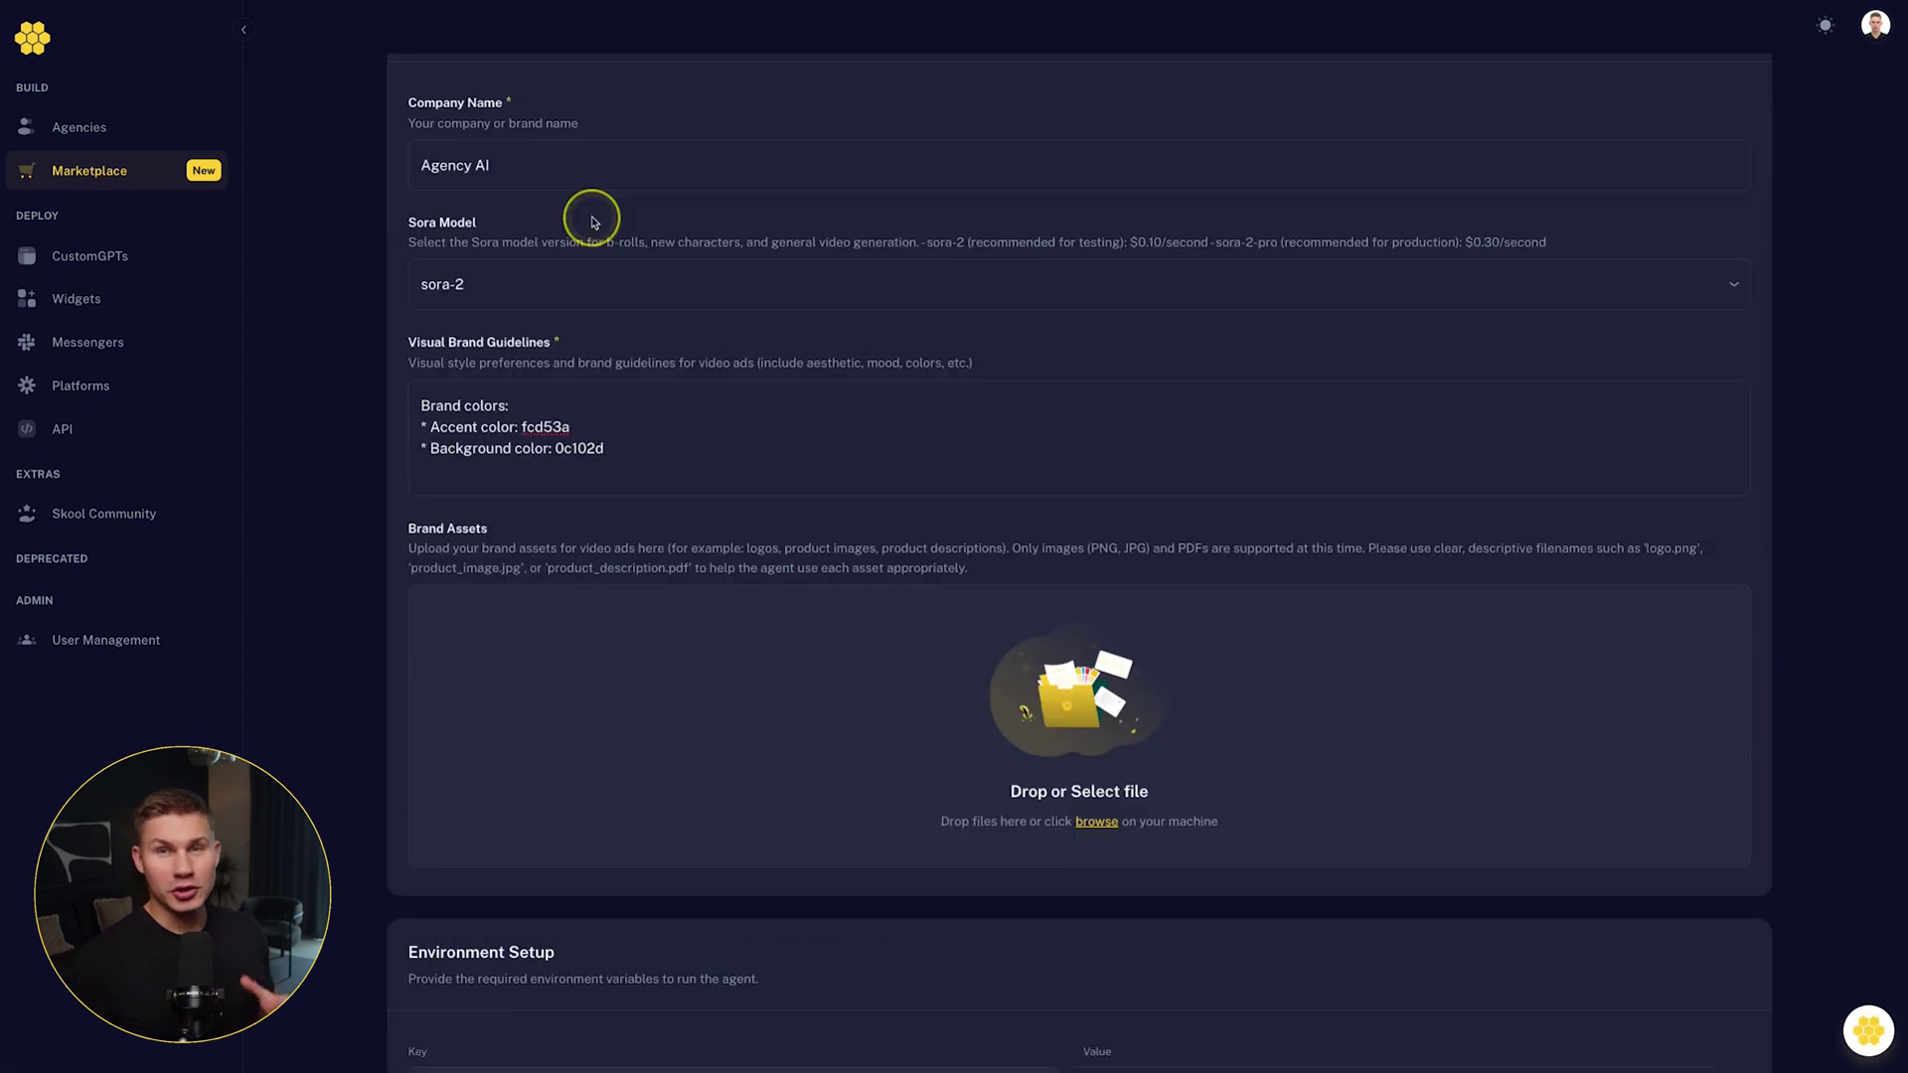
left_click(573, 263)
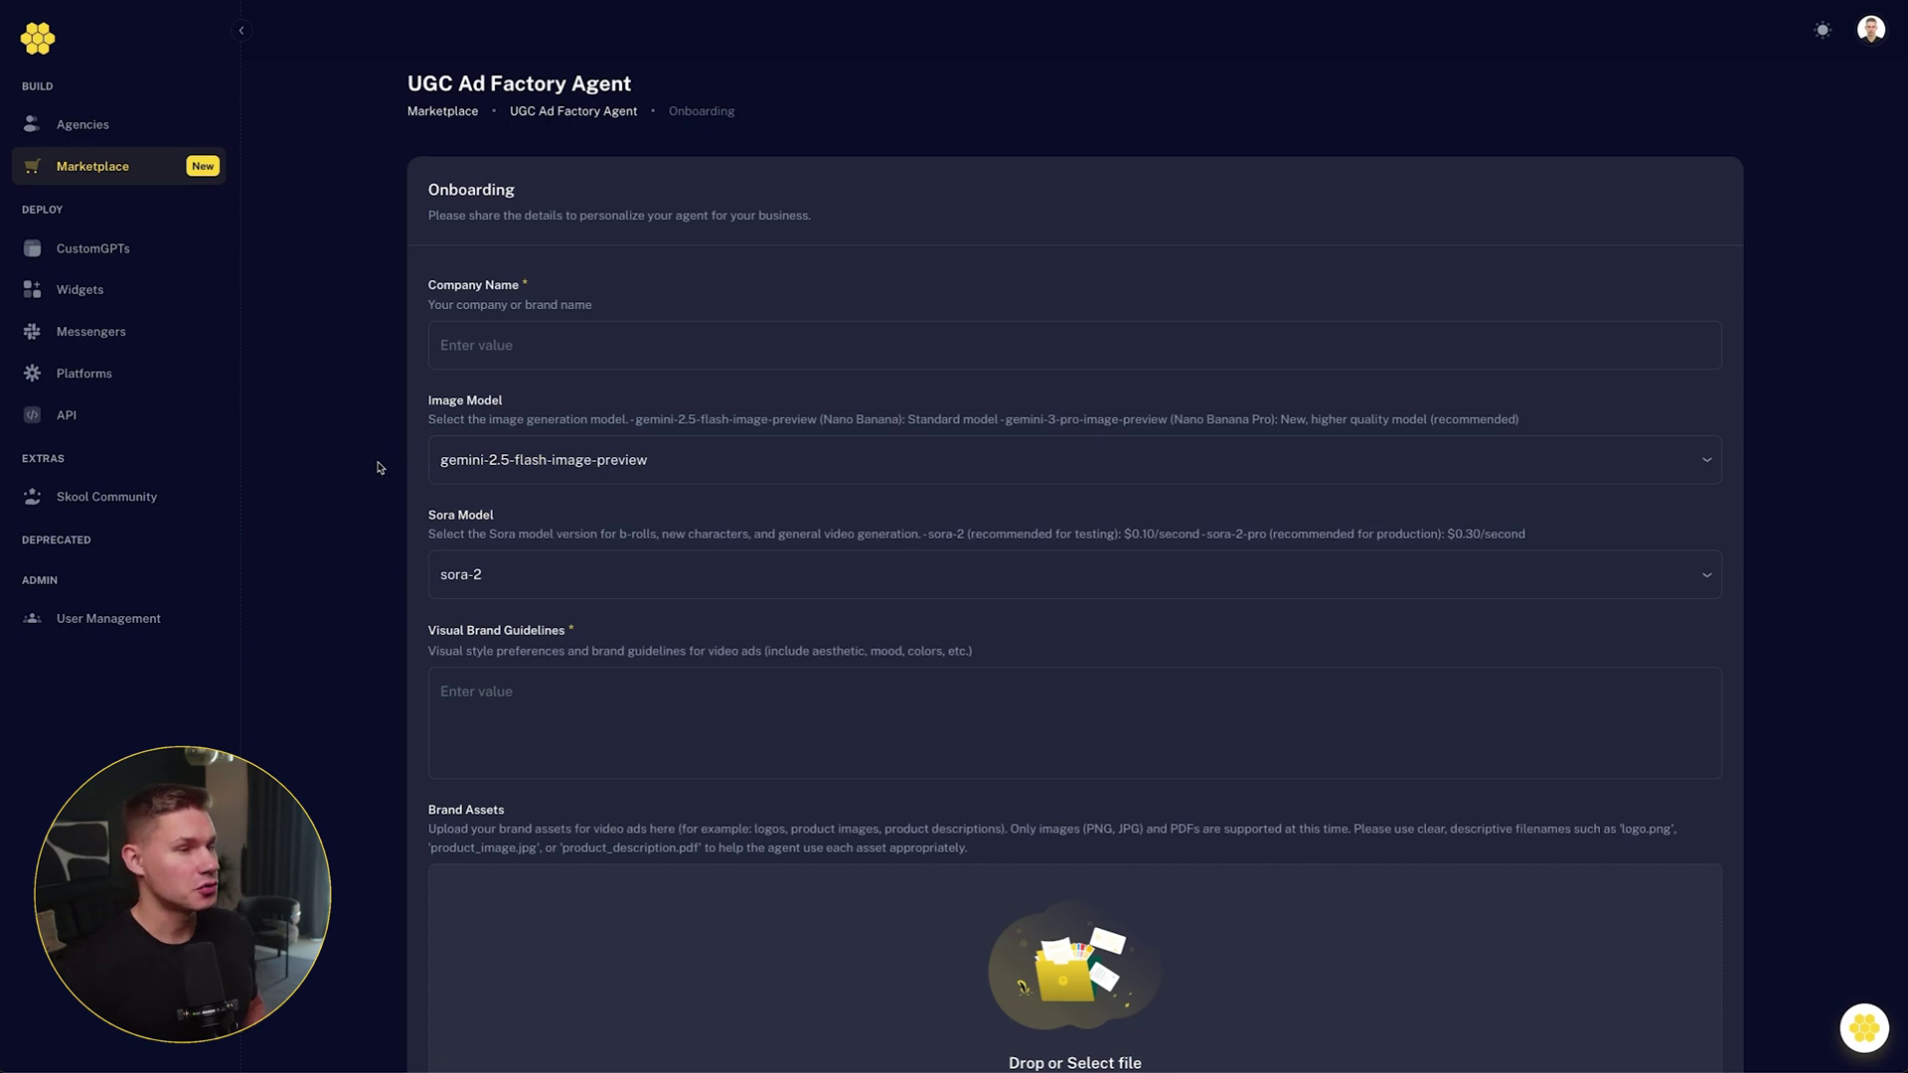
left_click(511, 457)
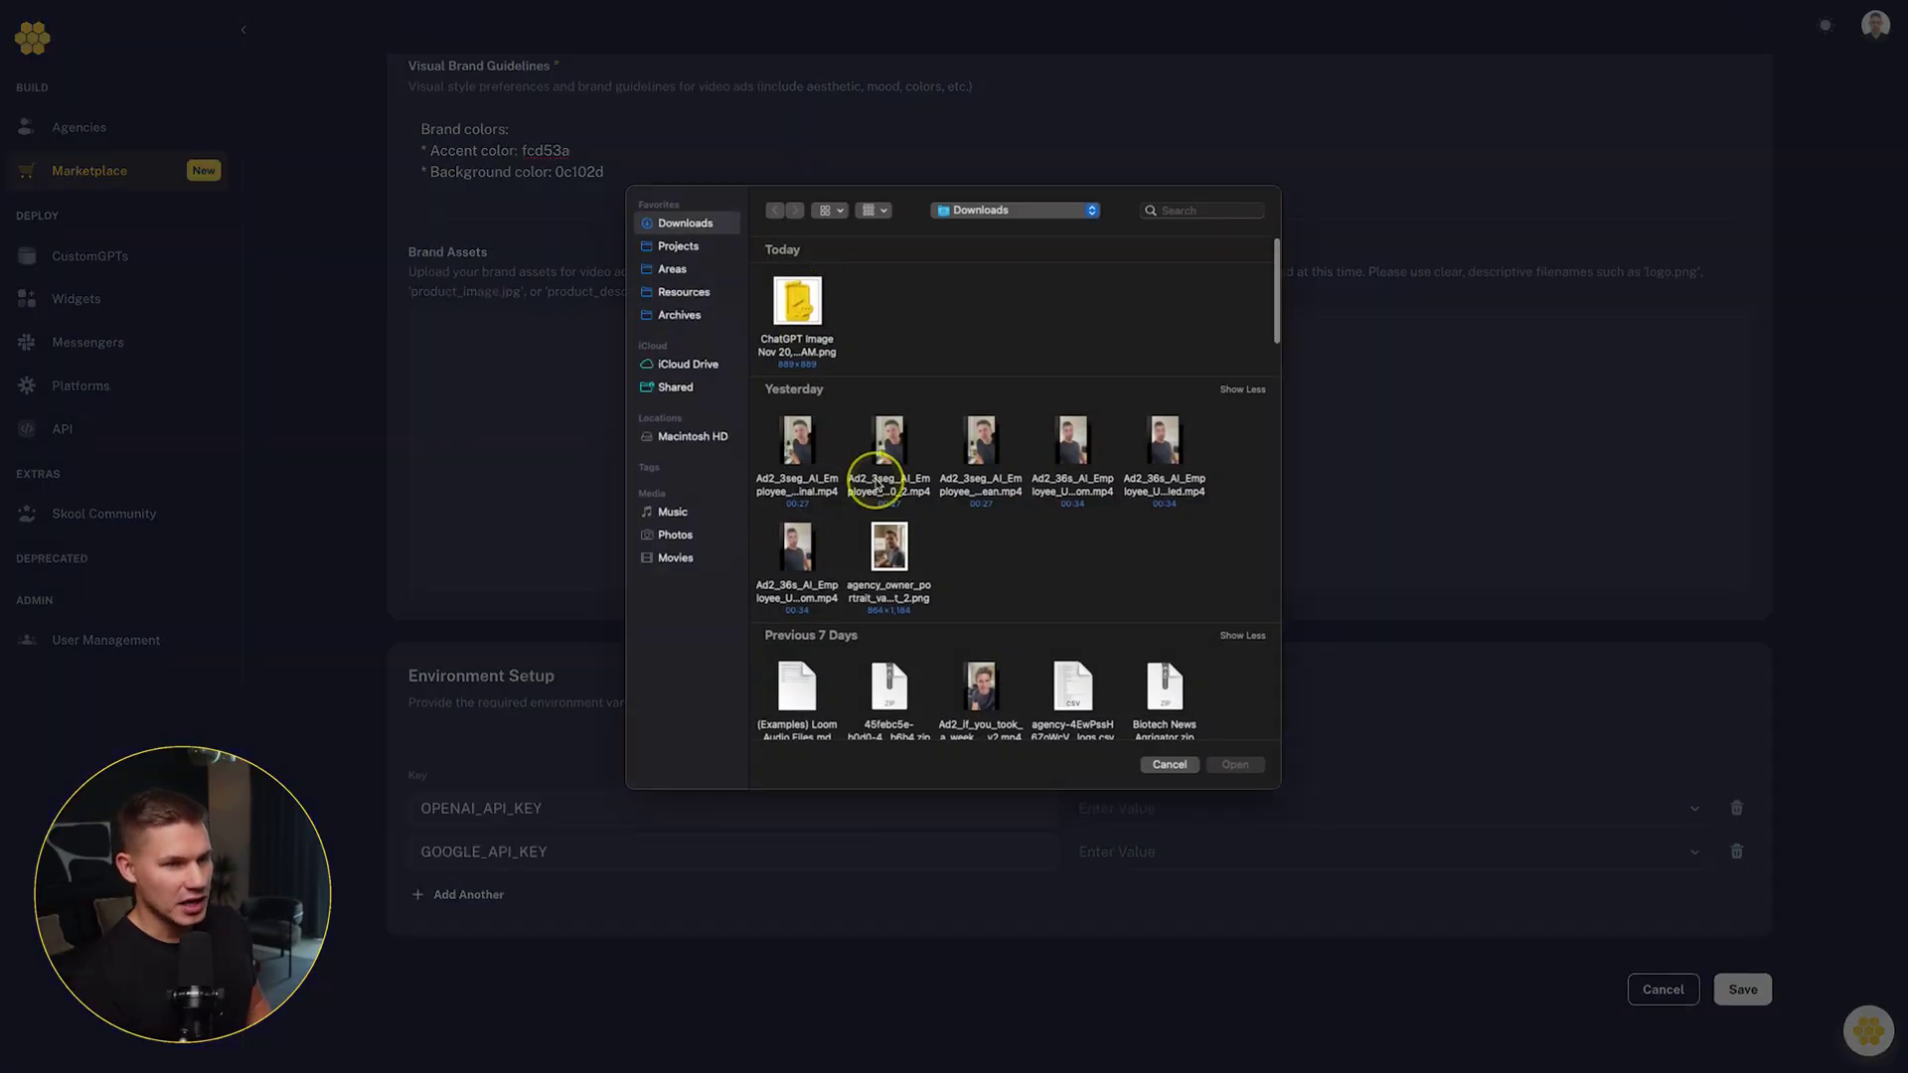
scroll(877, 484, "down", 5)
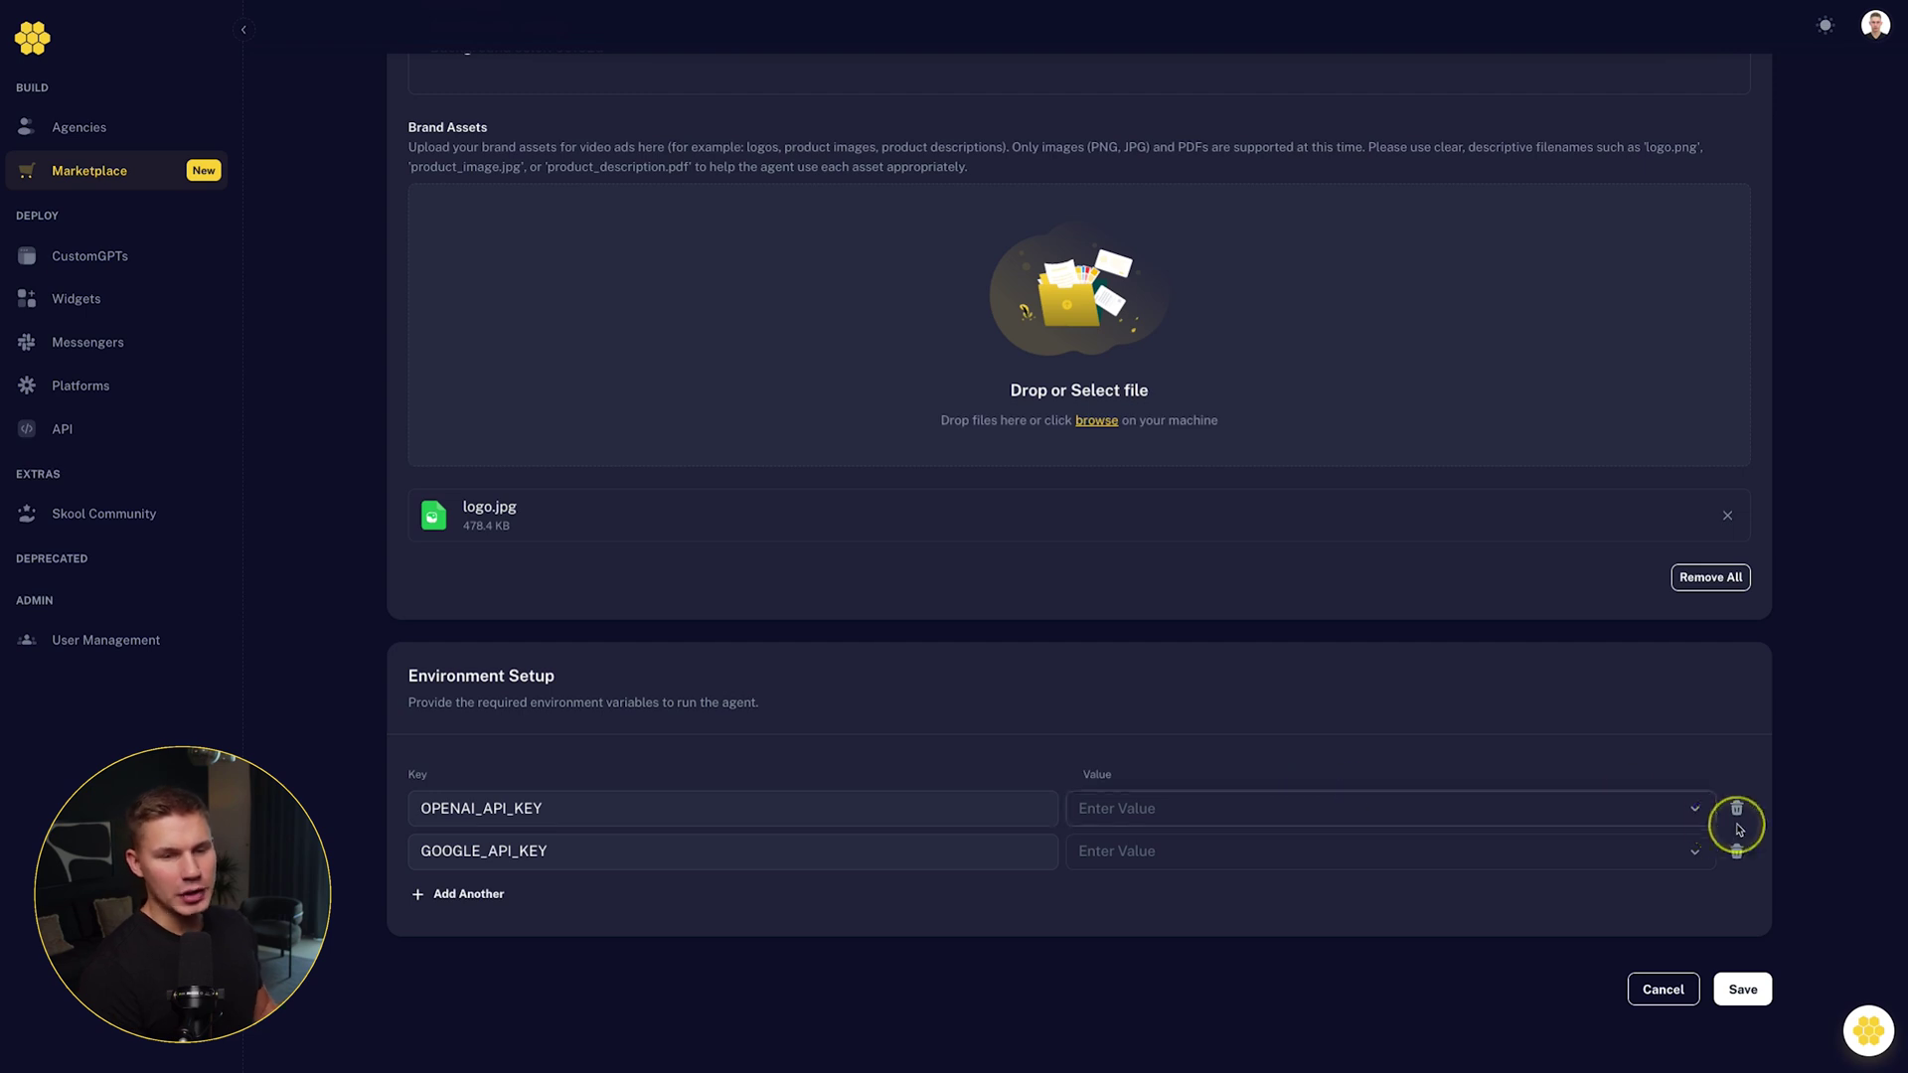
Get the OpenAI and Google API keys from OpenAI Platform and Google AI Studio
left_click(1702, 813)
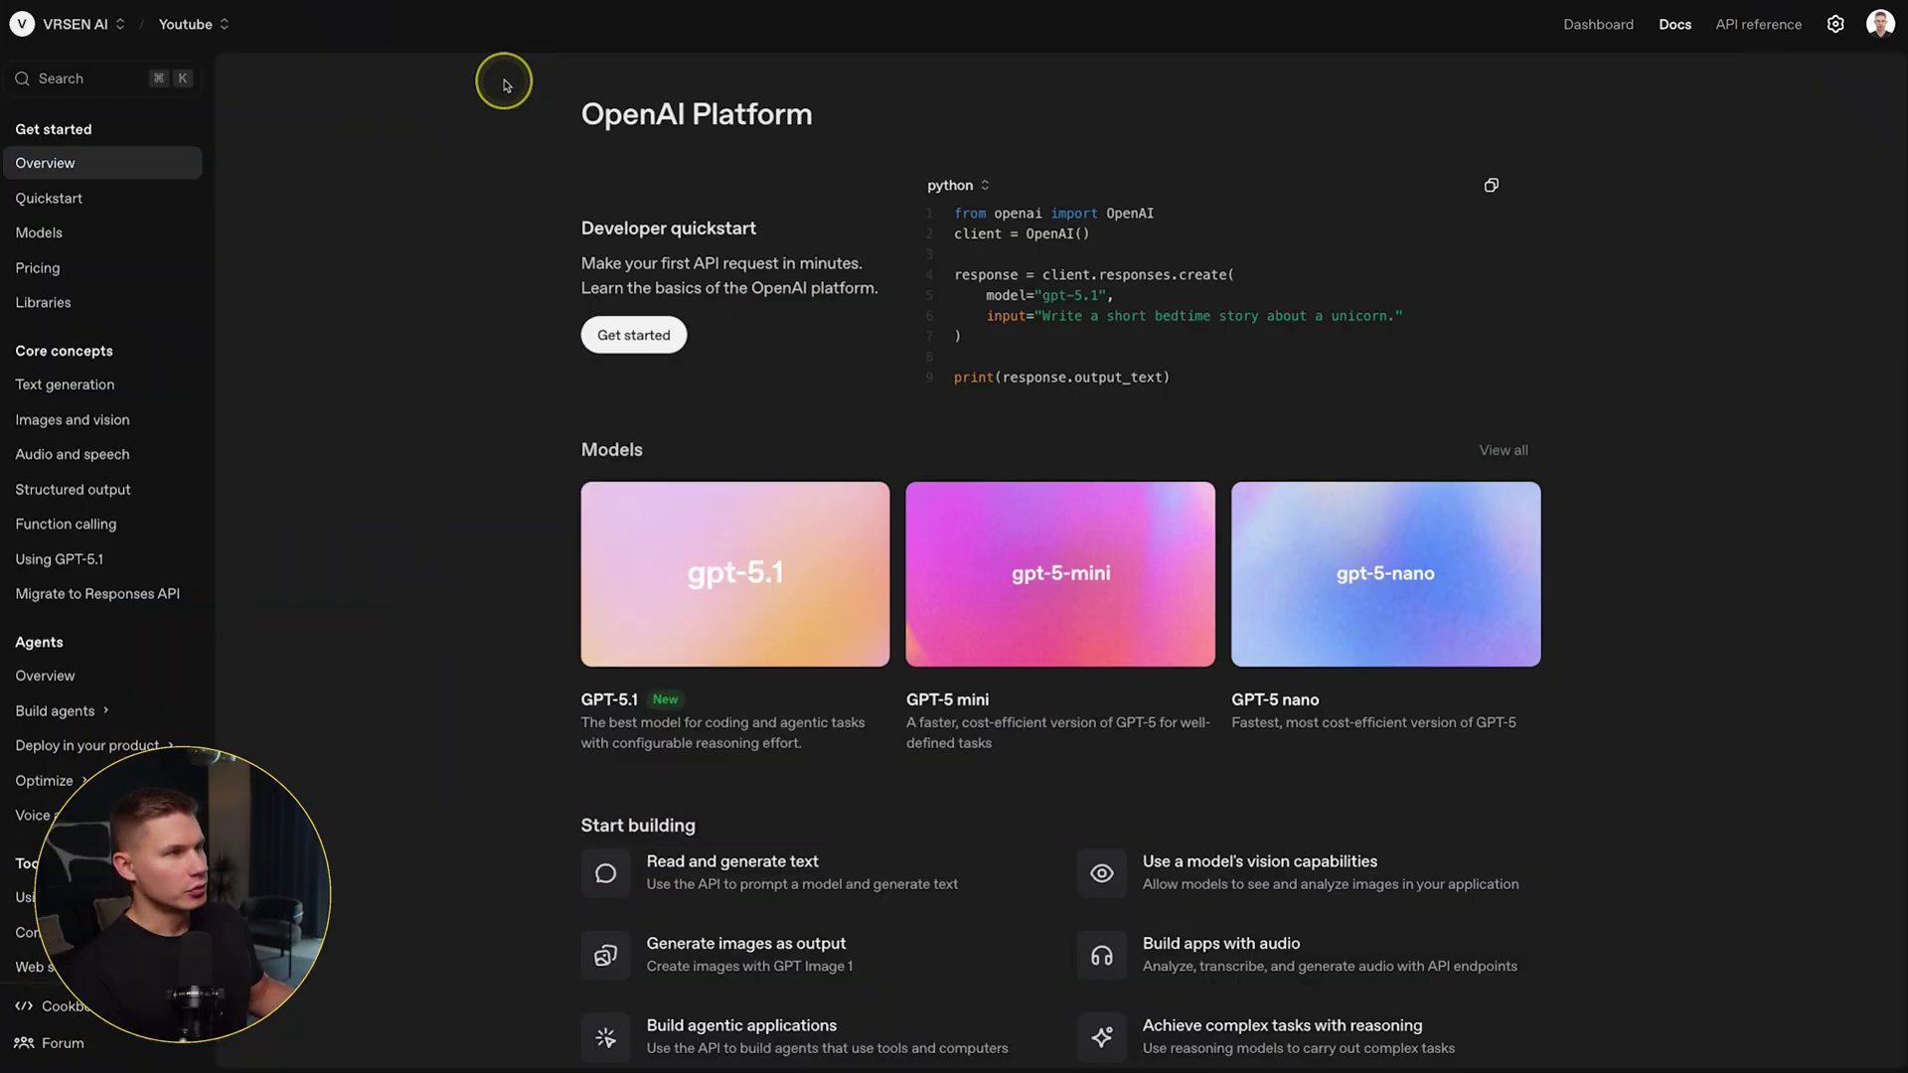
left_click(1600, 25)
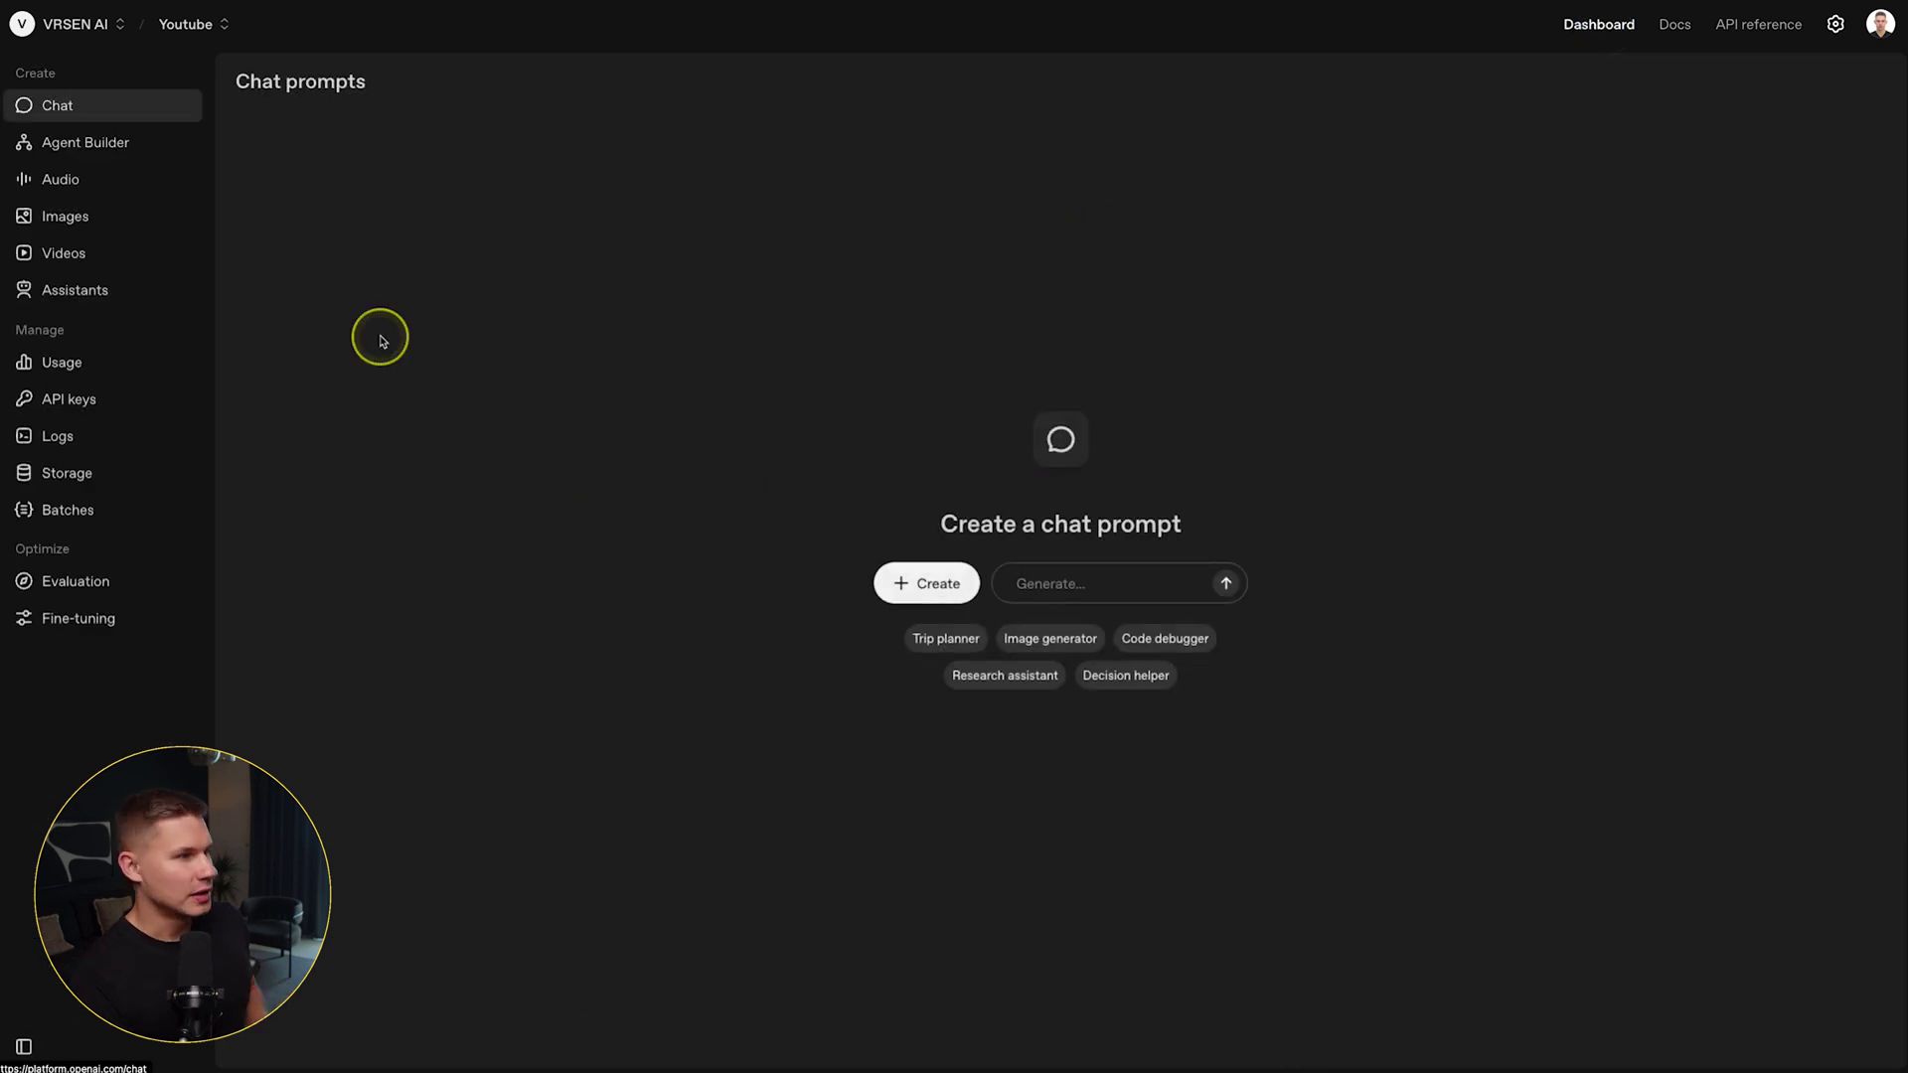
left_click(156, 403)
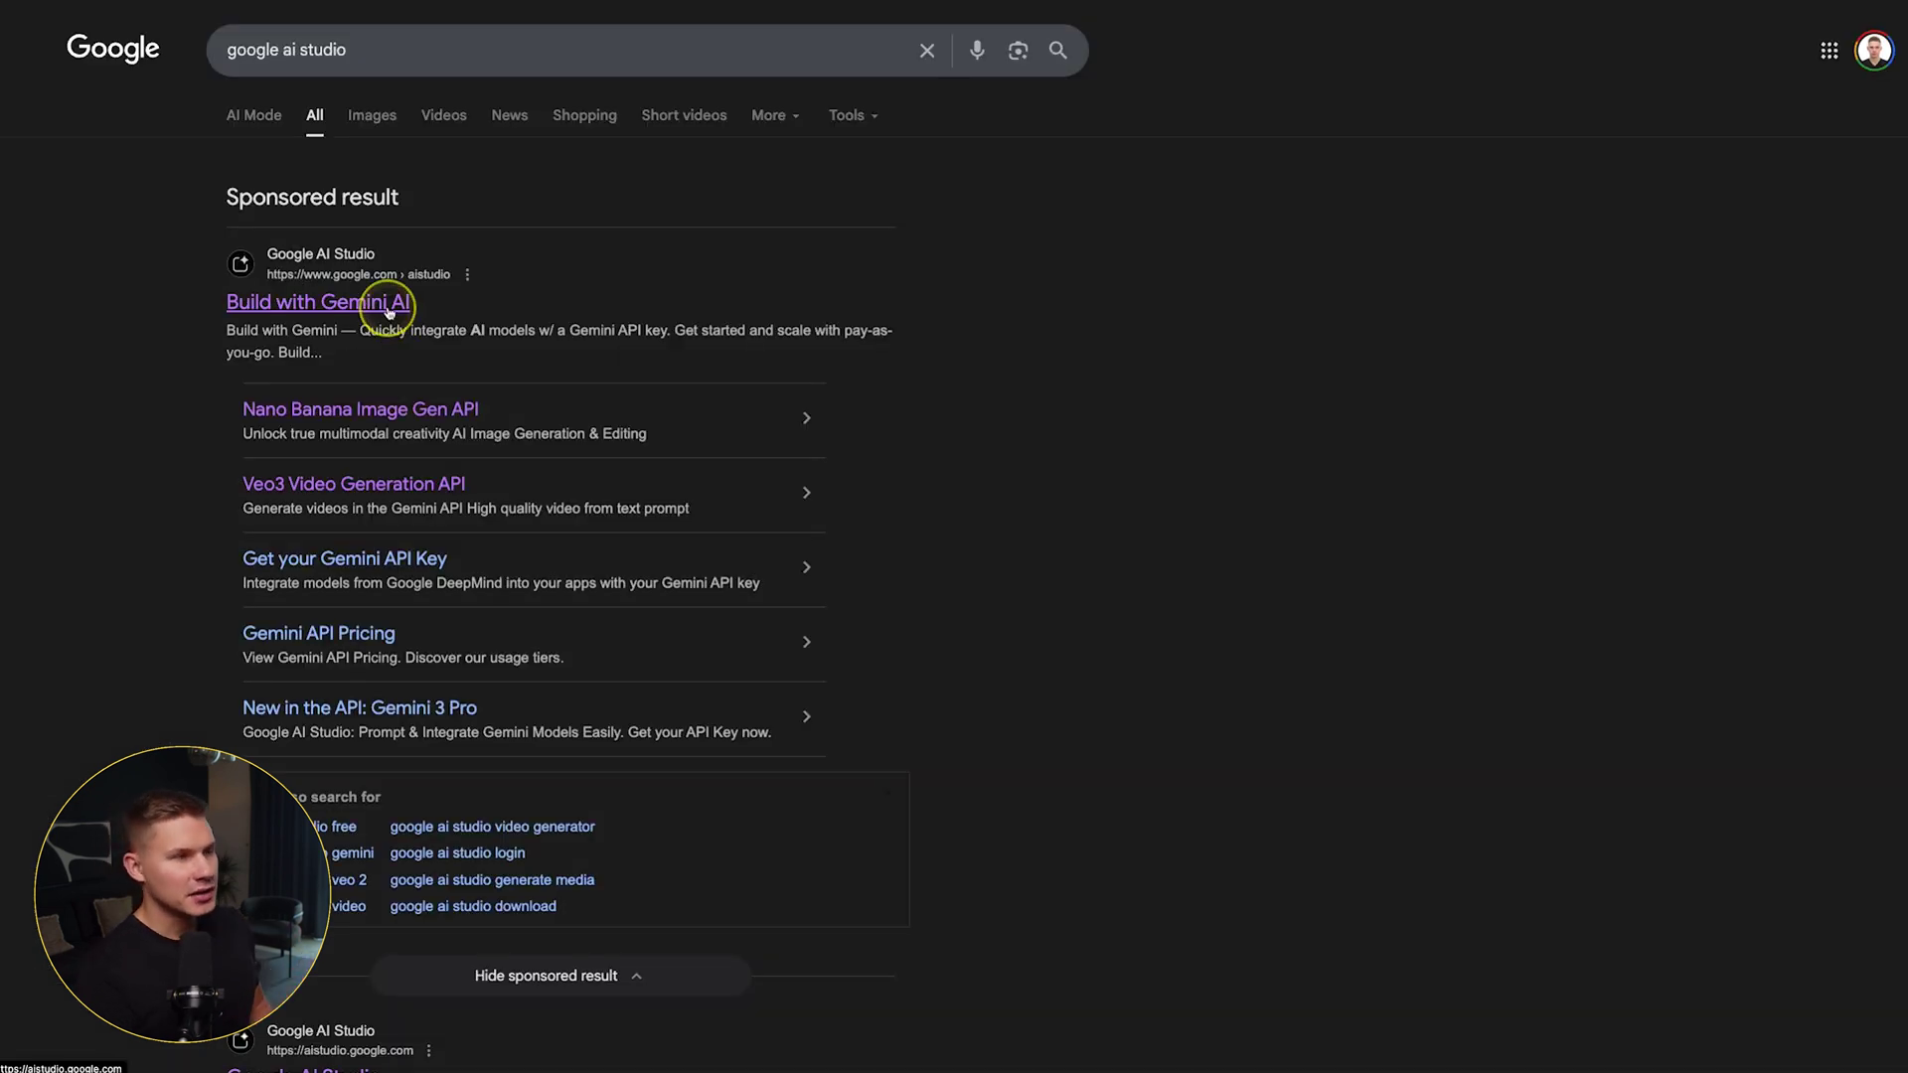
left_click(395, 316)
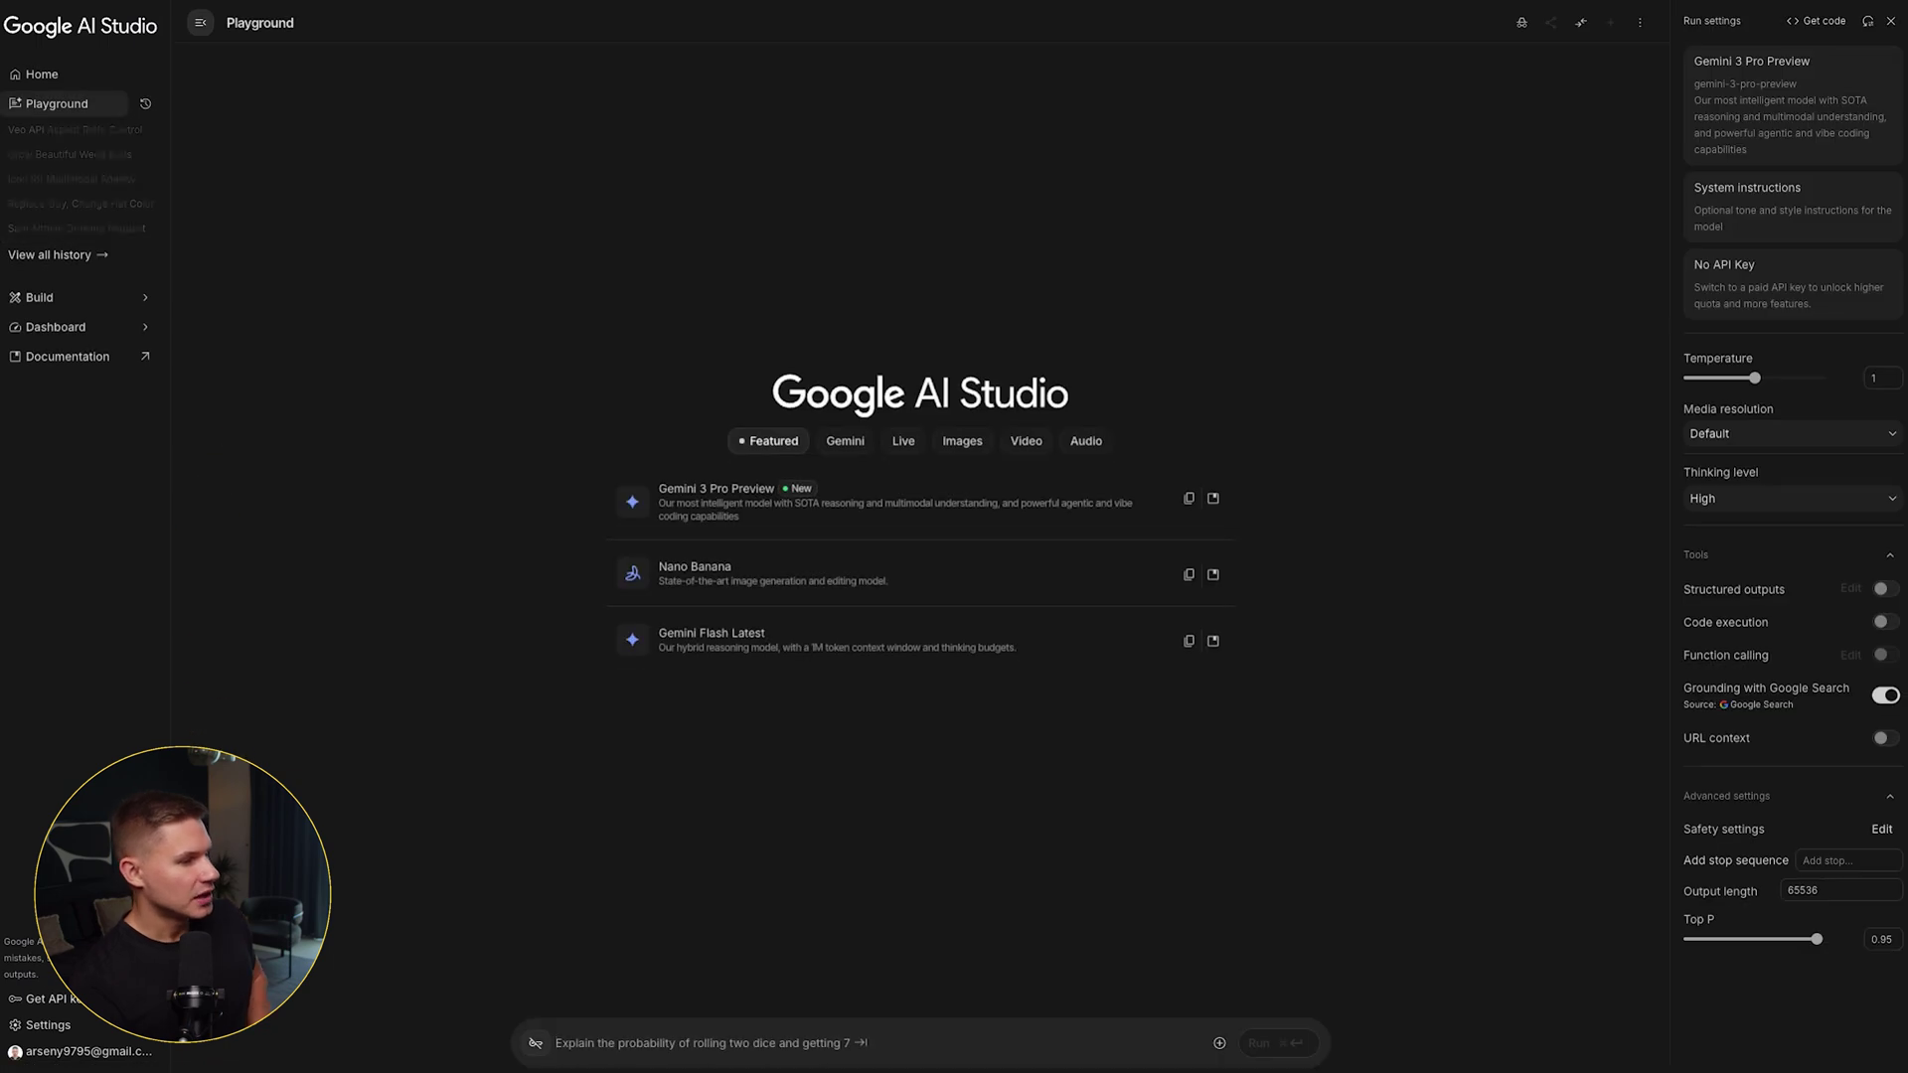
left_click(45, 998)
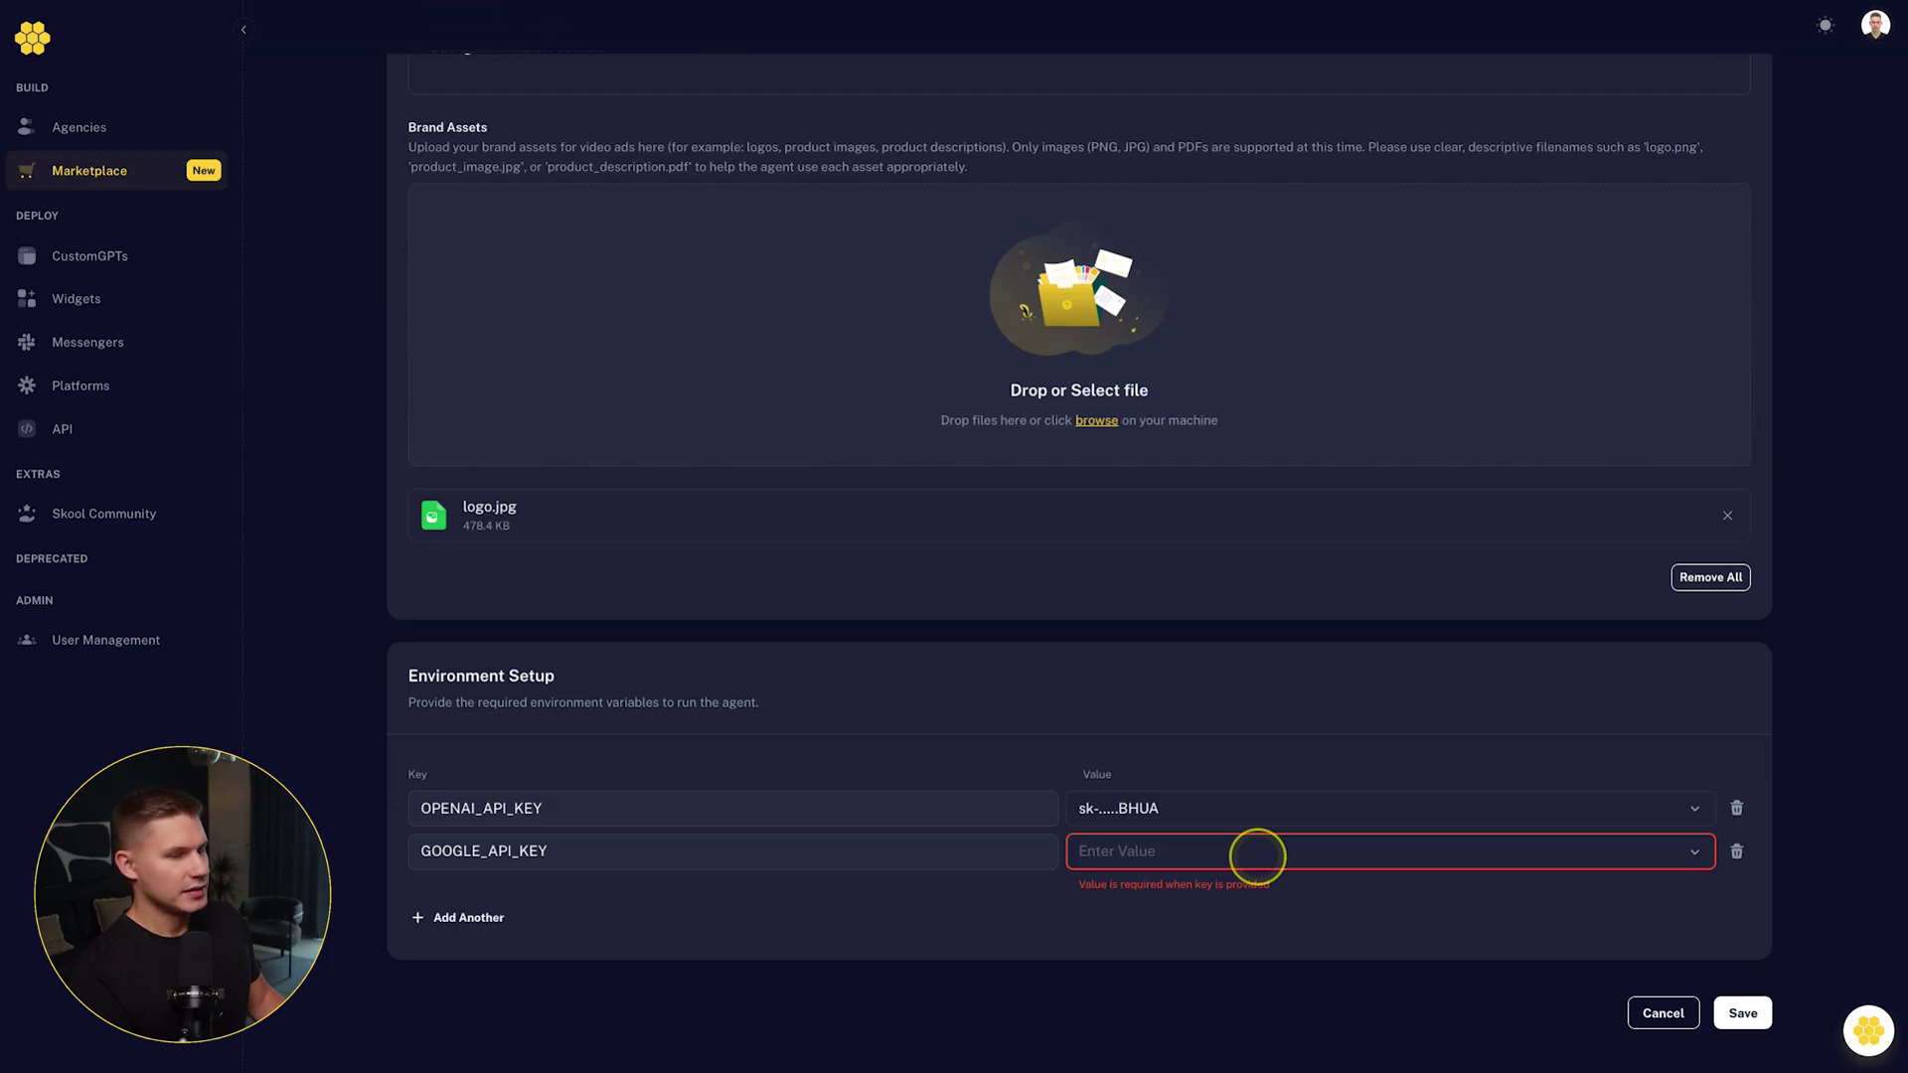
Paste the Google API key, deploy the agency, and enable its 2.00 GB persistent file storage
key("ctrl+v")
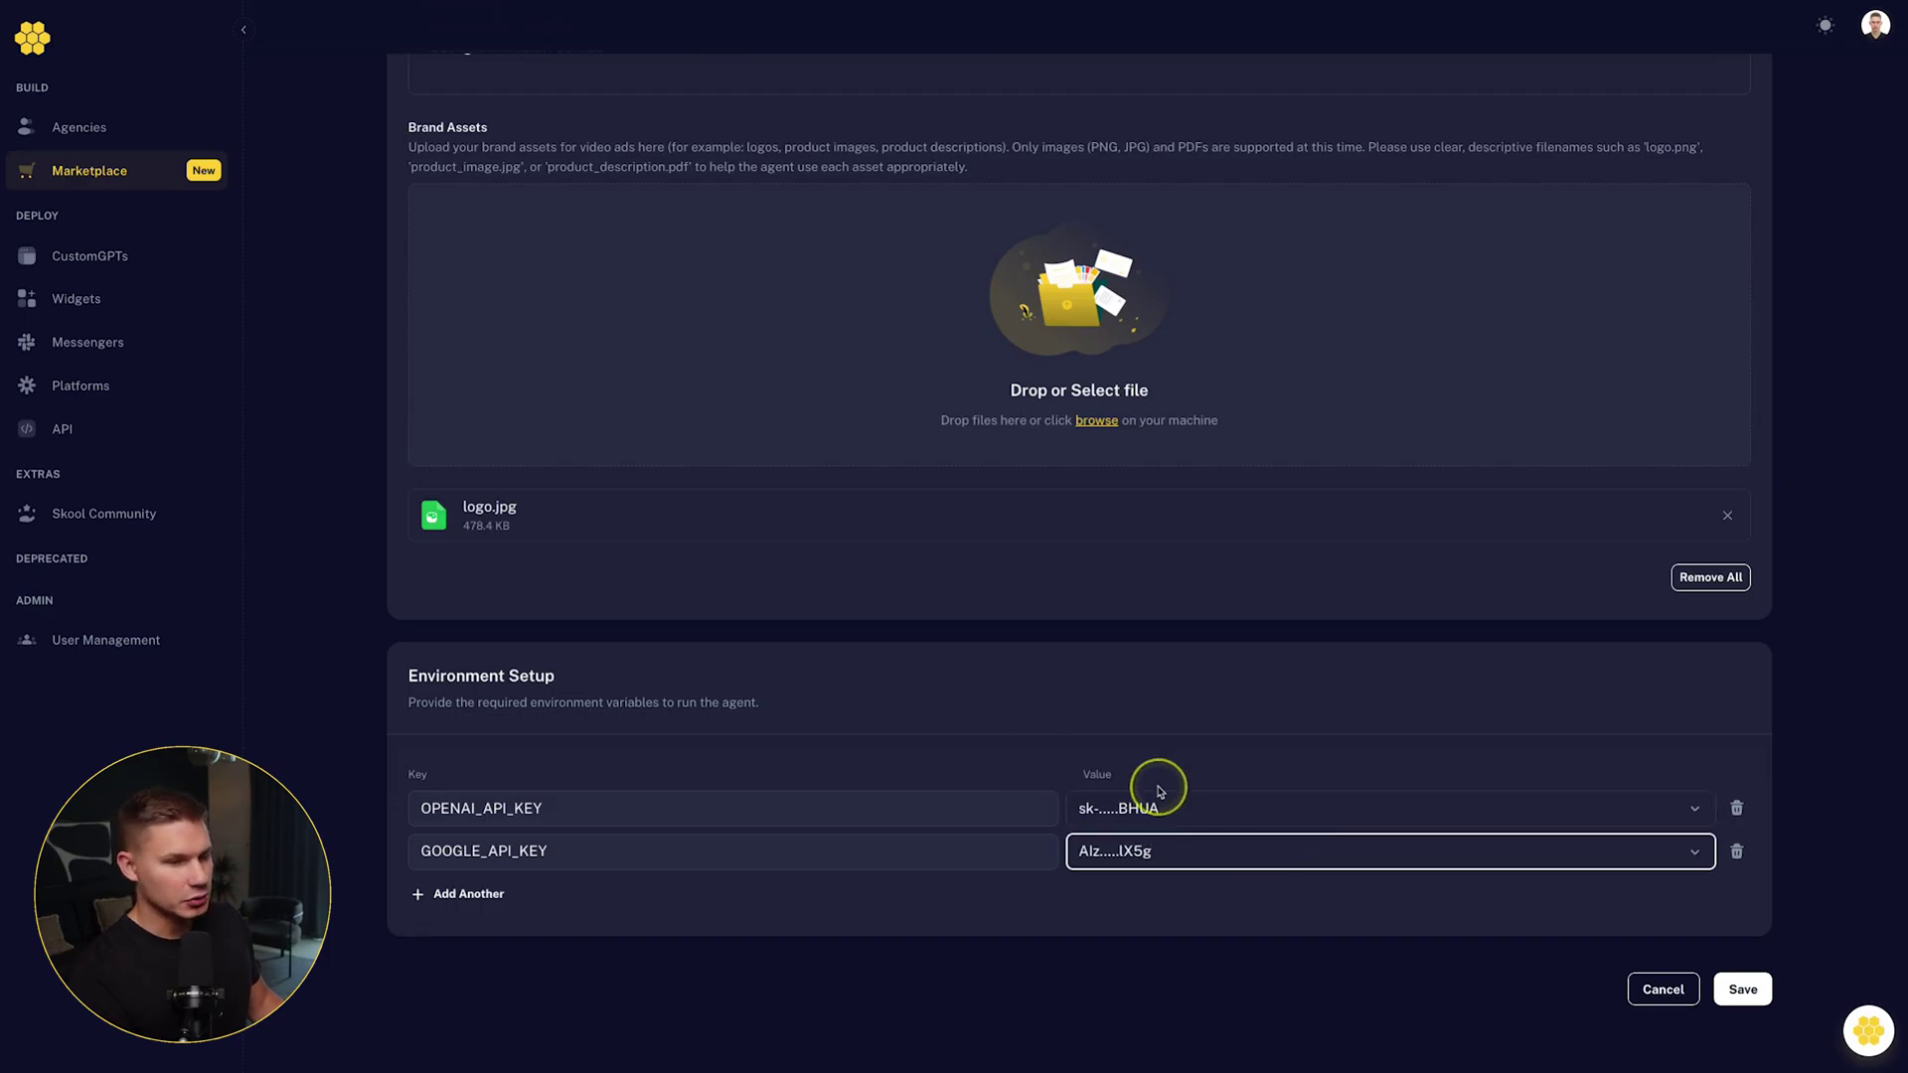
left_click(1744, 987)
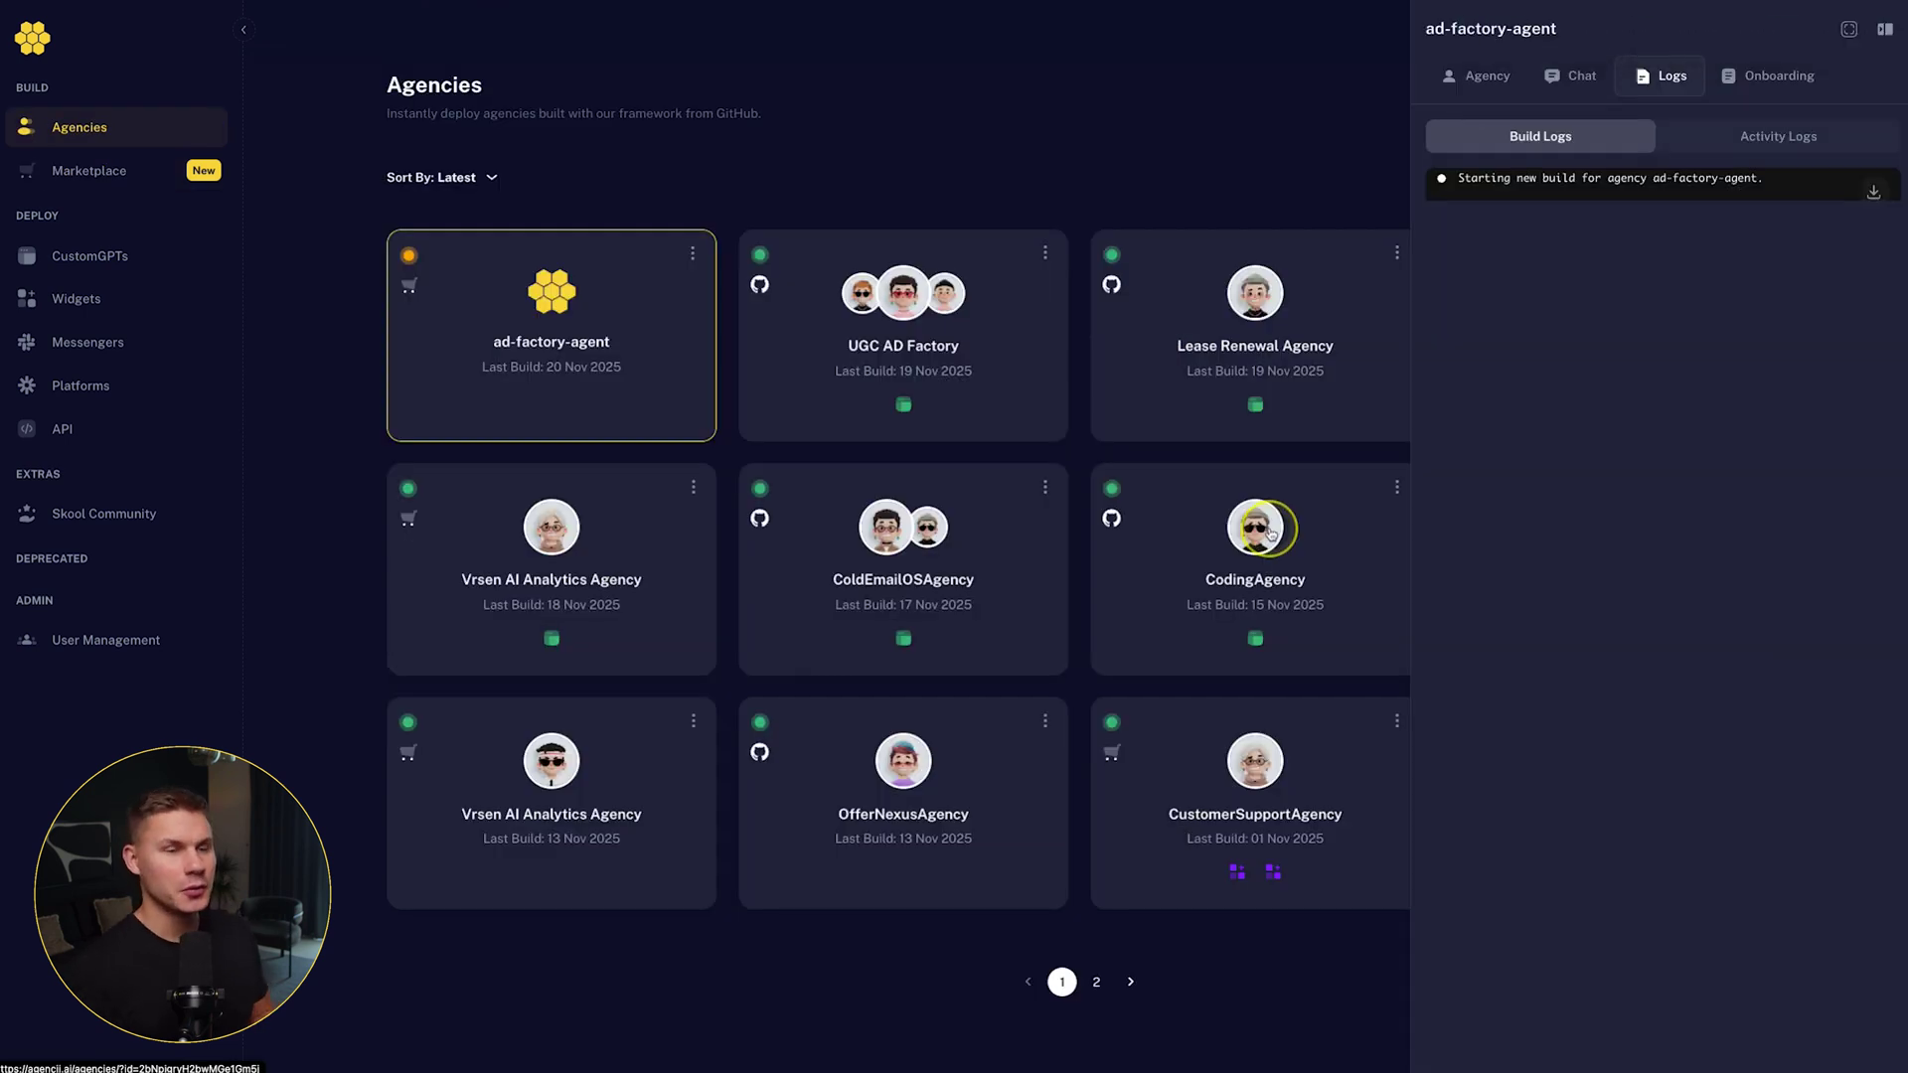
scroll(1554, 255, "down", 5)
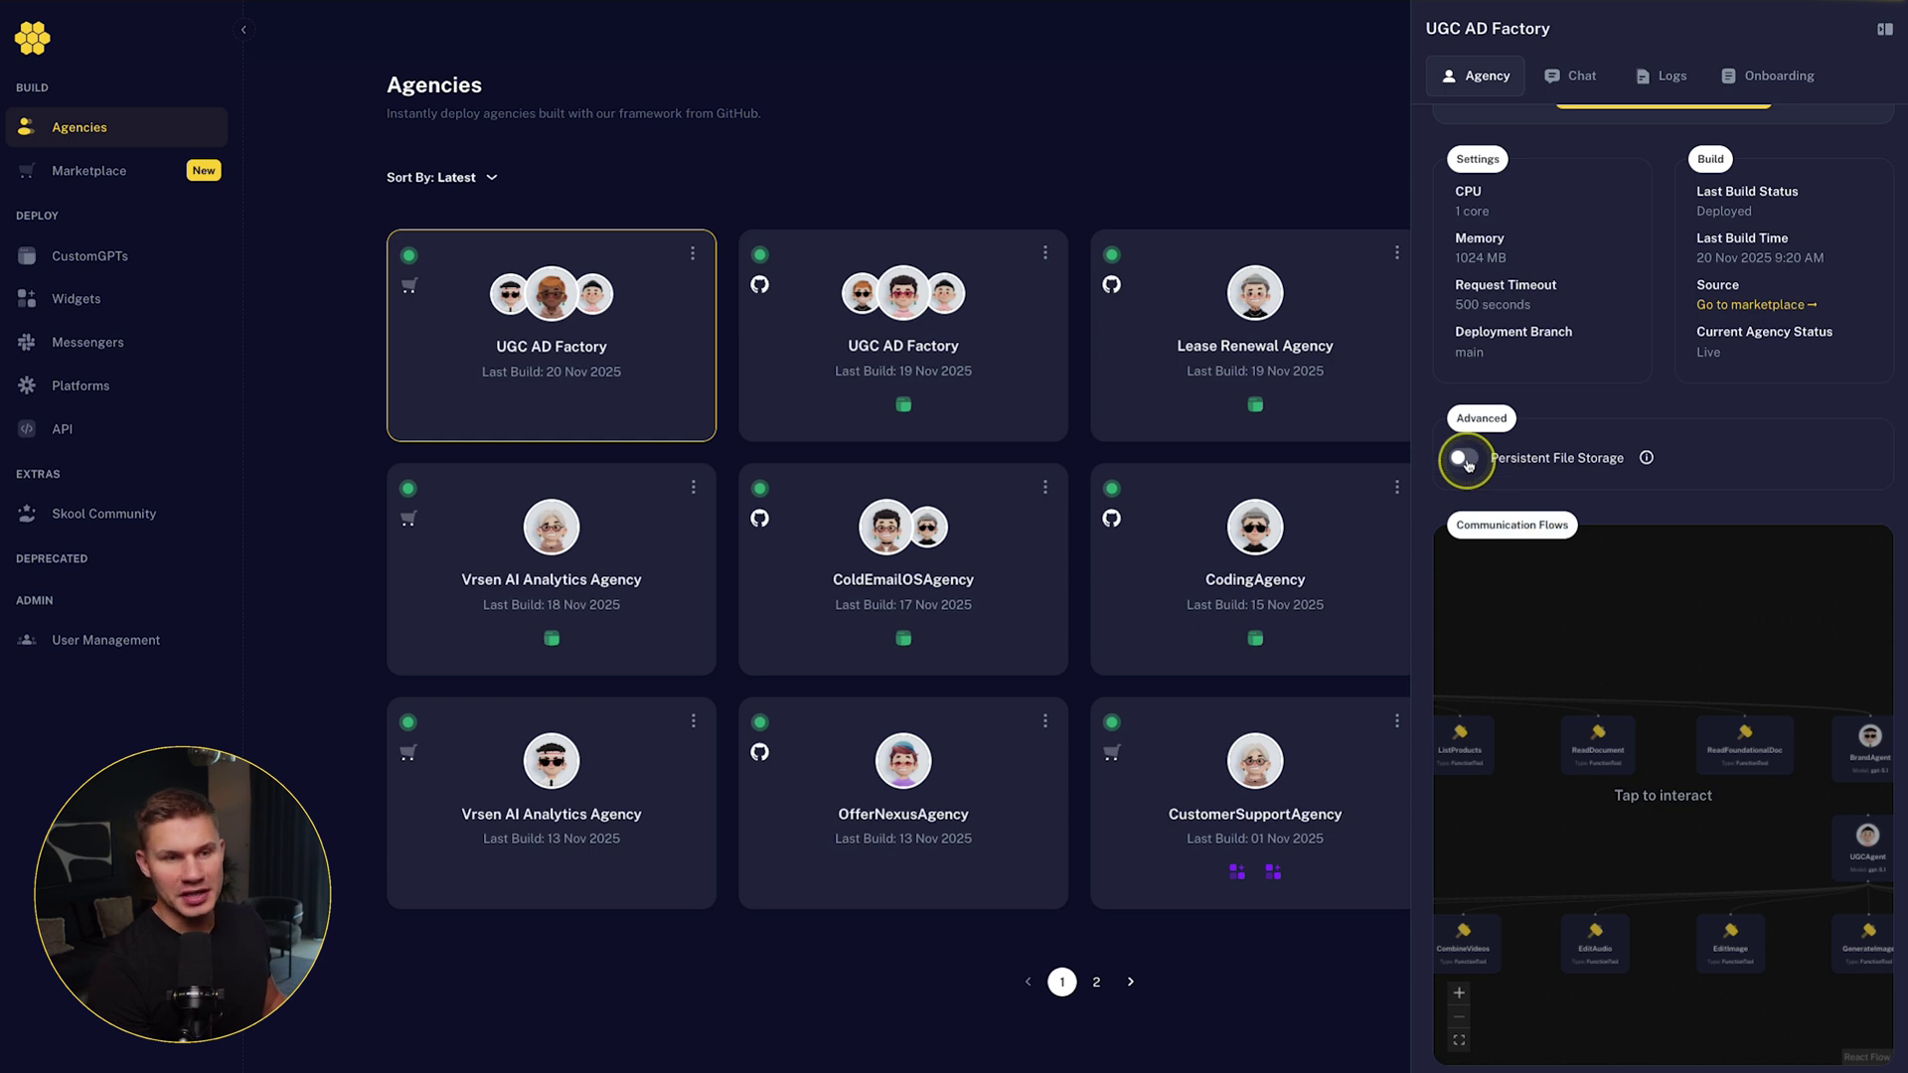
left_click(1466, 459)
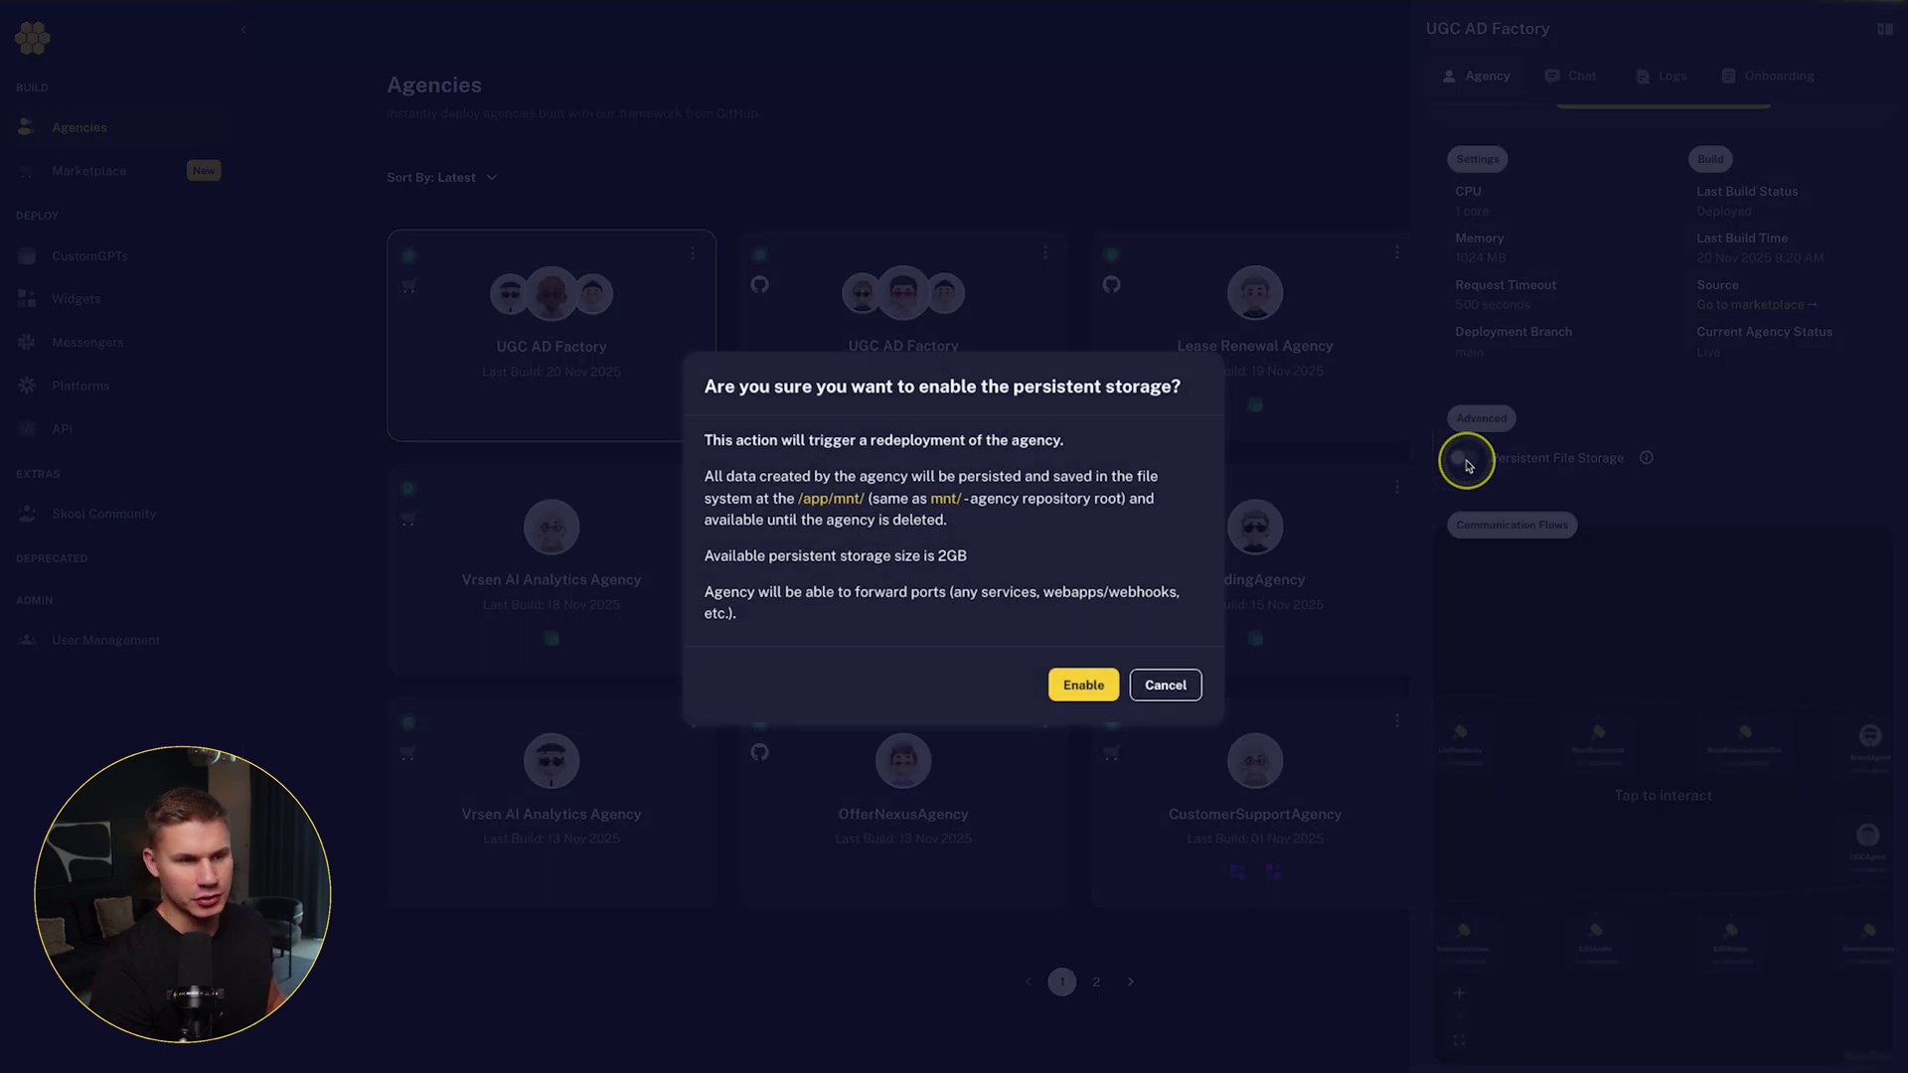
left_click(1078, 678)
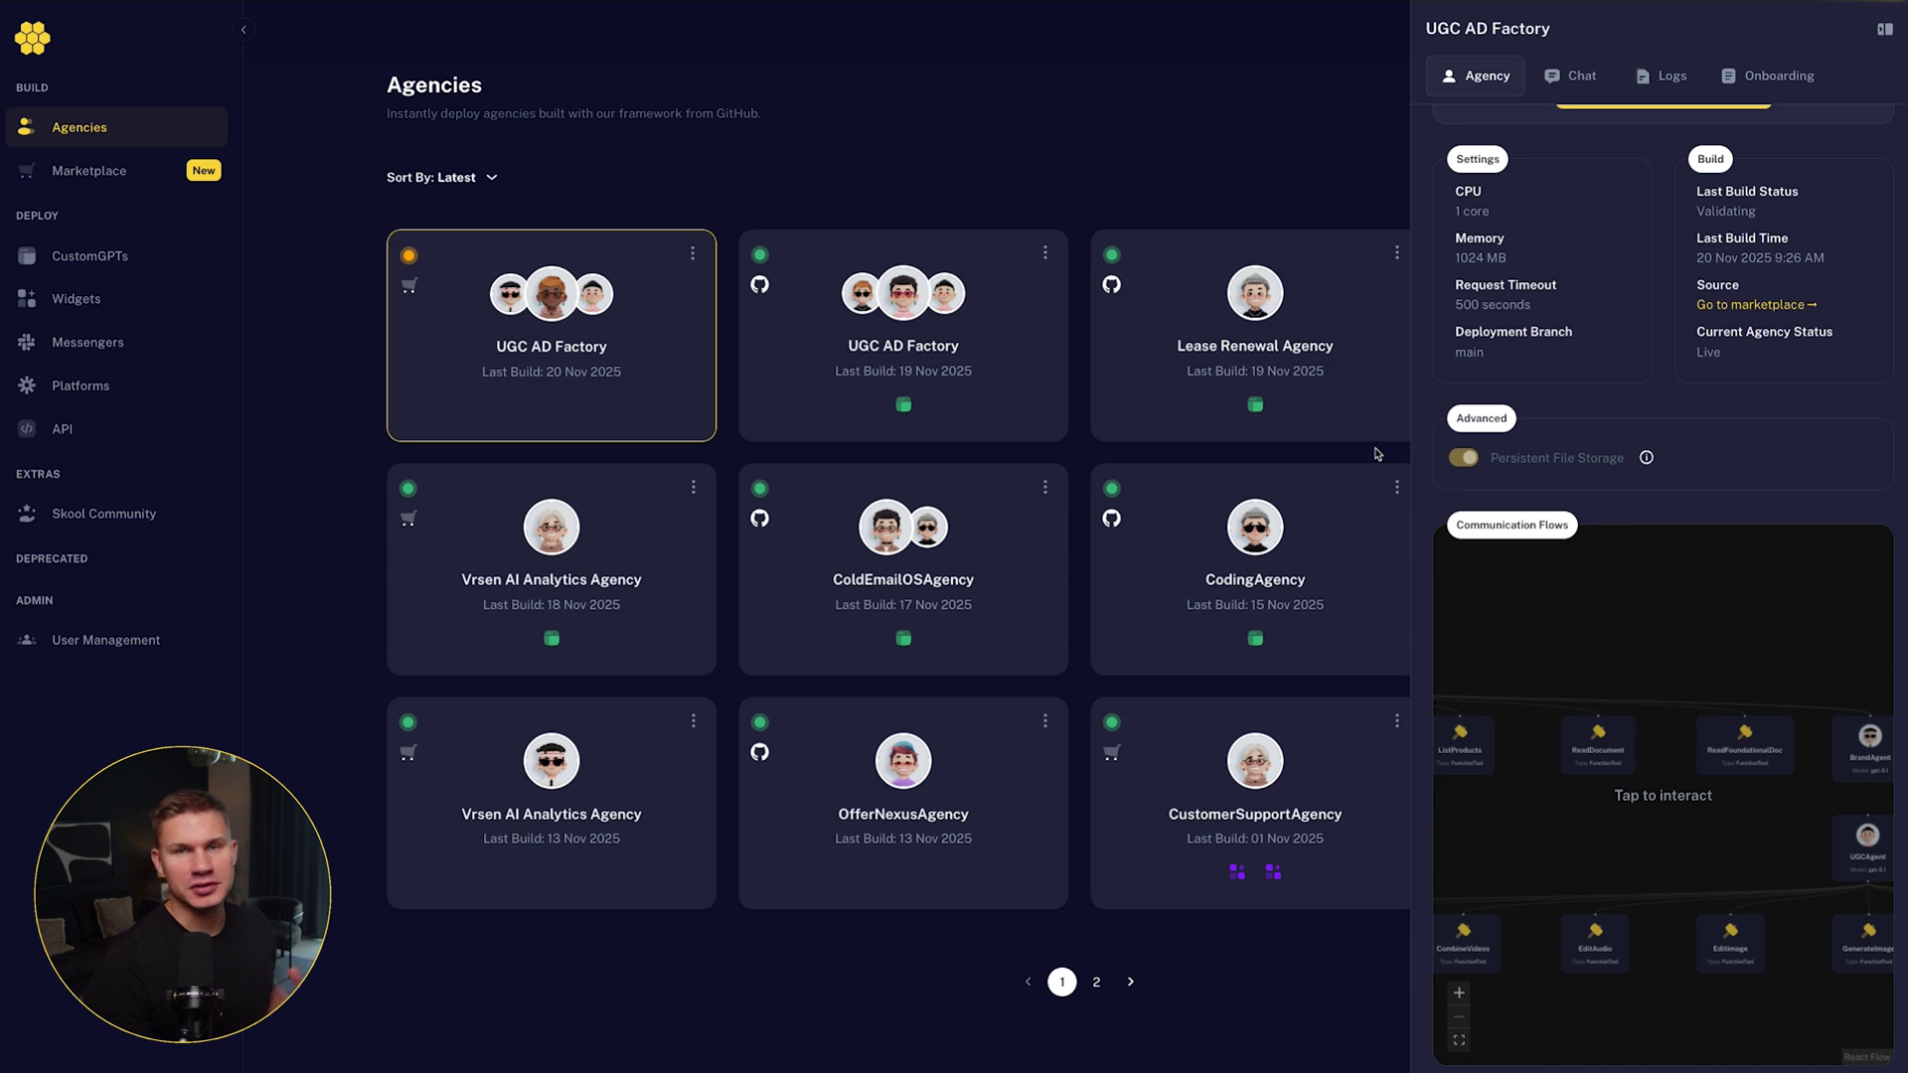
Create and deploy a new custom GPT linked to the UGC AD Factory agency
left_click(128, 255)
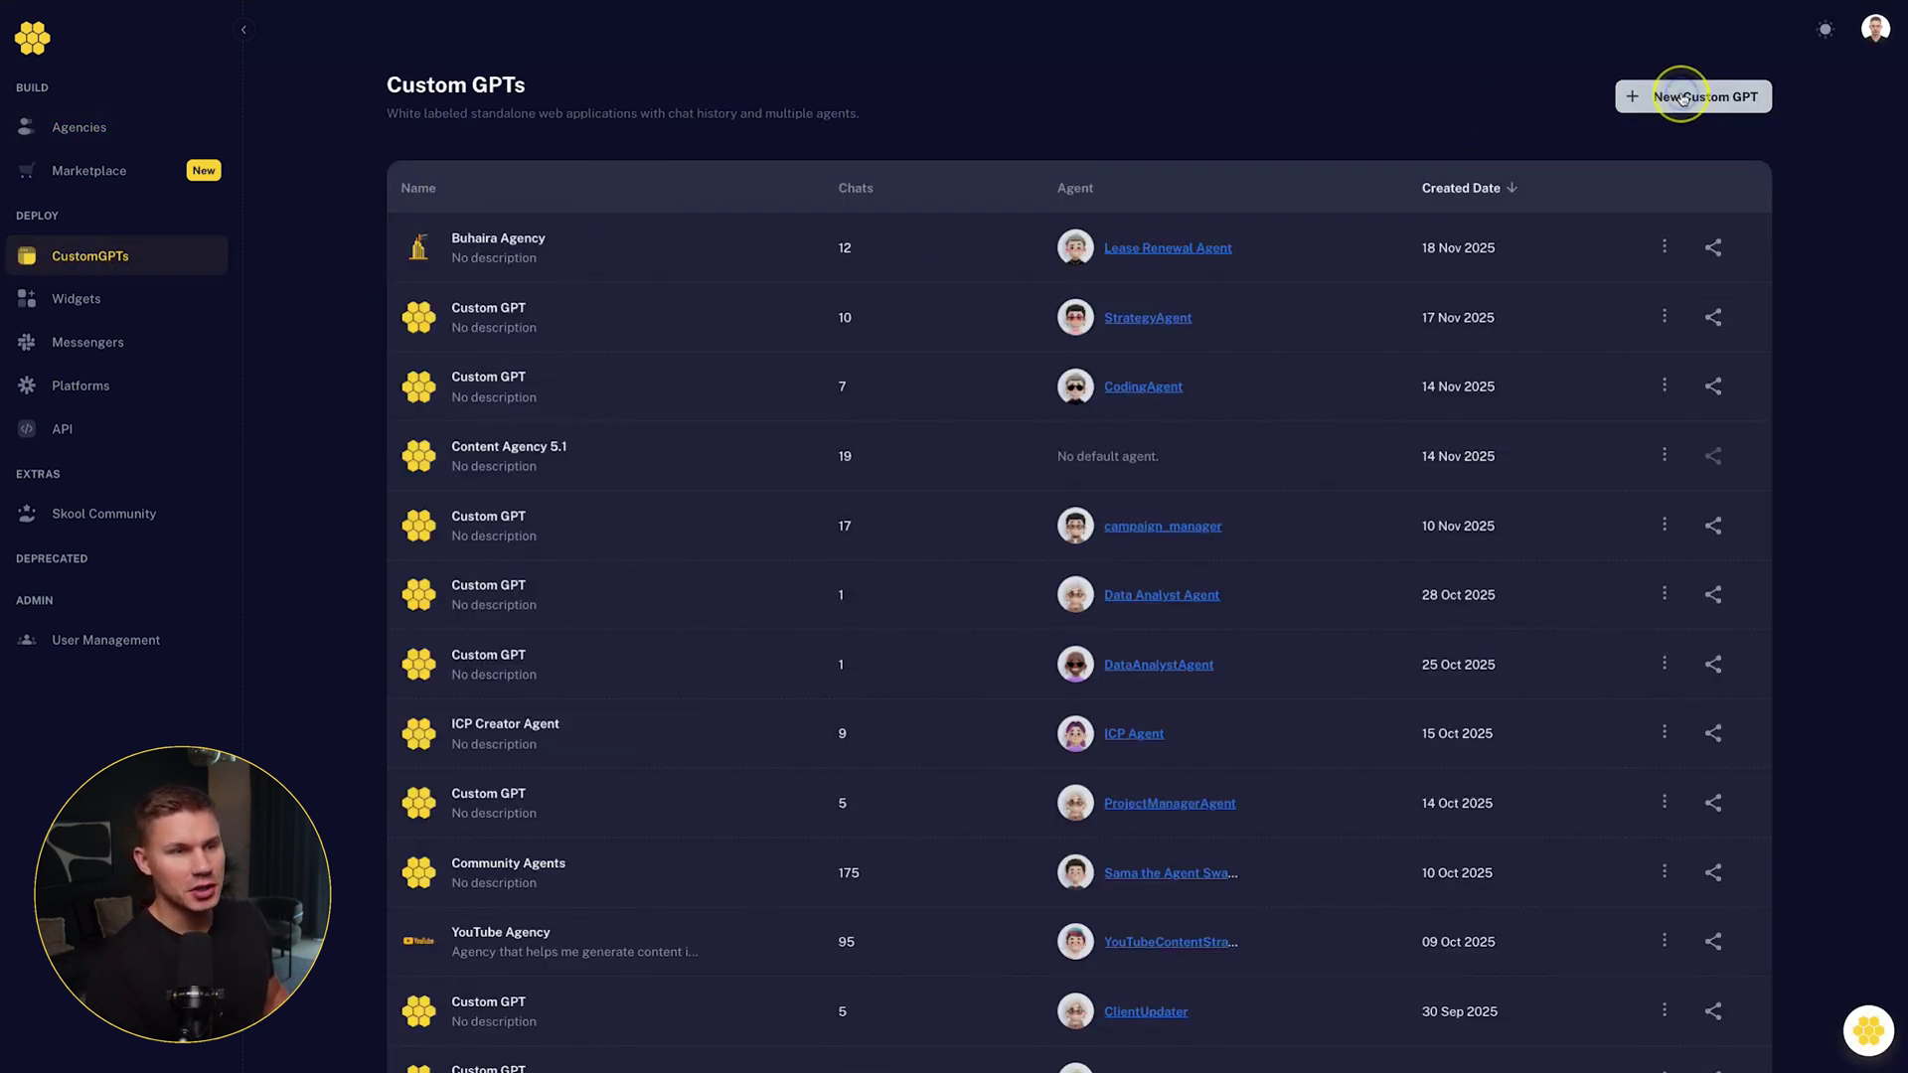
left_click(1682, 95)
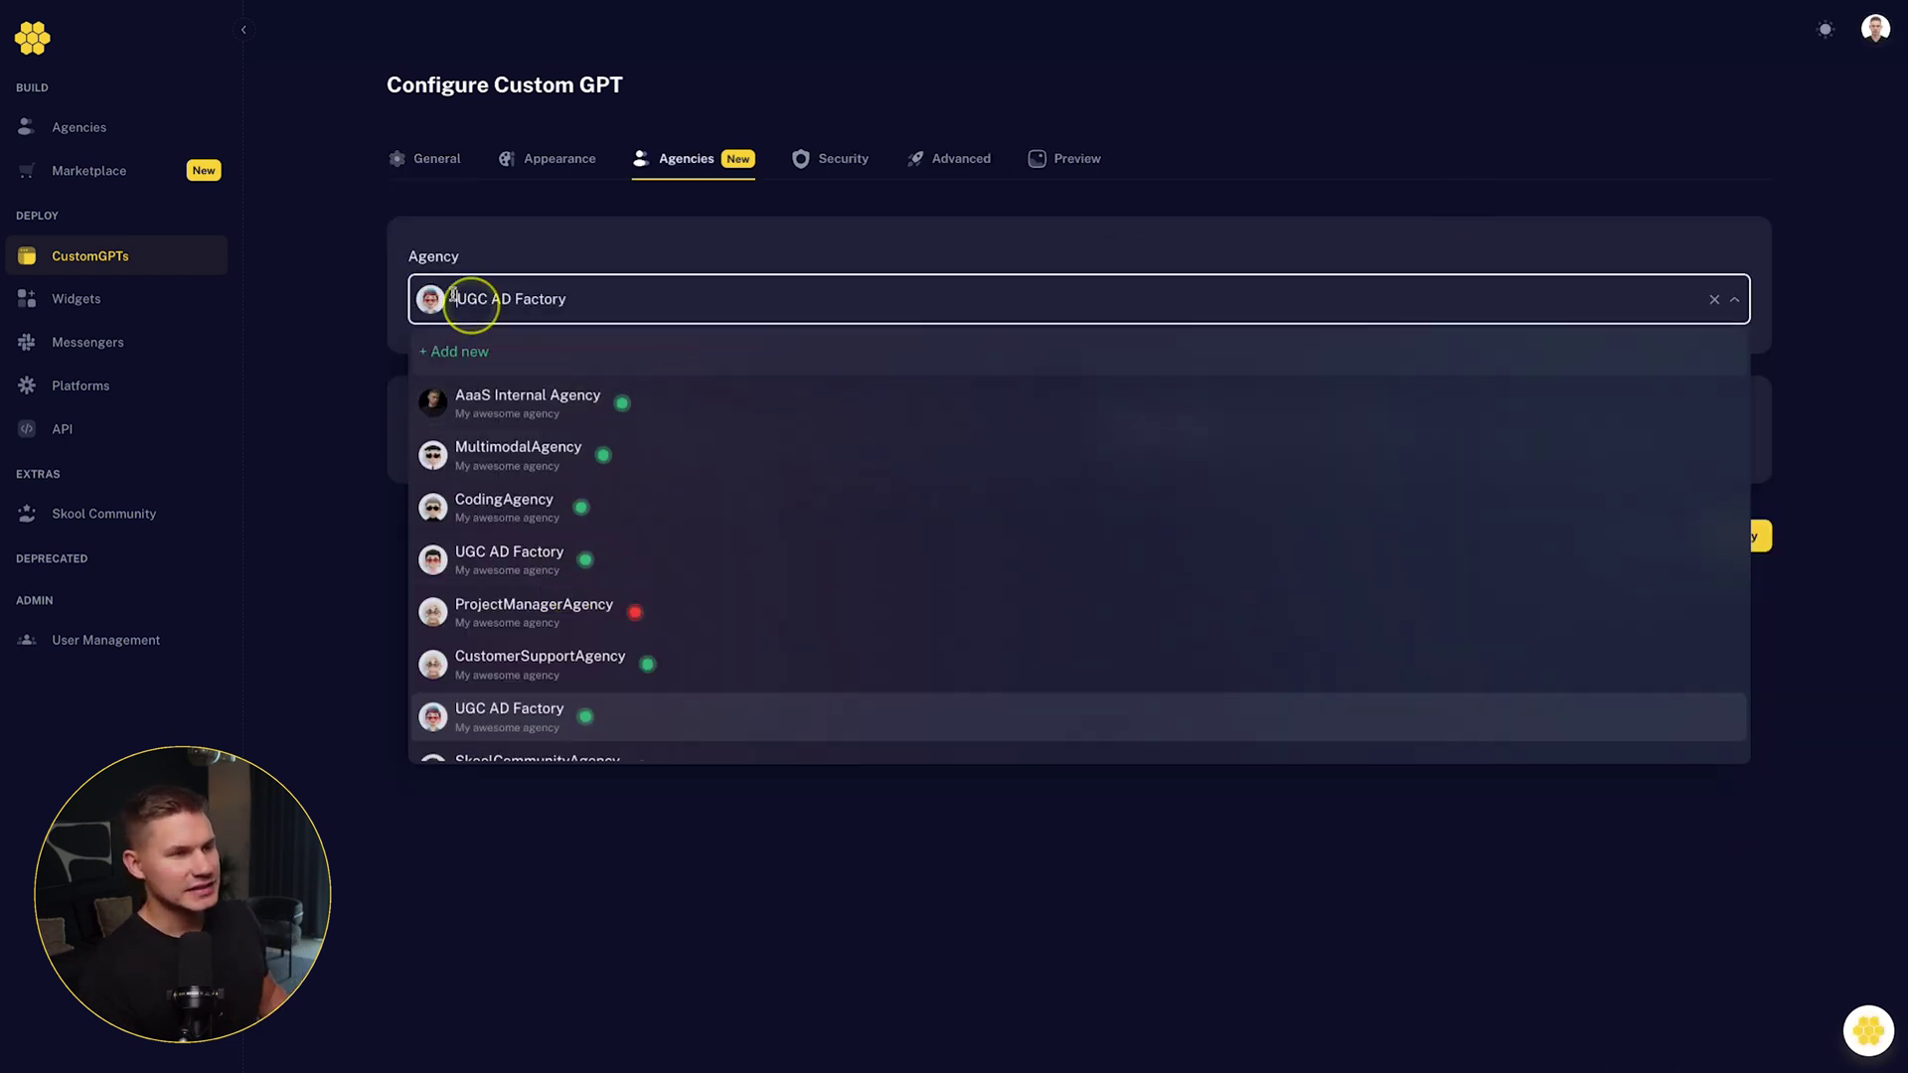
left_click(557, 717)
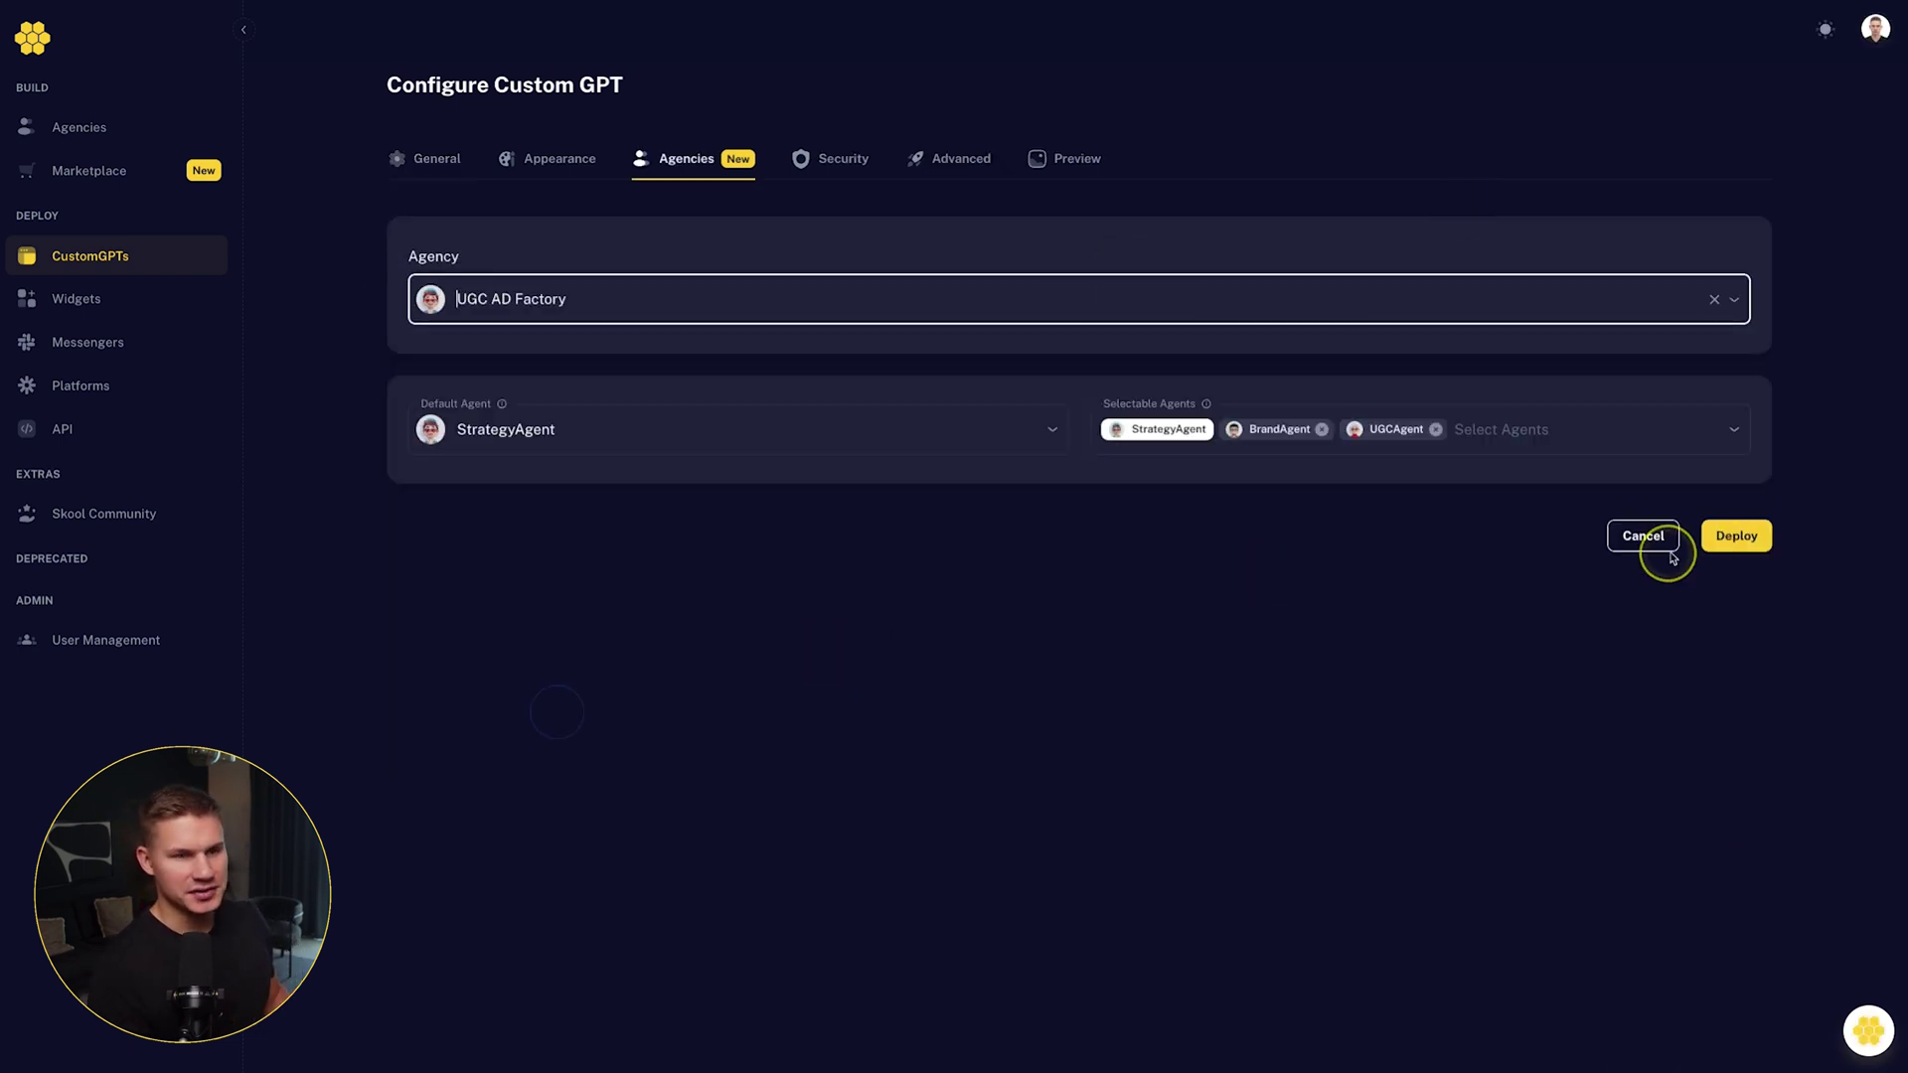
left_click(1734, 537)
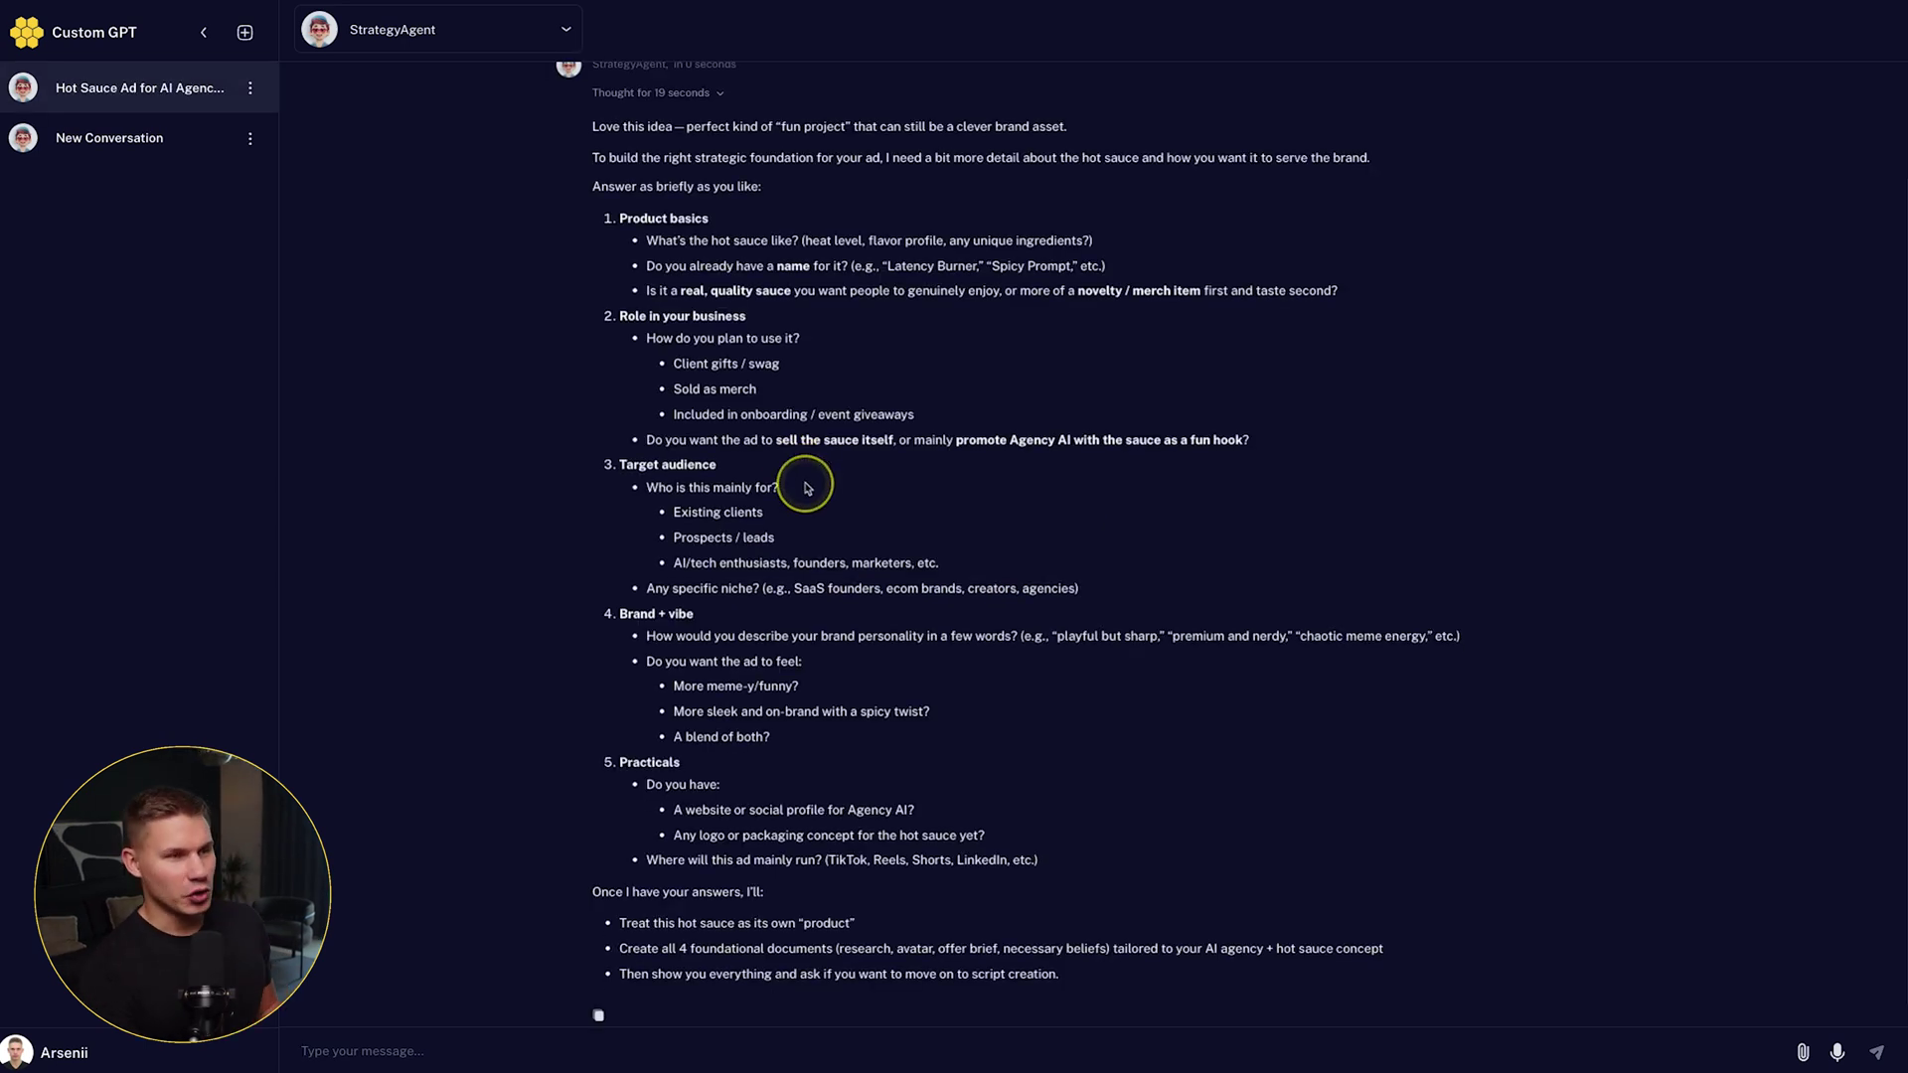
scroll(807, 485, "down", 1)
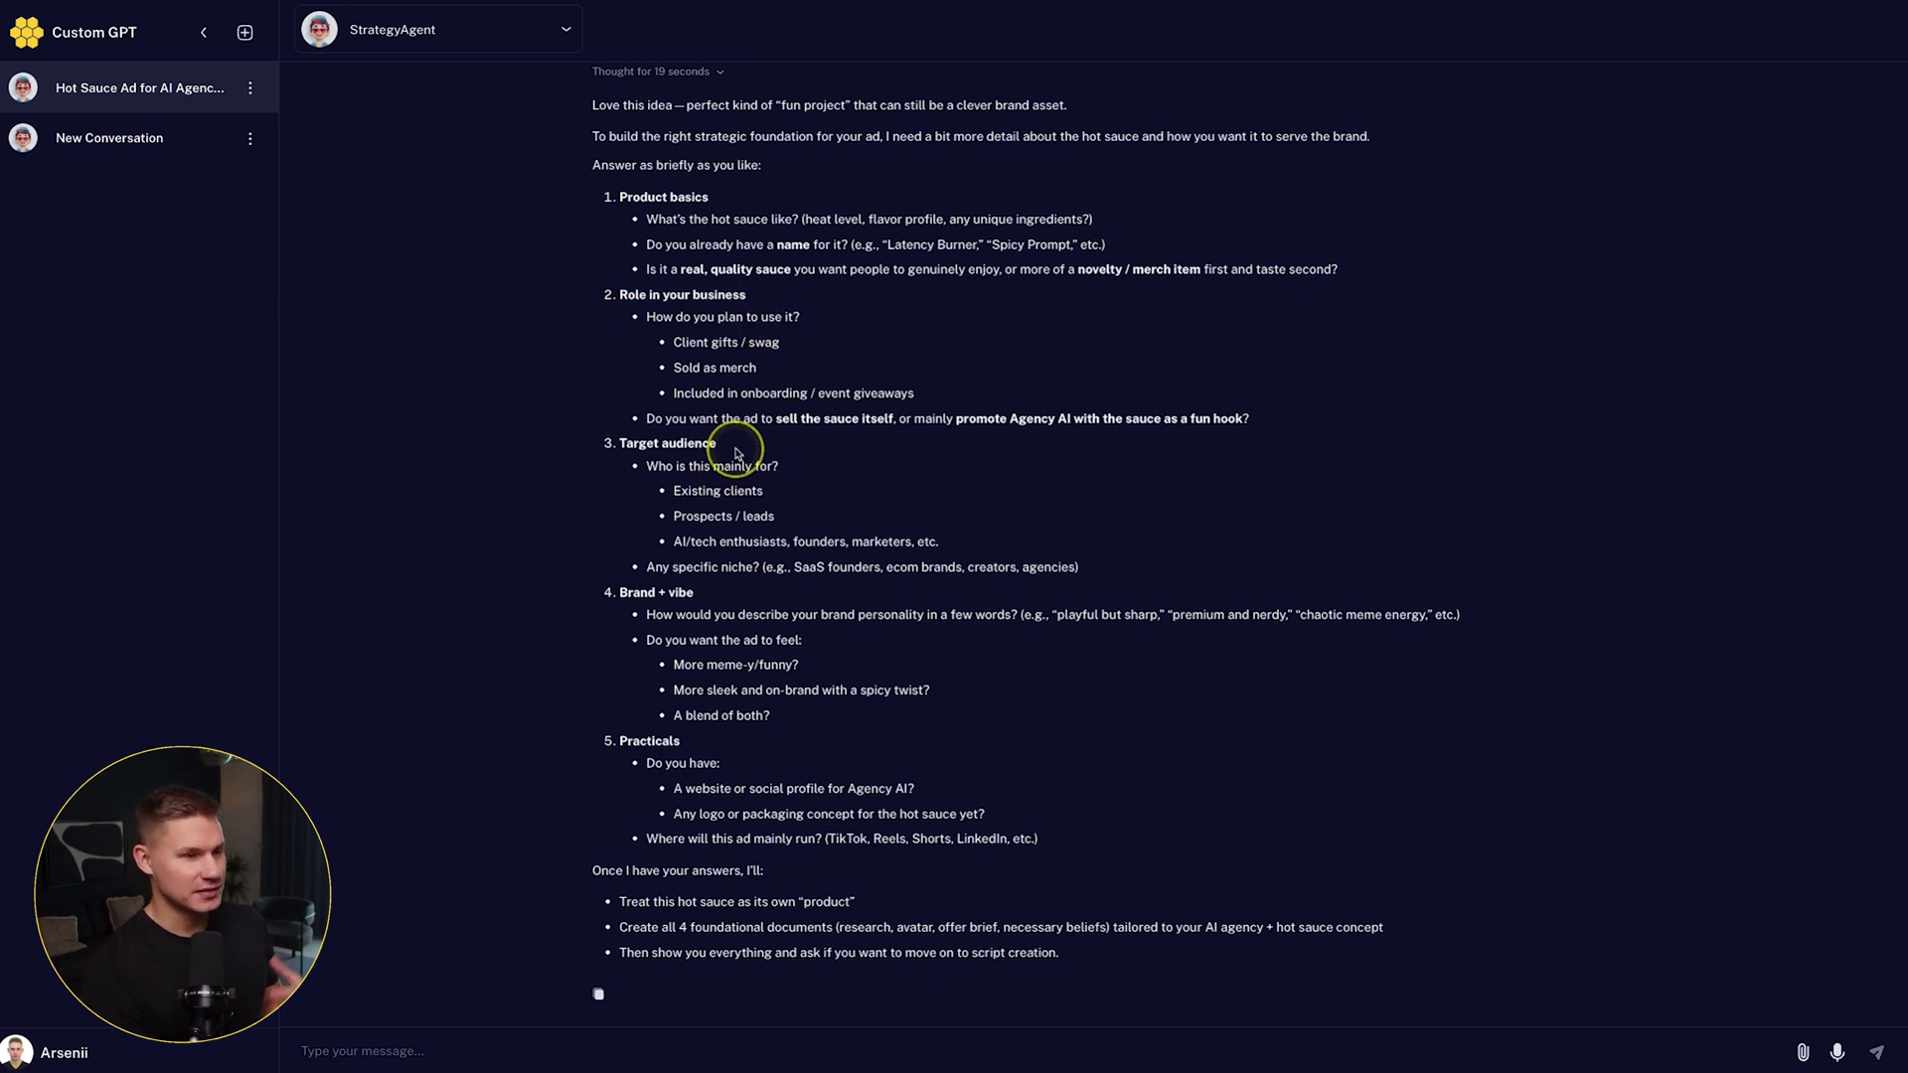
left_click_drag(731, 443, 618, 445)
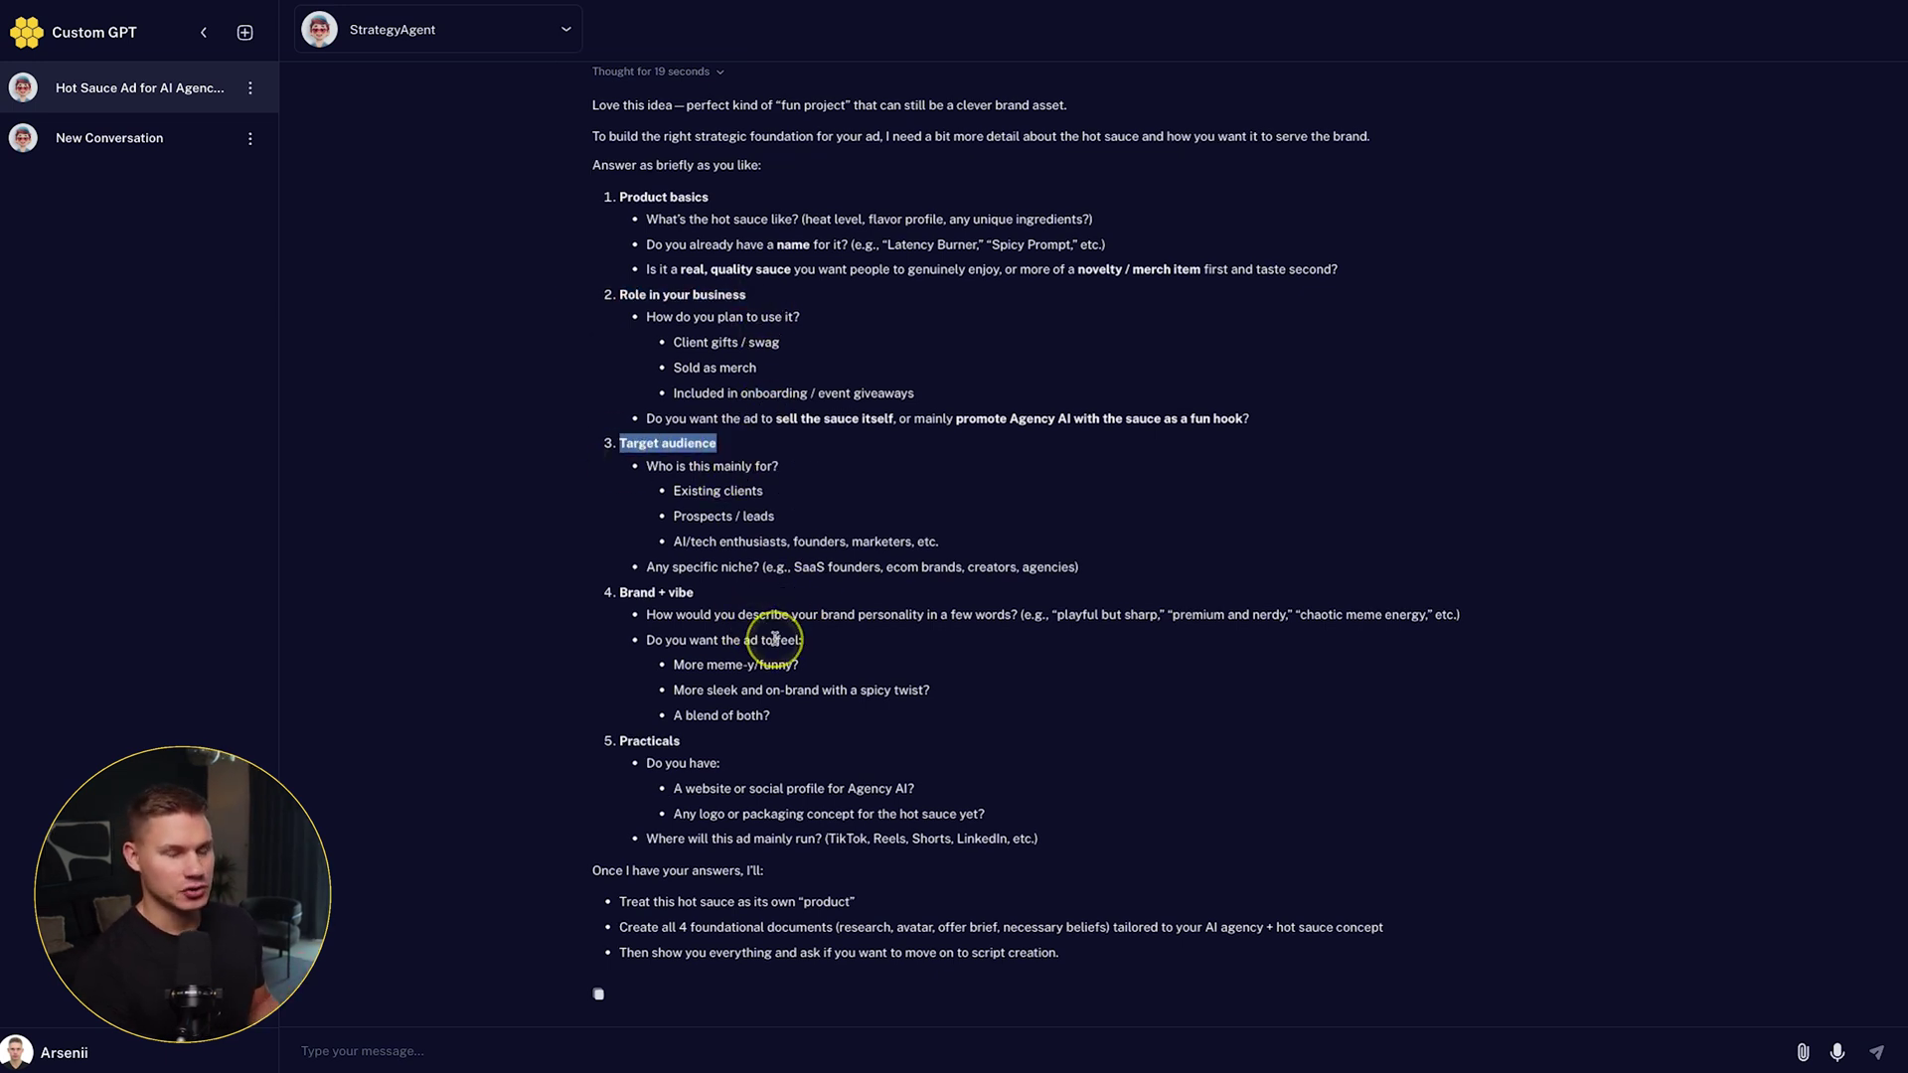
left_click(824, 618)
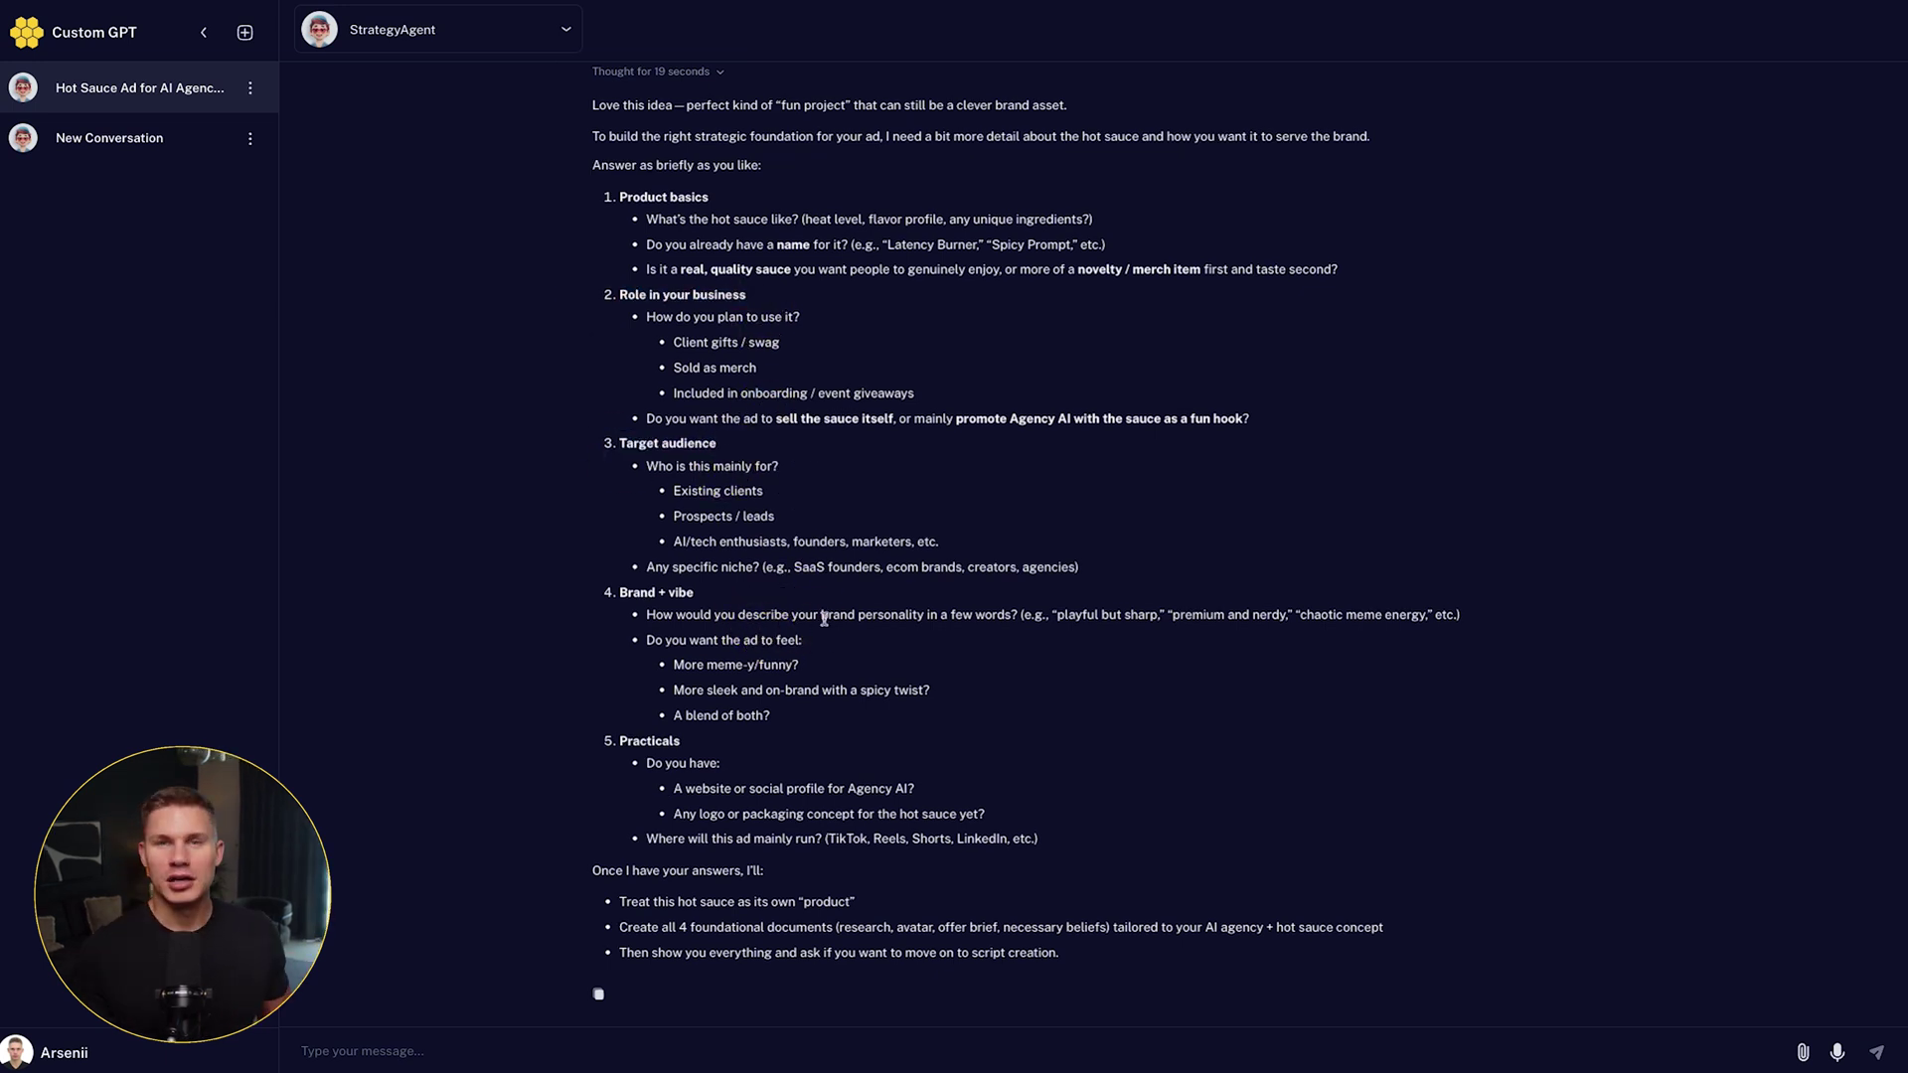
Dictate answers to StrategyAgent's questions by voice and transcribe them into the message
left_click(1838, 1050)
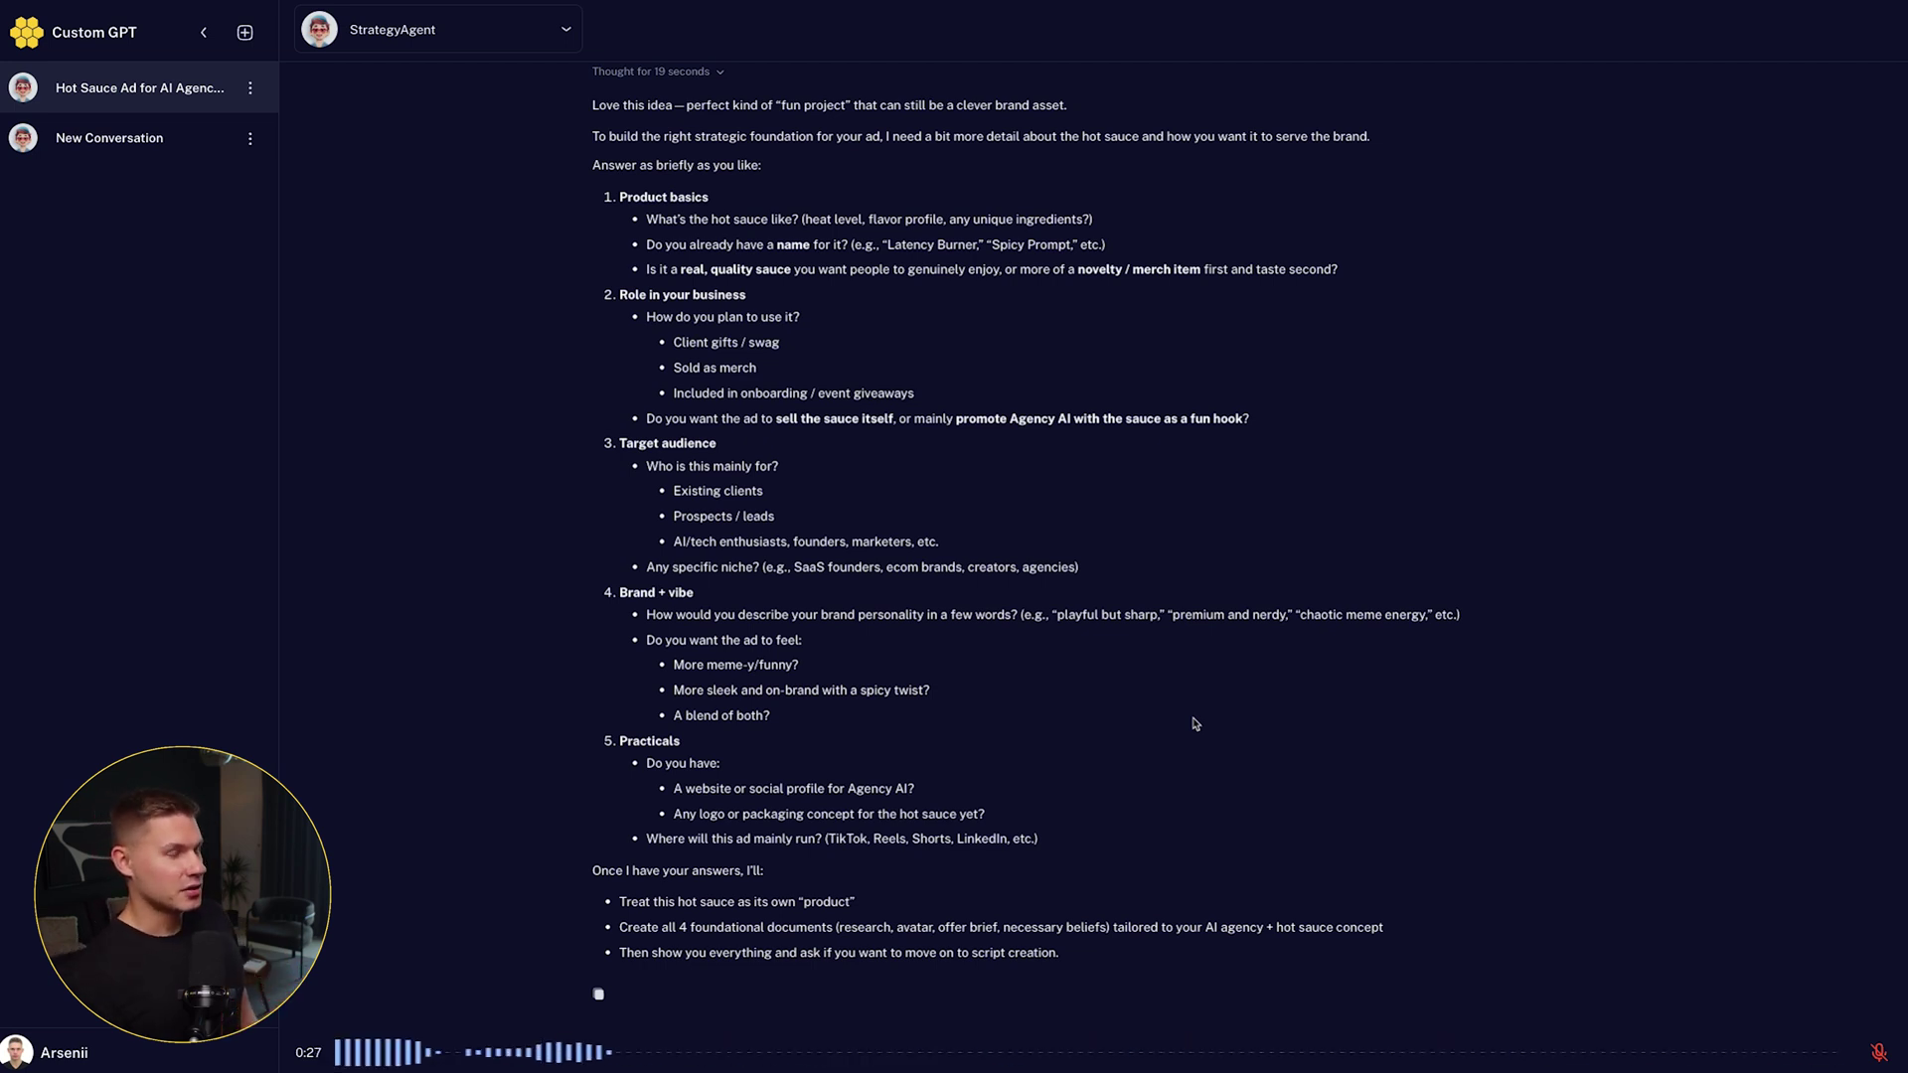
left_click(1024, 658)
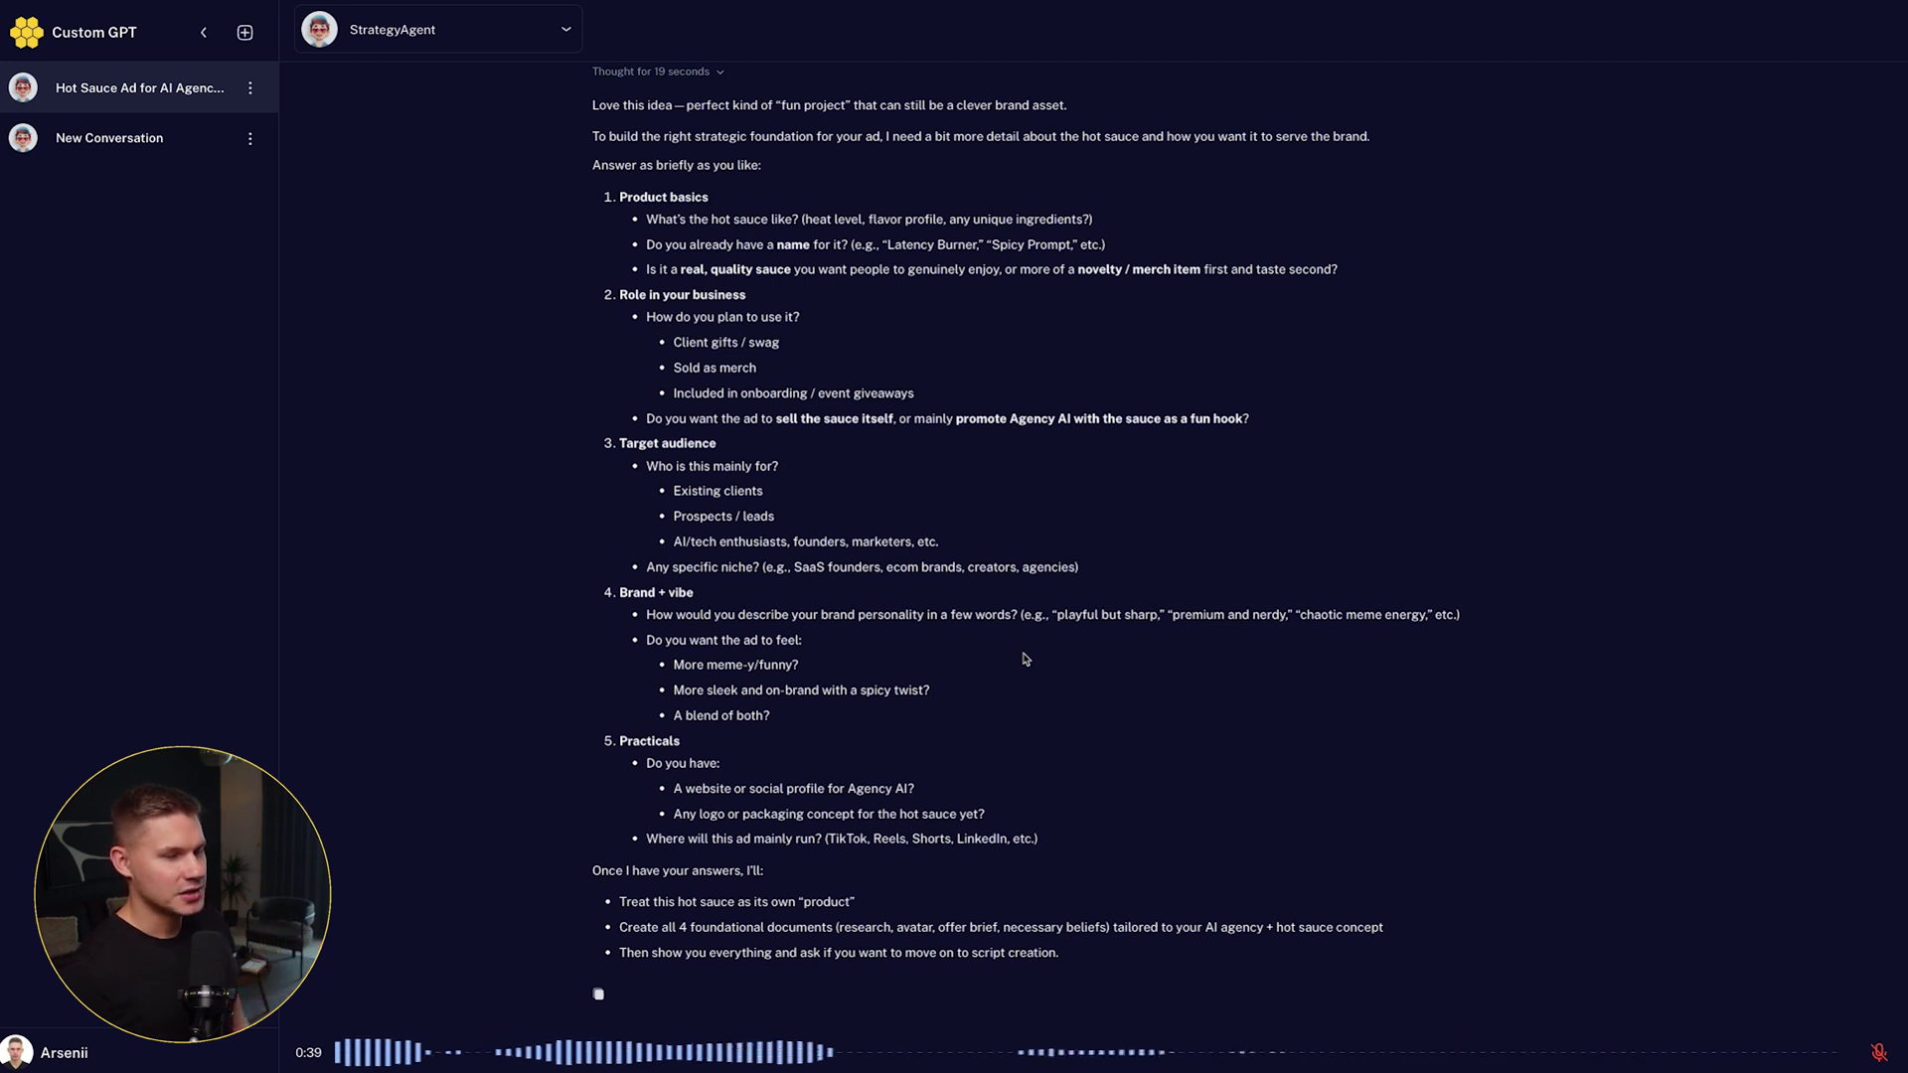
left_click(1010, 650)
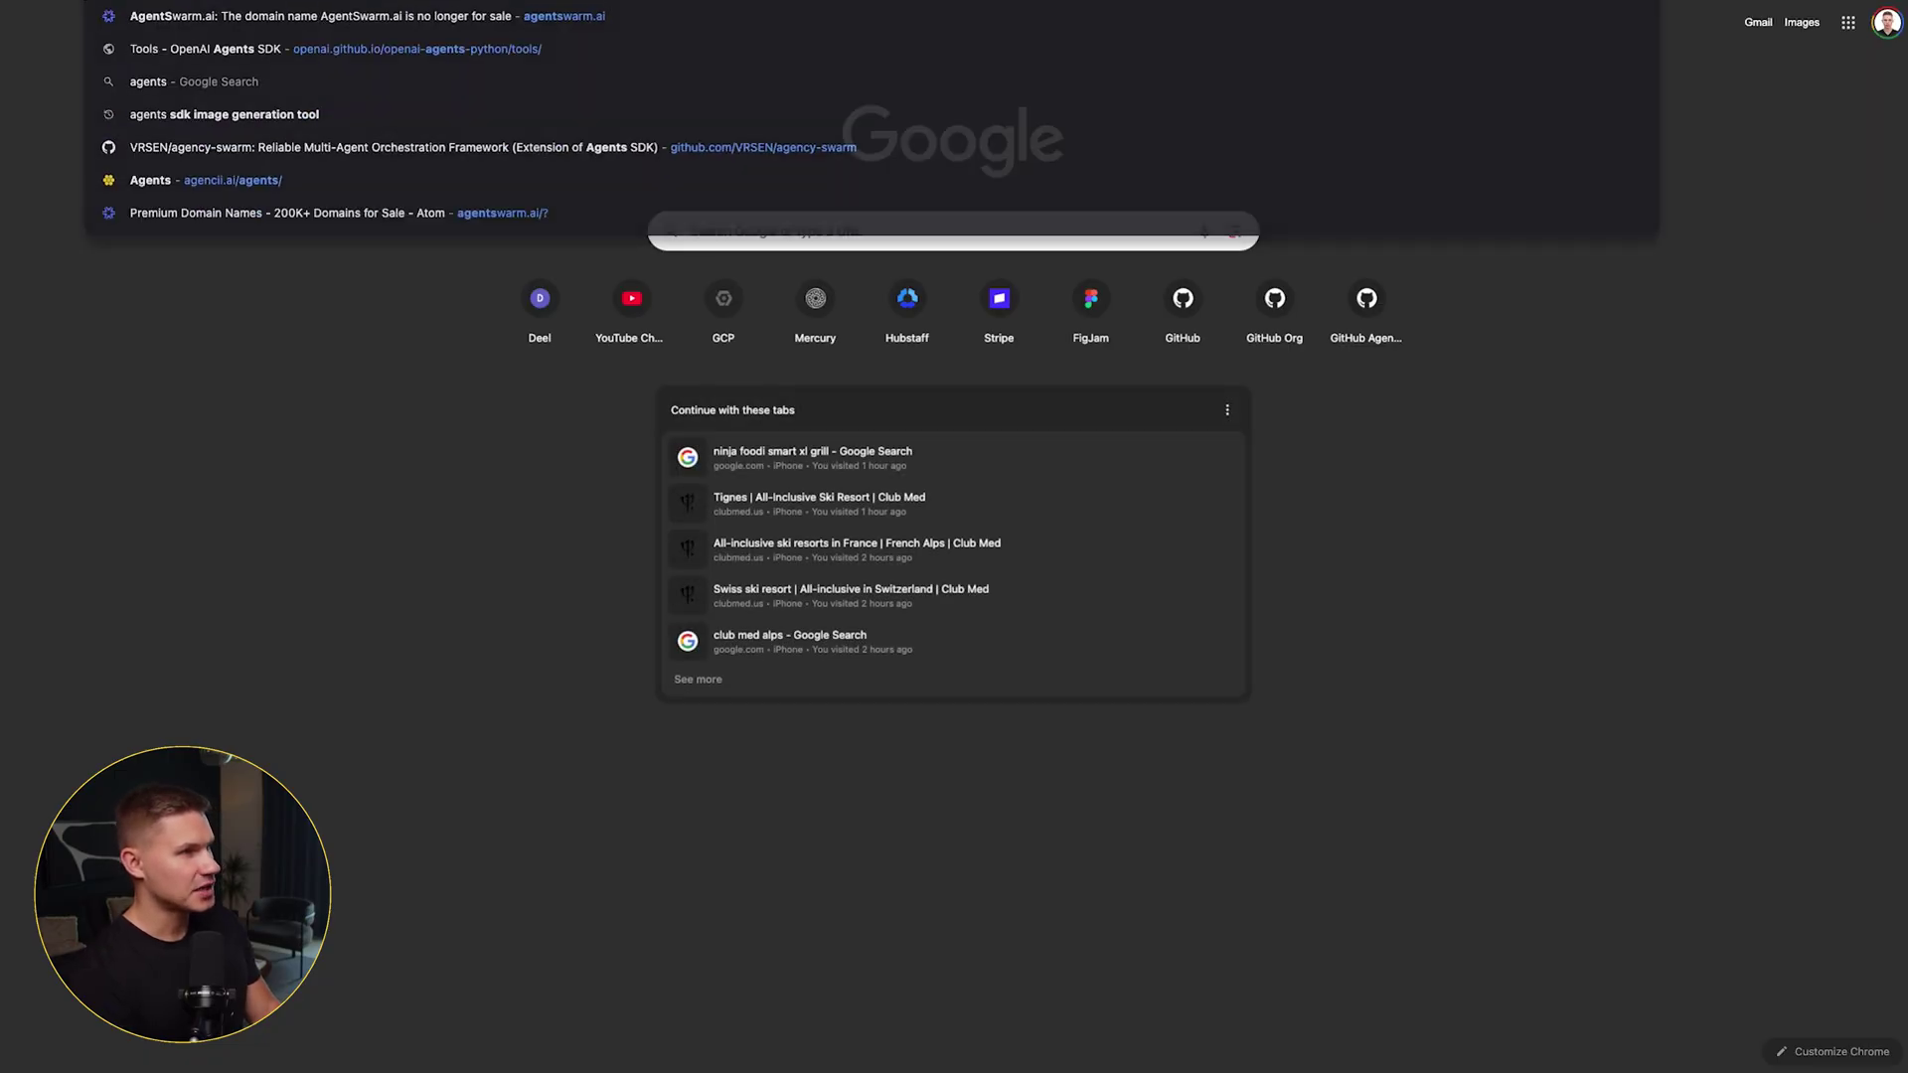
Append the agents.vrsen.ai link on a new line and send the answers to StrategyAgent
key("Return")
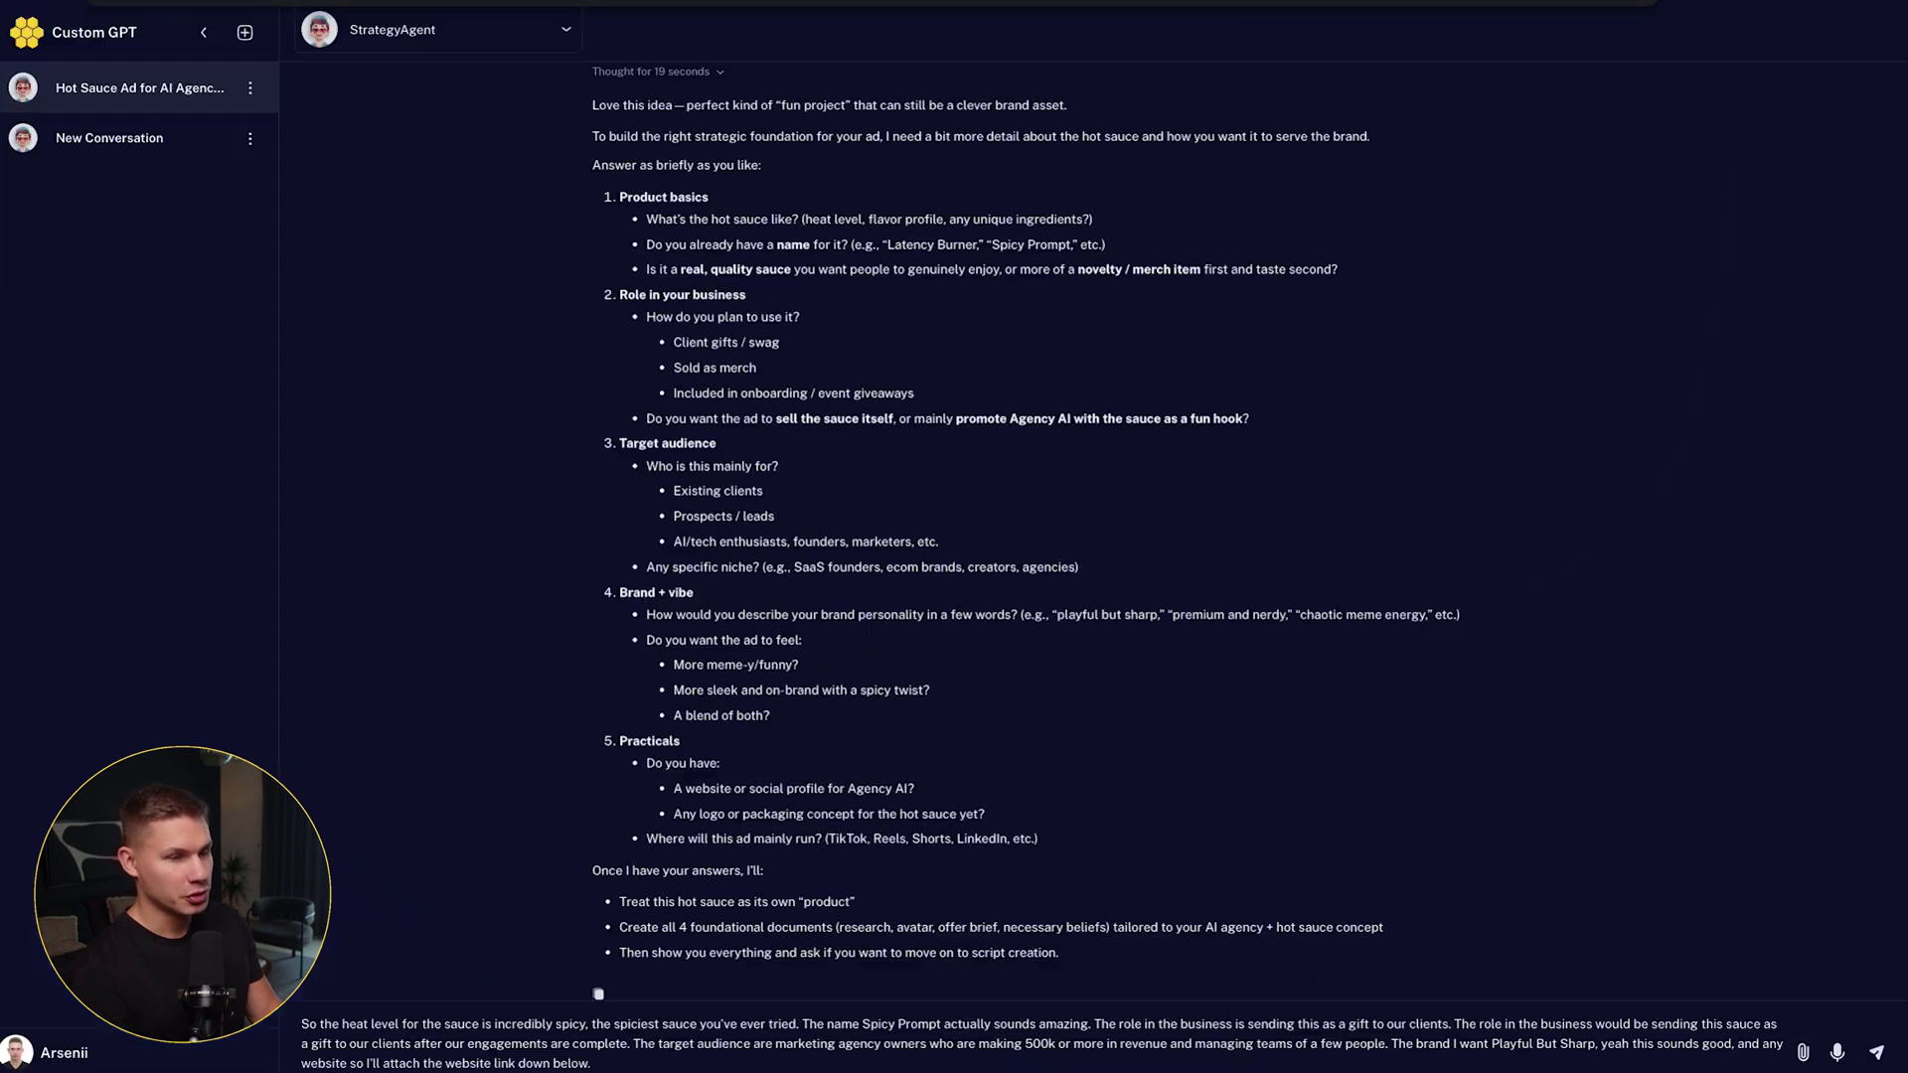
left_click(617, 1058)
key("shift+Return")
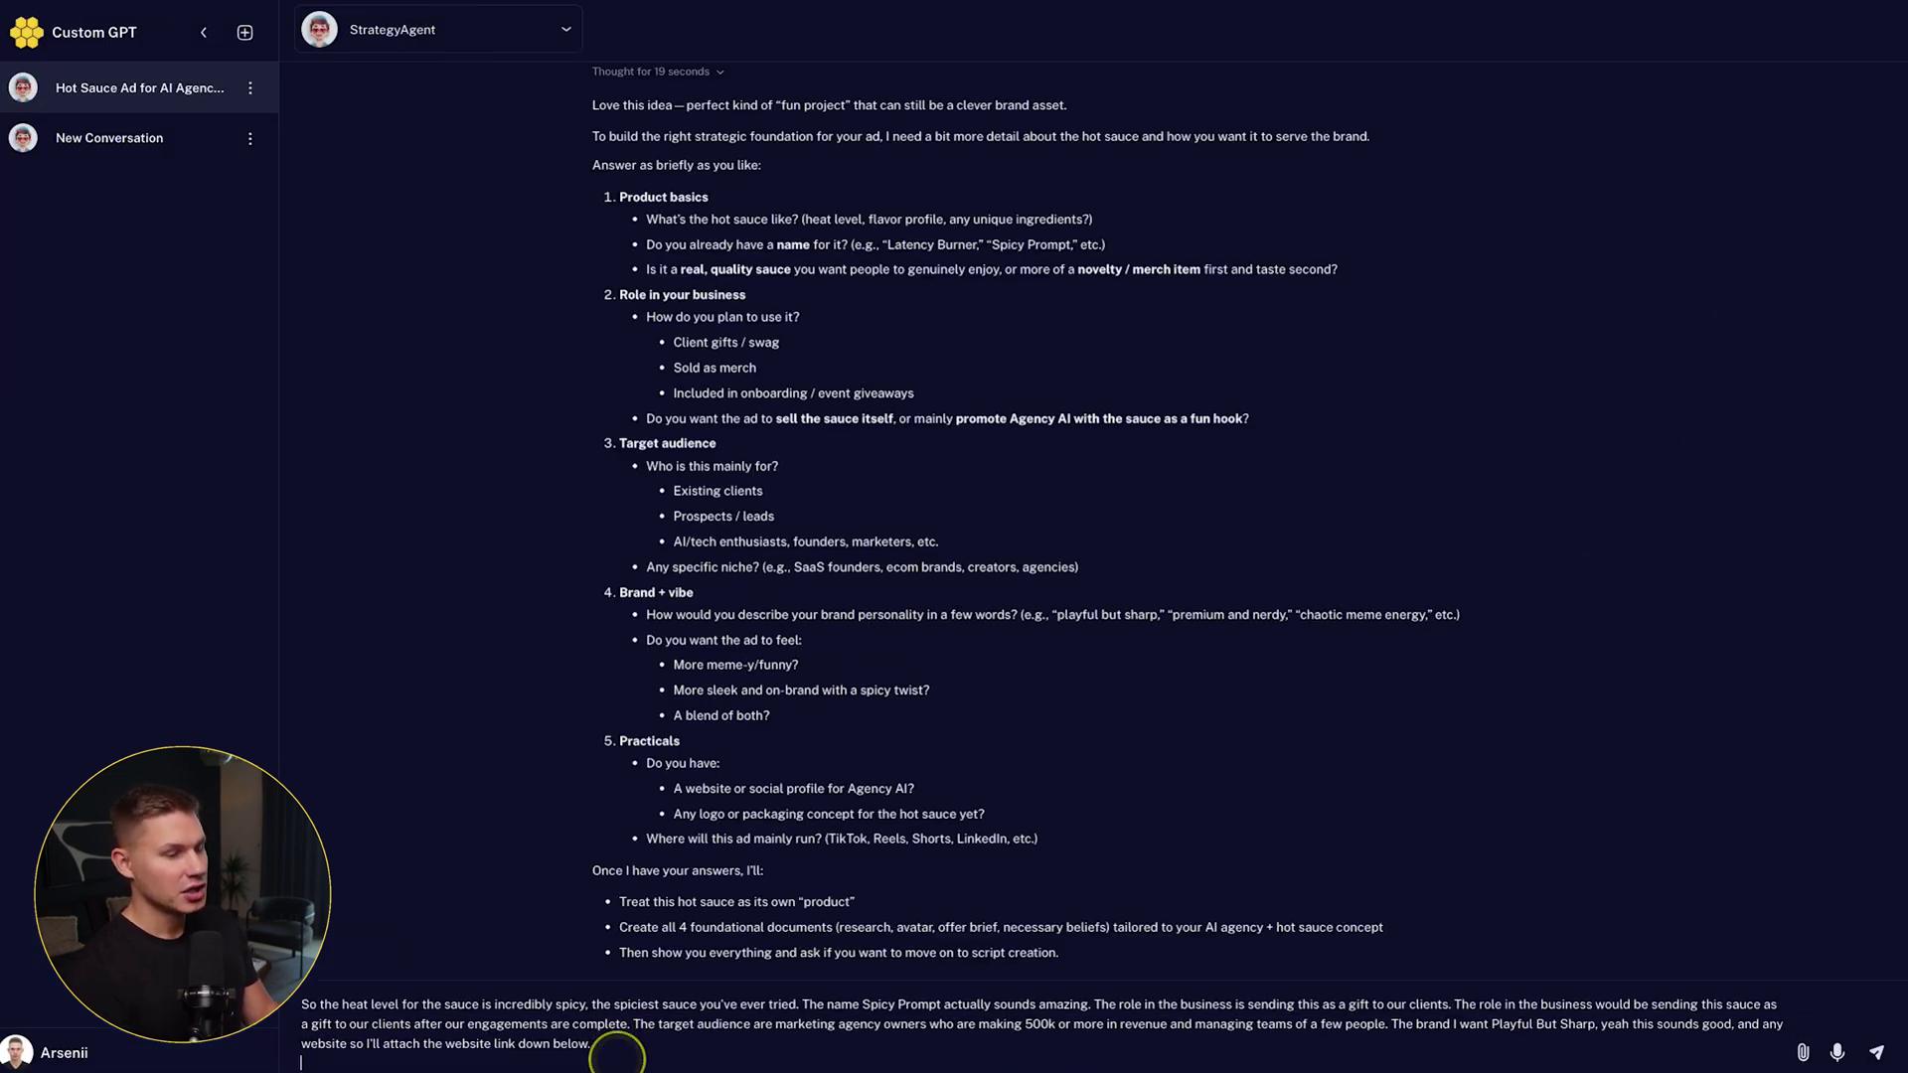
key("shift+Return")
type("https://agents.vrsen.ai/")
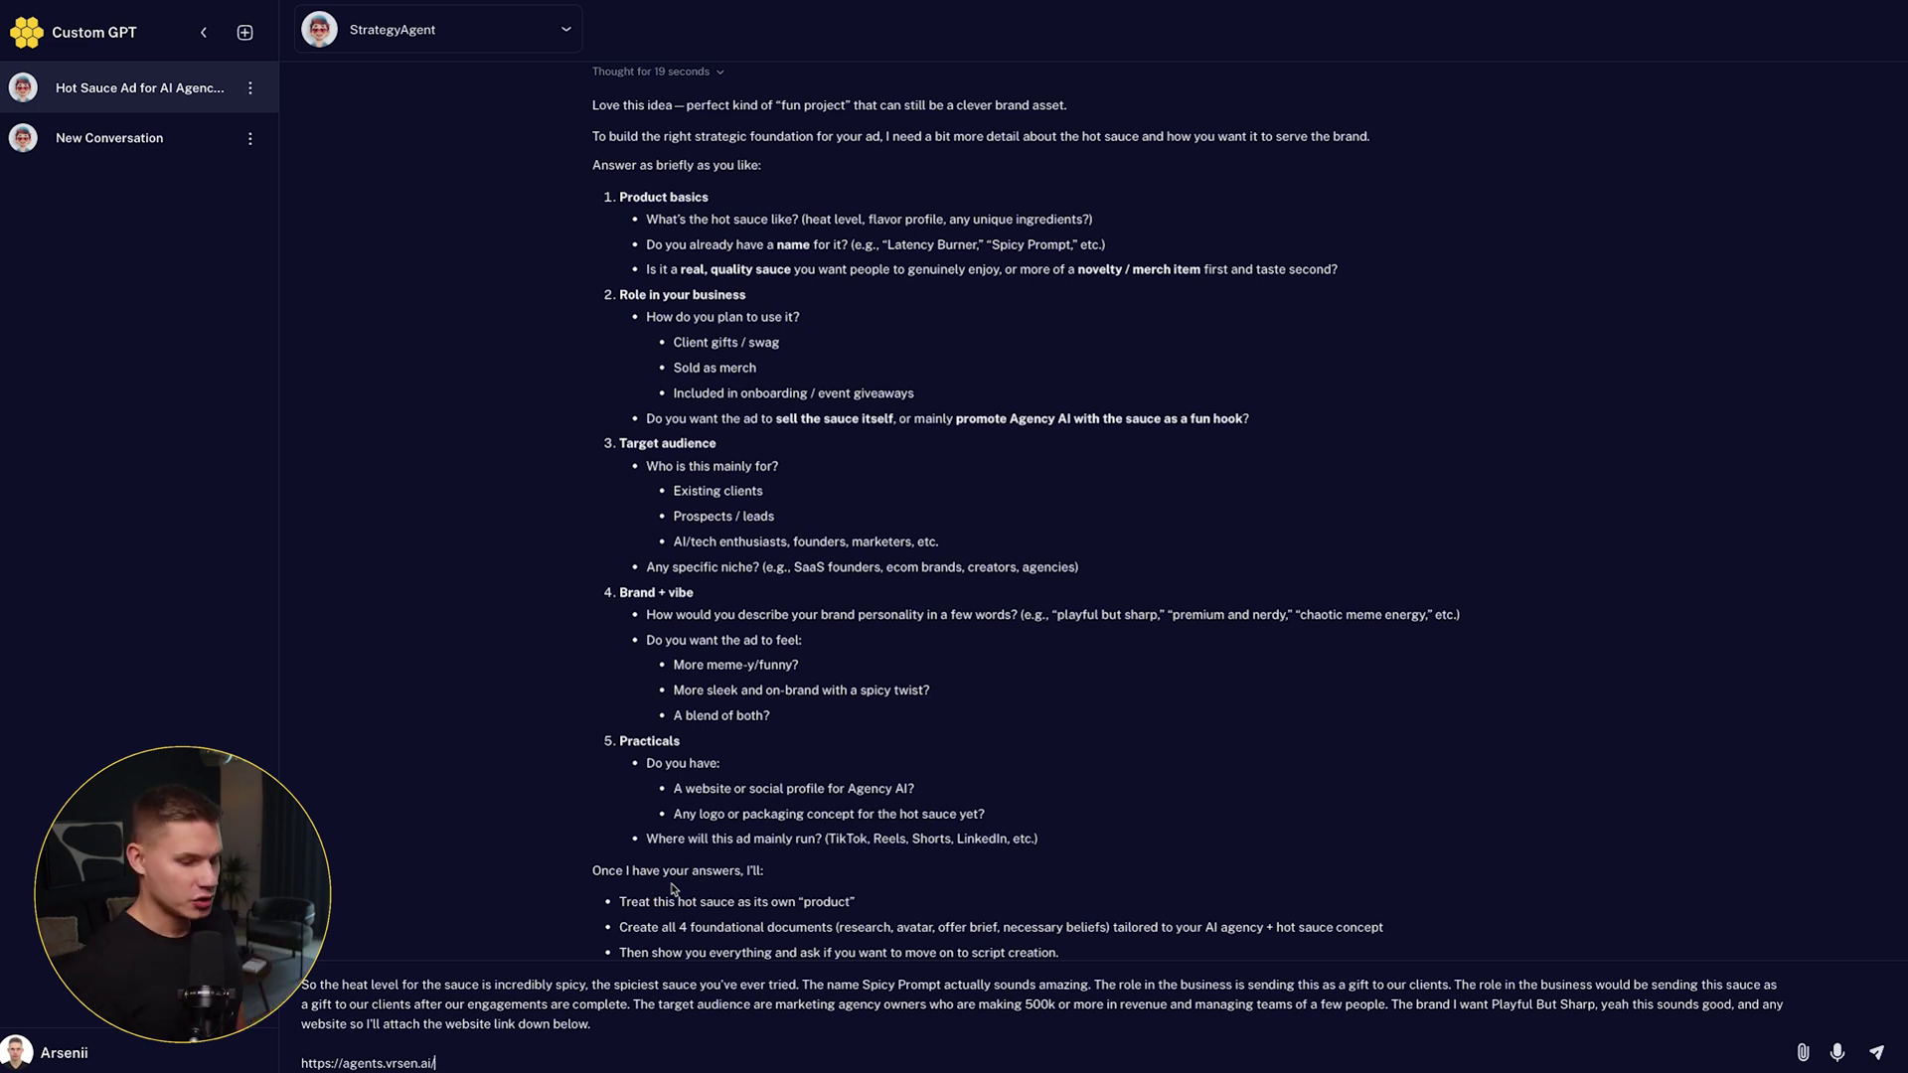
key("Return")
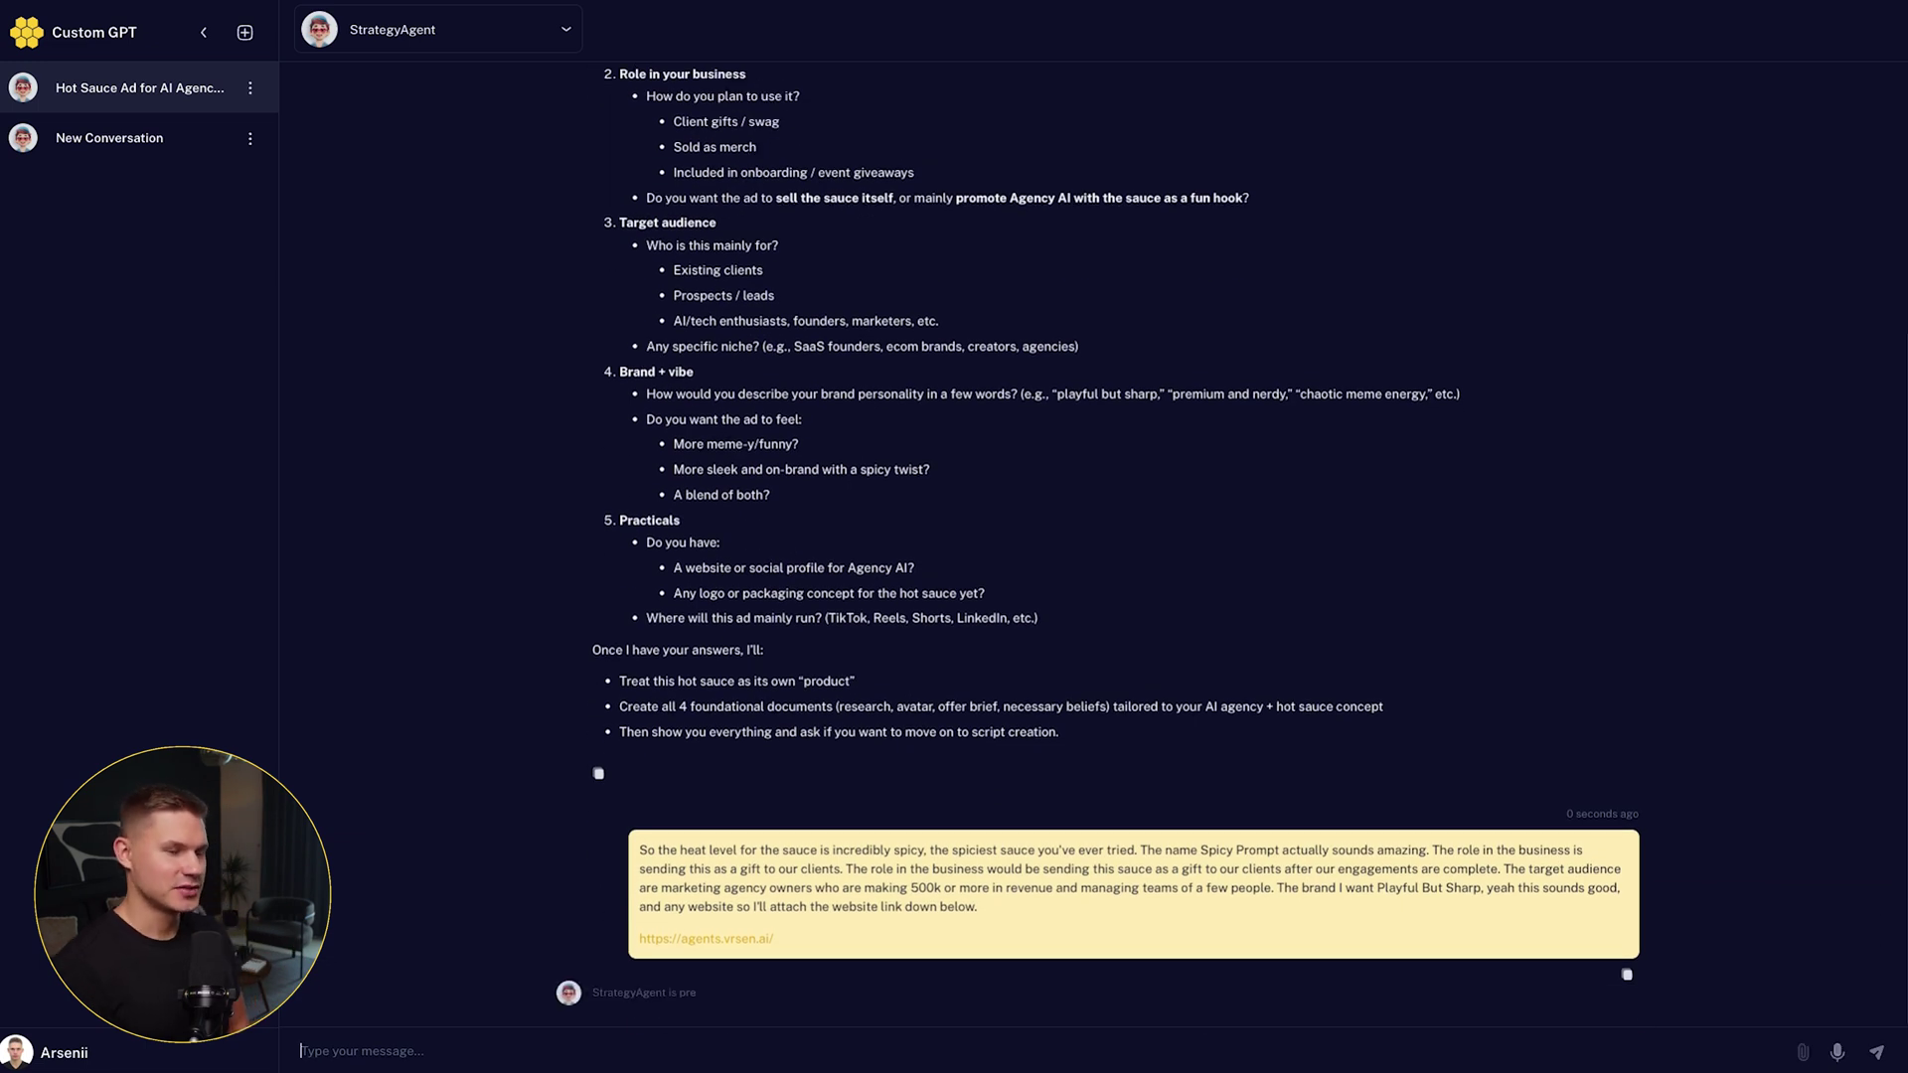
key("ctrl+plus")
key("ctrl+plus")
Check which foundational document the StrategyAgent read first, then collapse that read
left_click(524, 800)
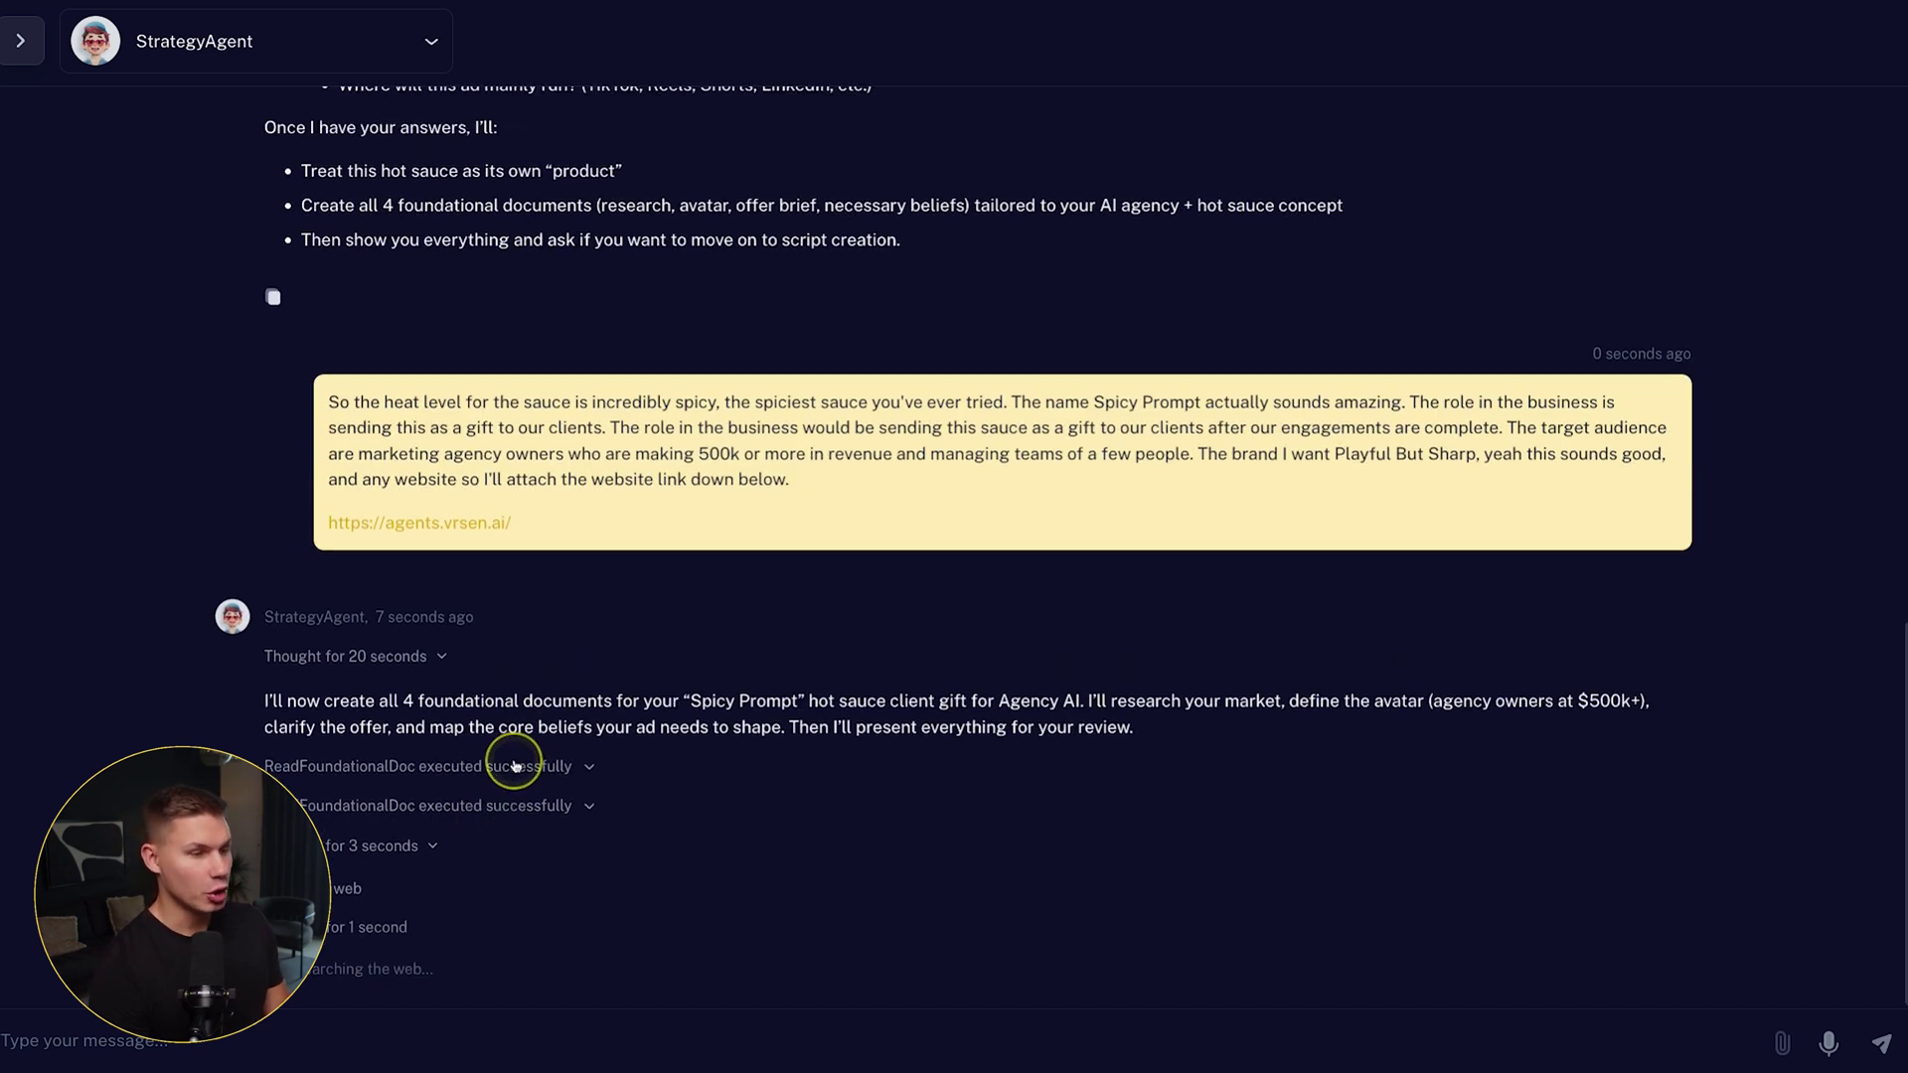
left_click(505, 779)
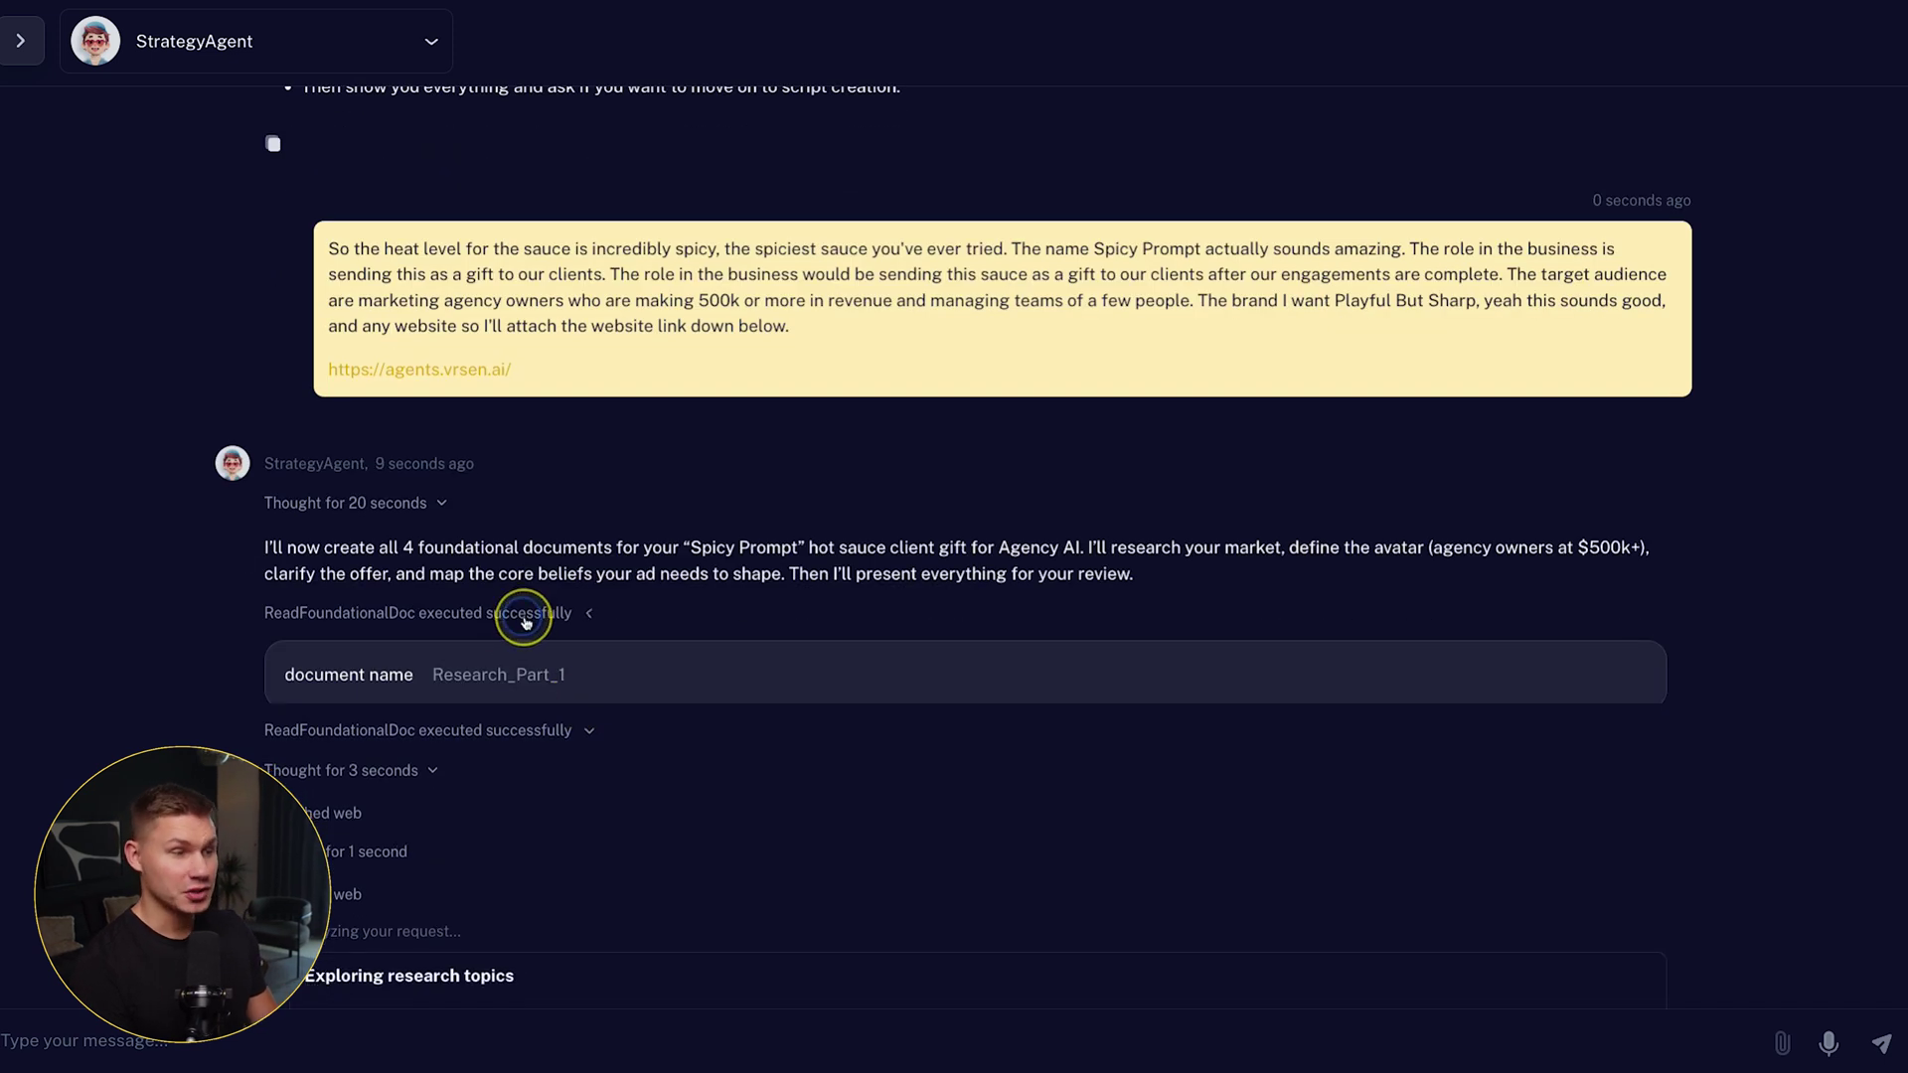
left_click(517, 613)
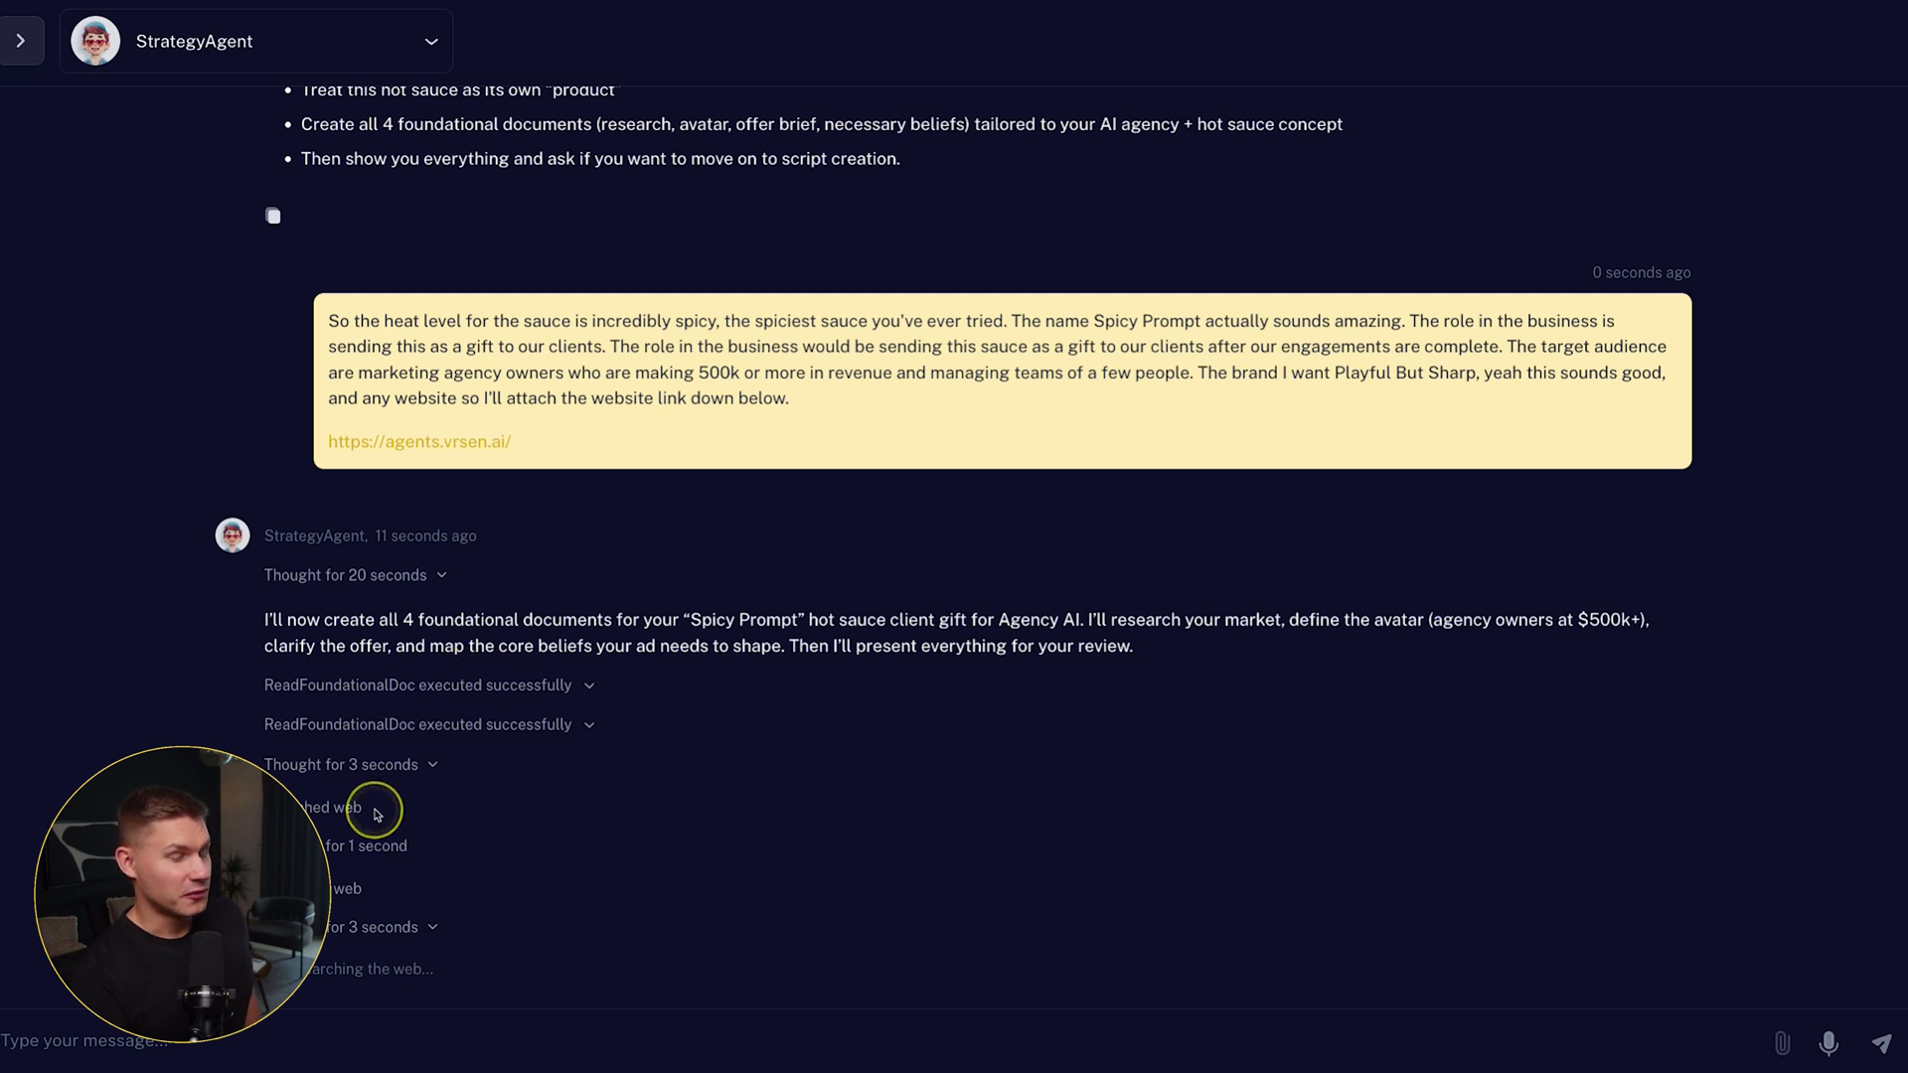
Show the agent's 'Thought for 2 seconds' reasoning on corporate gifting trends
left_click_drag(364, 806, 323, 802)
left_click(388, 892)
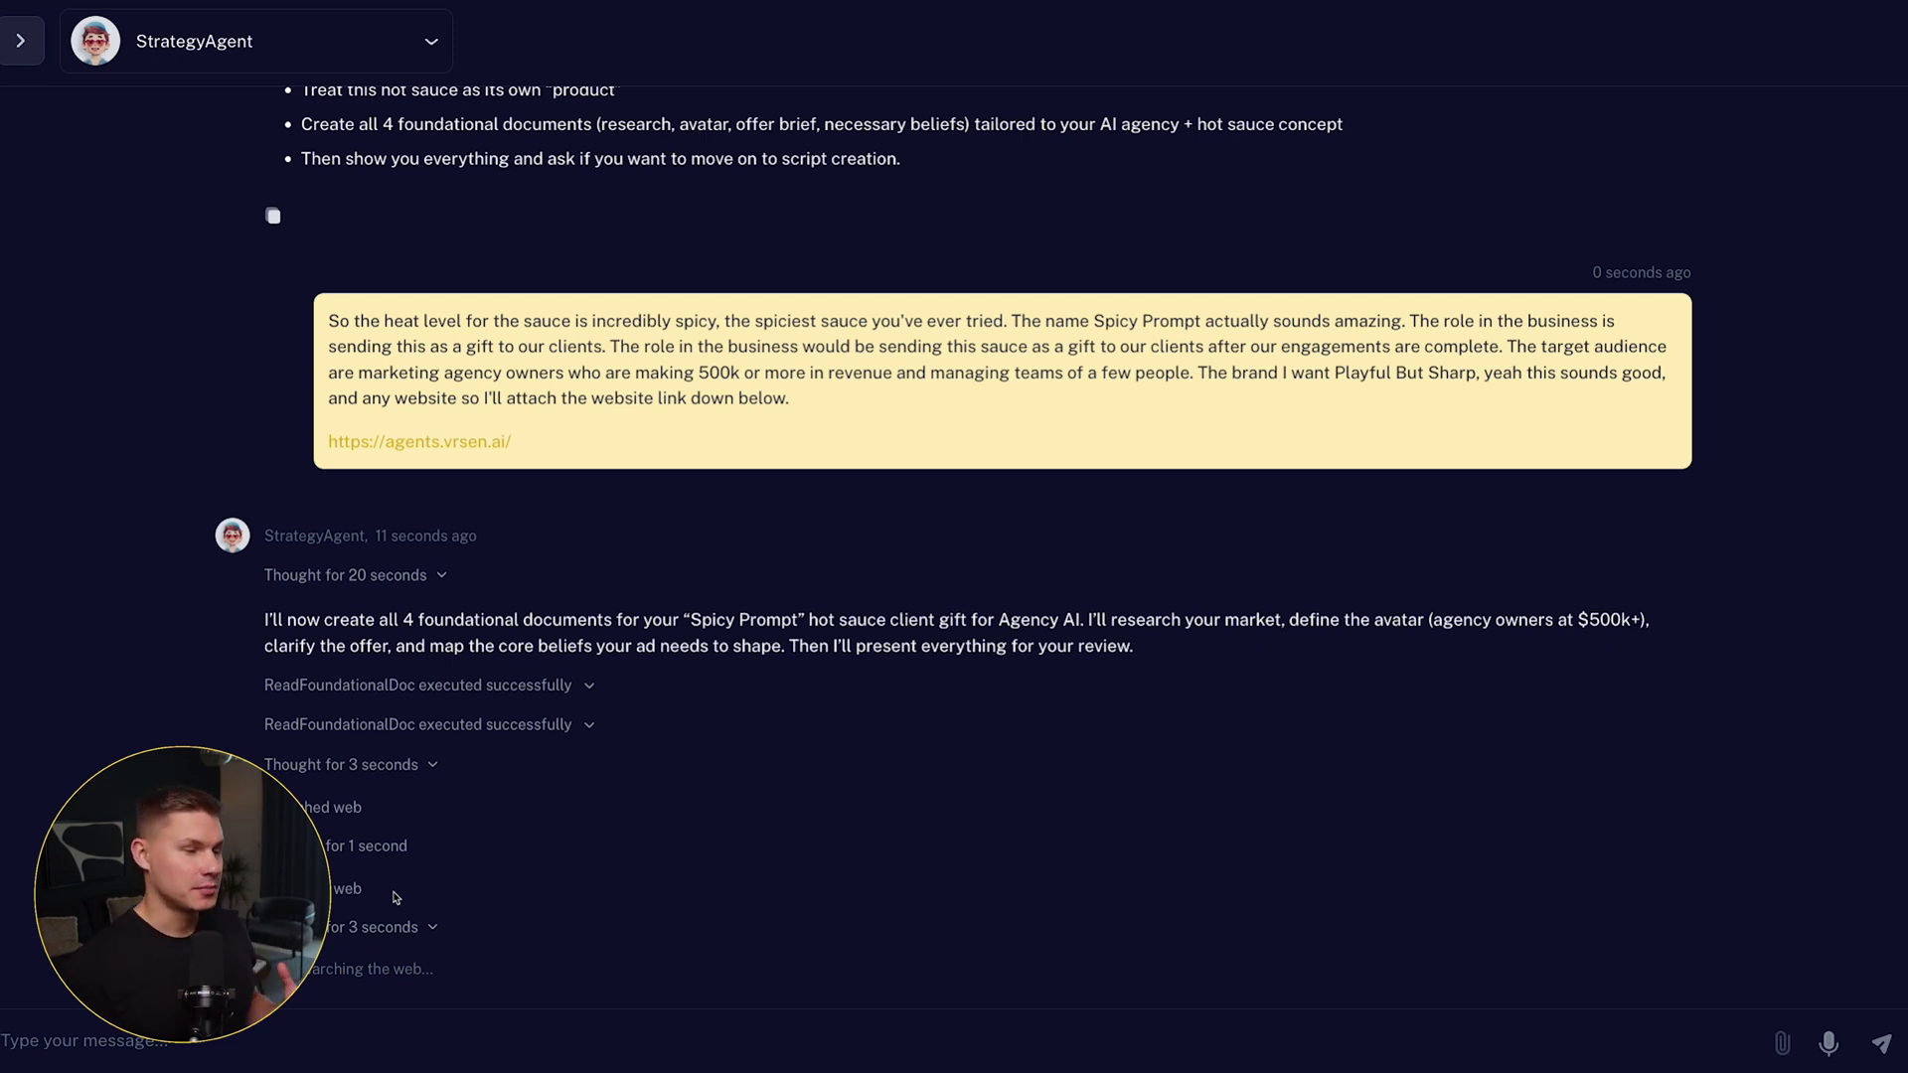
left_click(405, 698)
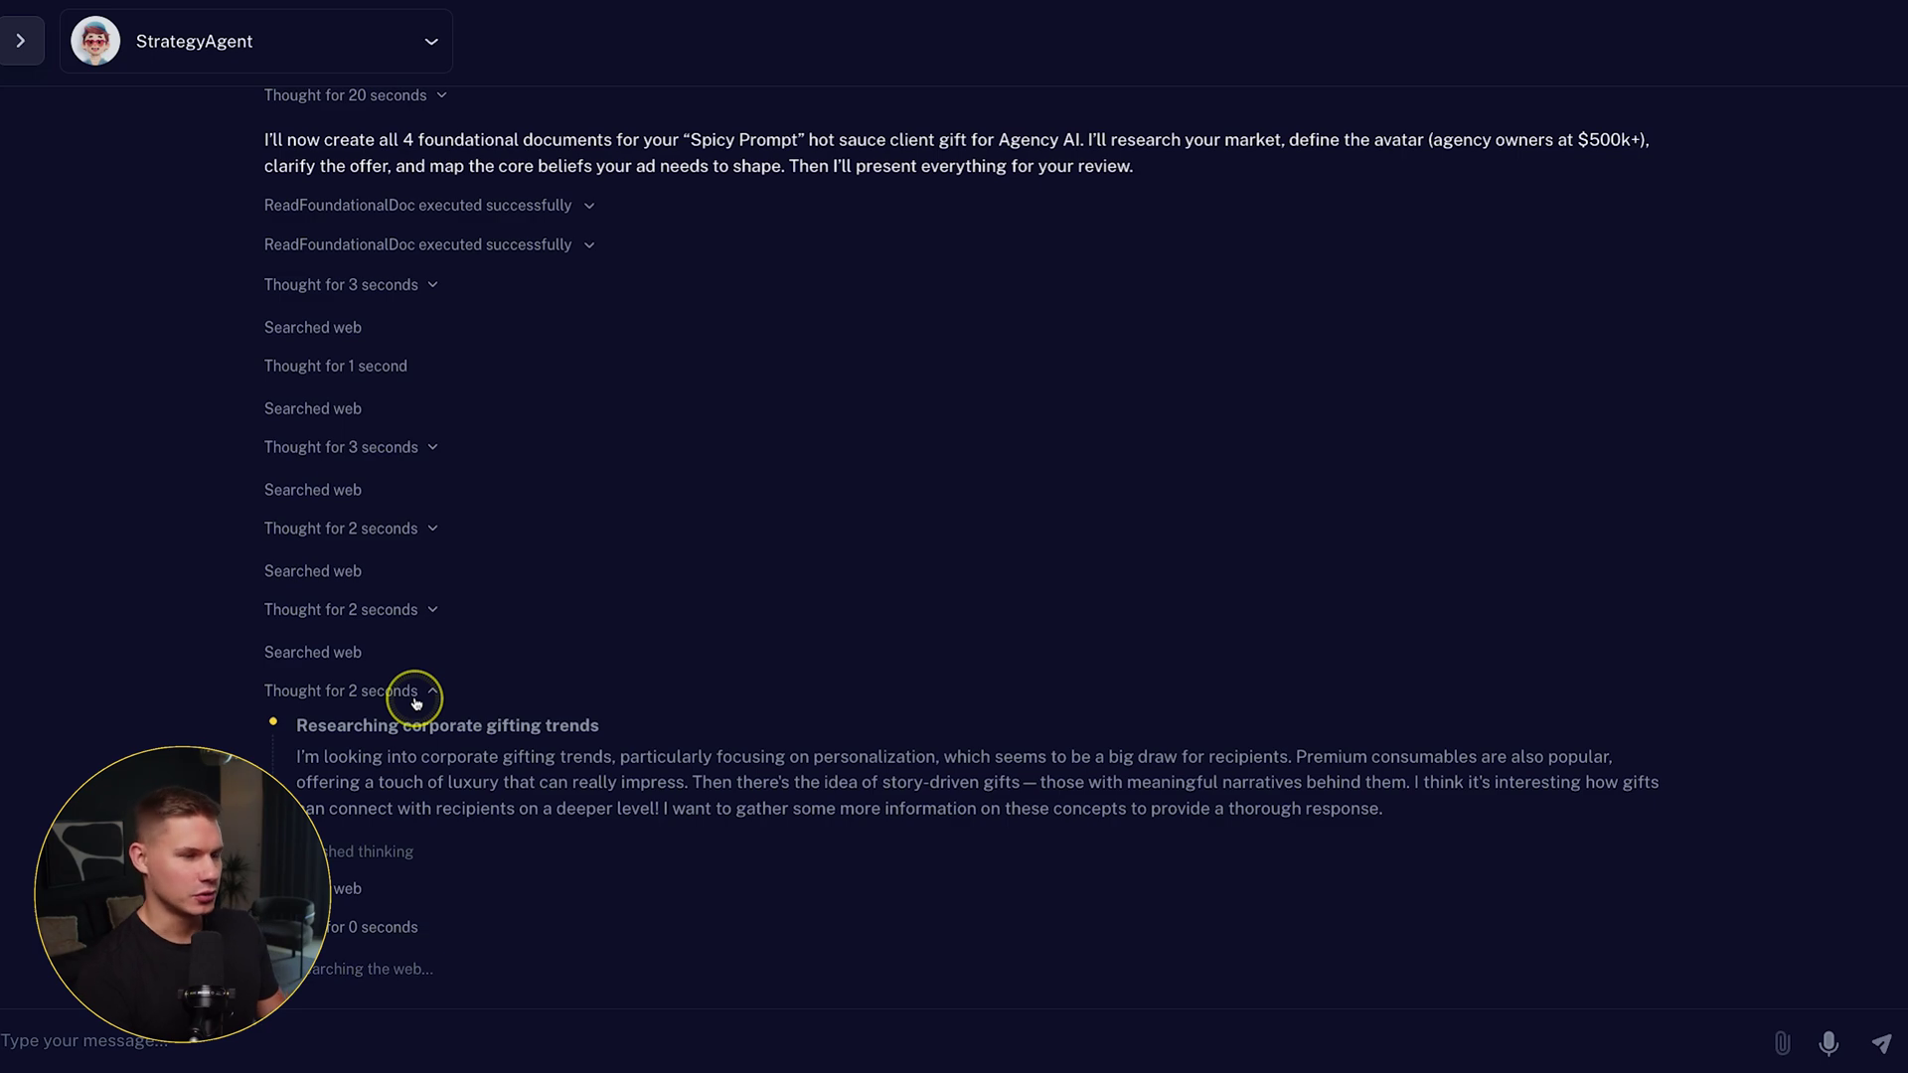
Read through the CreateDocument input for the Spicy Prompt research document
scroll(705, 467, "down", 3)
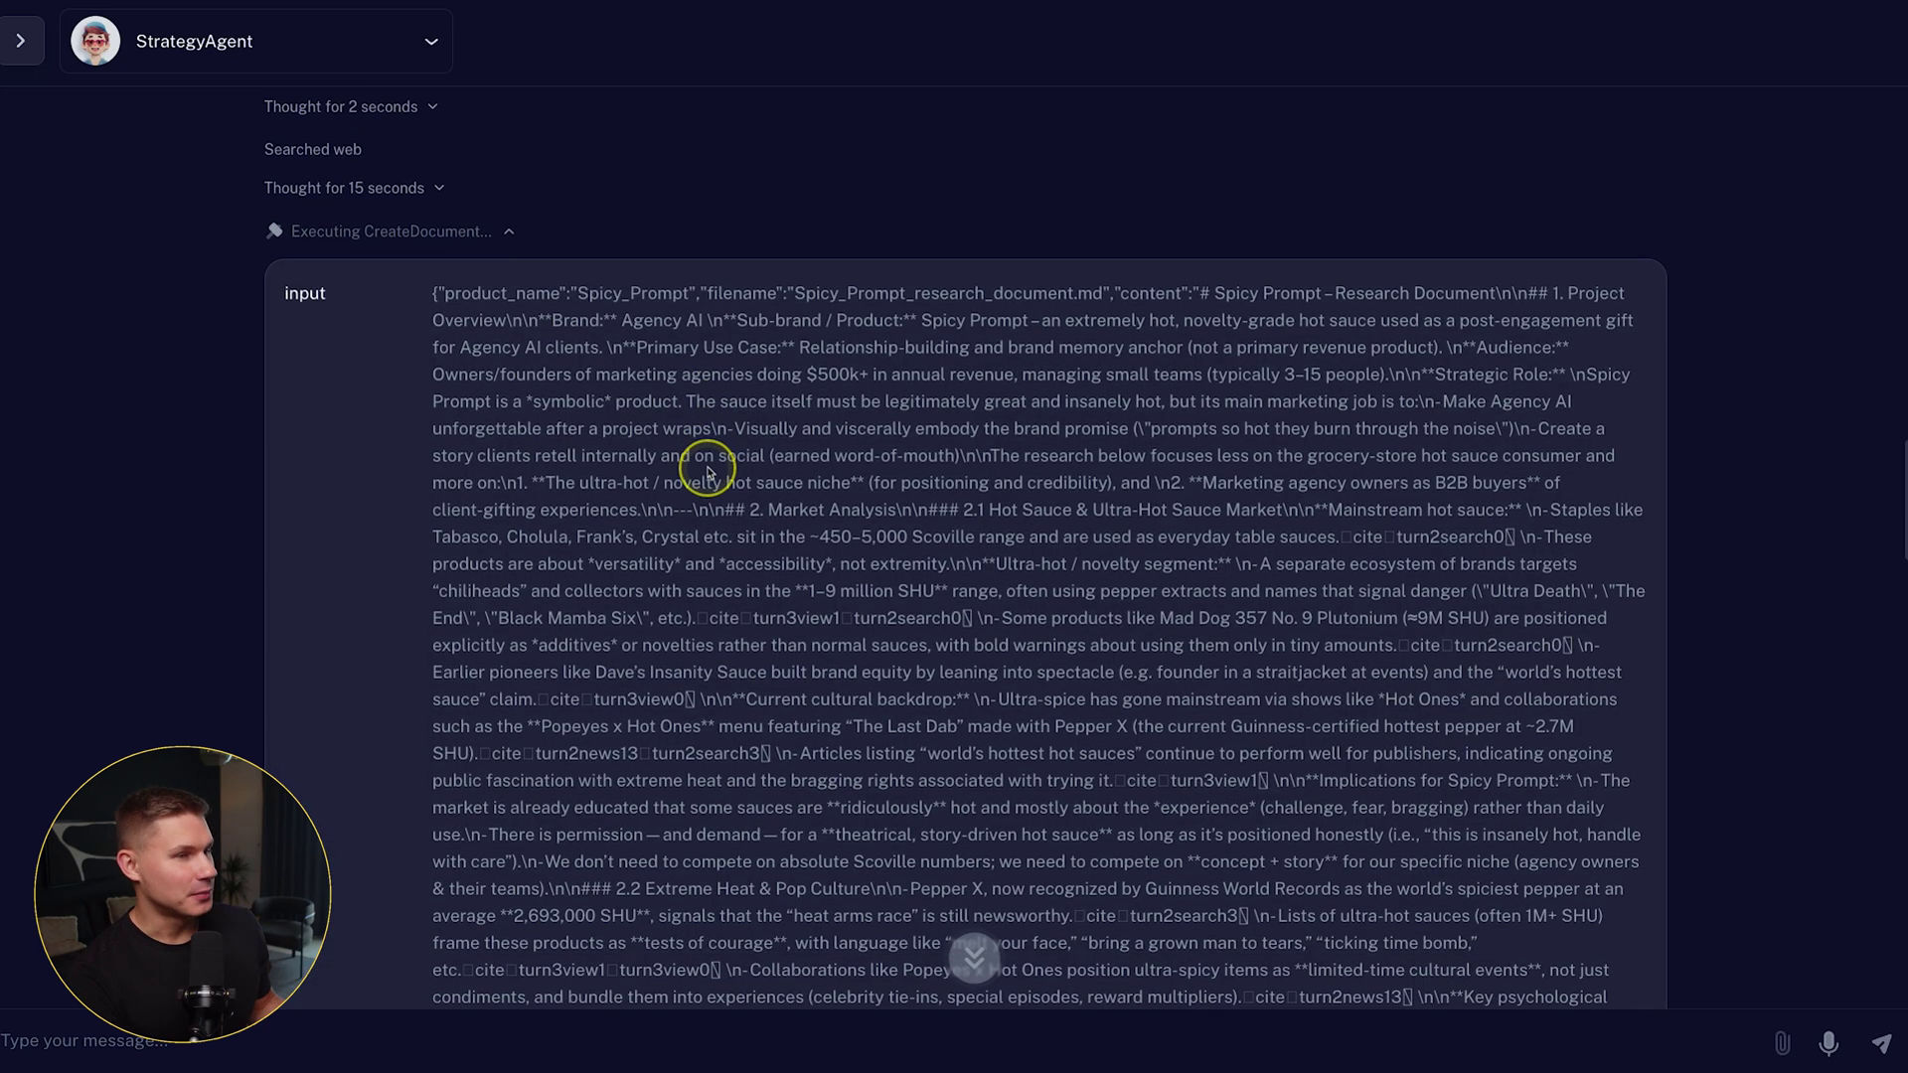
scroll(708, 469, "down", 10)
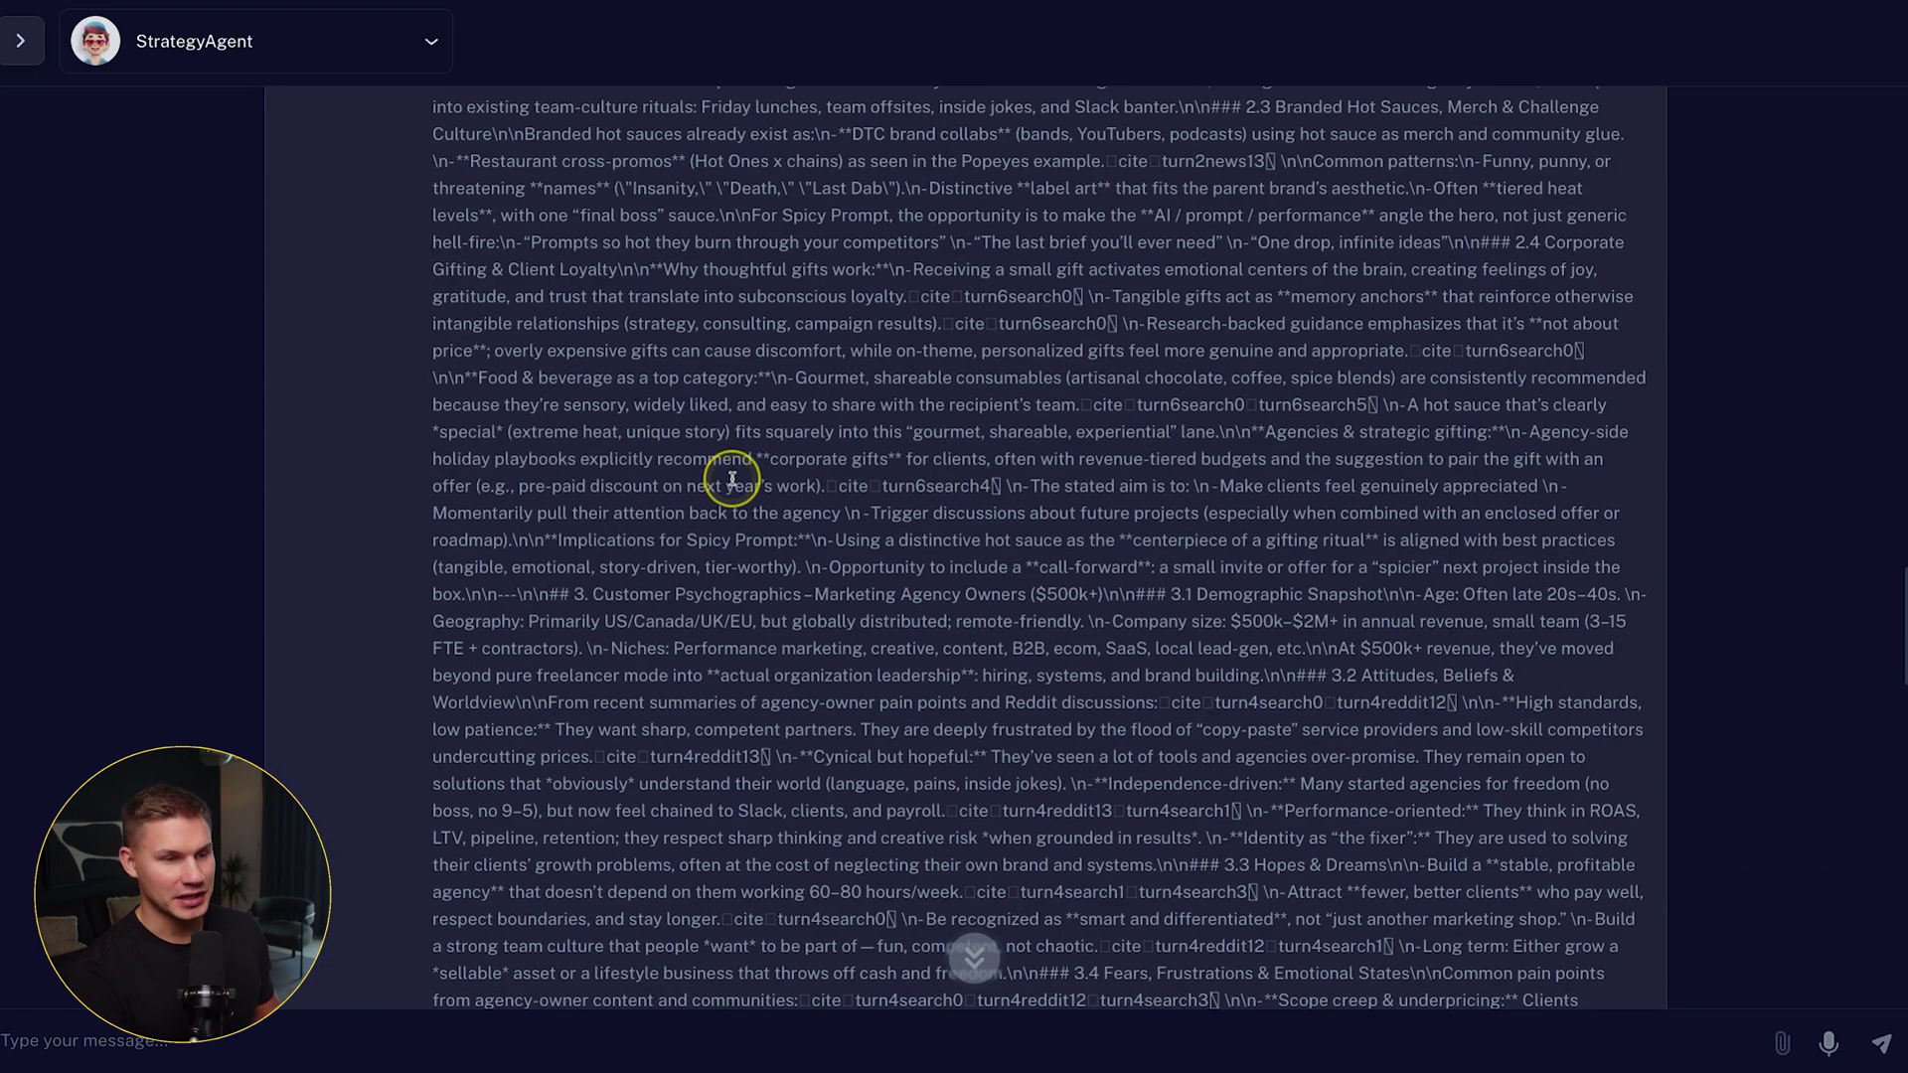
scroll(736, 482, "down", 15)
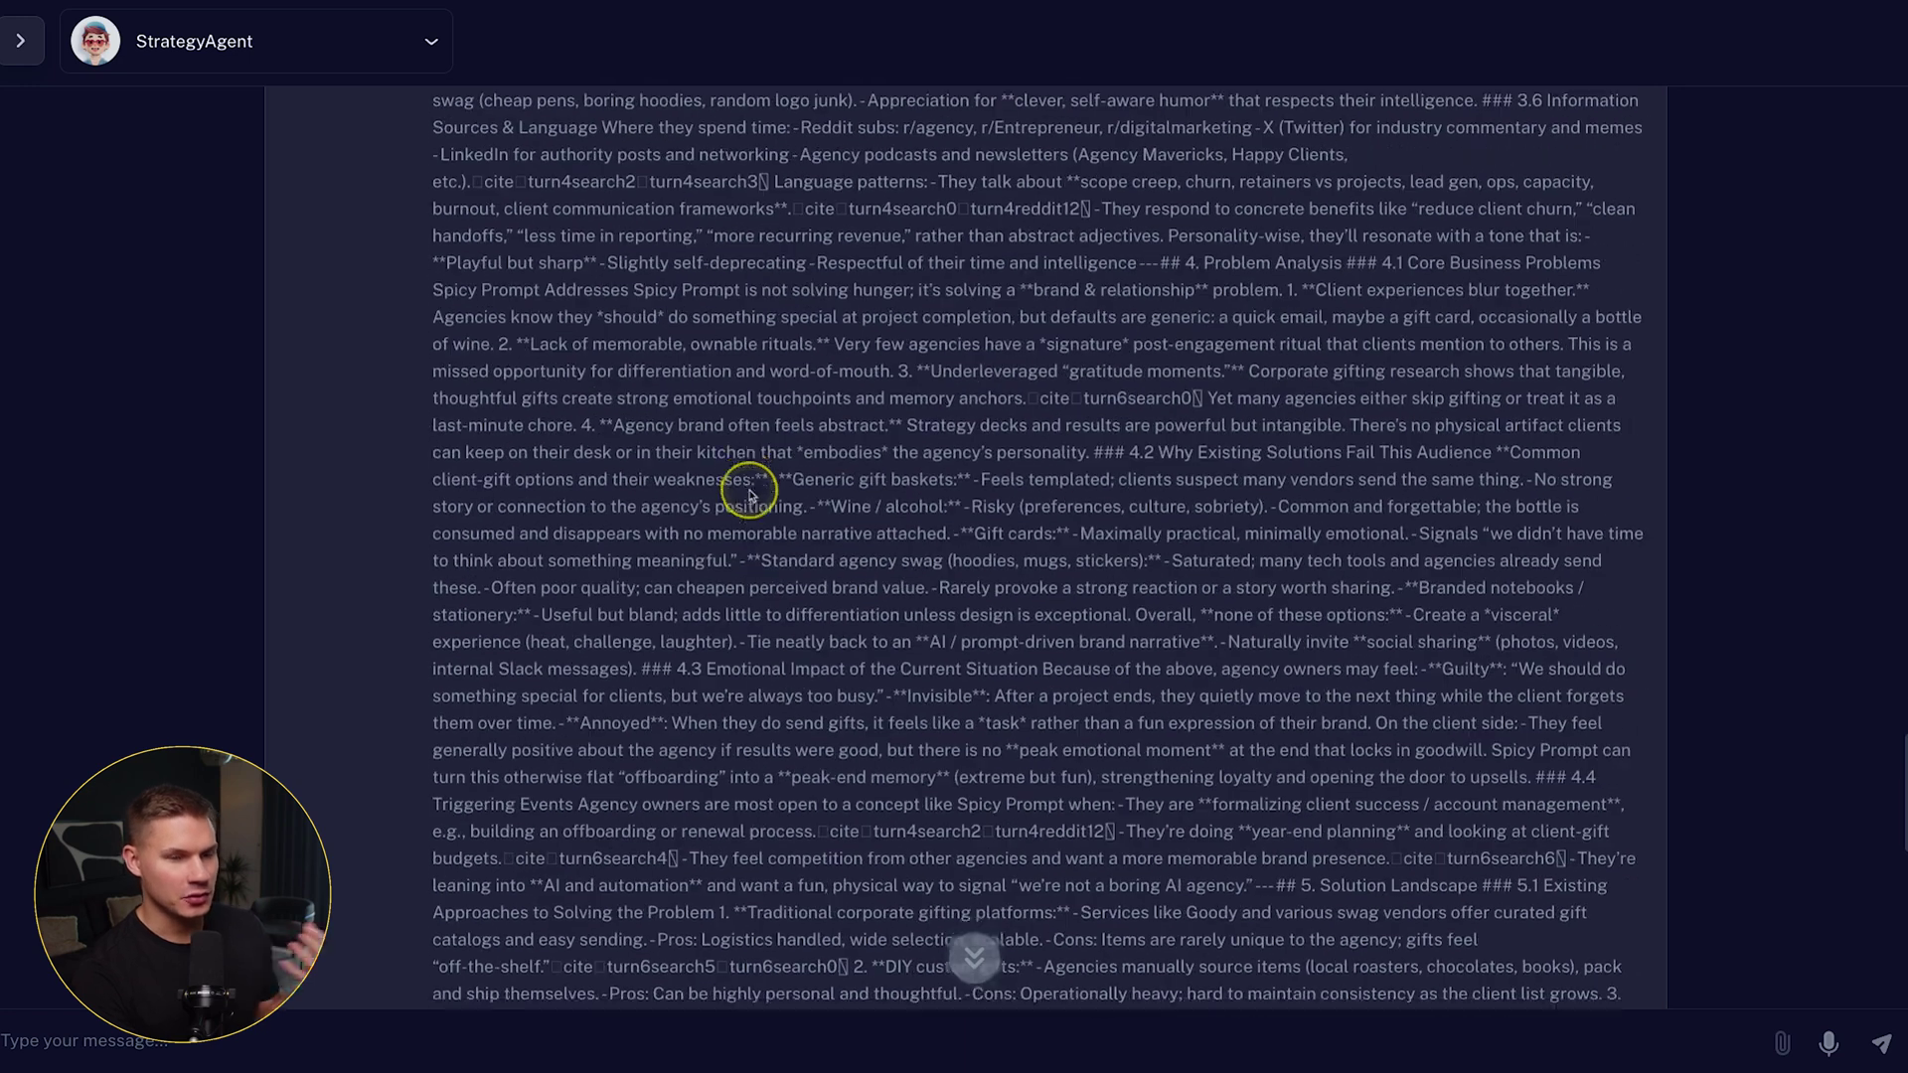
scroll(755, 496, "down", 5)
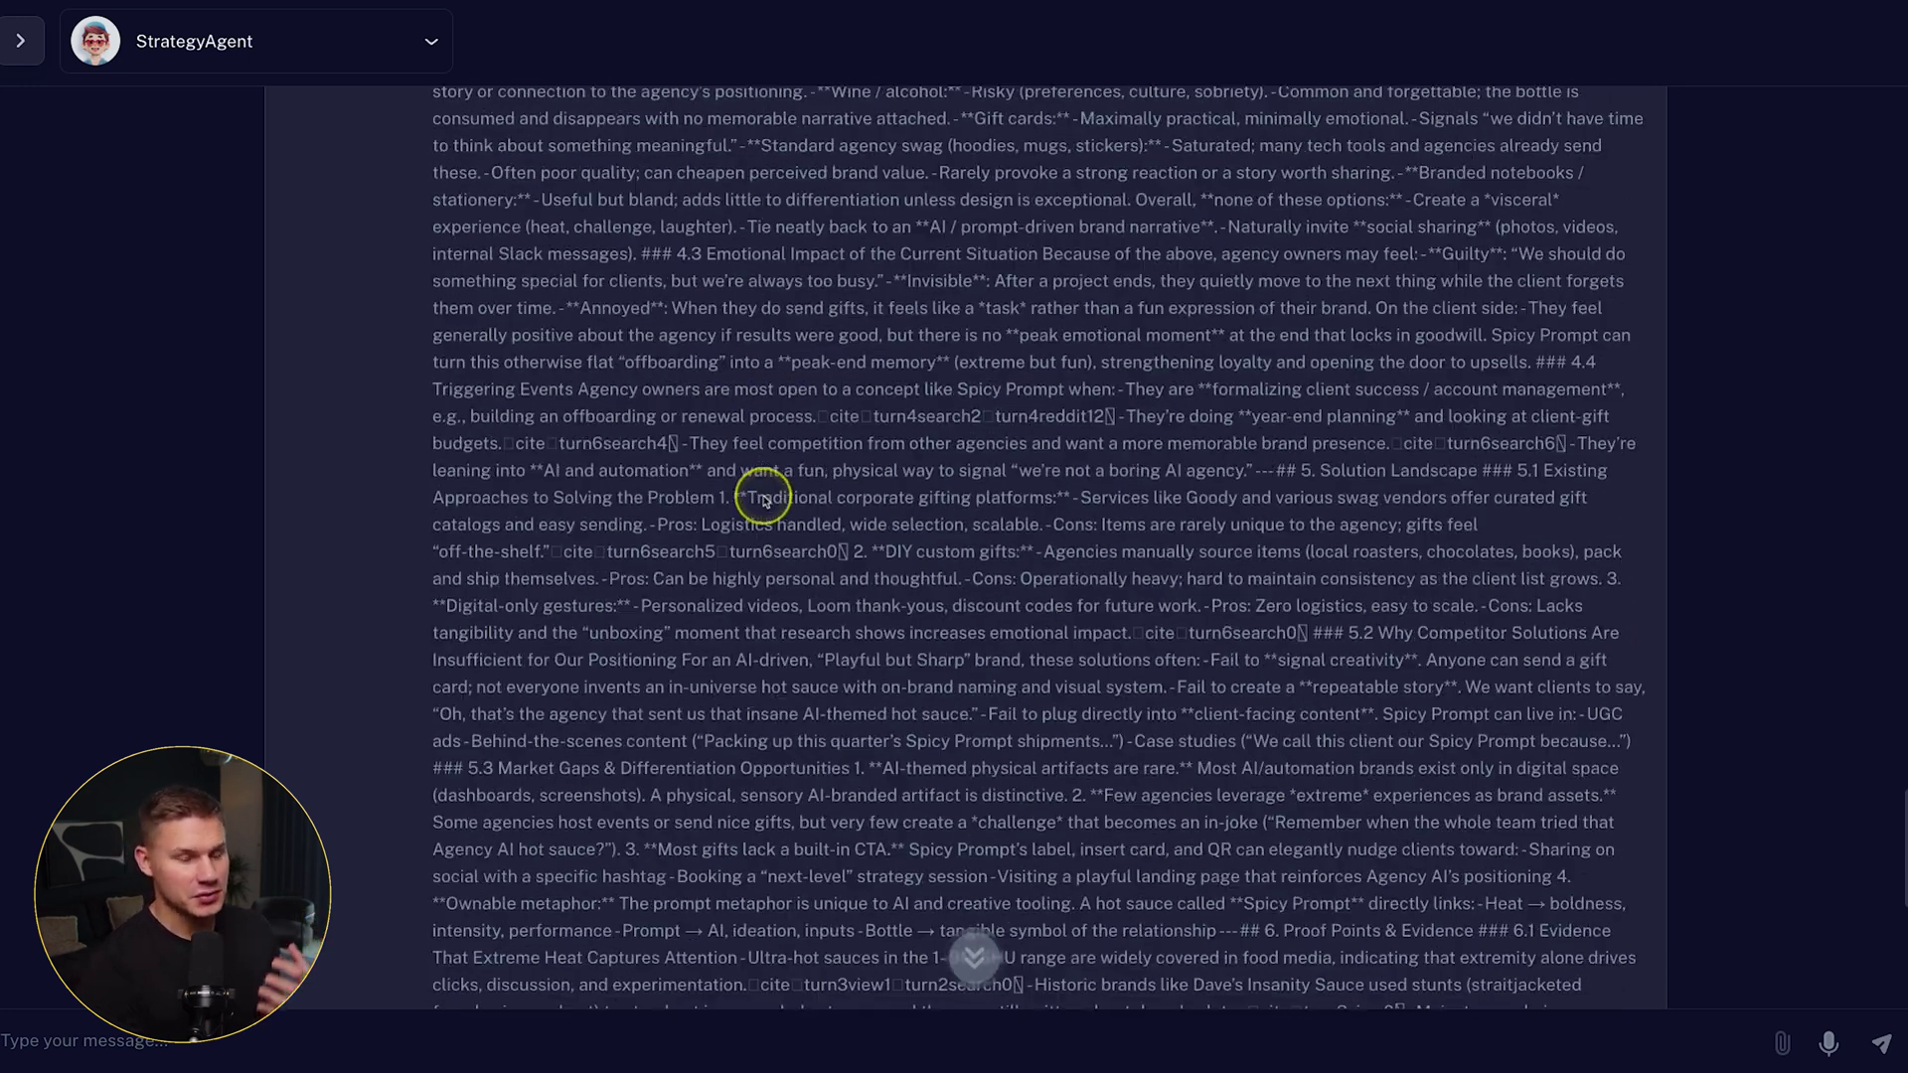
scroll(763, 499, "down", 8)
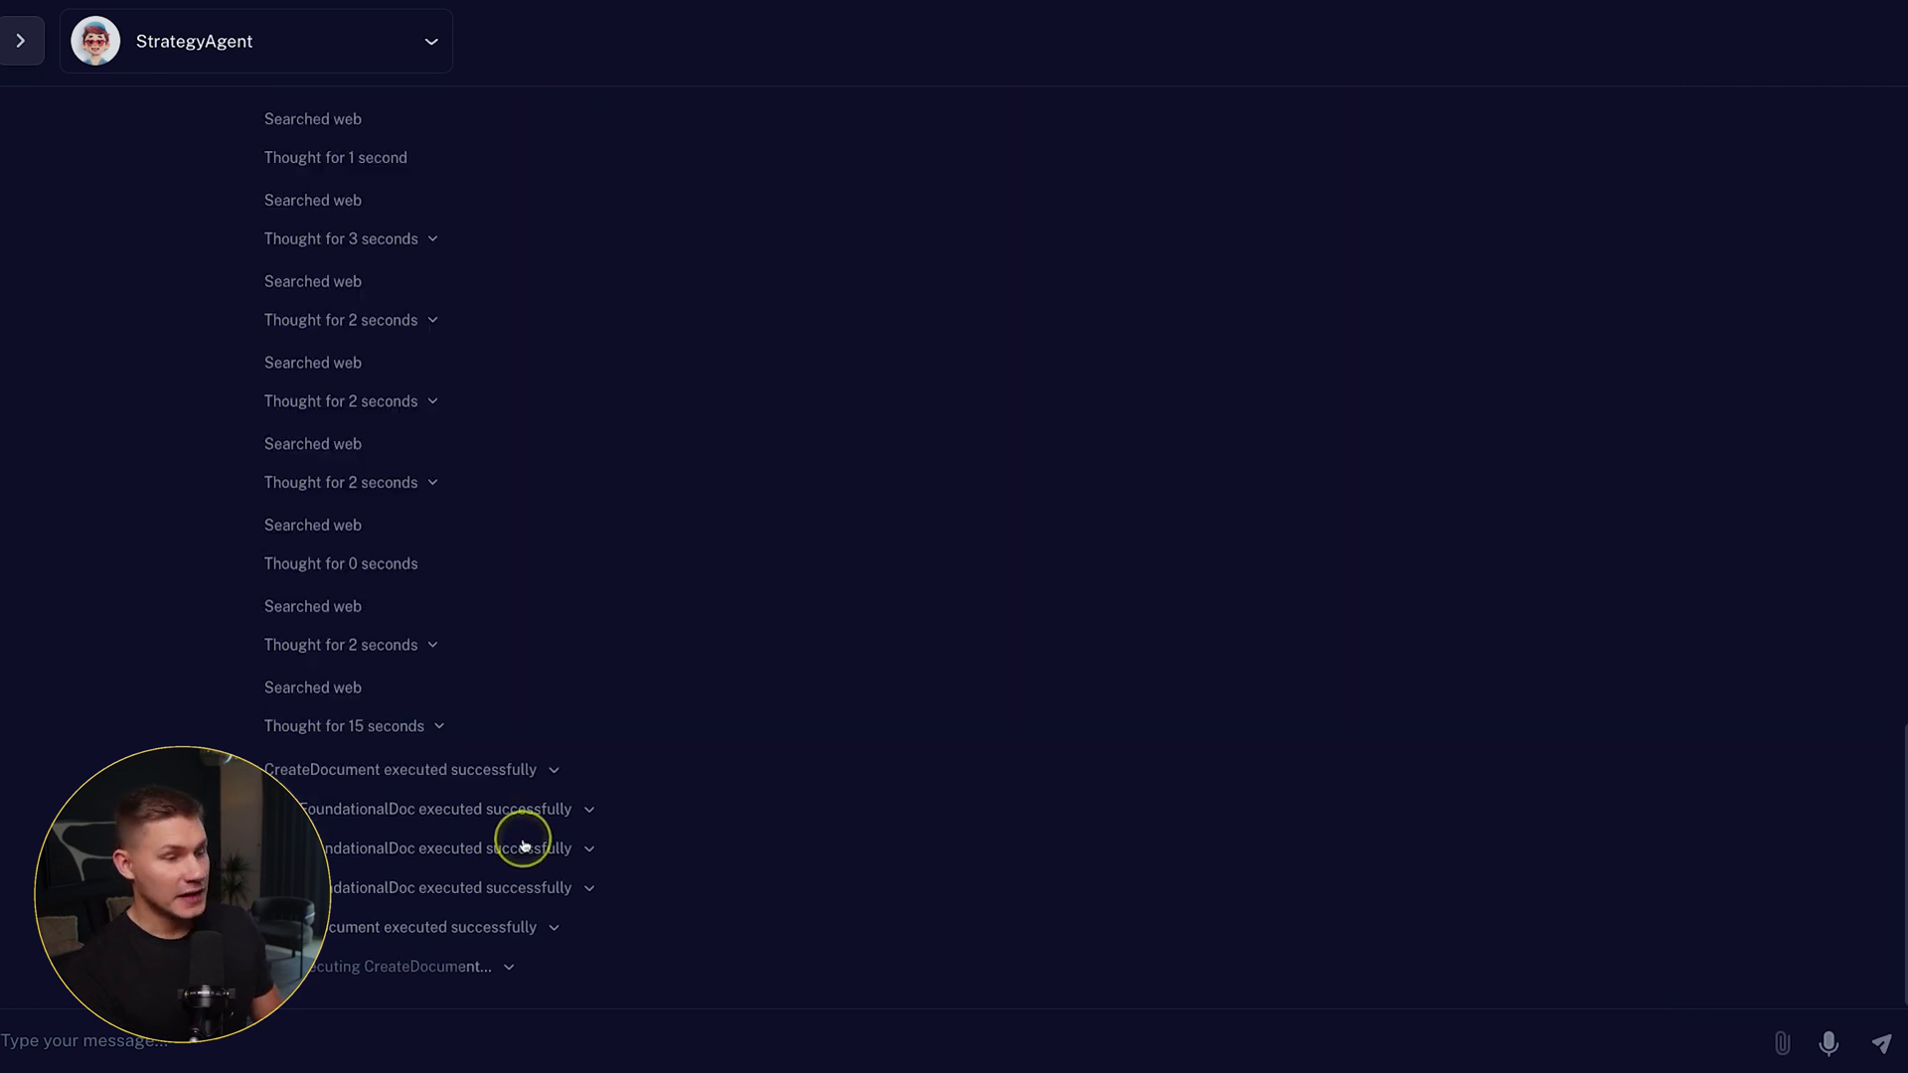
Reveal which templates the ReadFoundationalDoc calls used, including Offer_Brief_Template
left_click(536, 839)
left_click_drag(435, 865, 609, 866)
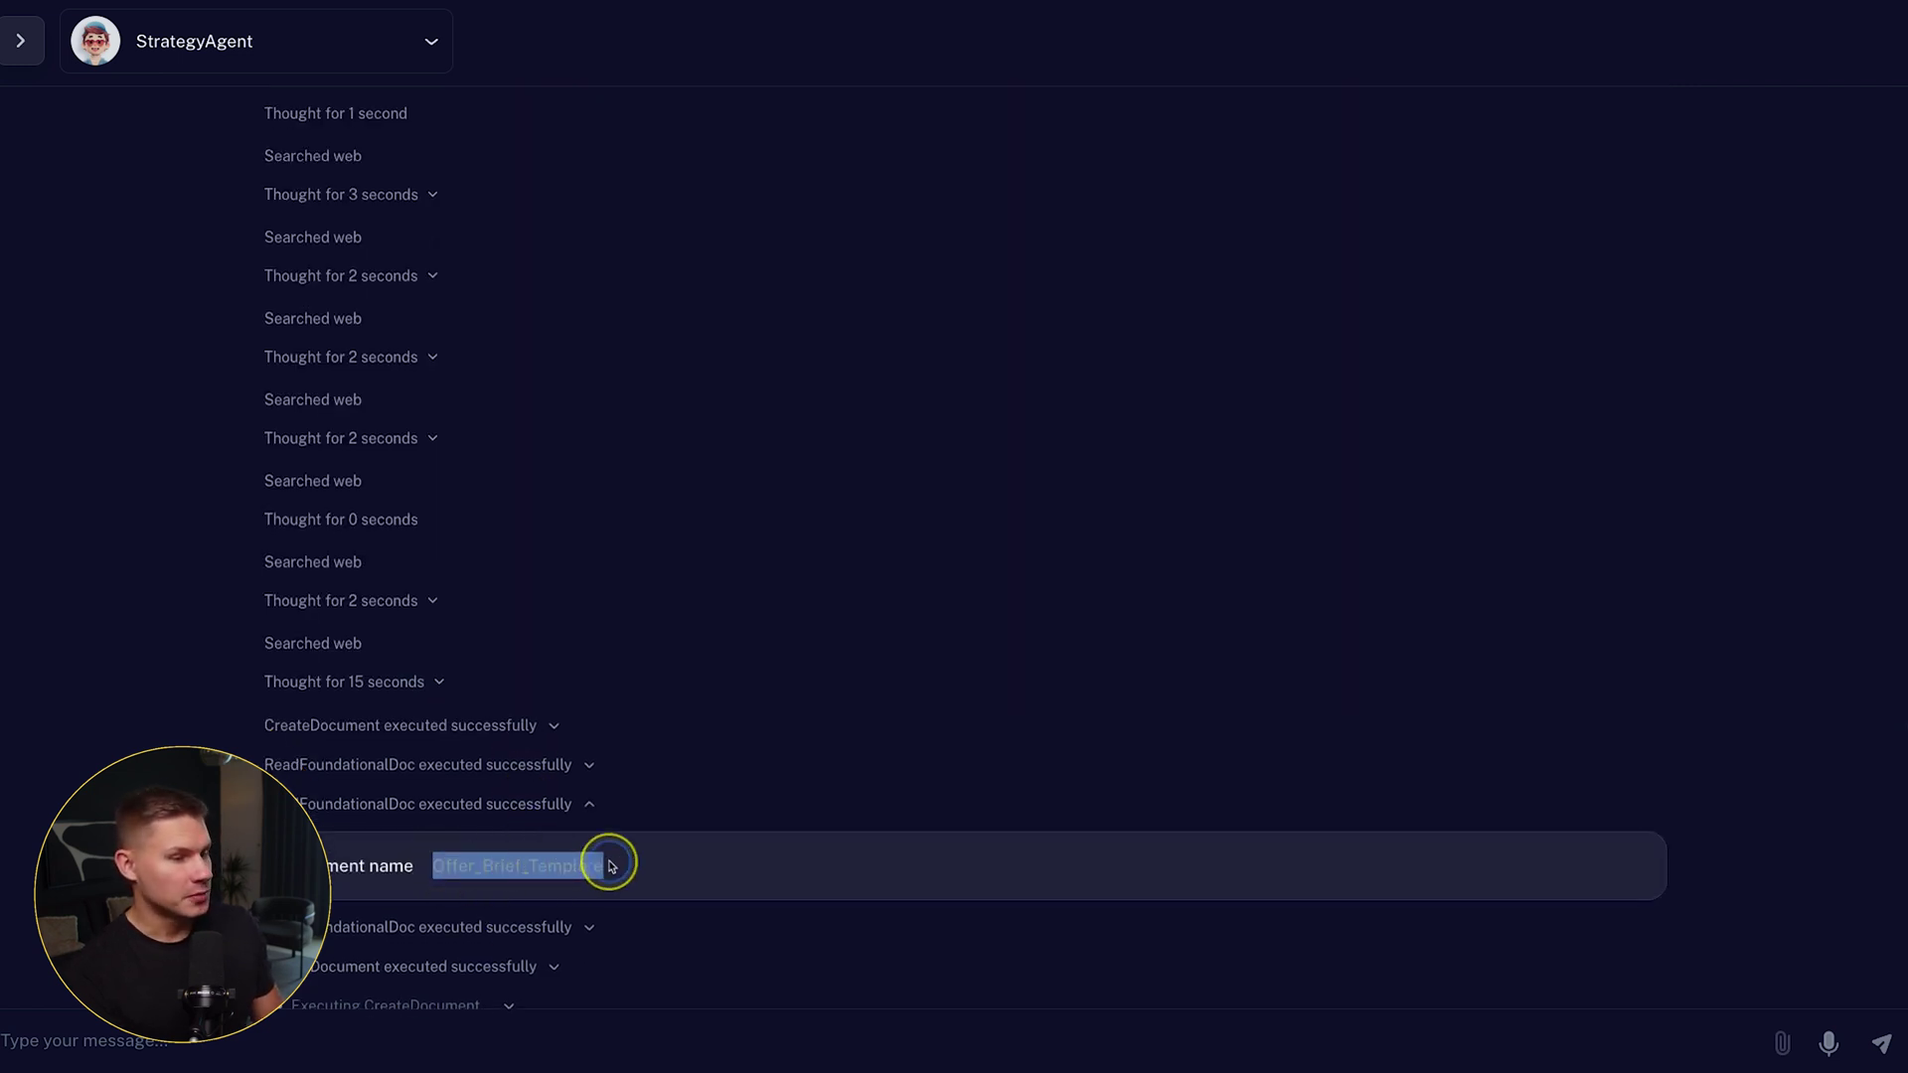
left_click(536, 763)
left_click_drag(430, 816, 643, 817)
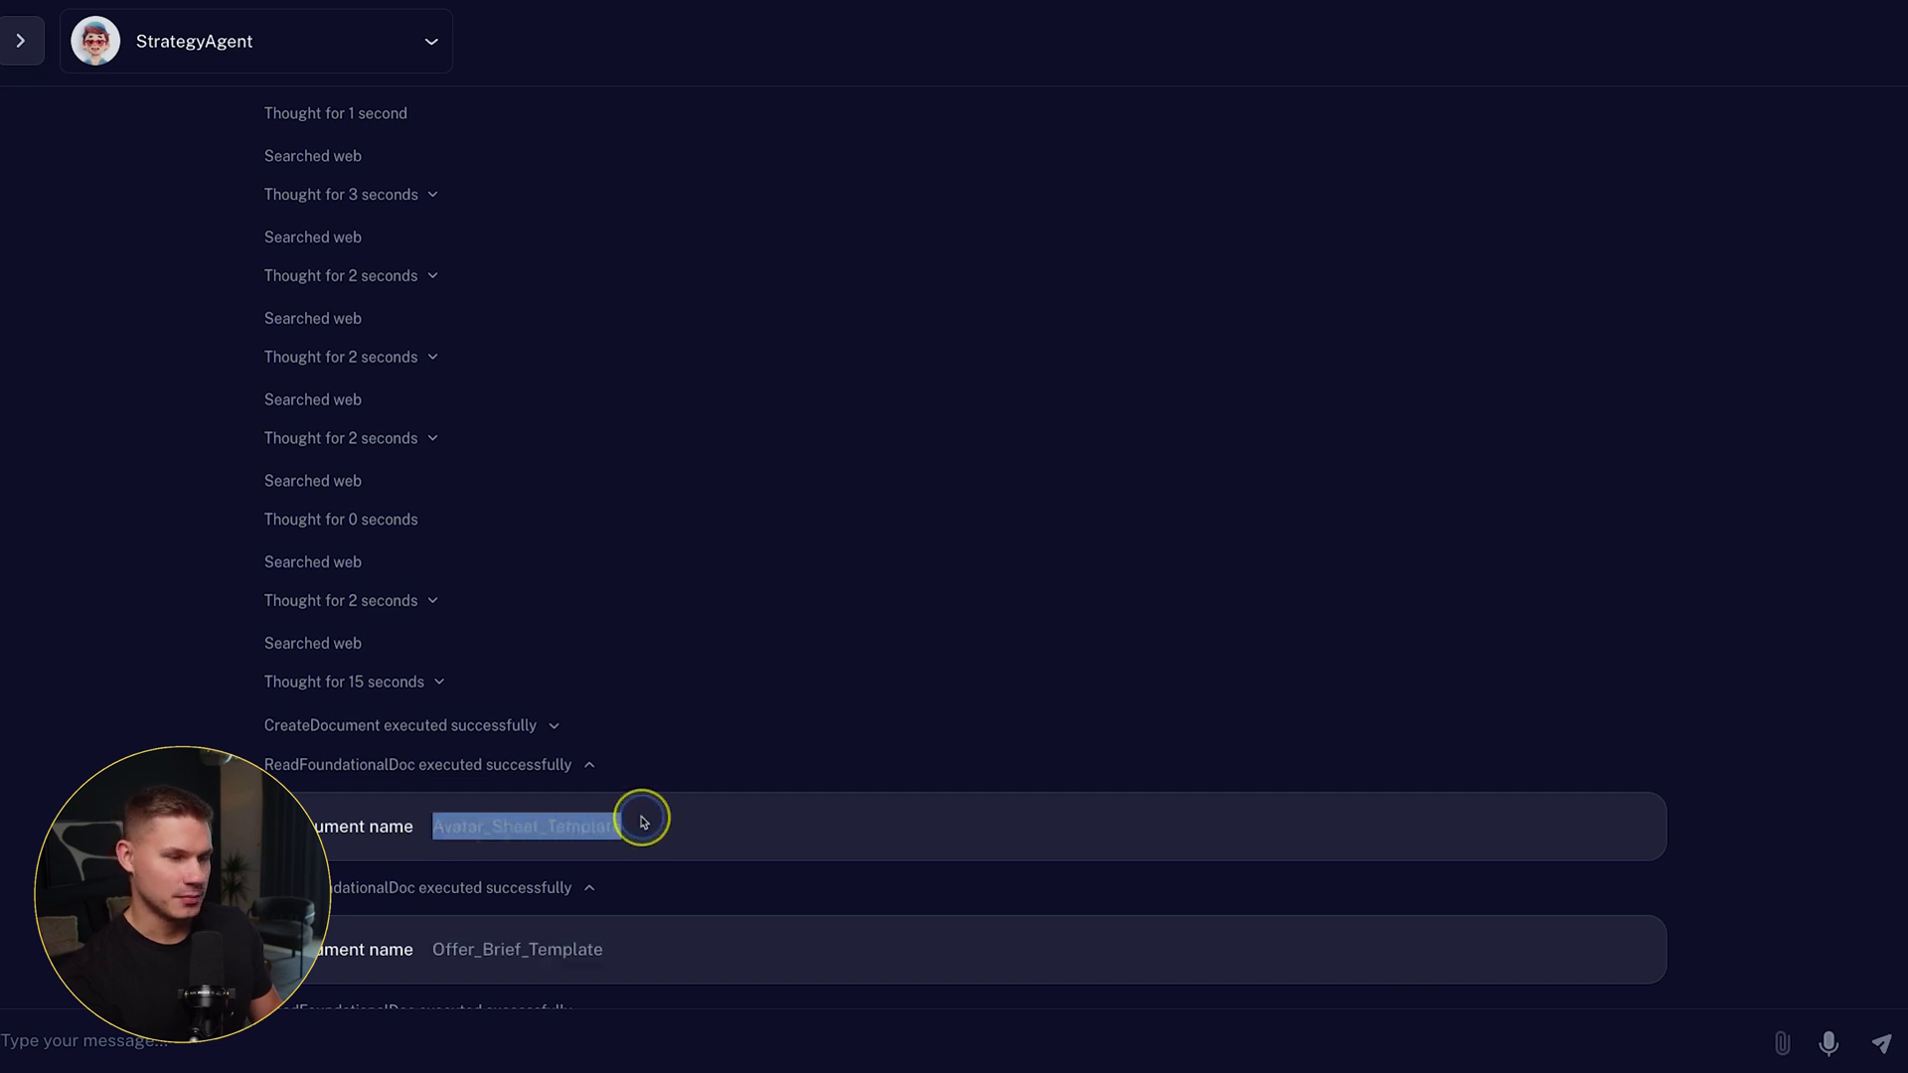
Move down to the summary of the four completed foundational documents
scroll(625, 883, "down", 1)
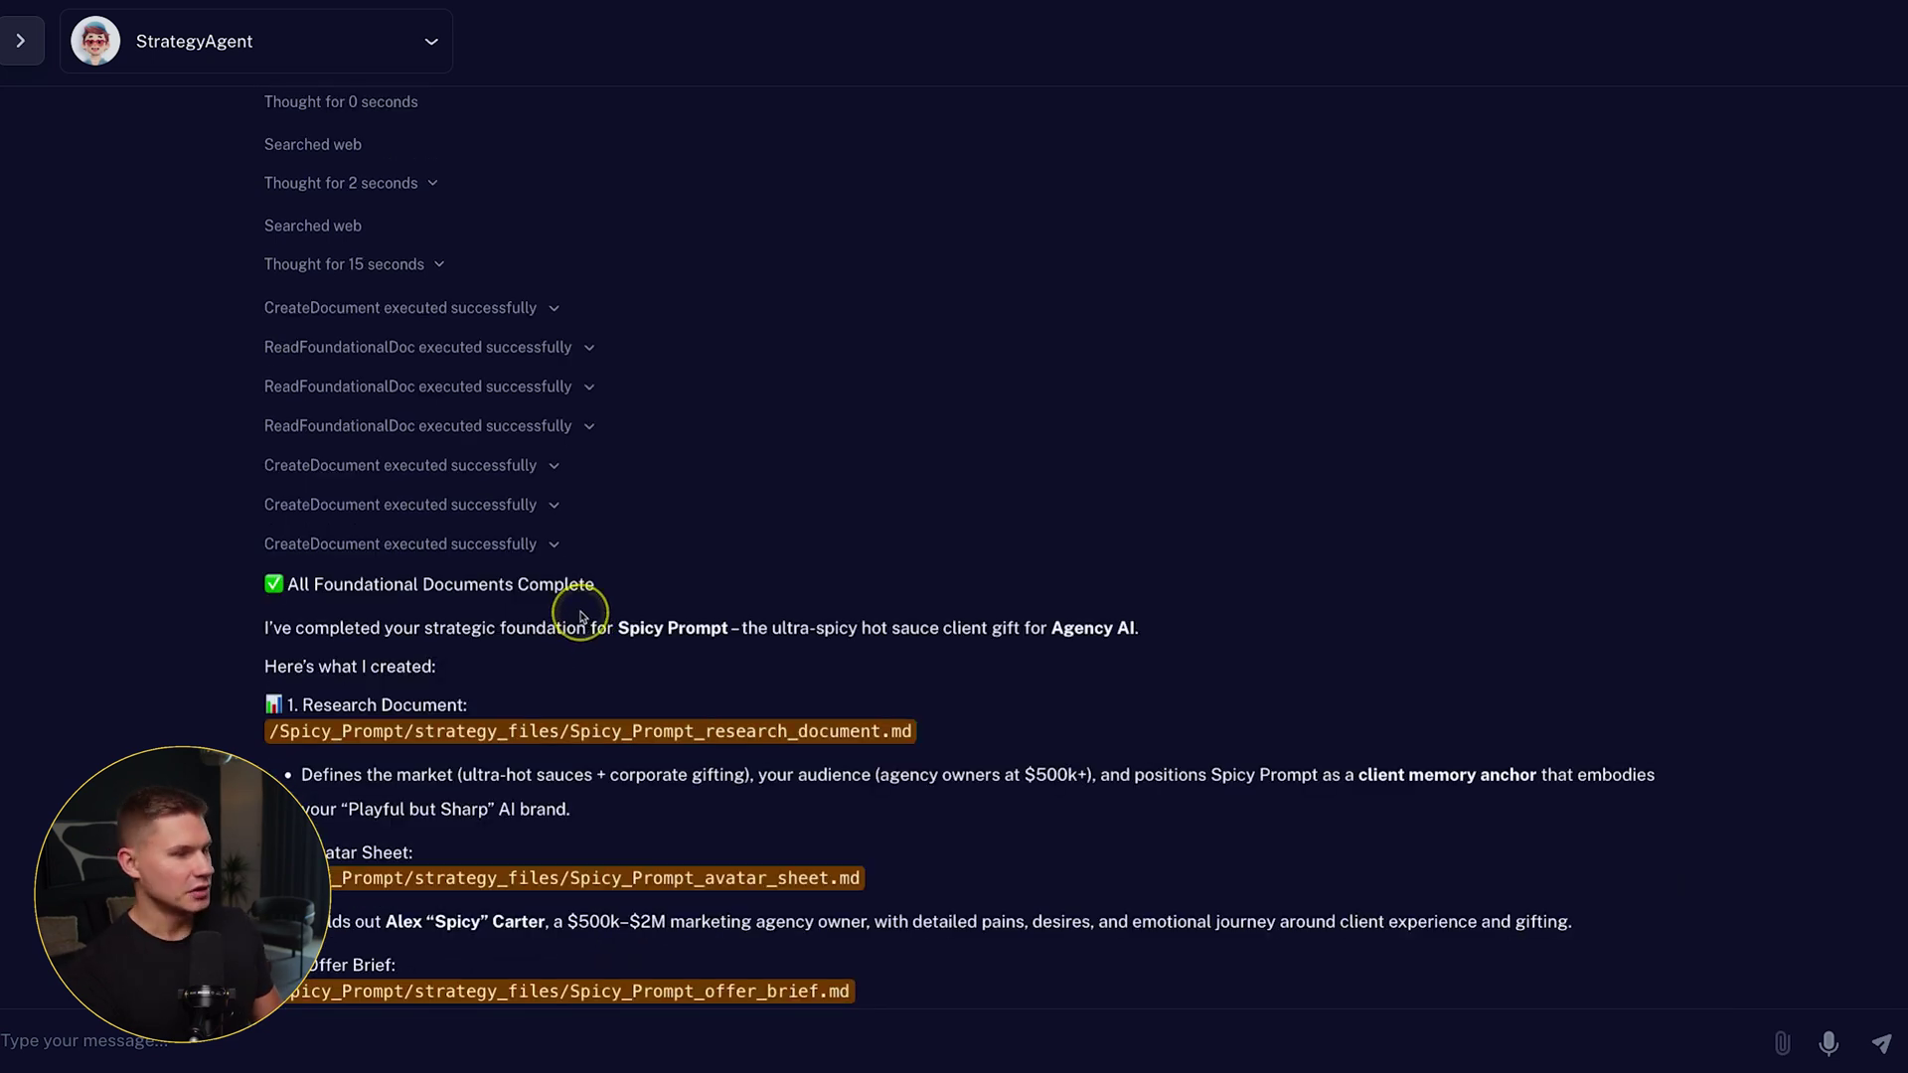
scroll(585, 620, "down", 2)
scroll(584, 621, "down", 4)
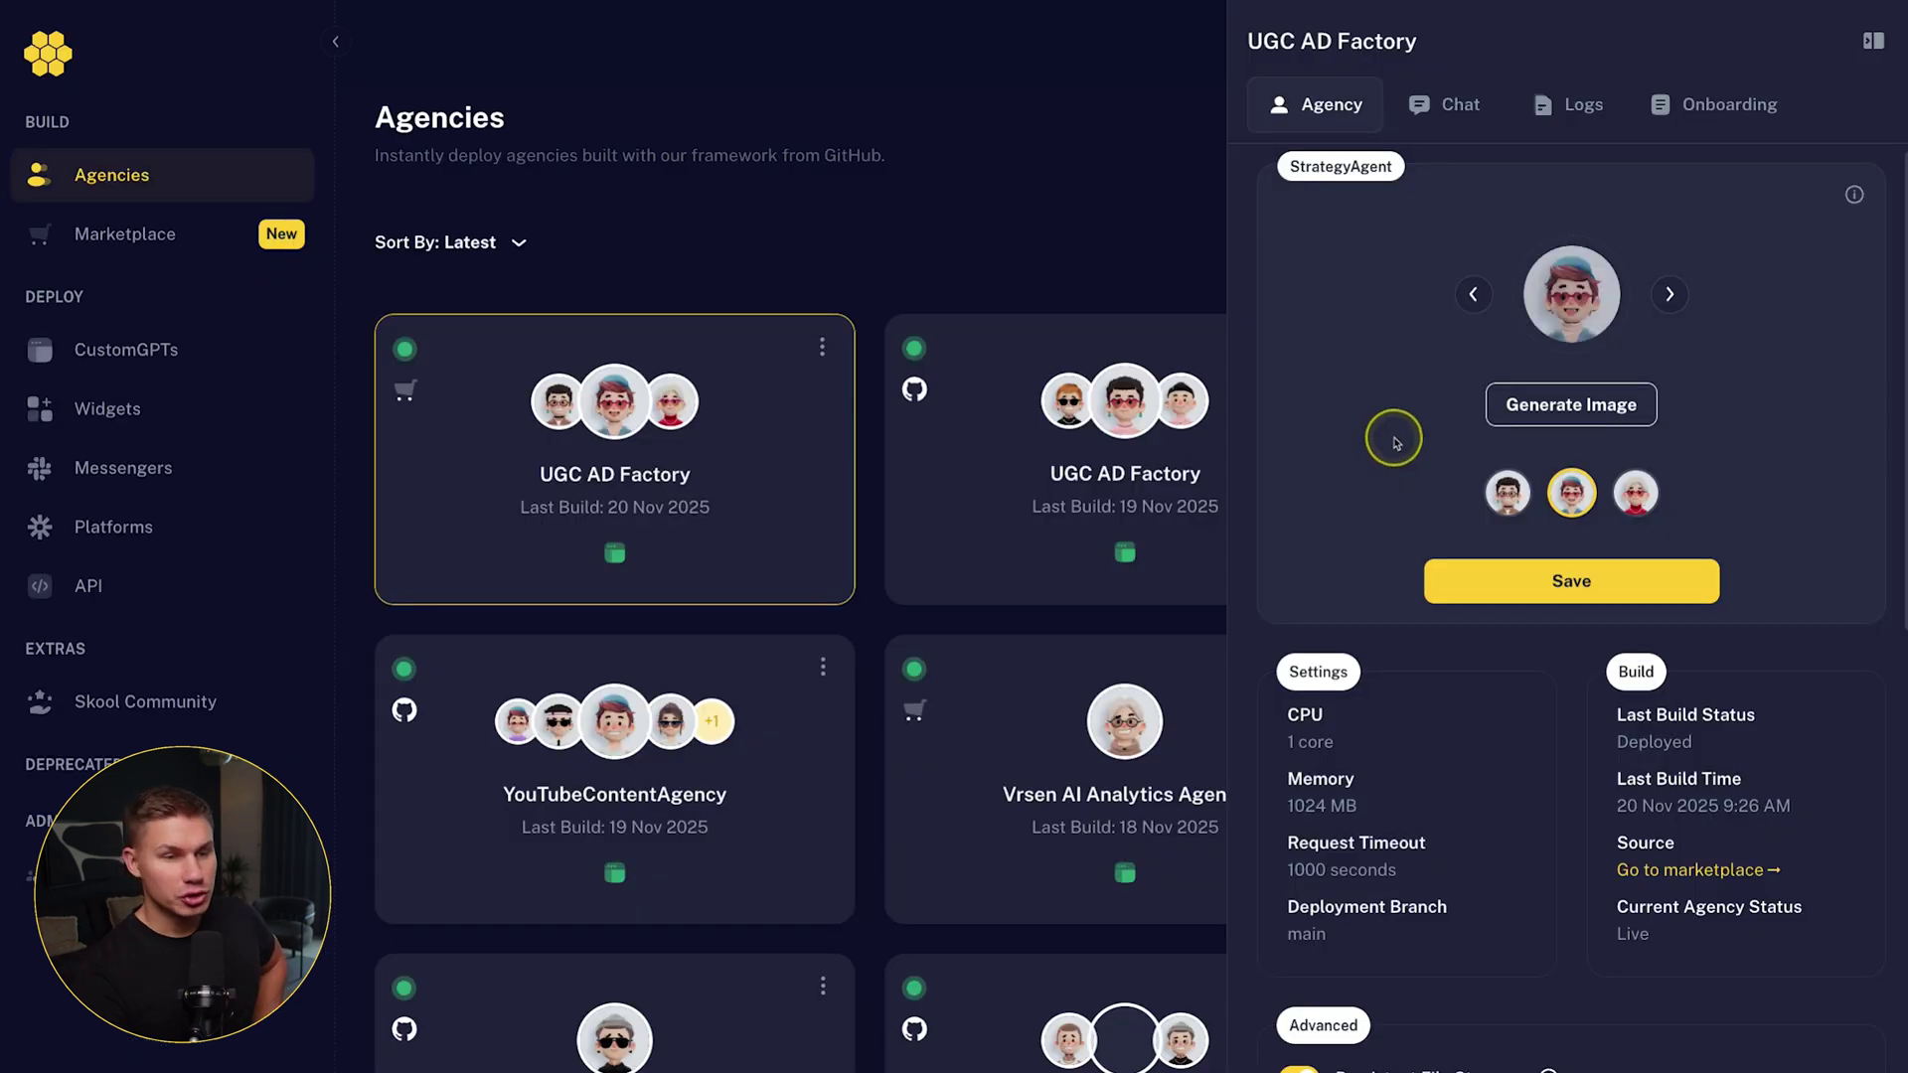
Download the necessary beliefs file from the agency's Spicy_Prompt strategy files
scroll(1383, 431, "down", 6)
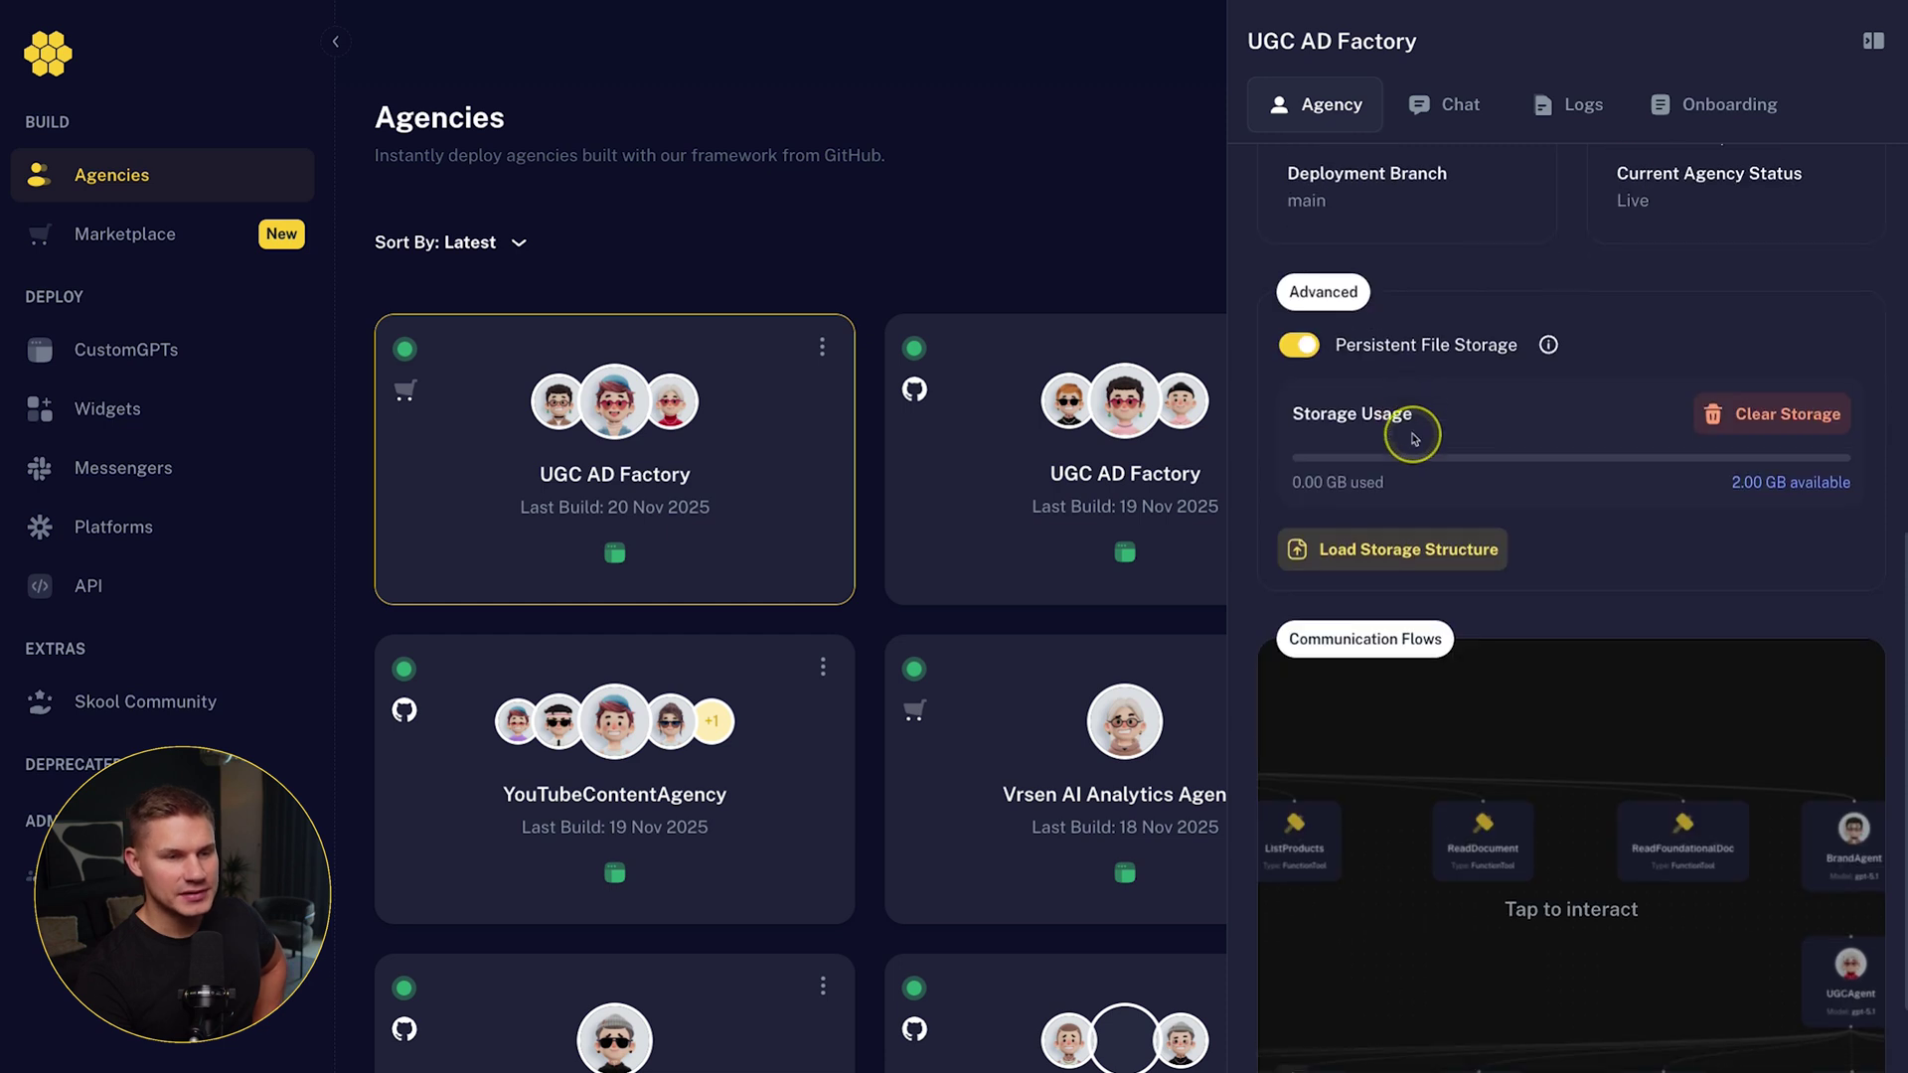
left_click(1353, 566)
scroll(1364, 499, "down", 1)
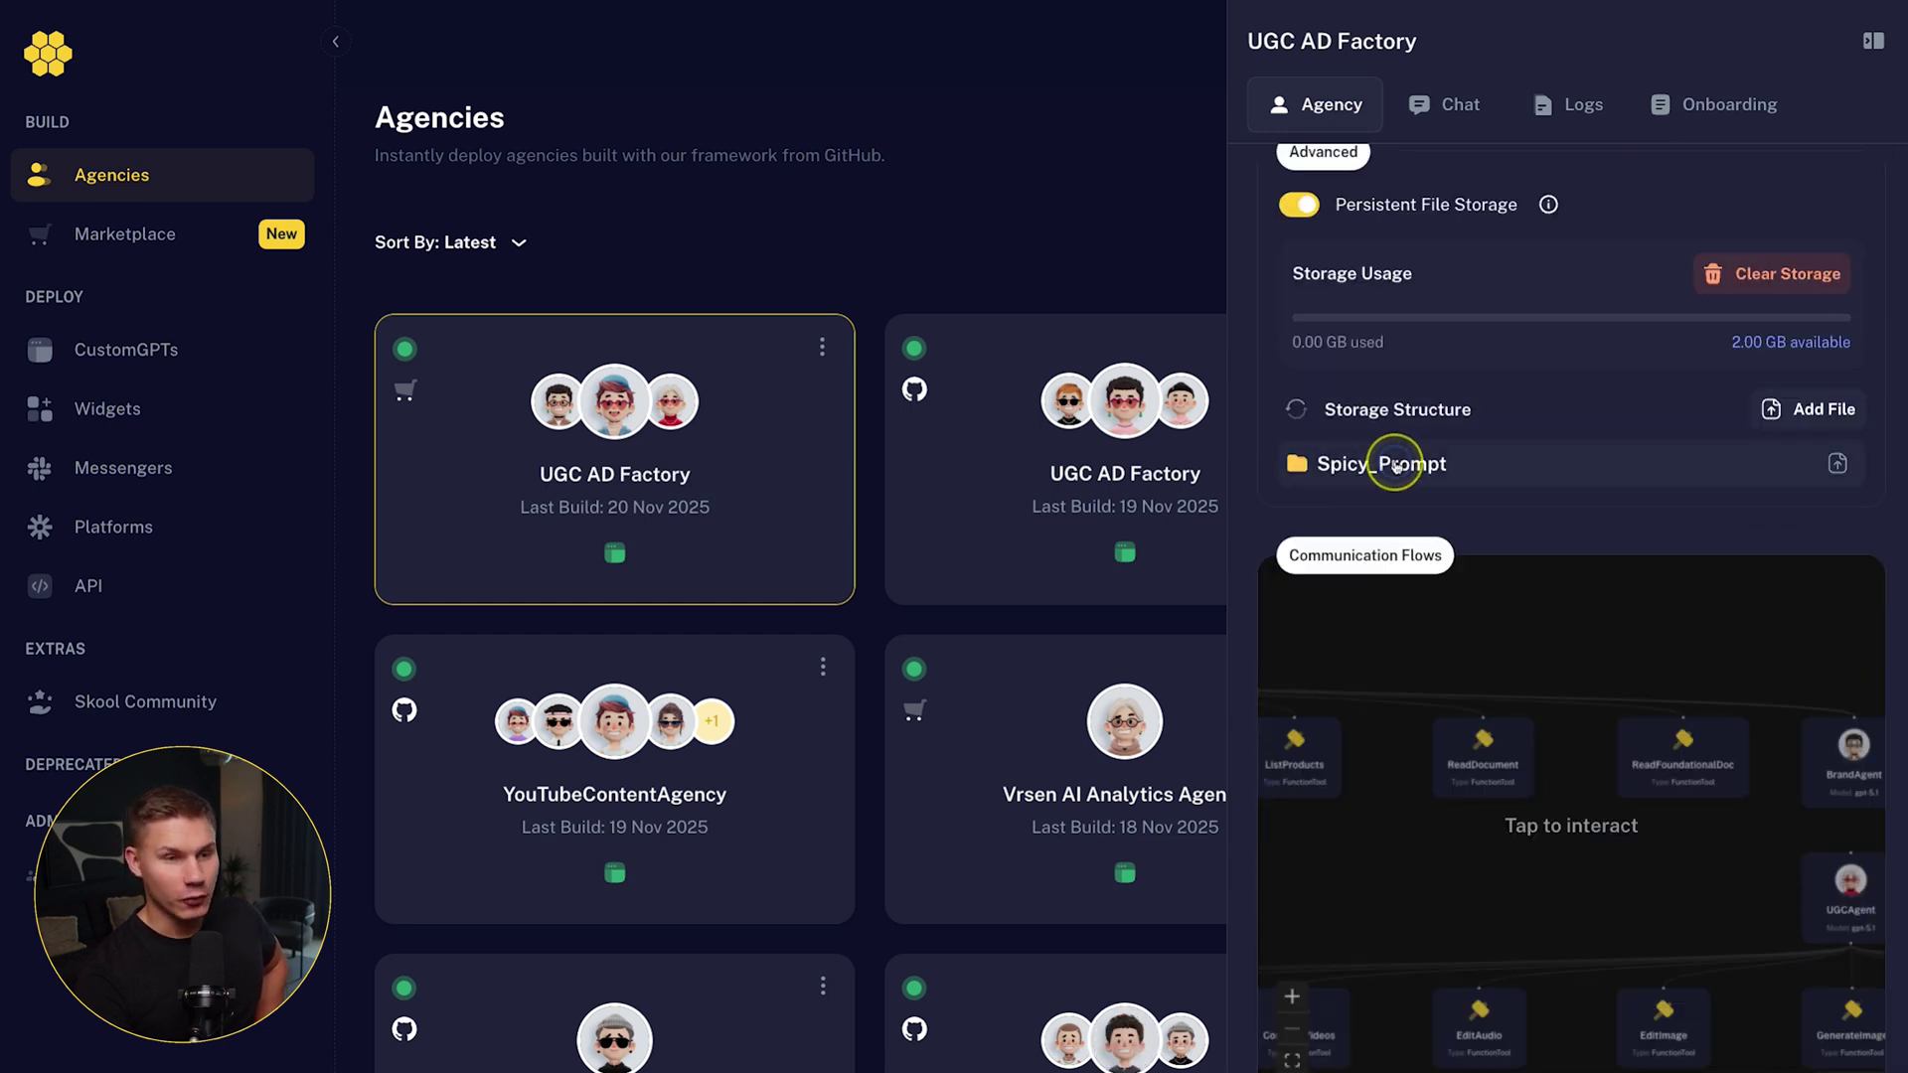
left_click(1411, 504)
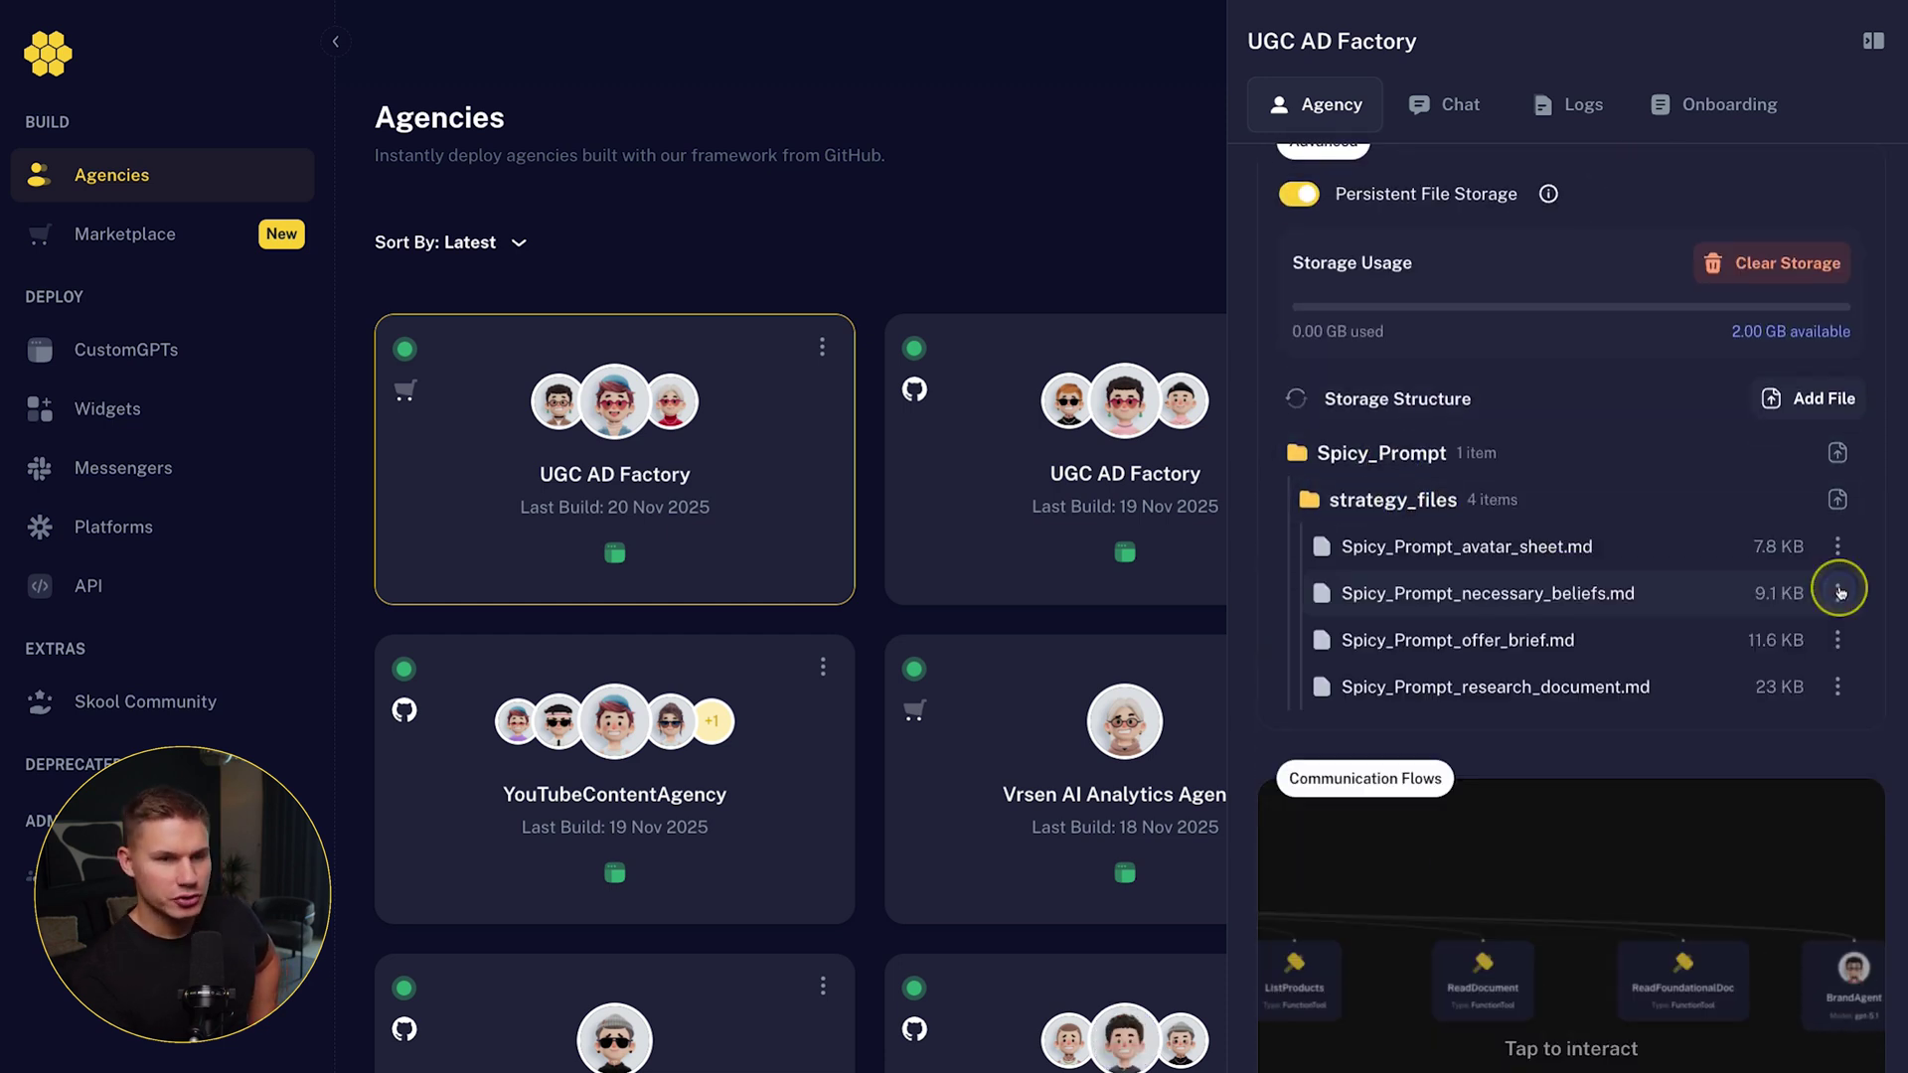
left_click(1837, 593)
left_click(1690, 592)
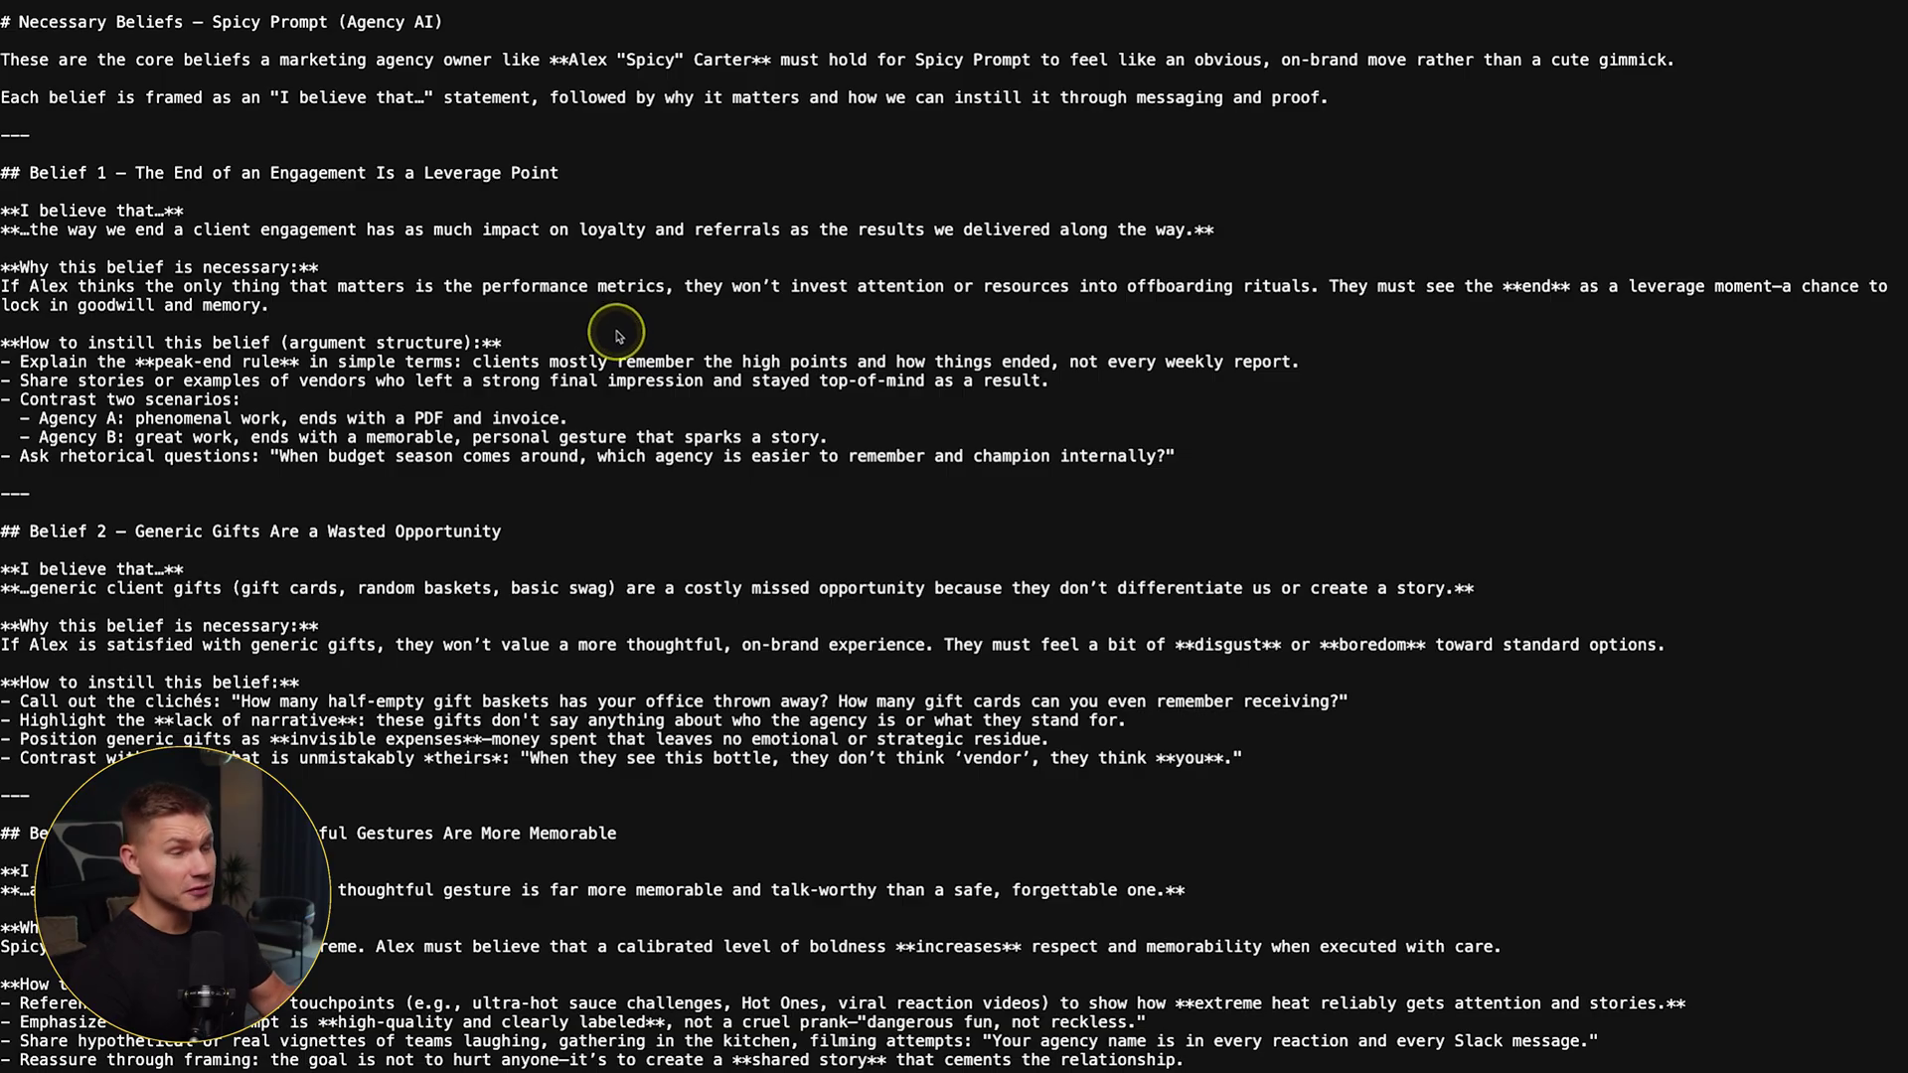
Read through the necessary beliefs markdown preview to the end
scroll(623, 341, "down", 2)
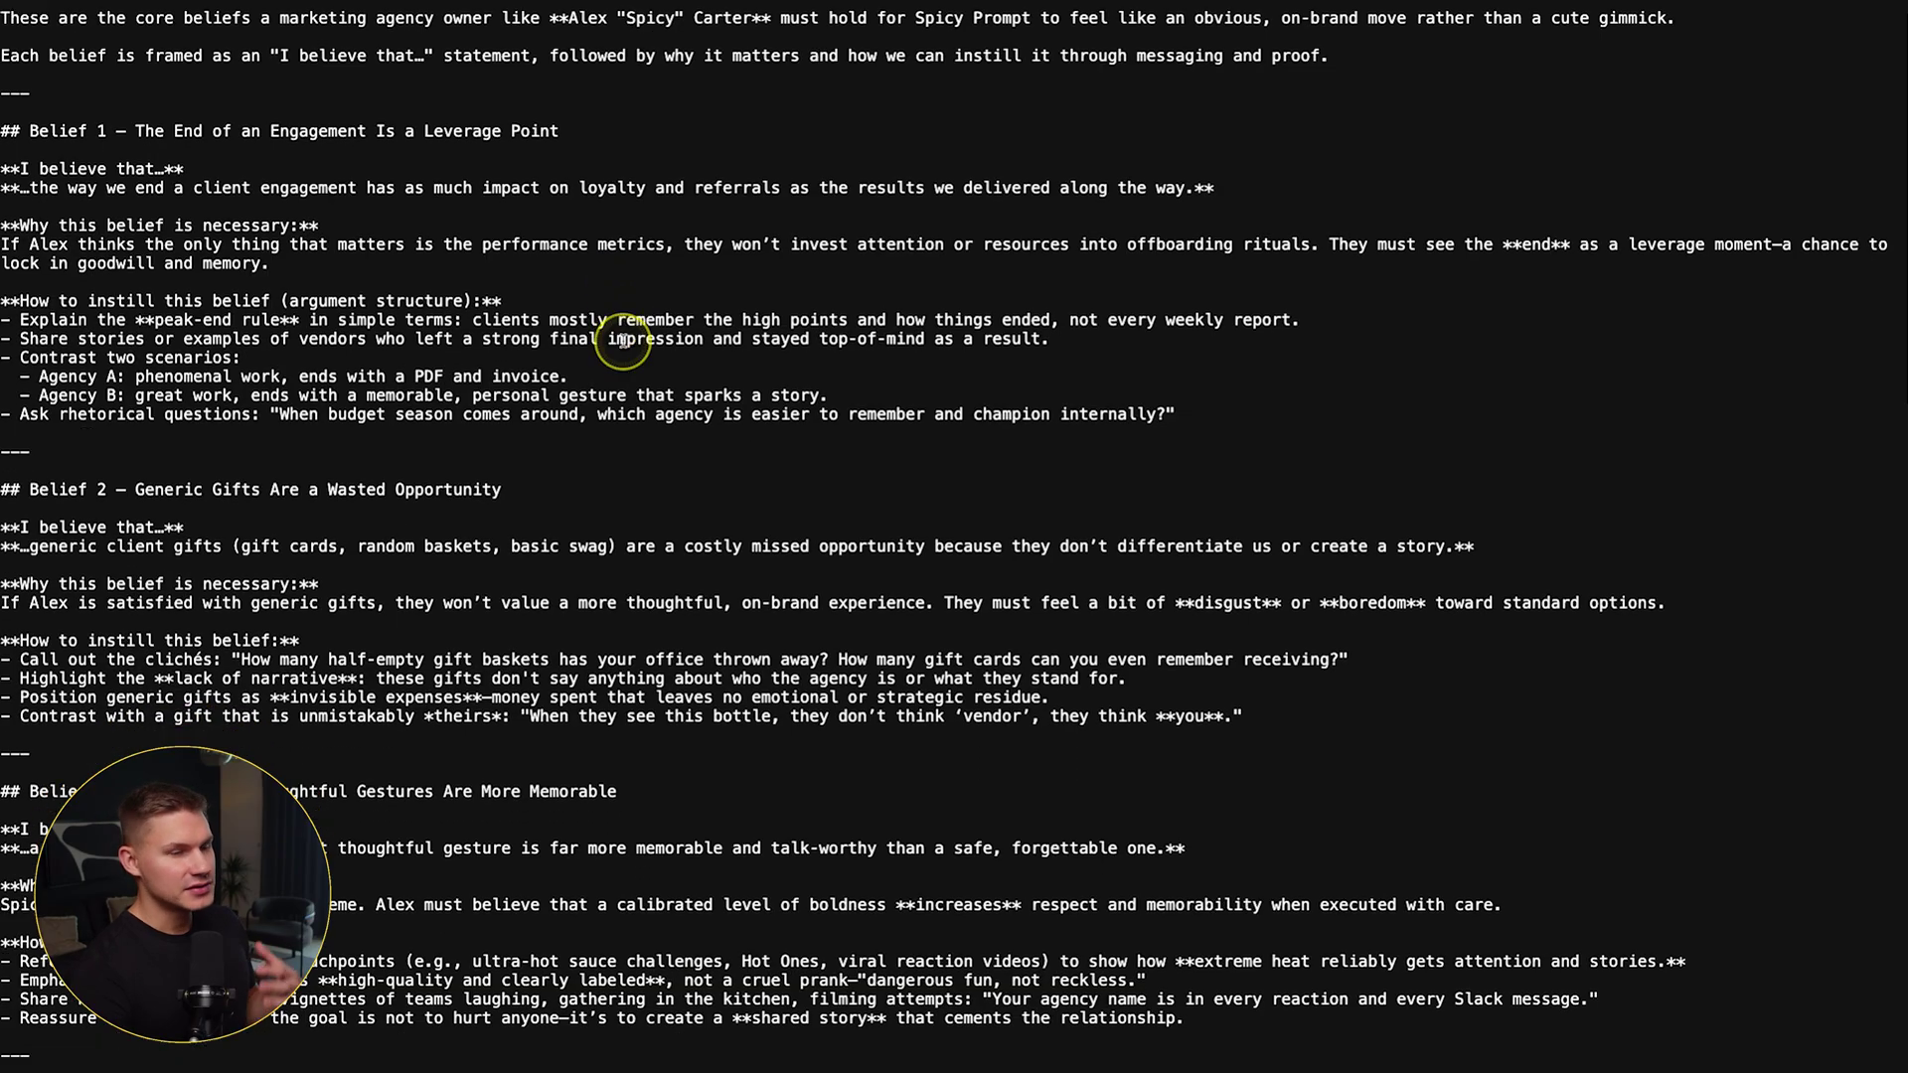
scroll(623, 341, "down", 8)
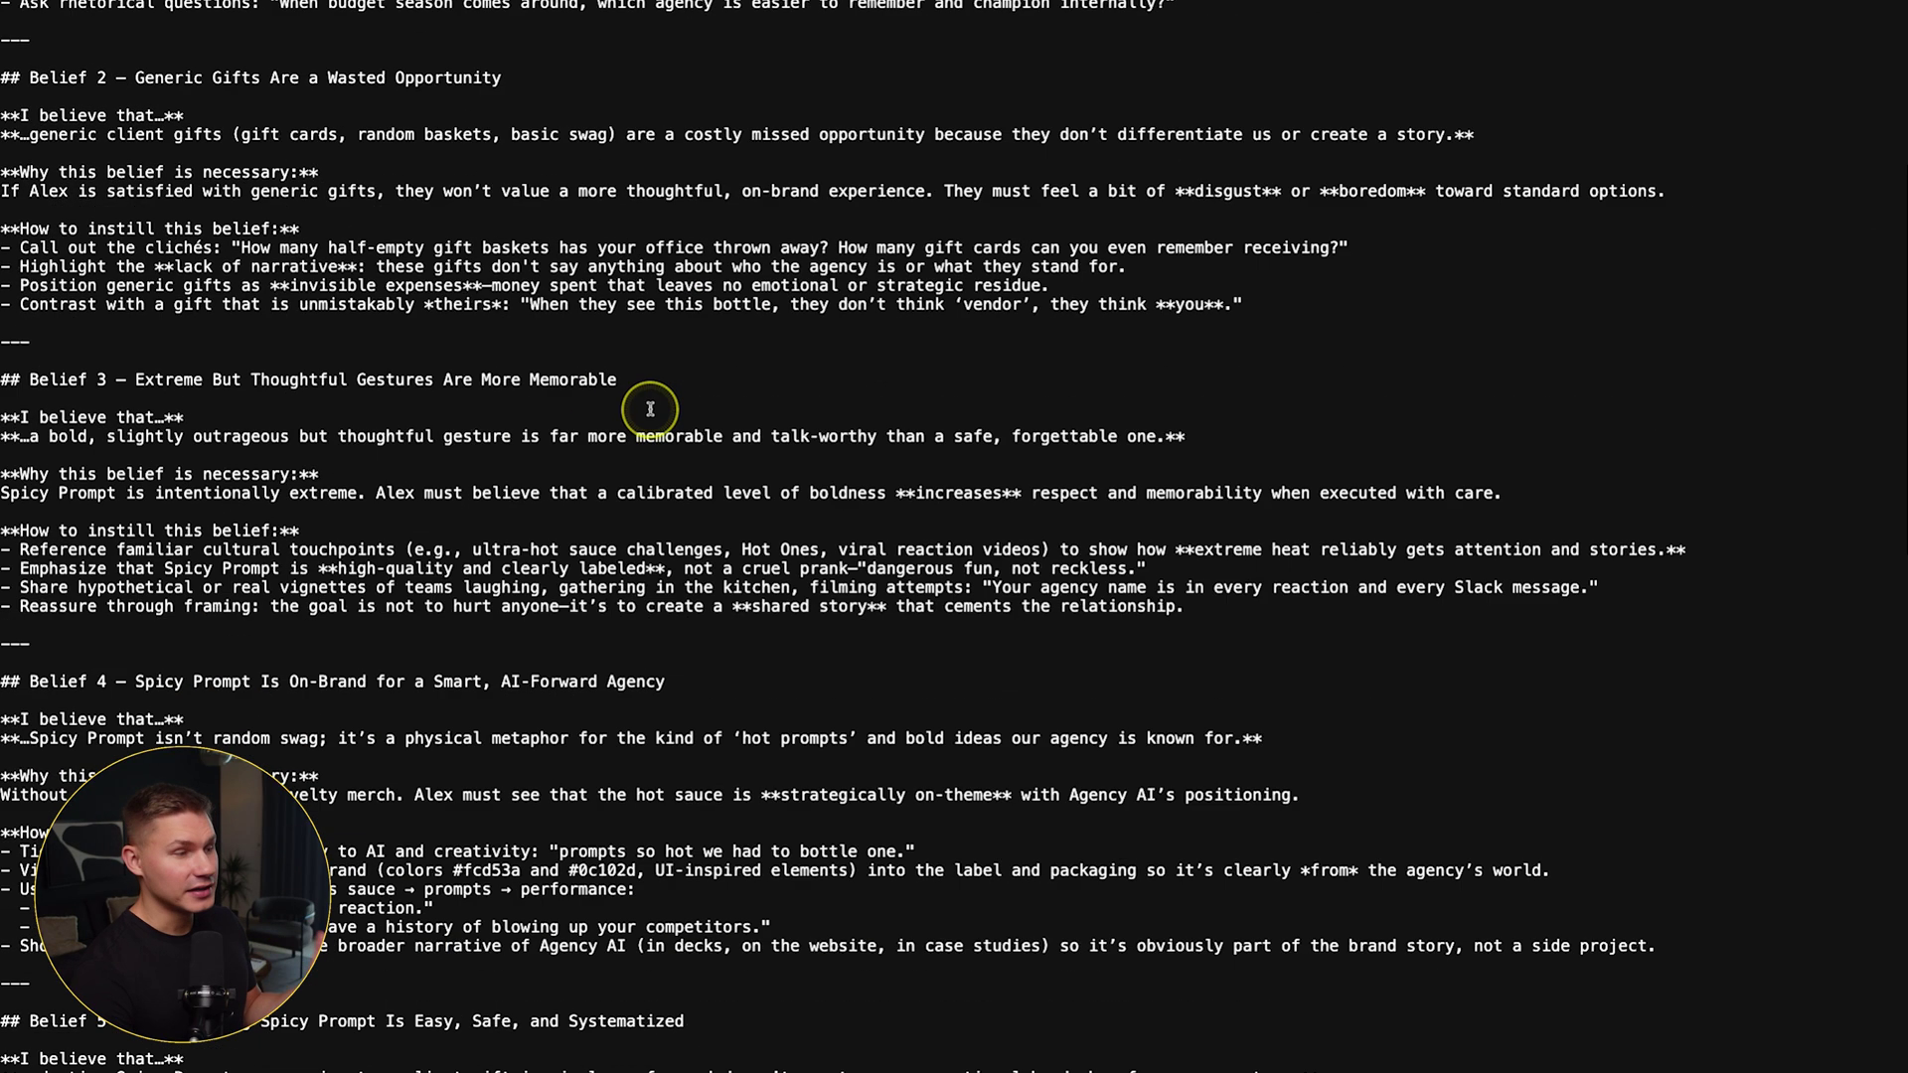
scroll(648, 425, "down", 7)
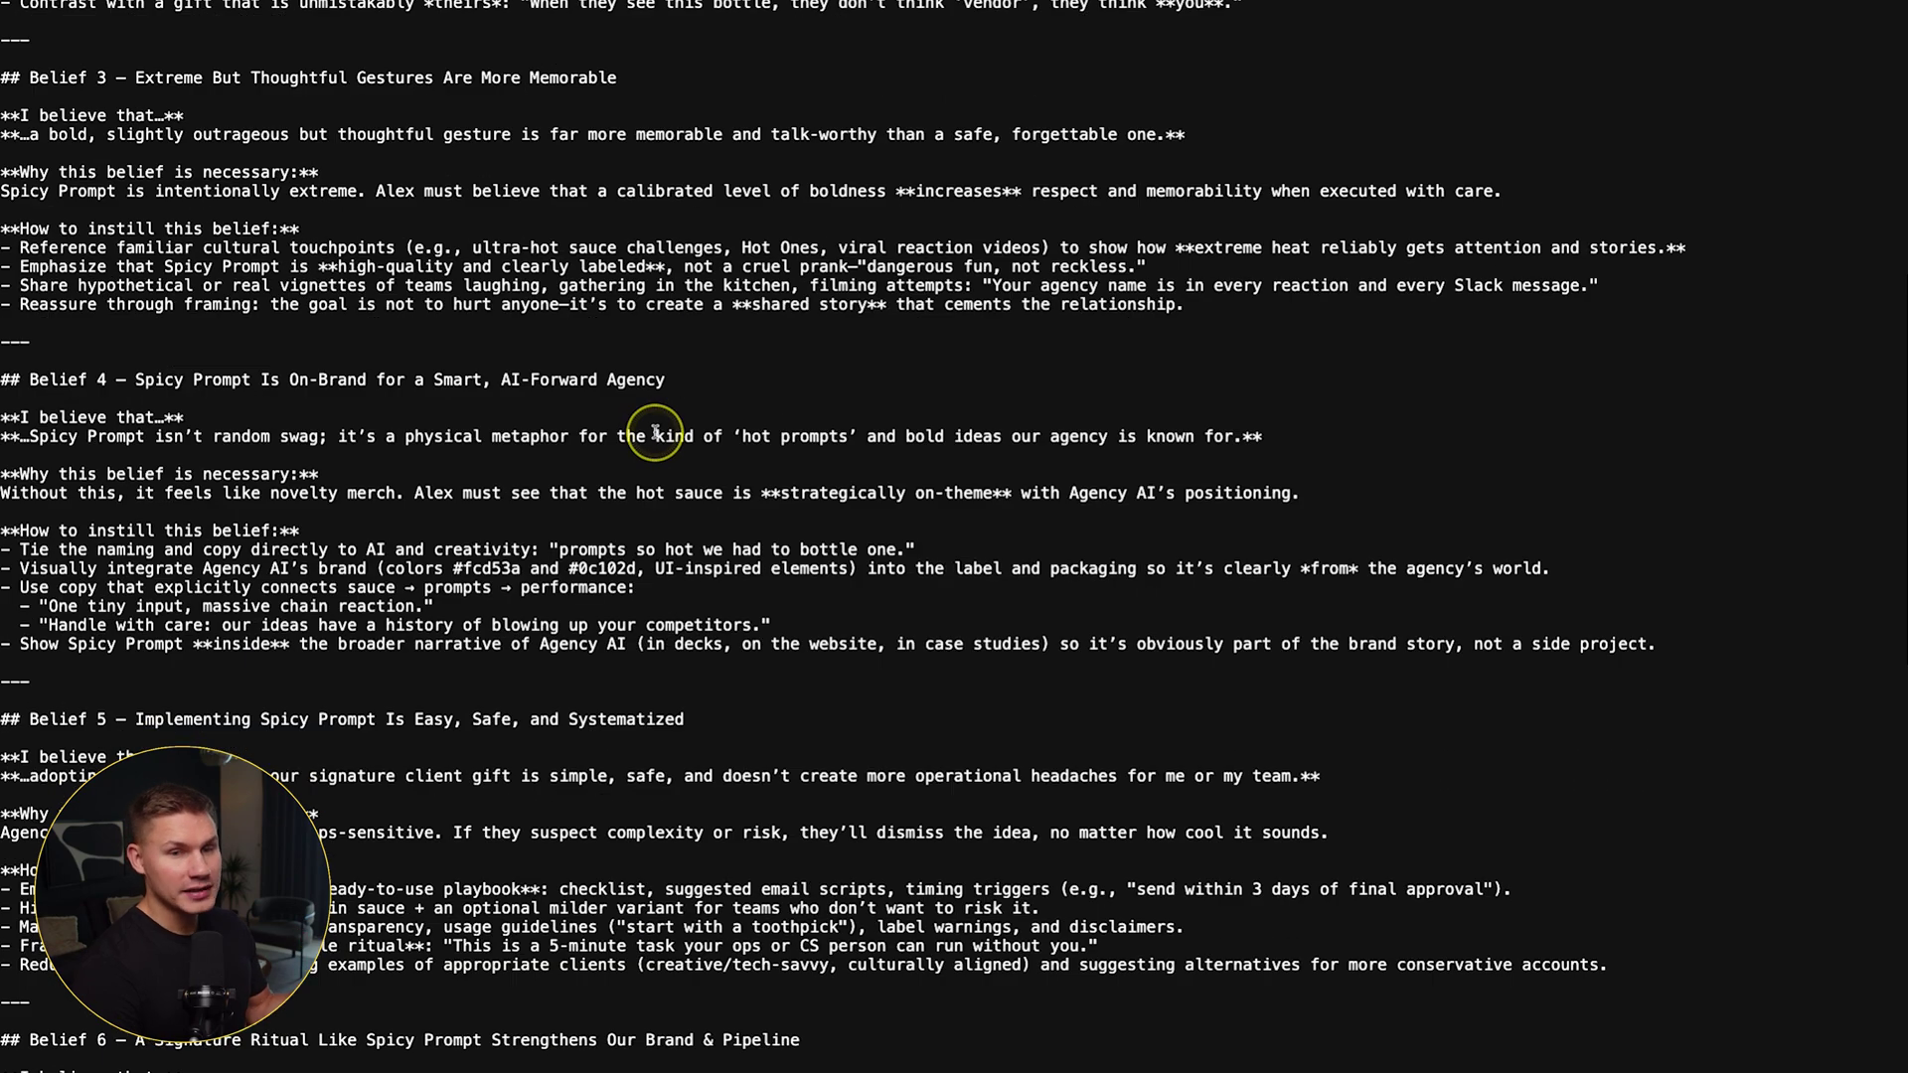
scroll(655, 440, "down", 2)
scroll(656, 440, "down", 4)
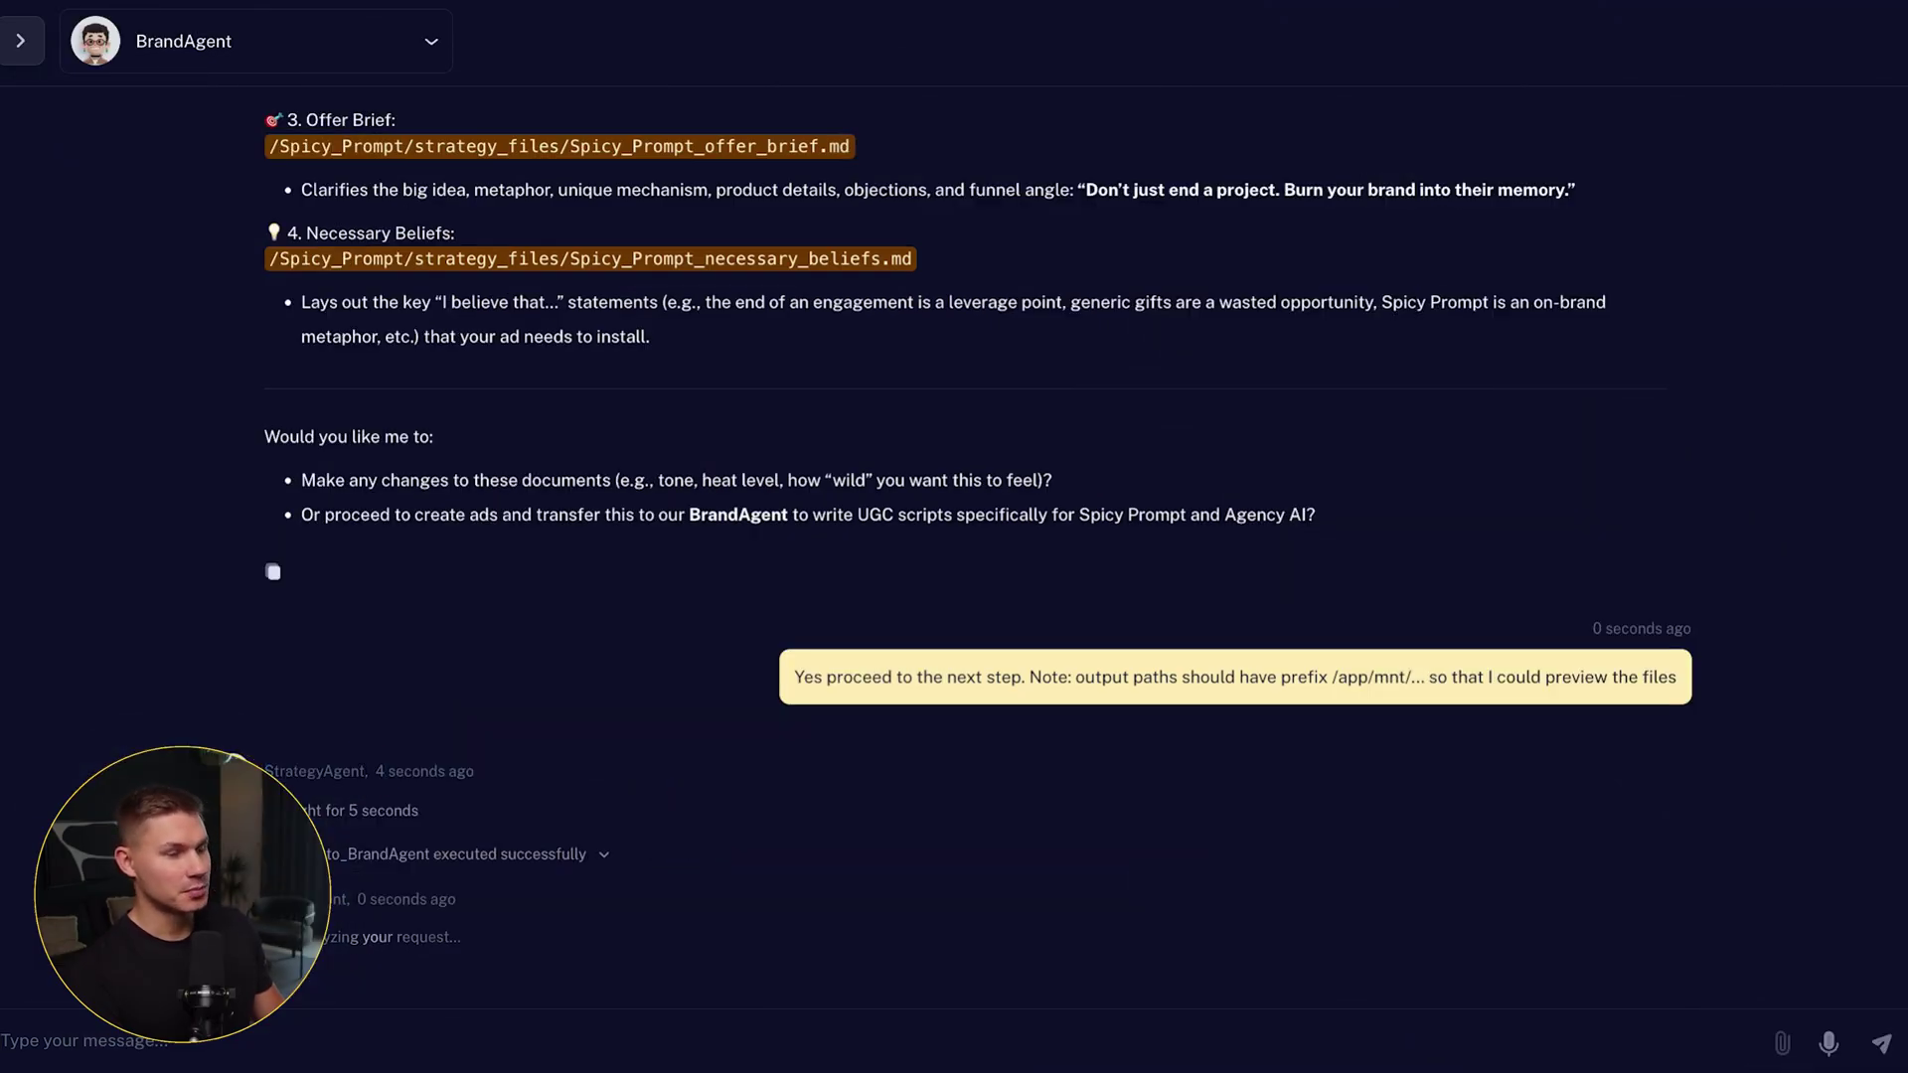
Send 'Yes proceed to the next step' and begin reading the BrandAgent's storyboard
left_click(592, 902)
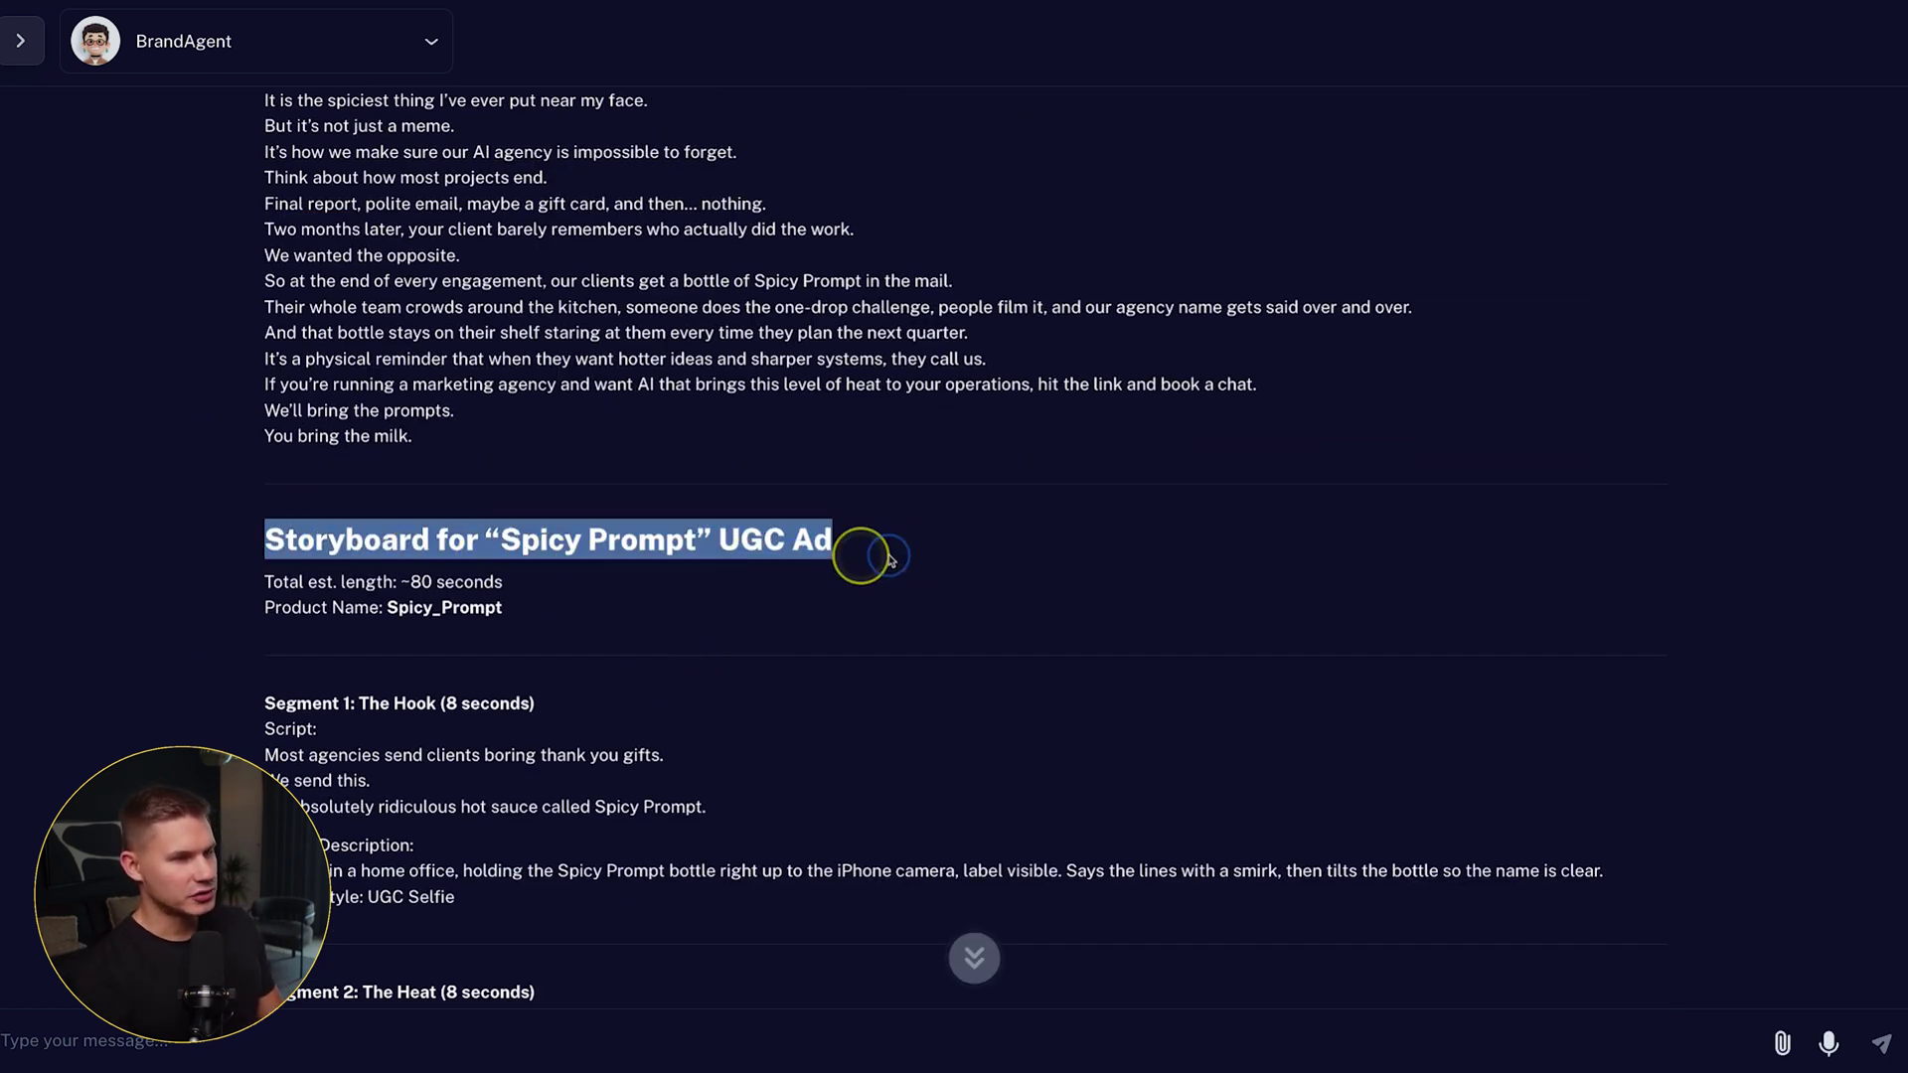
scroll(656, 566, "down", 1)
left_click_drag(713, 517, 852, 529)
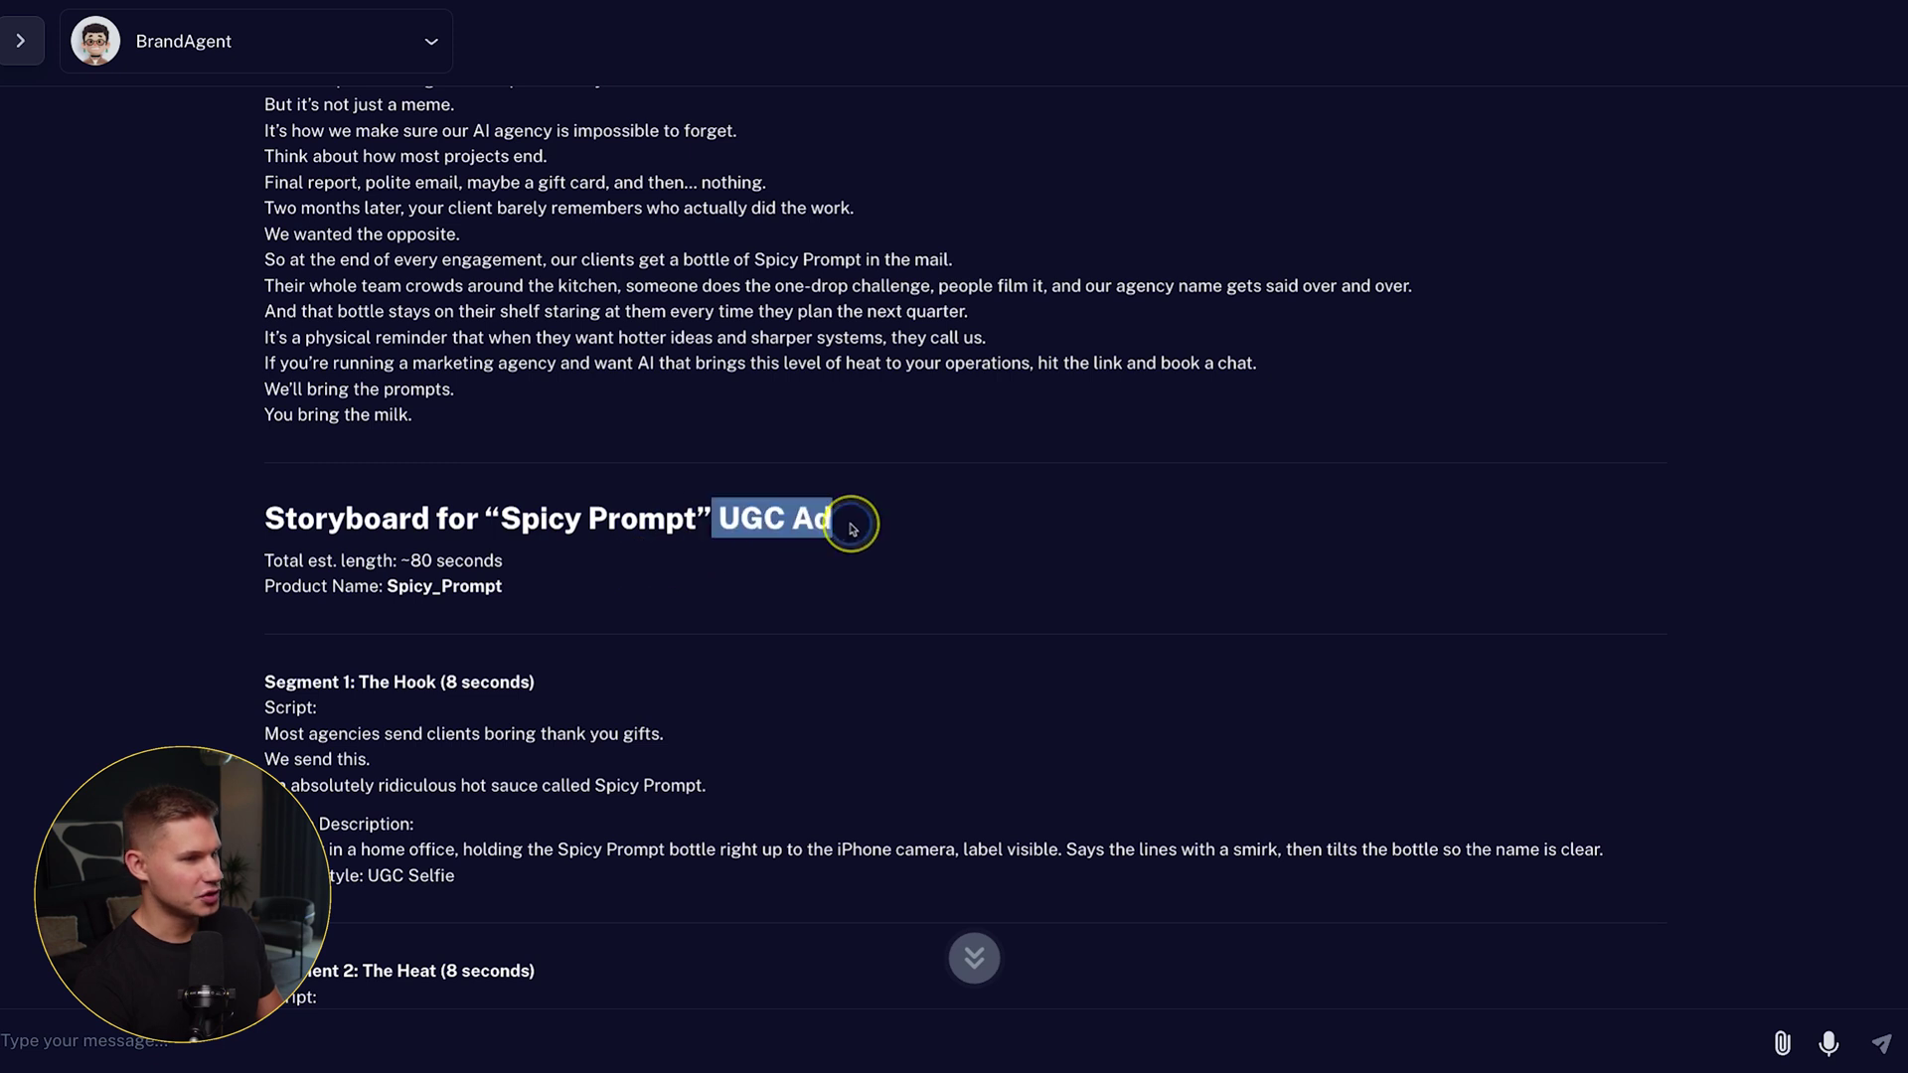
scroll(852, 529, "down", 4)
scroll(484, 447, "up", 1)
Review the storyboard's ~80-second length and Segment 1 scene description and script
left_click_drag(402, 180, 503, 178)
scroll(443, 347, "down", 1)
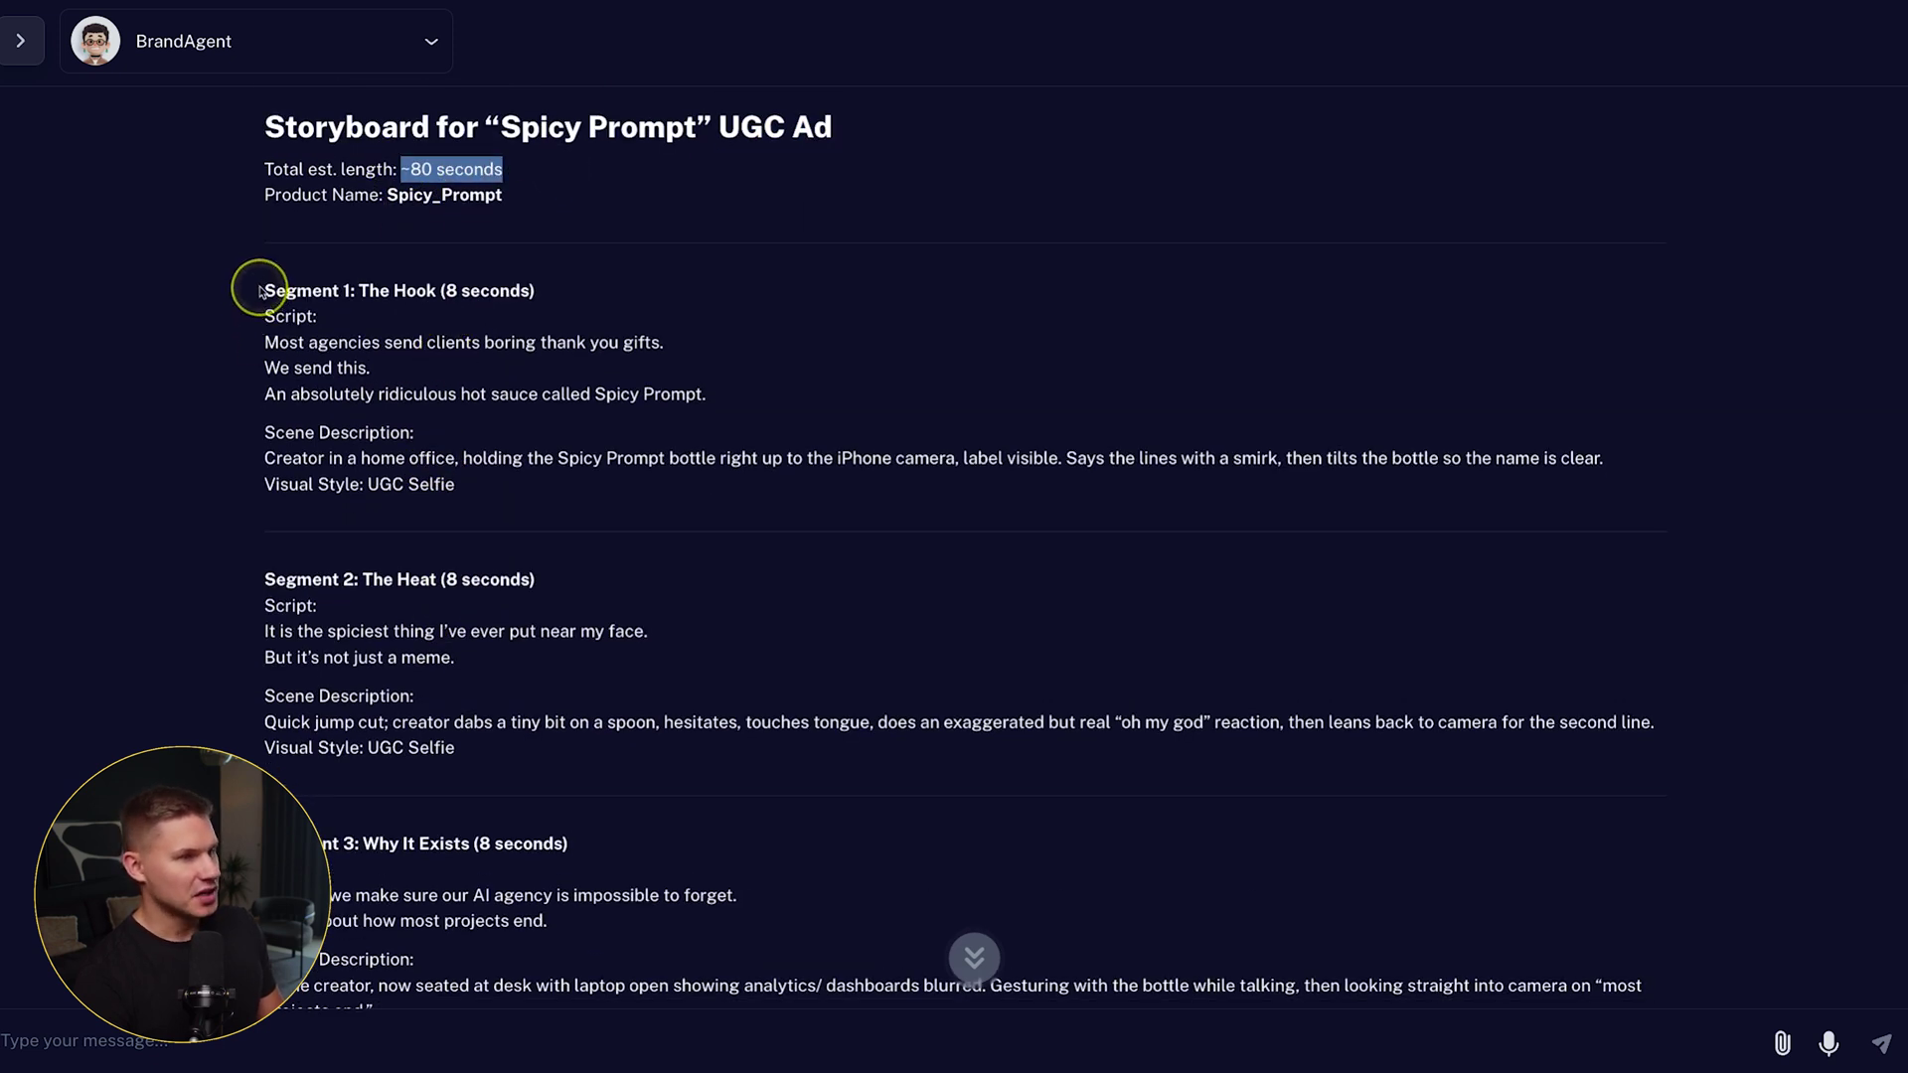
left_click_drag(259, 290, 503, 289)
left_click(434, 459)
left_click_drag(417, 434, 286, 432)
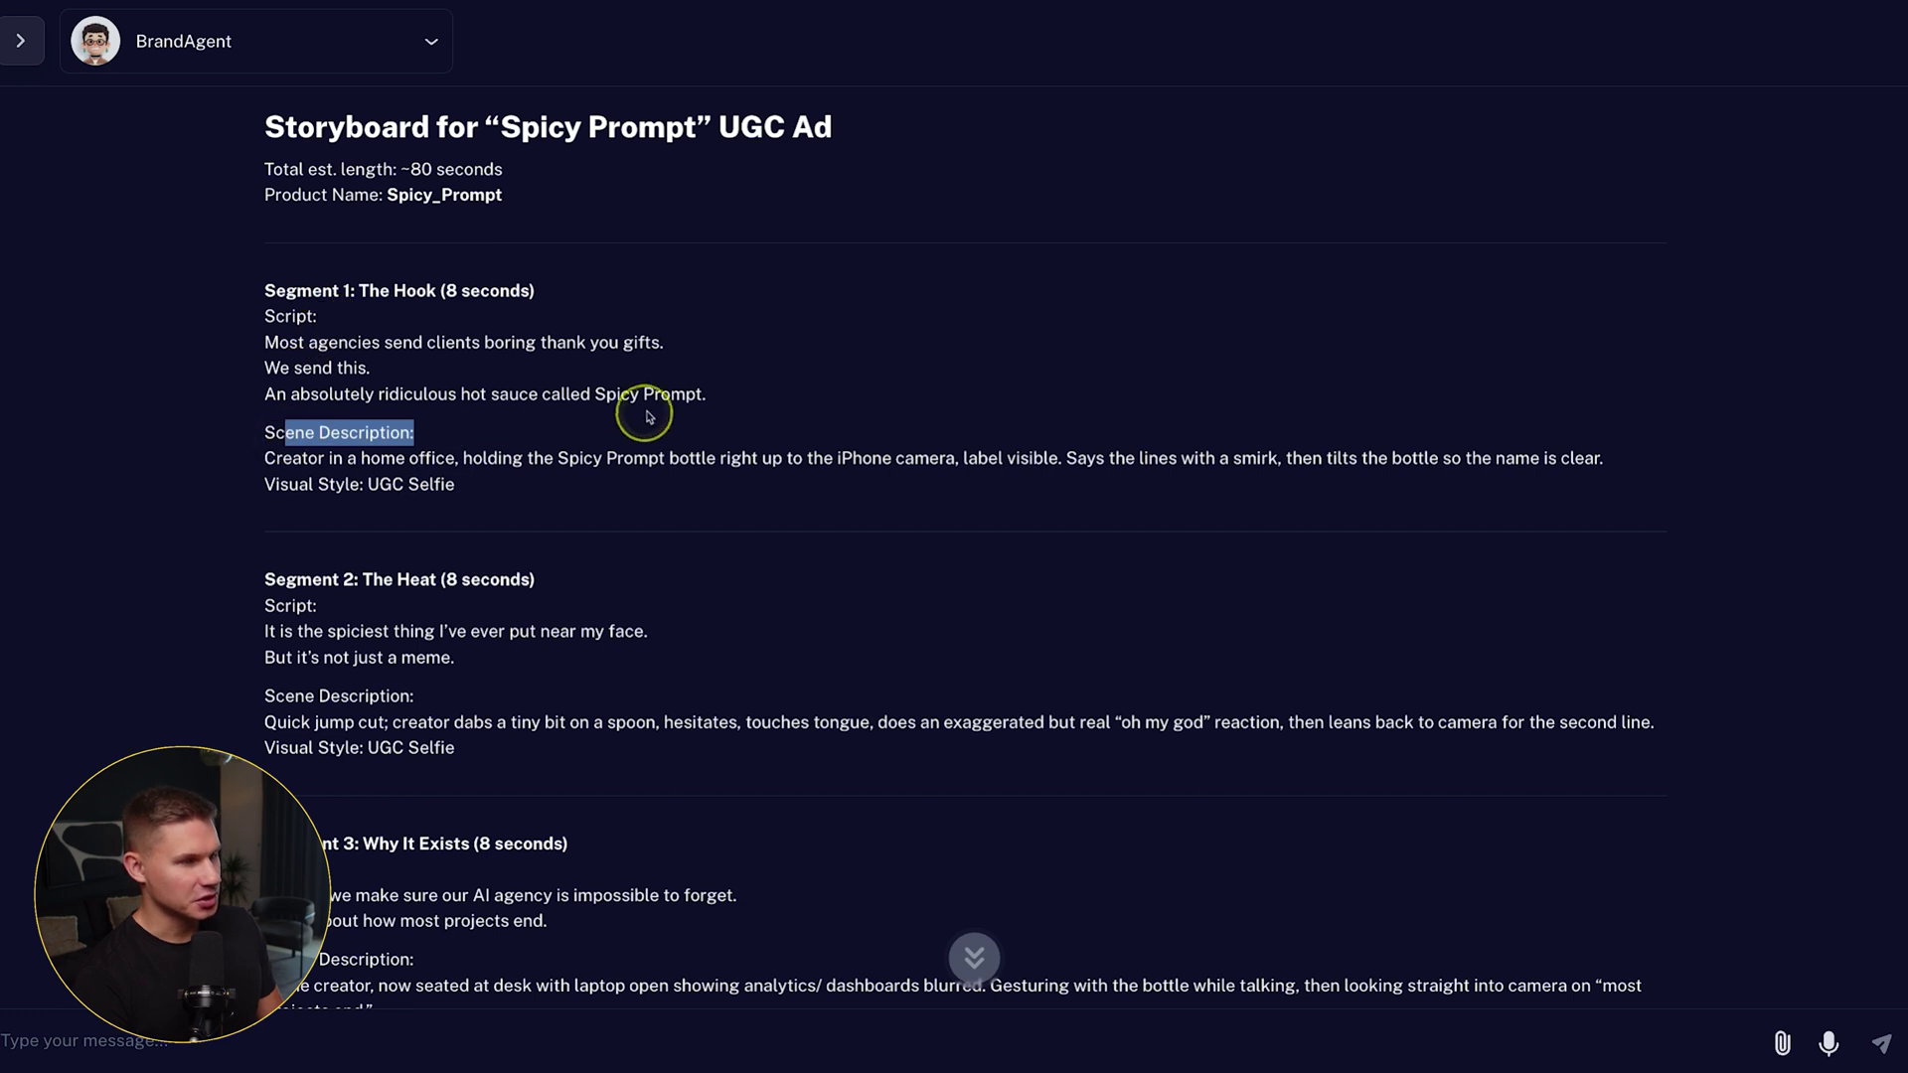
left_click_drag(711, 395, 242, 311)
left_click(657, 618)
Find the funnier 30-second, three-segment storyboard reply
scroll(657, 618, "up", 3)
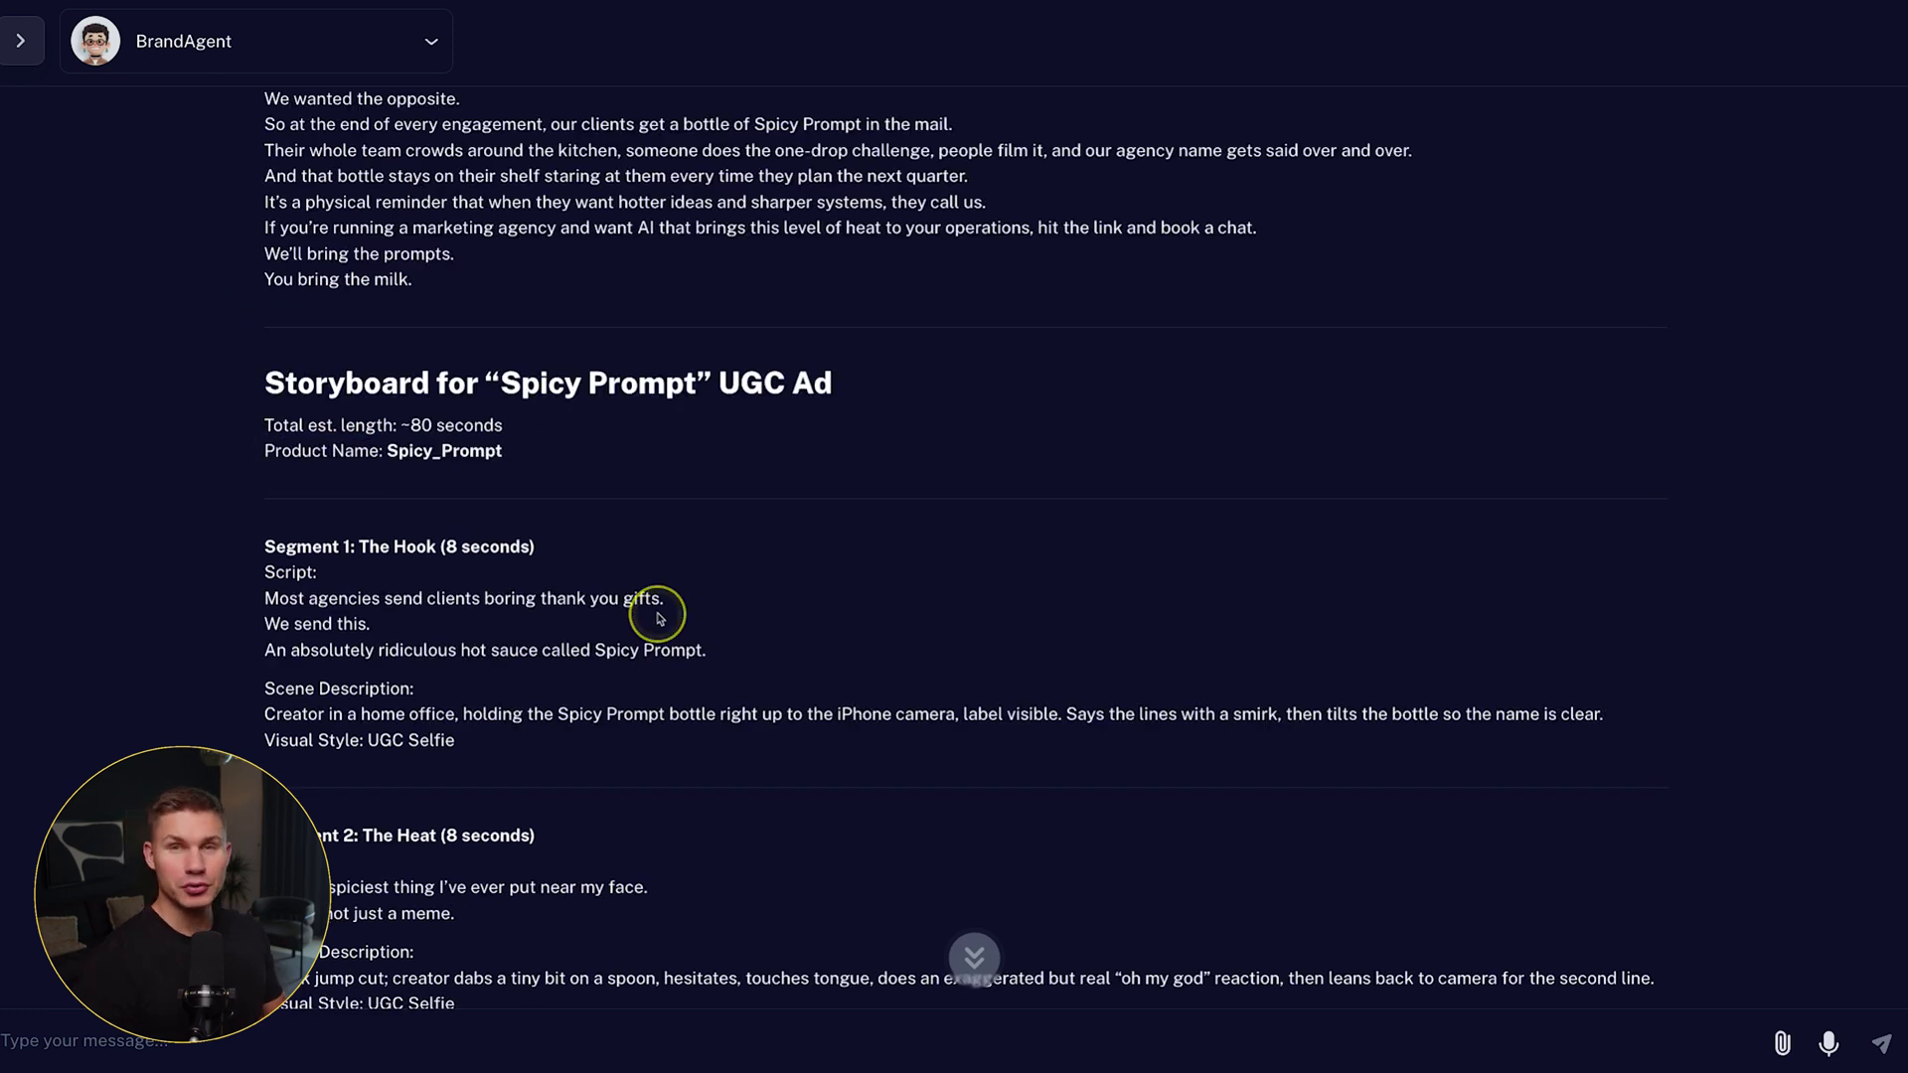
scroll(657, 617, "down", 3)
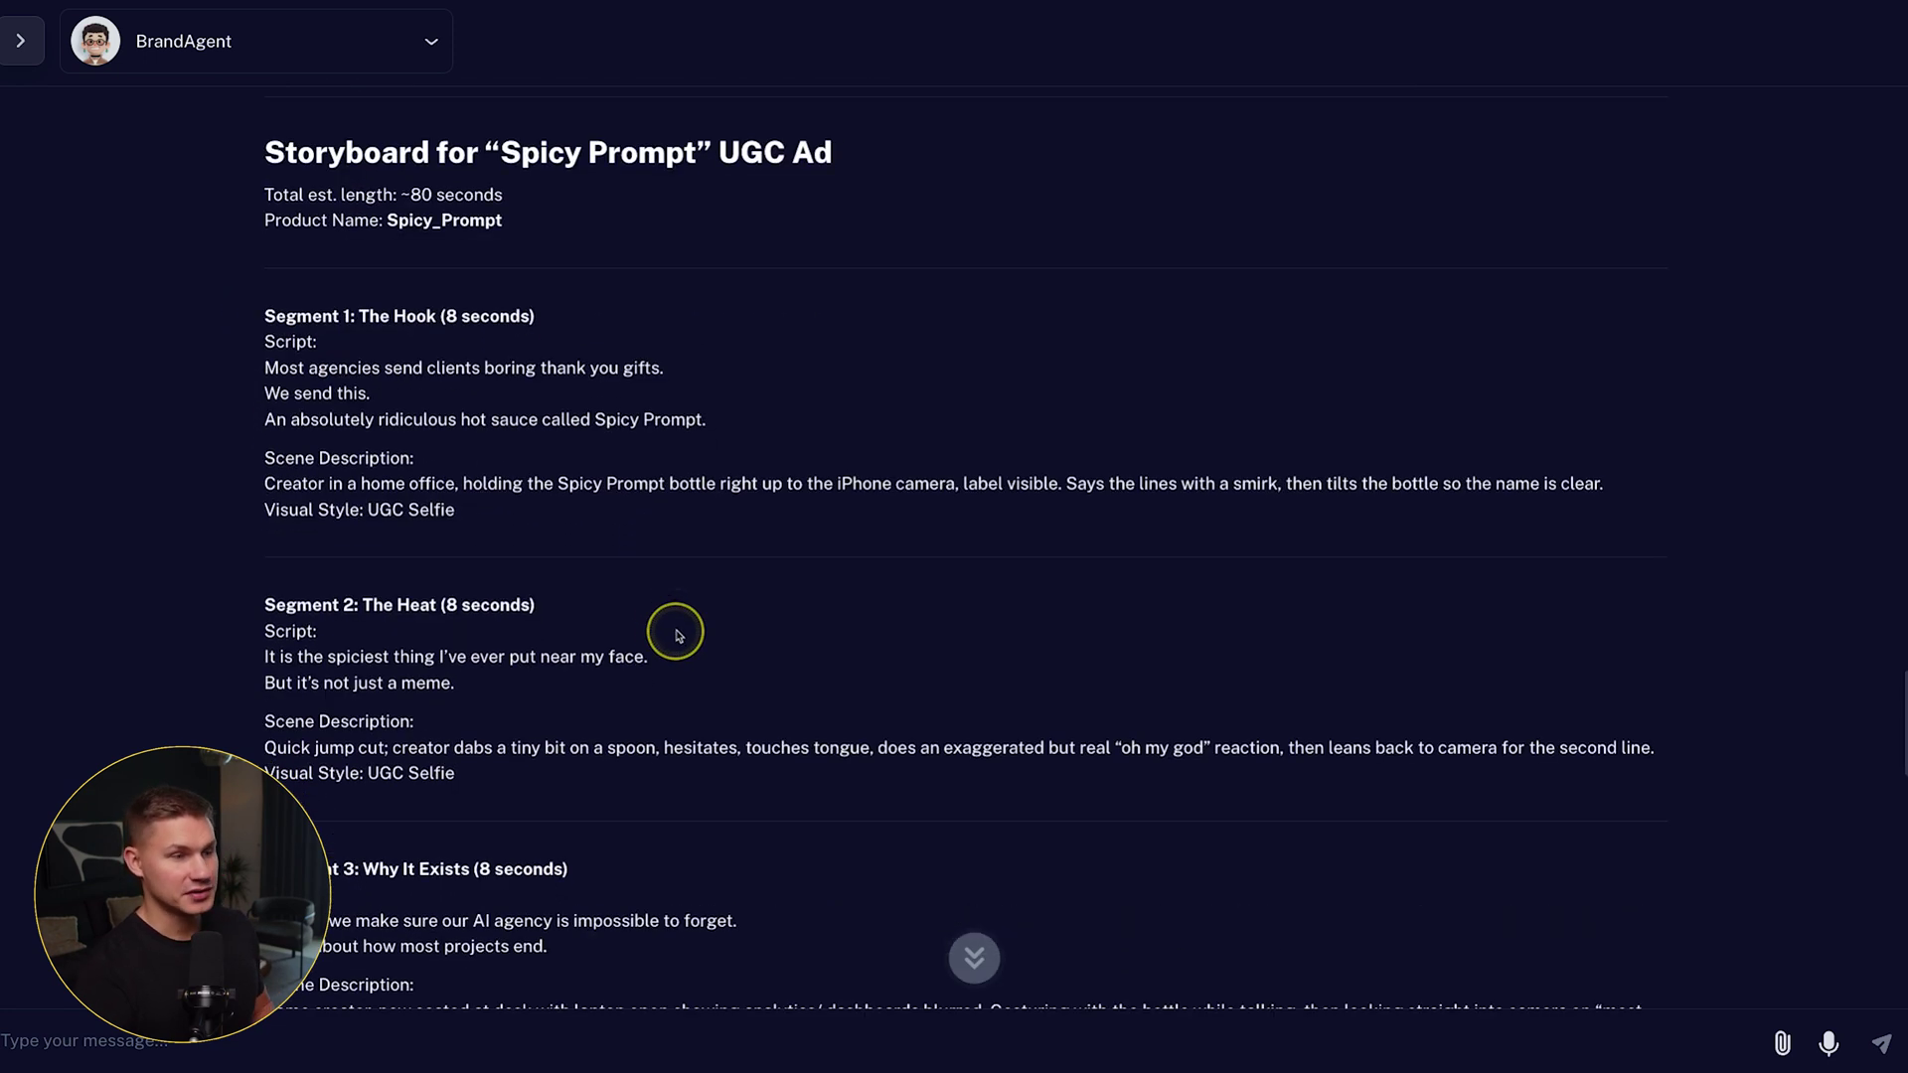
scroll(703, 647, "down", 8)
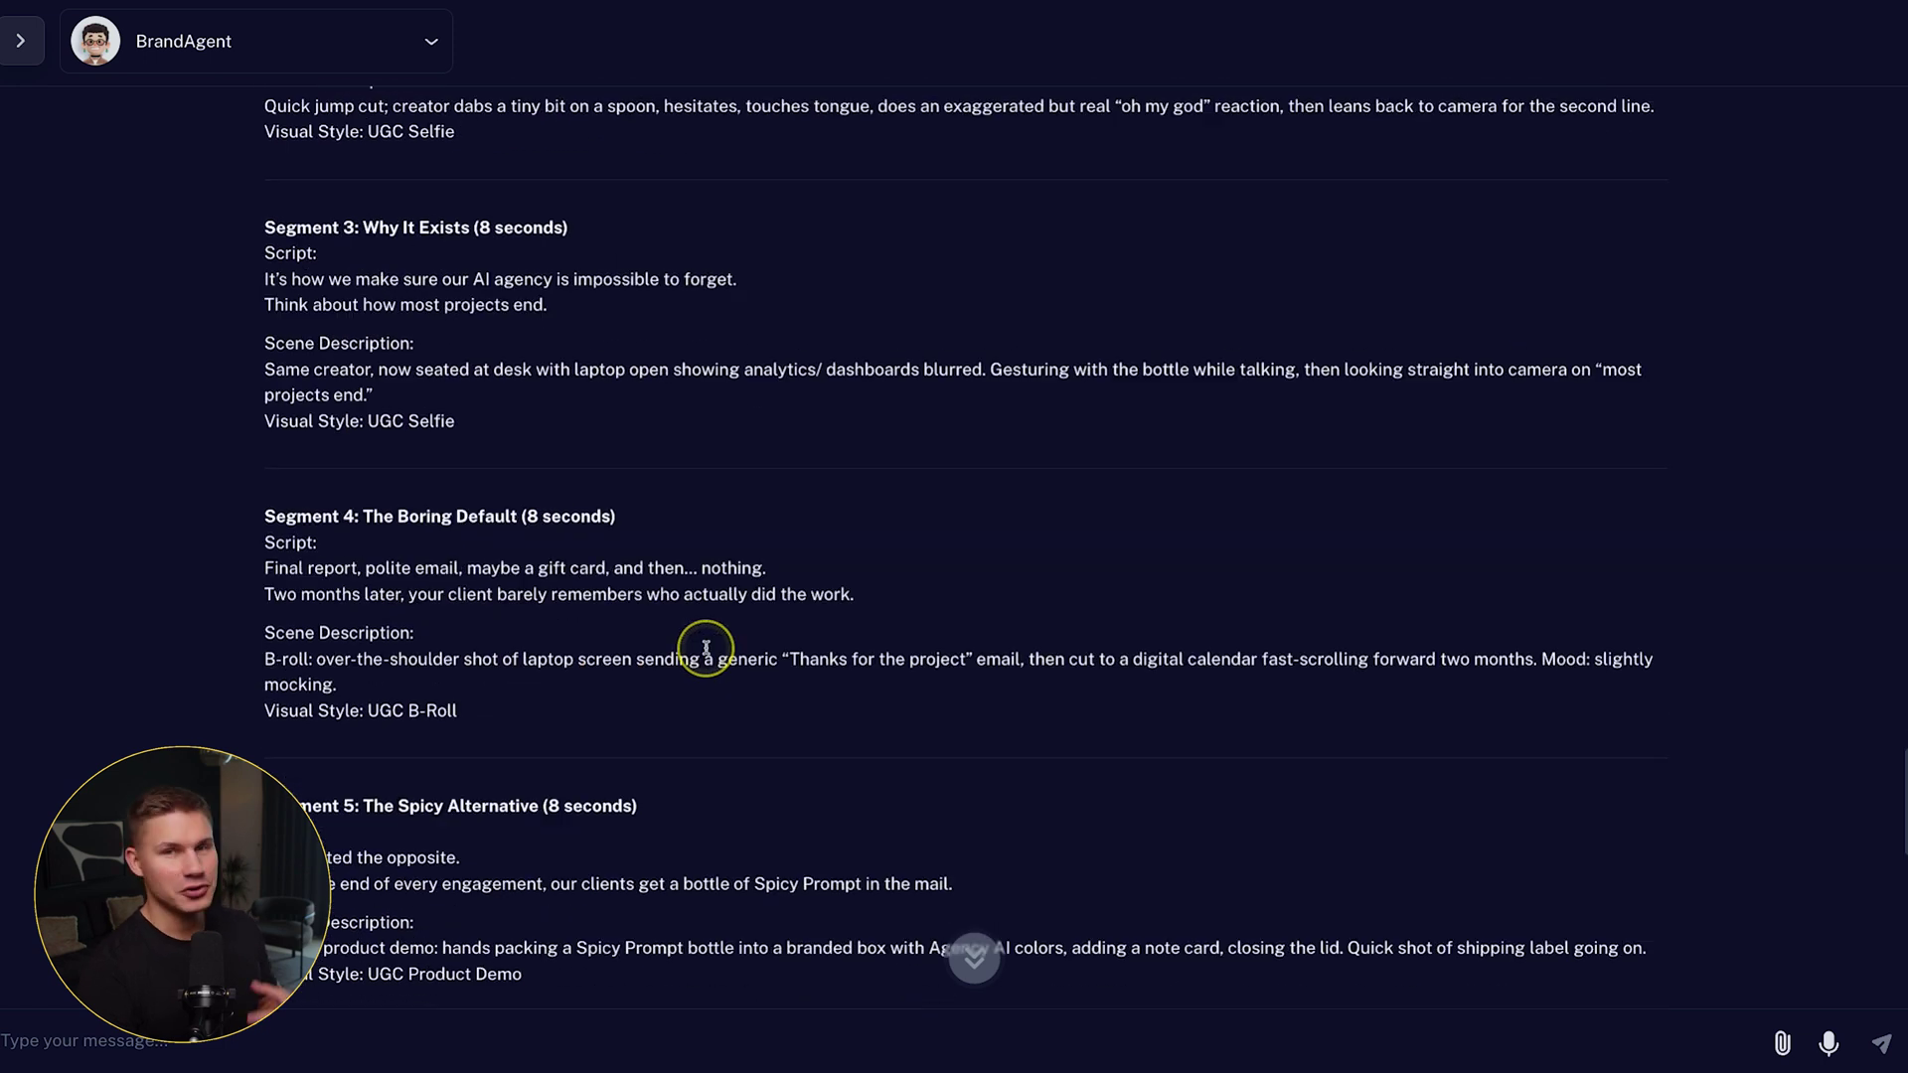
scroll(705, 648, "down", 13)
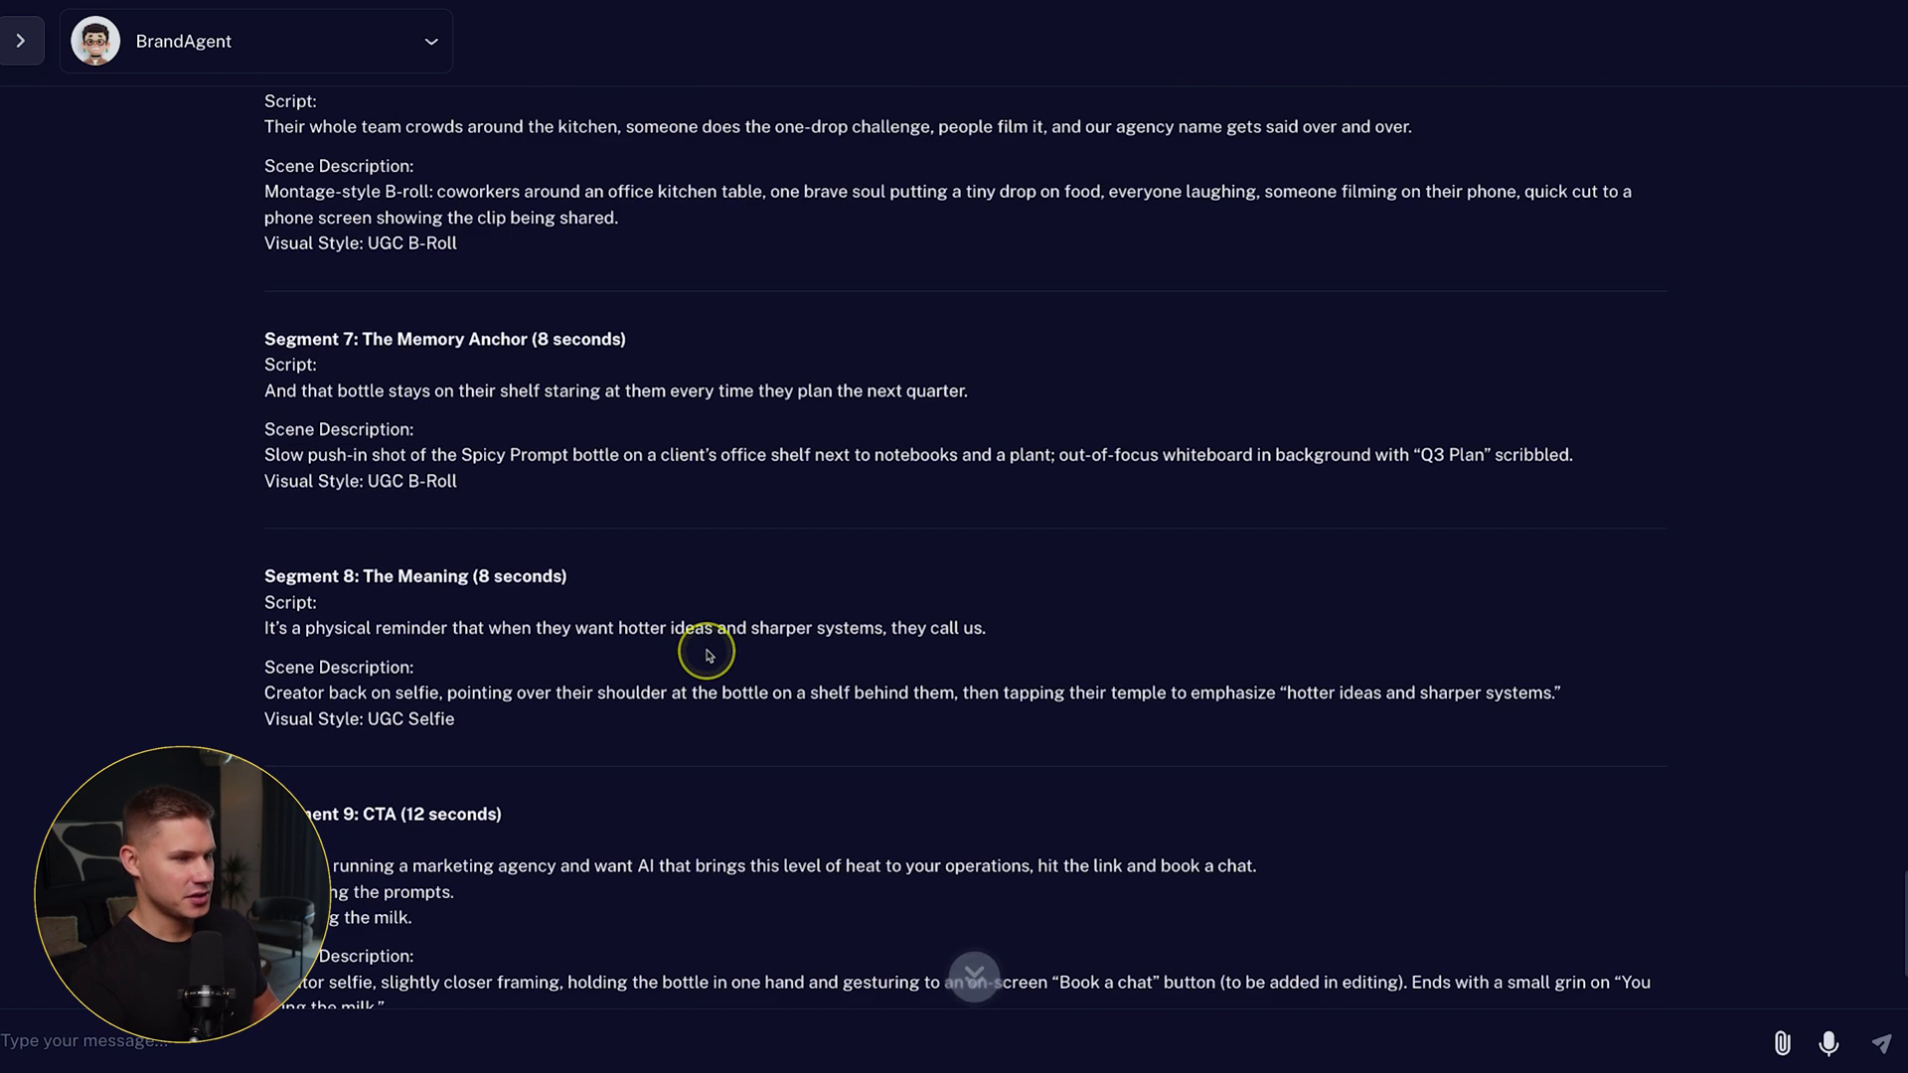
scroll(709, 655, "down", 3)
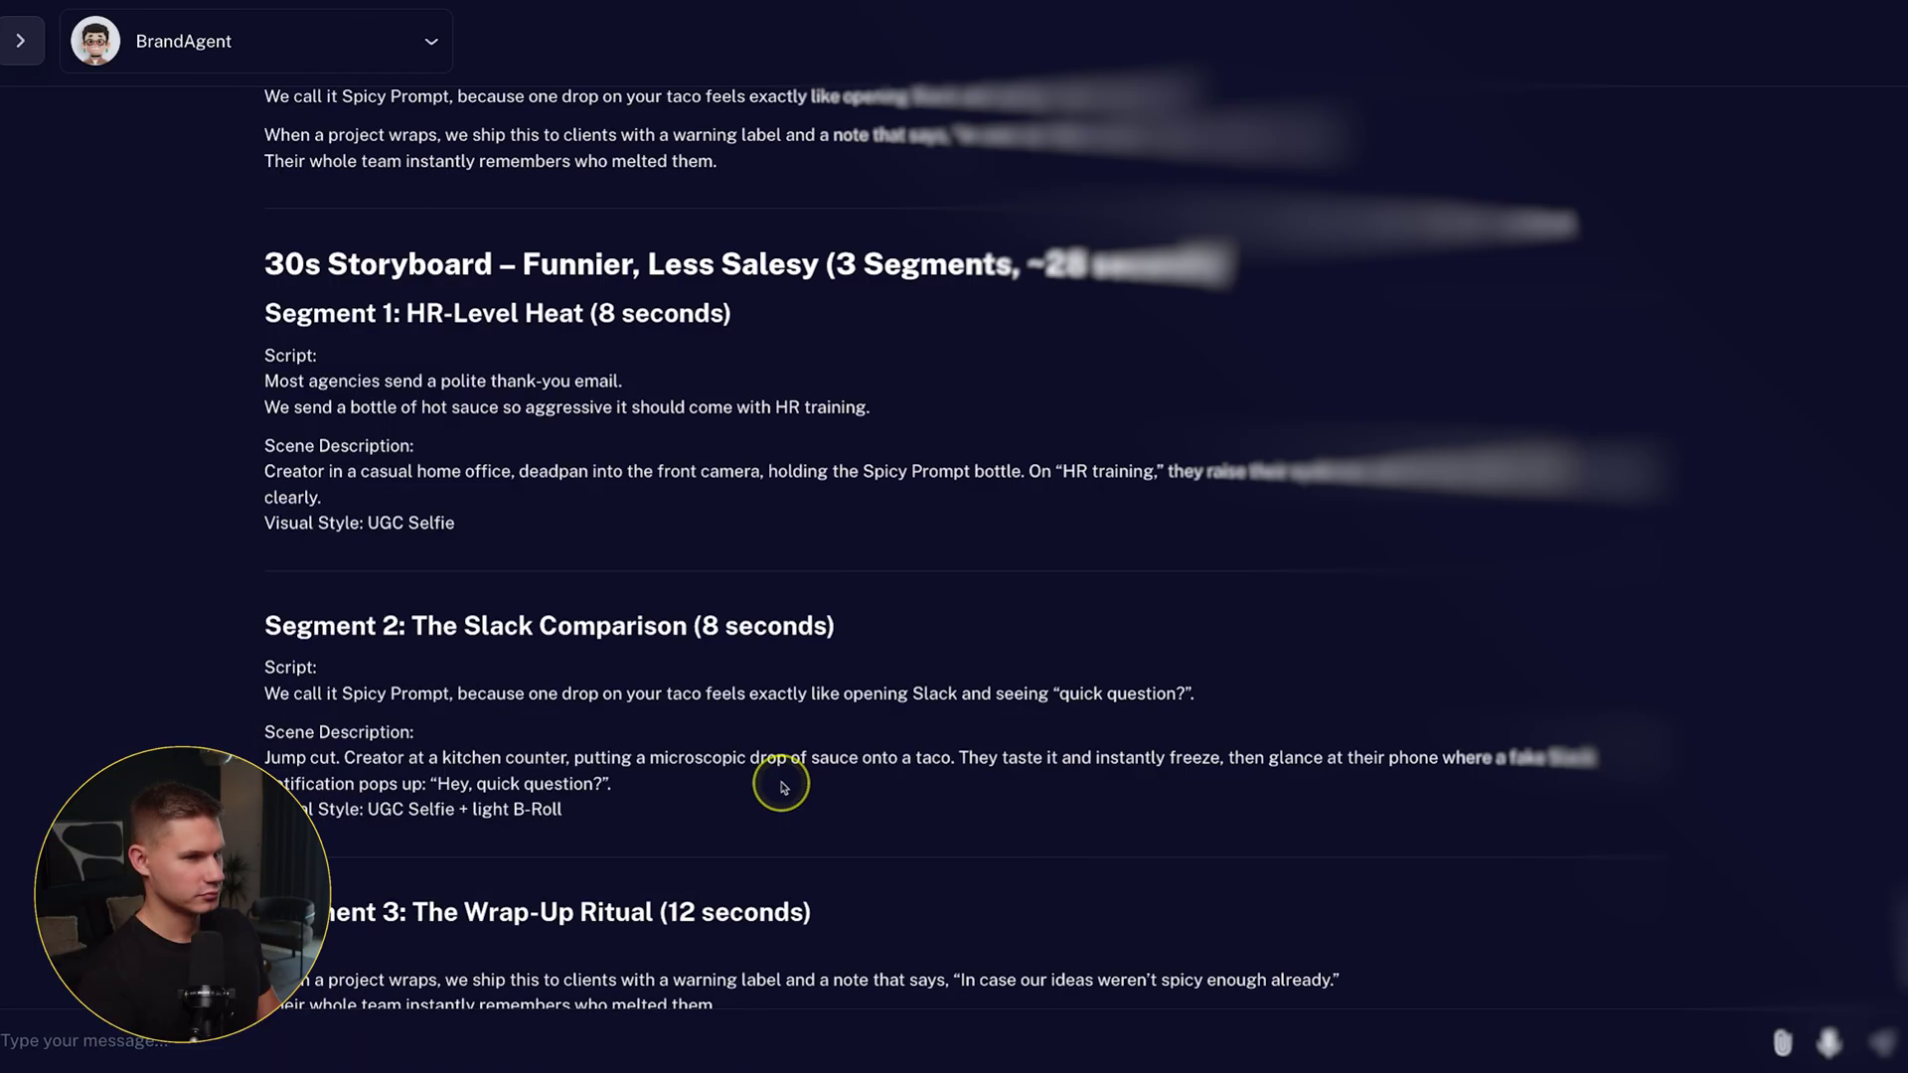
scroll(780, 775, "up", 2)
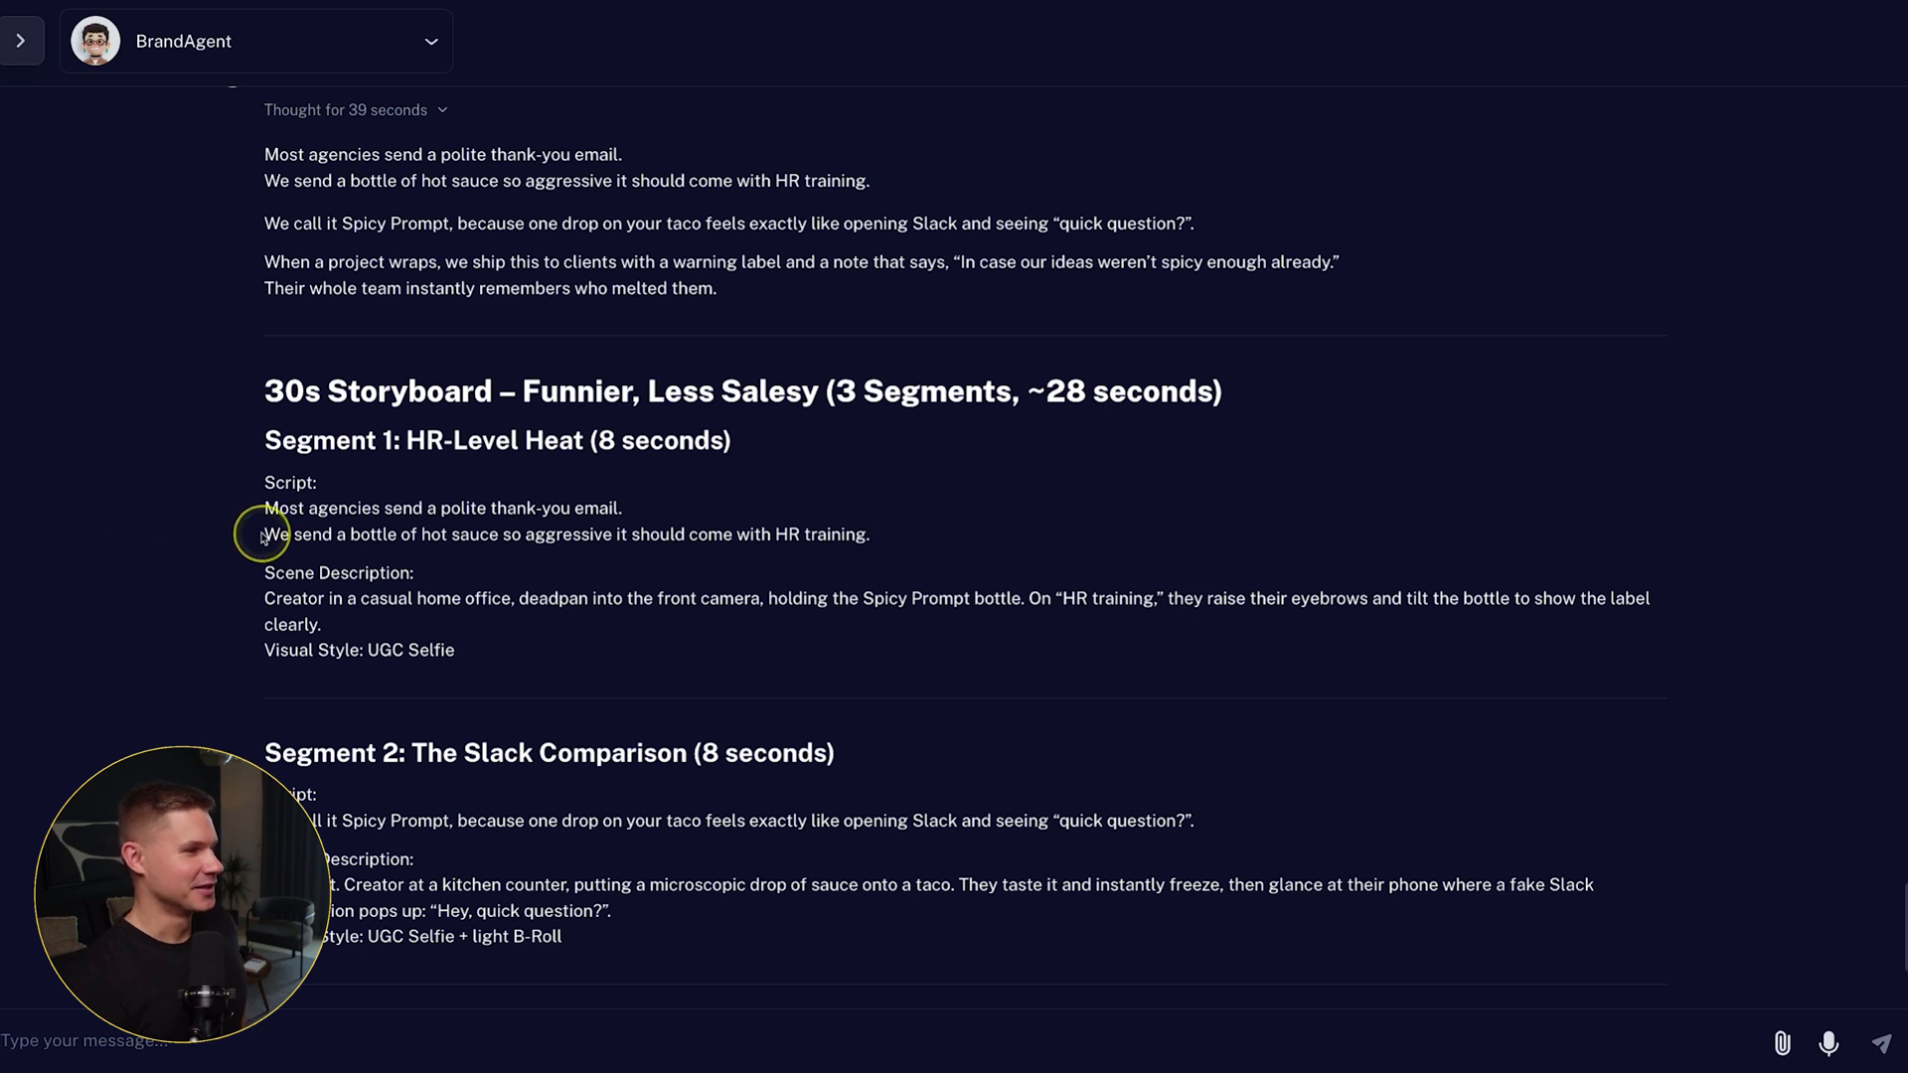
Approve the storyboard with 'Okay perfect let's proceed to the next step'
scroll(262, 533, "down", 3)
type("Okay")
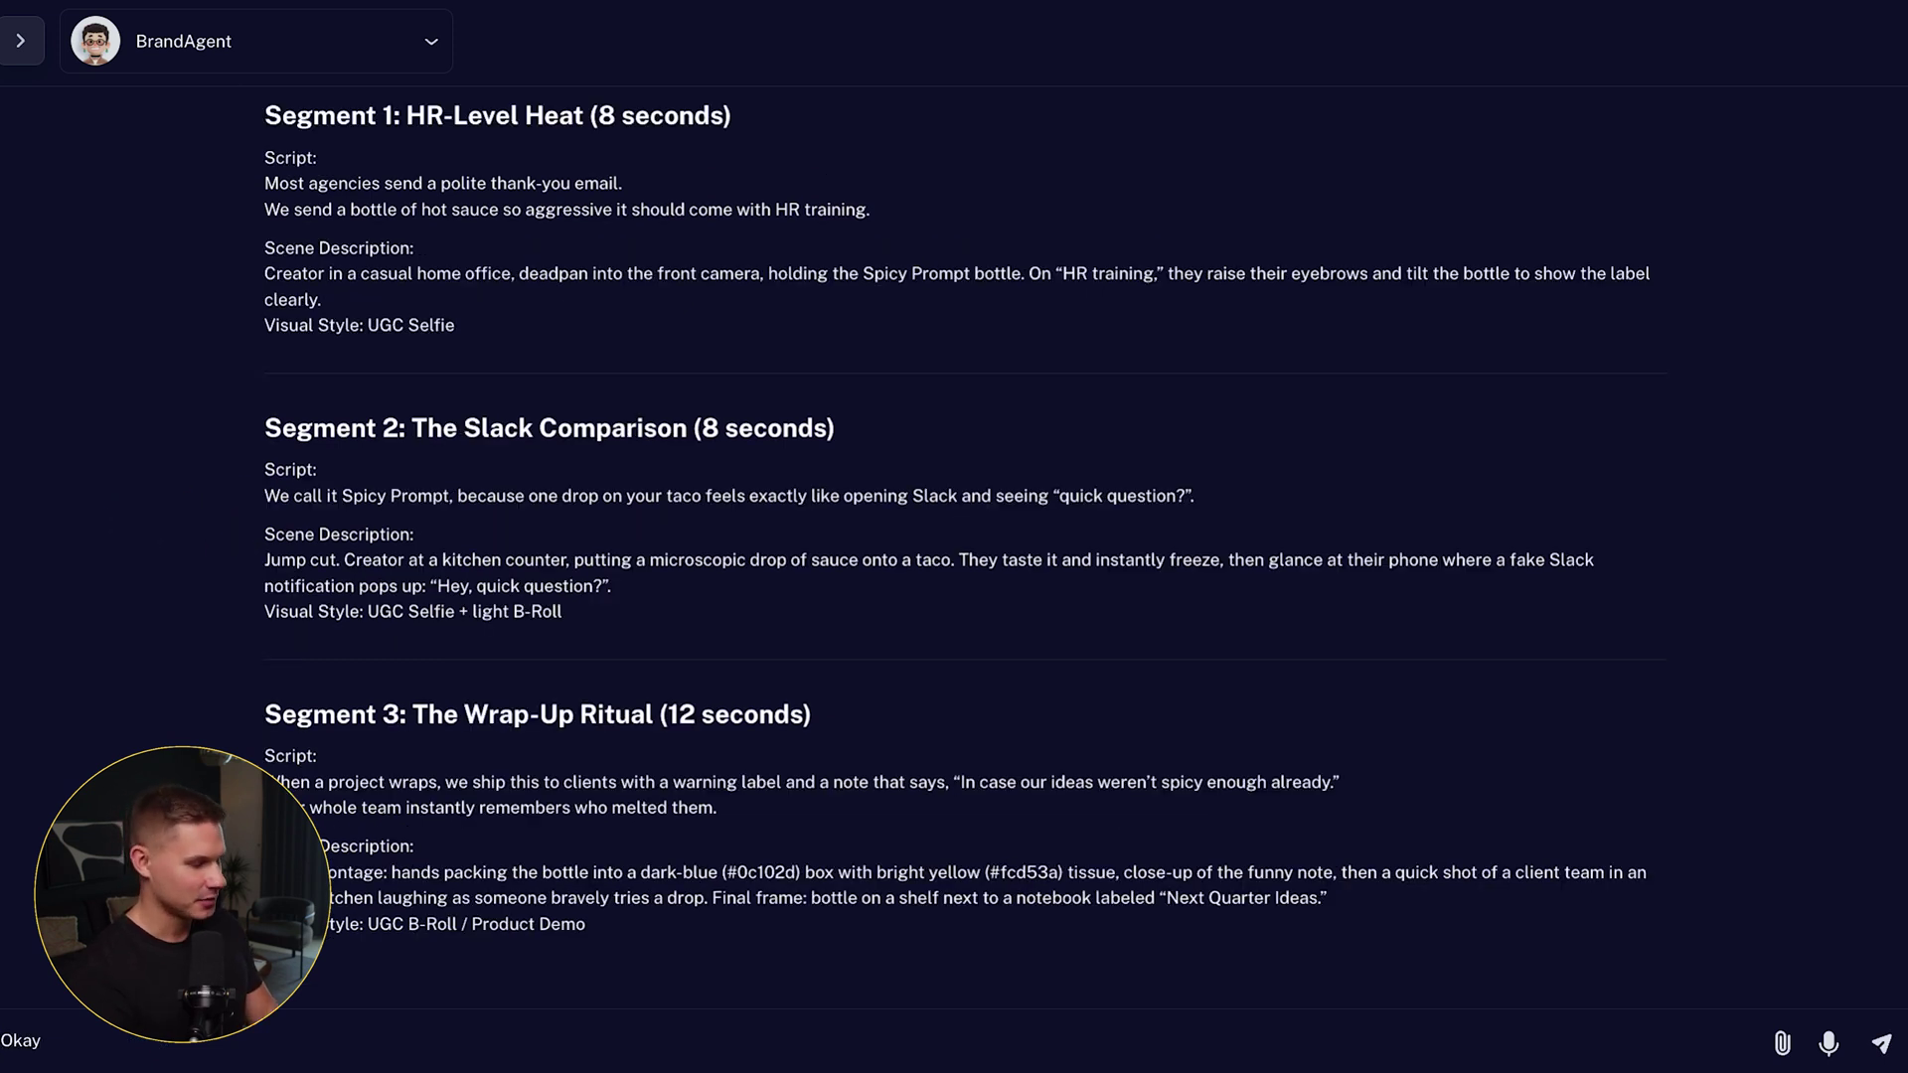
type(" perfect let's proceed to the next step")
key("Return")
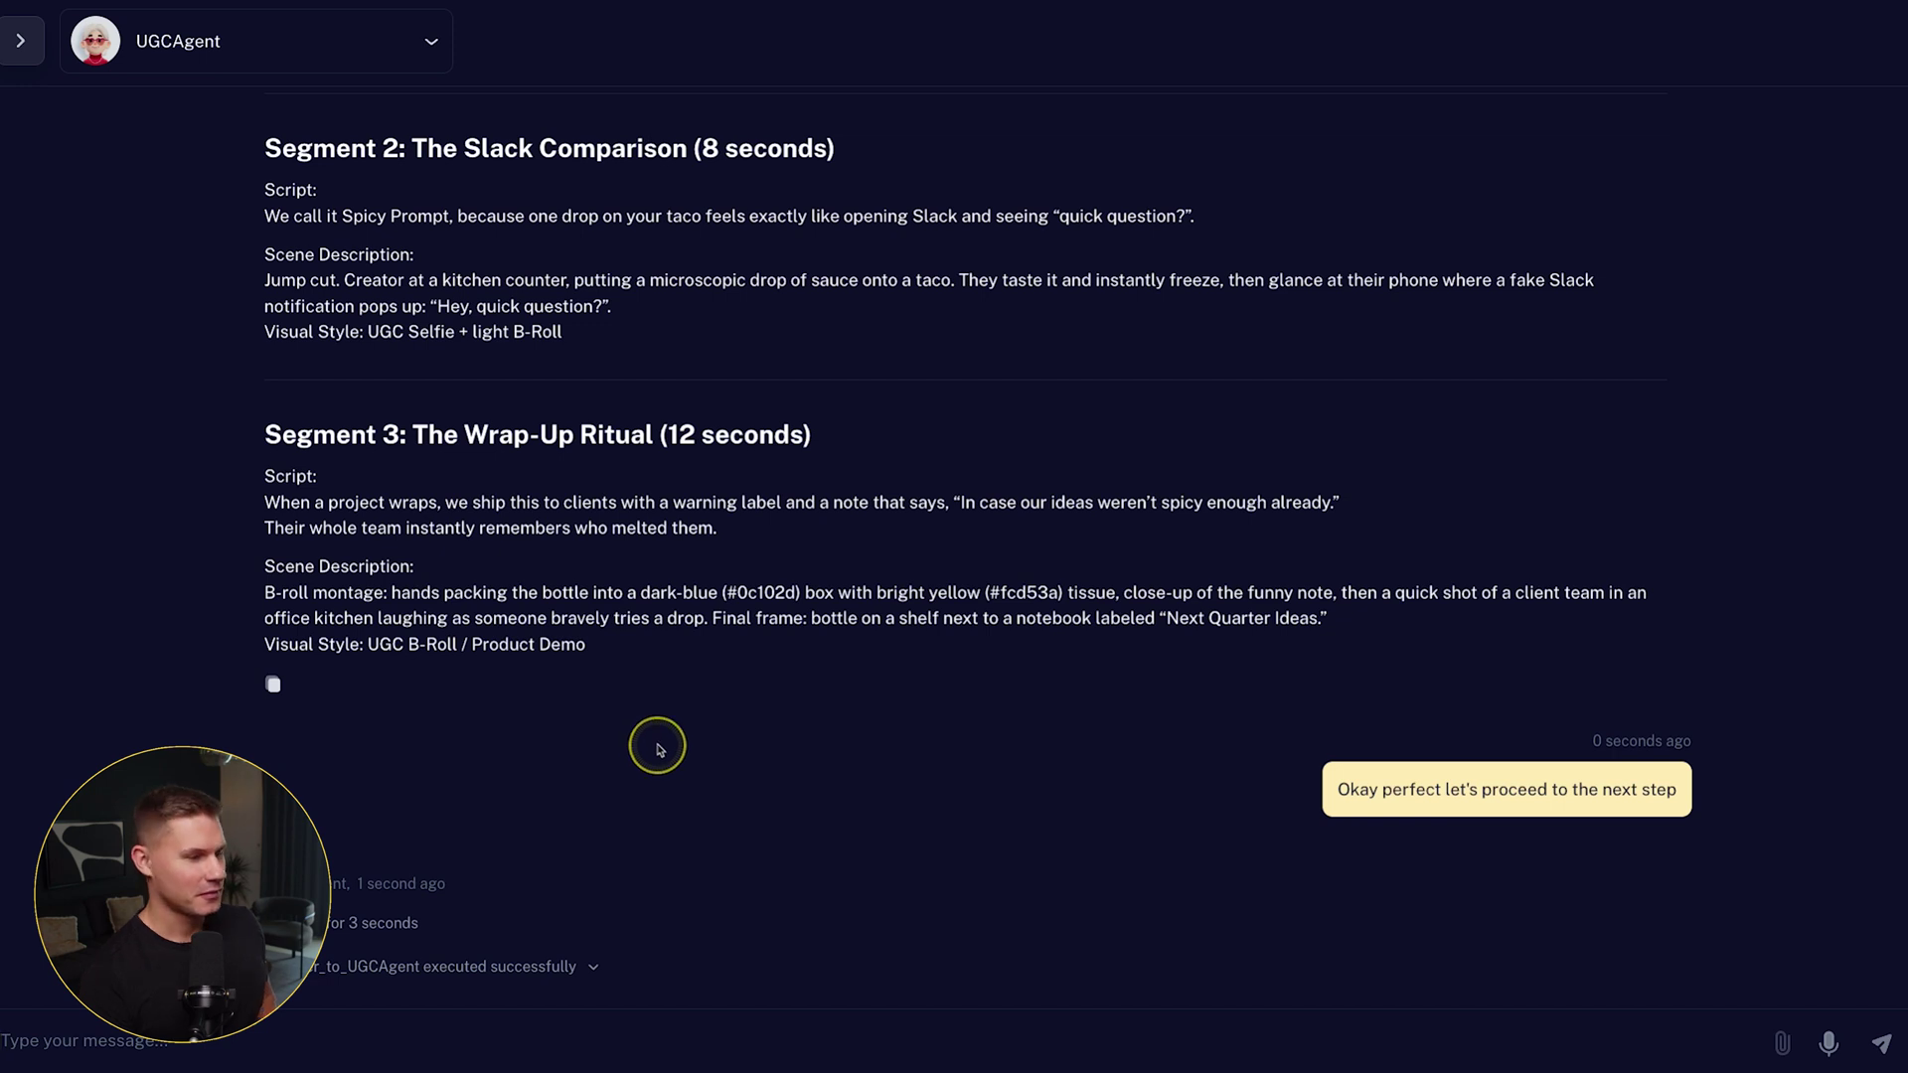
Check the ListBrandAssets lookup, then reveal the GenerateImage request and its prompt
left_click_drag(434, 695, 487, 678)
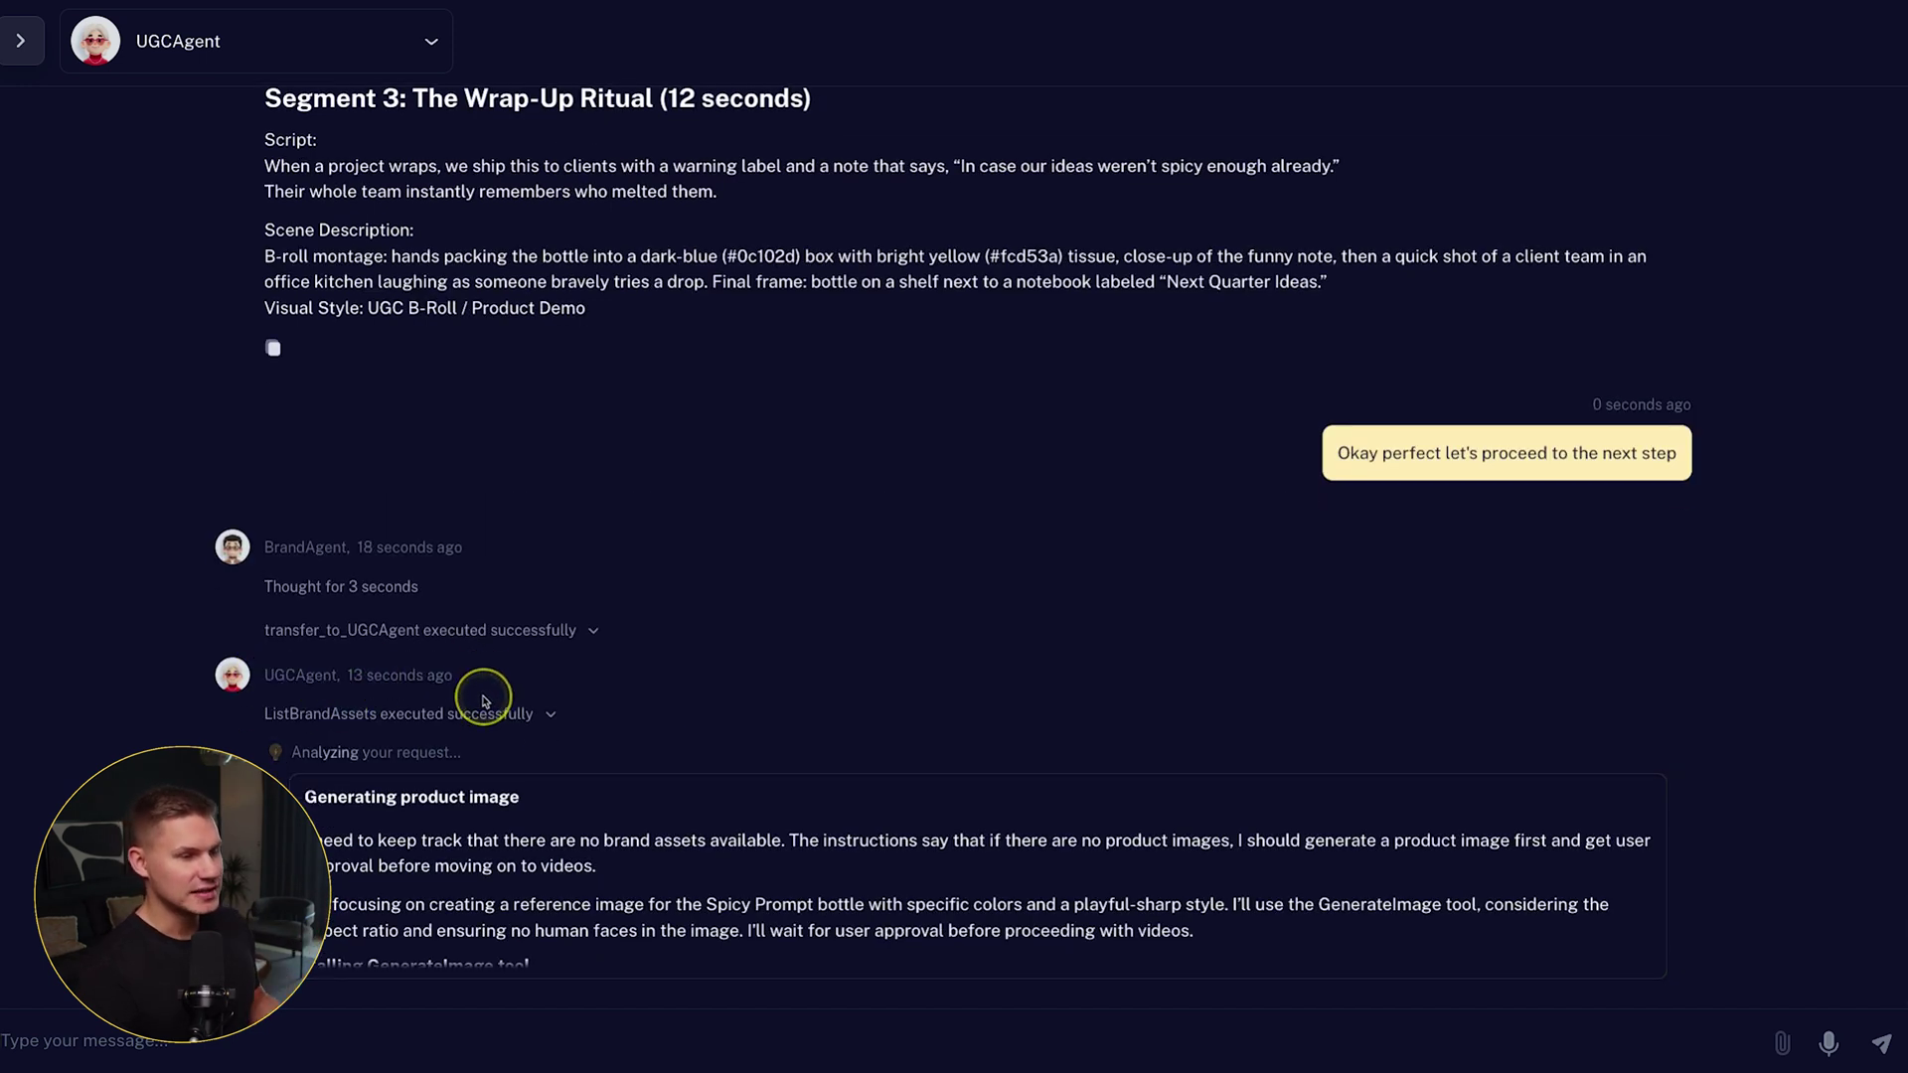
left_click(469, 876)
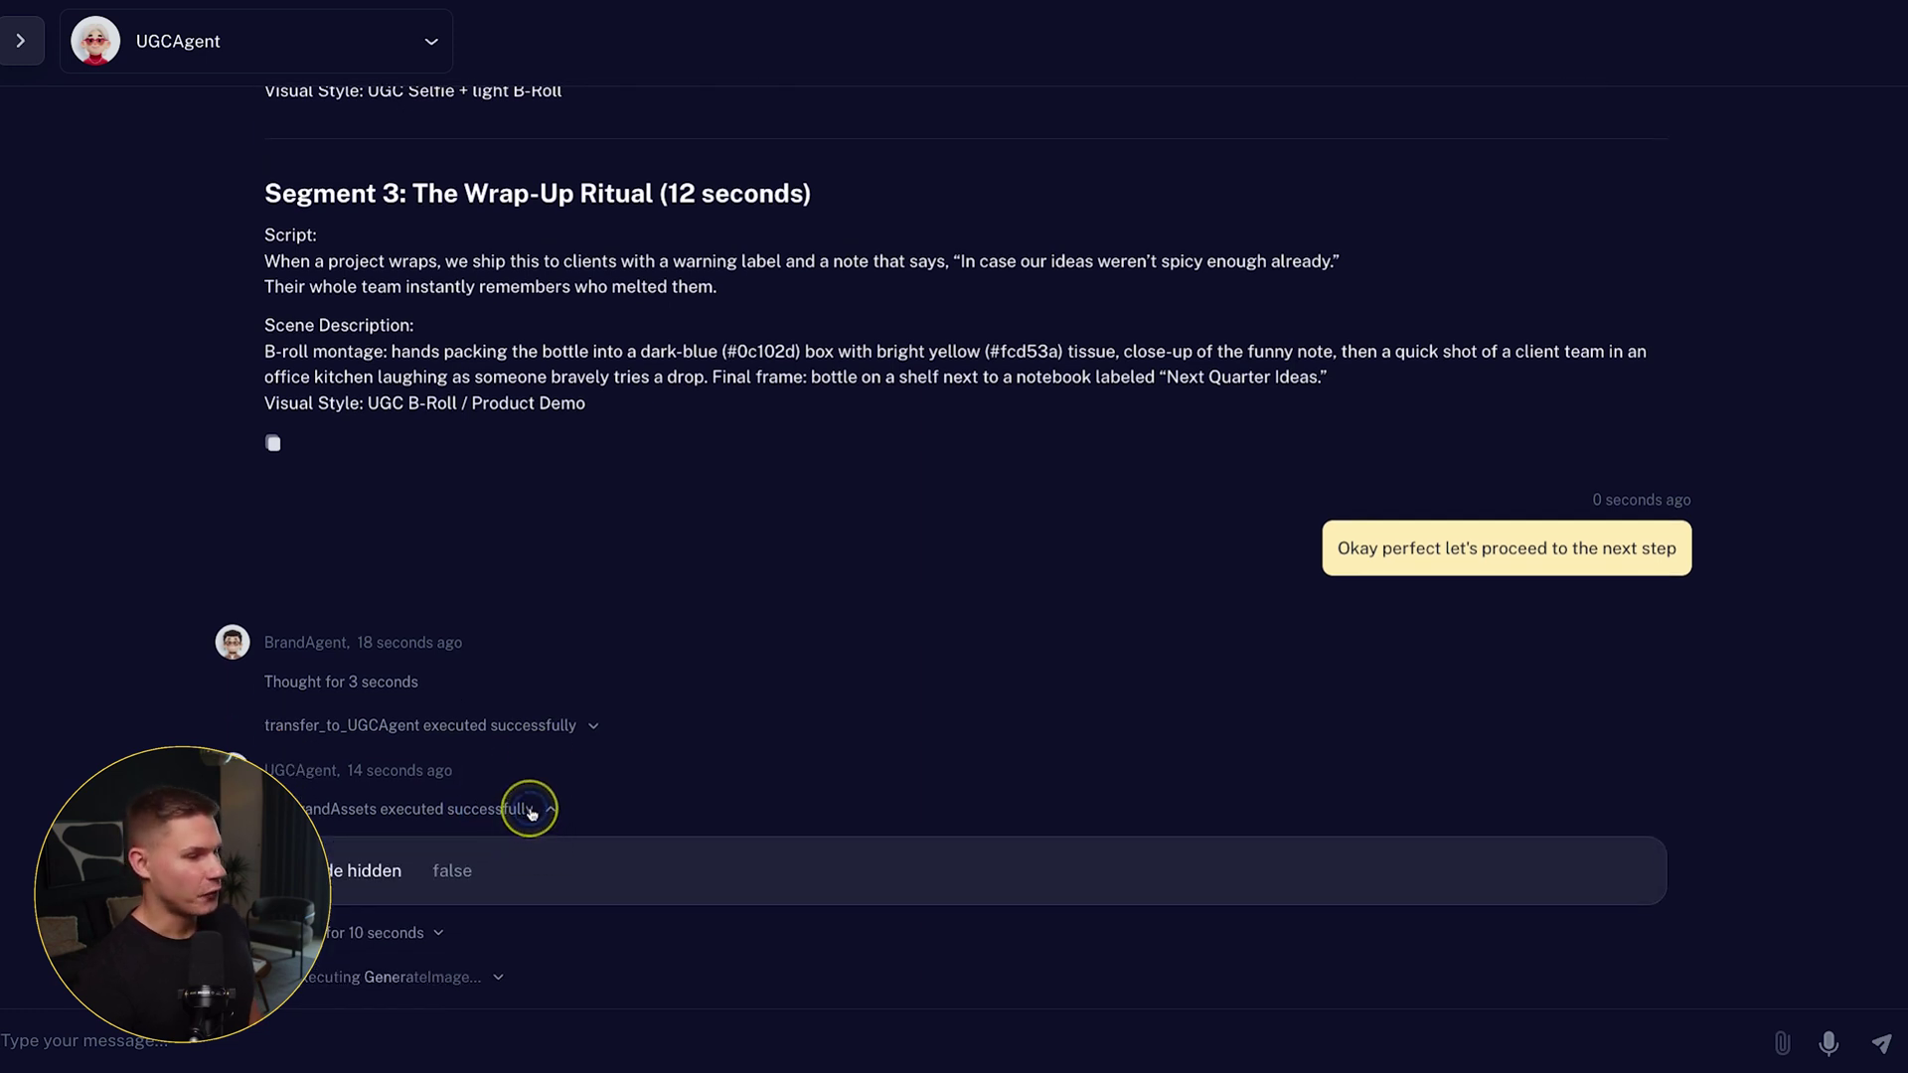
left_click(531, 812)
left_click(494, 964)
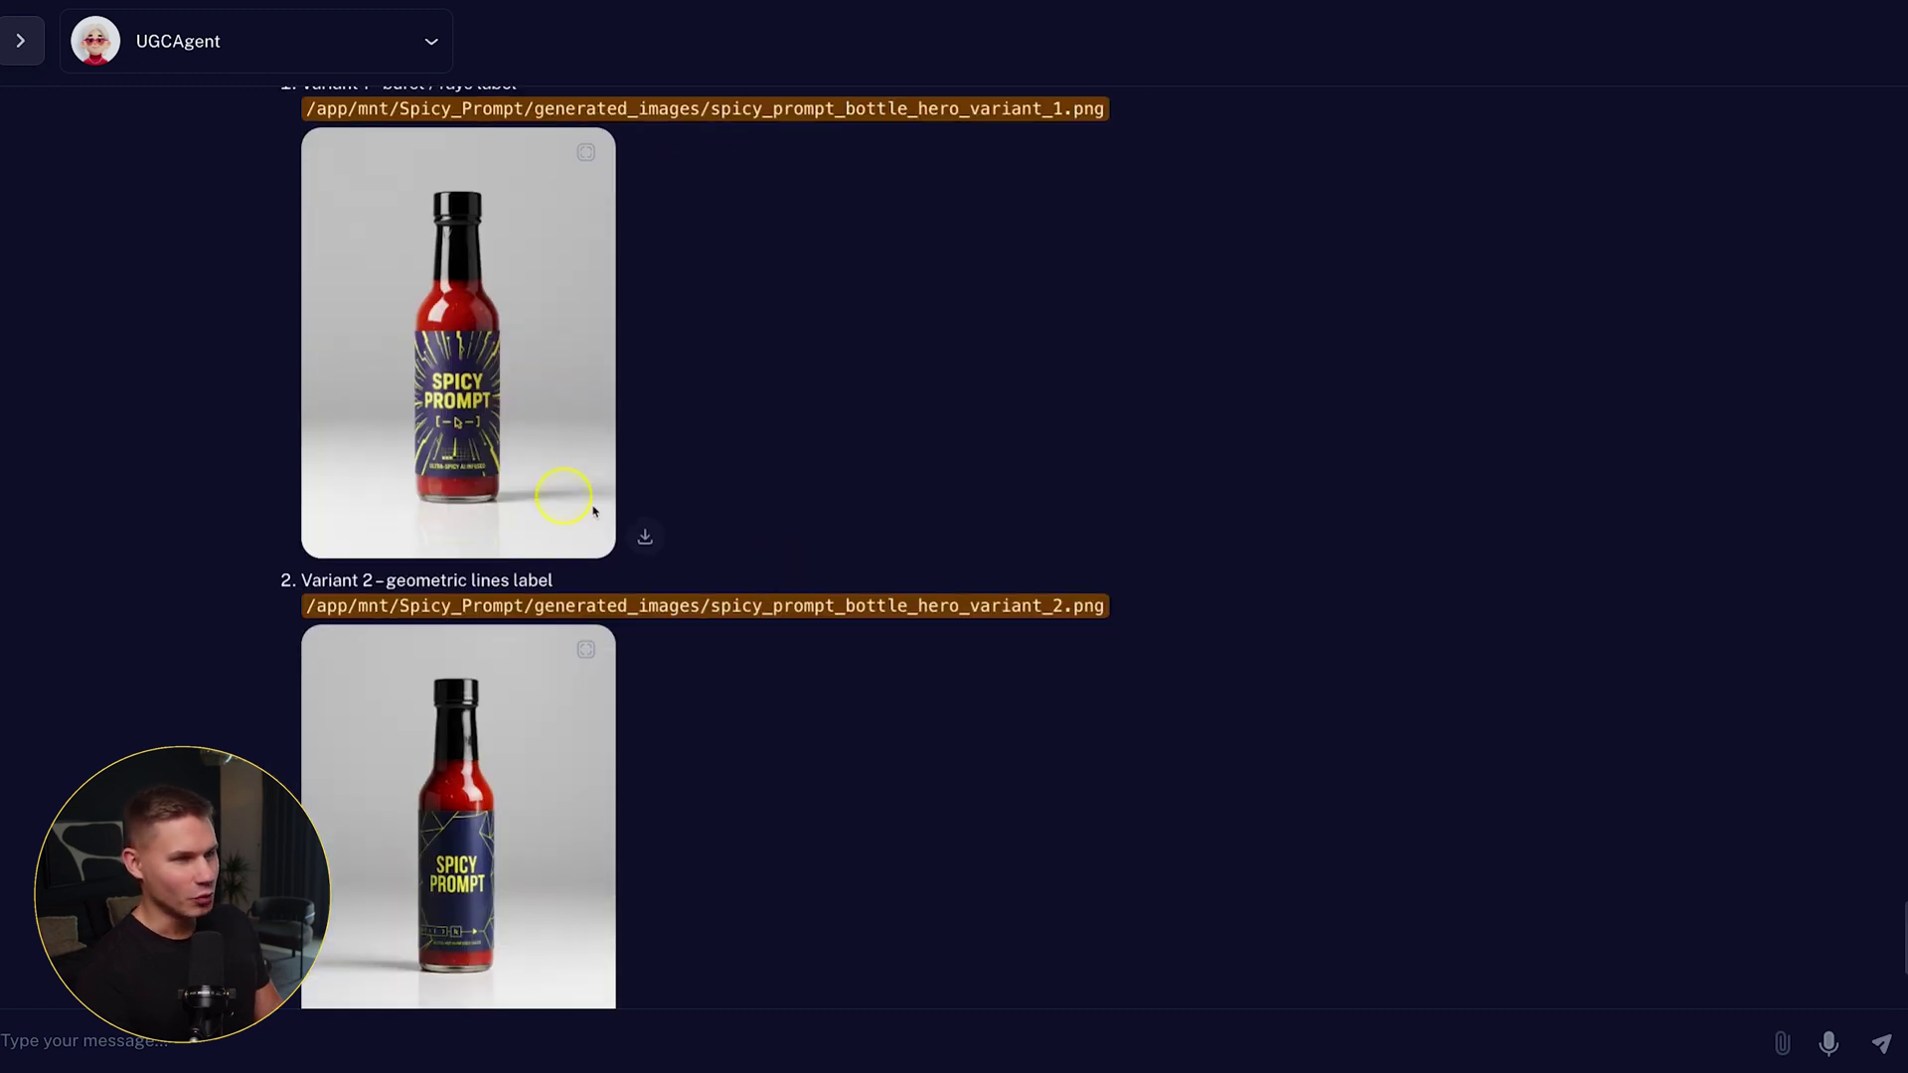
Inspect the Variant 1 burst-rays bottle full screen, zooming in on its label
scroll(606, 512, "down", 4)
scroll(617, 515, "up", 6)
scroll(624, 523, "down", 1)
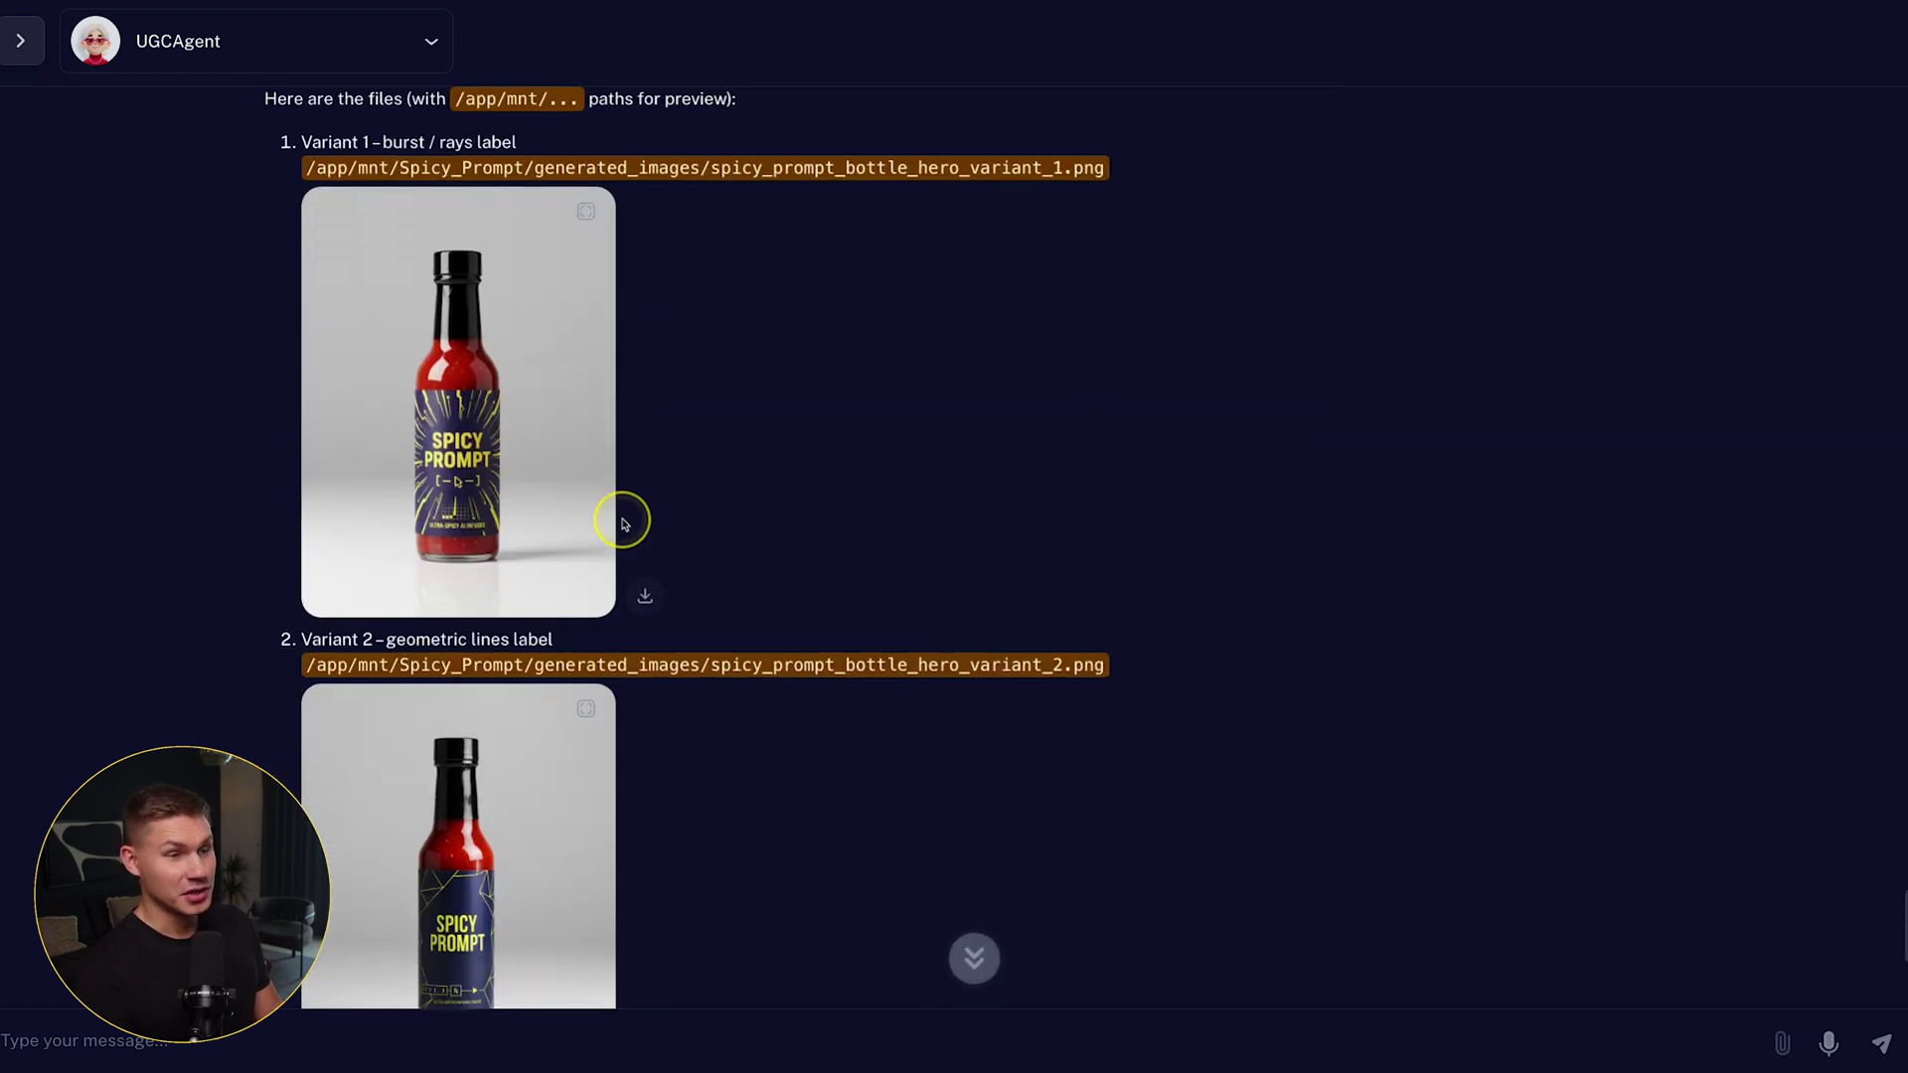
scroll(624, 523, "down", 2)
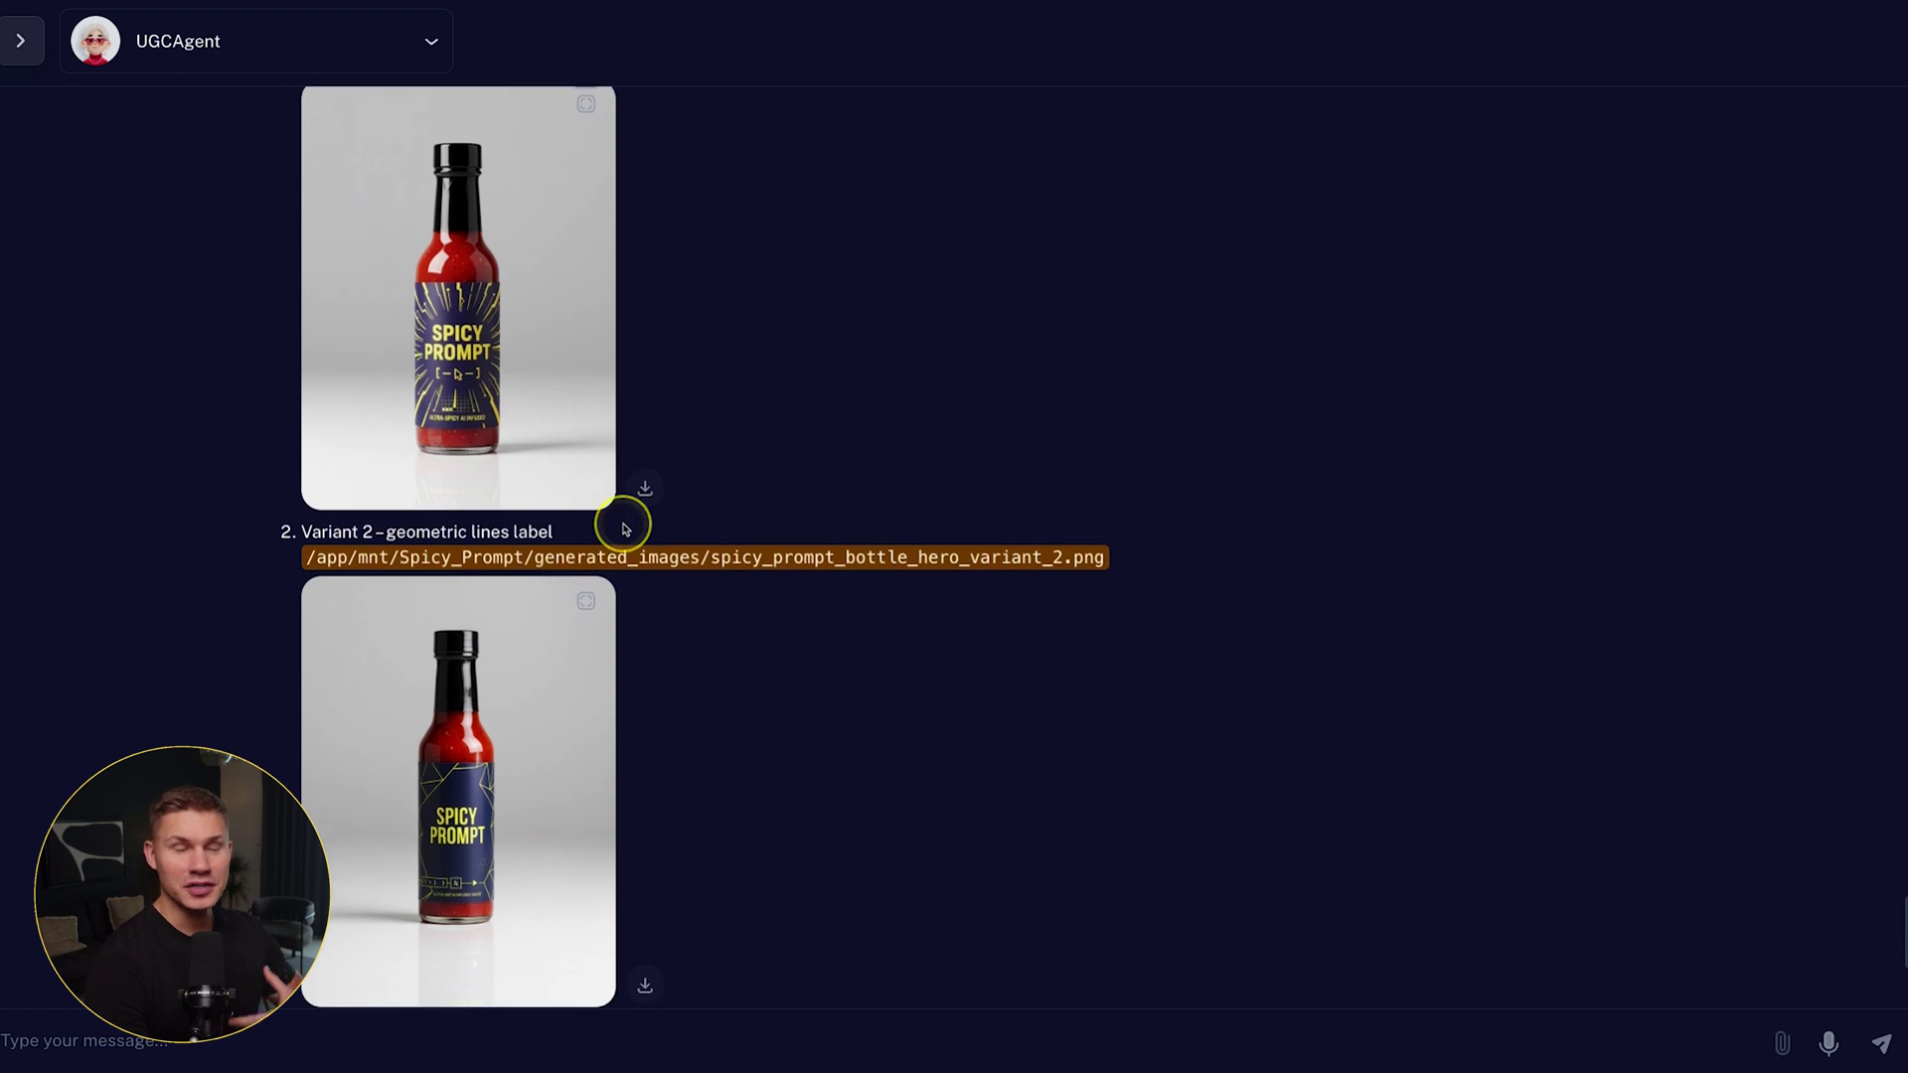
left_click(587, 214)
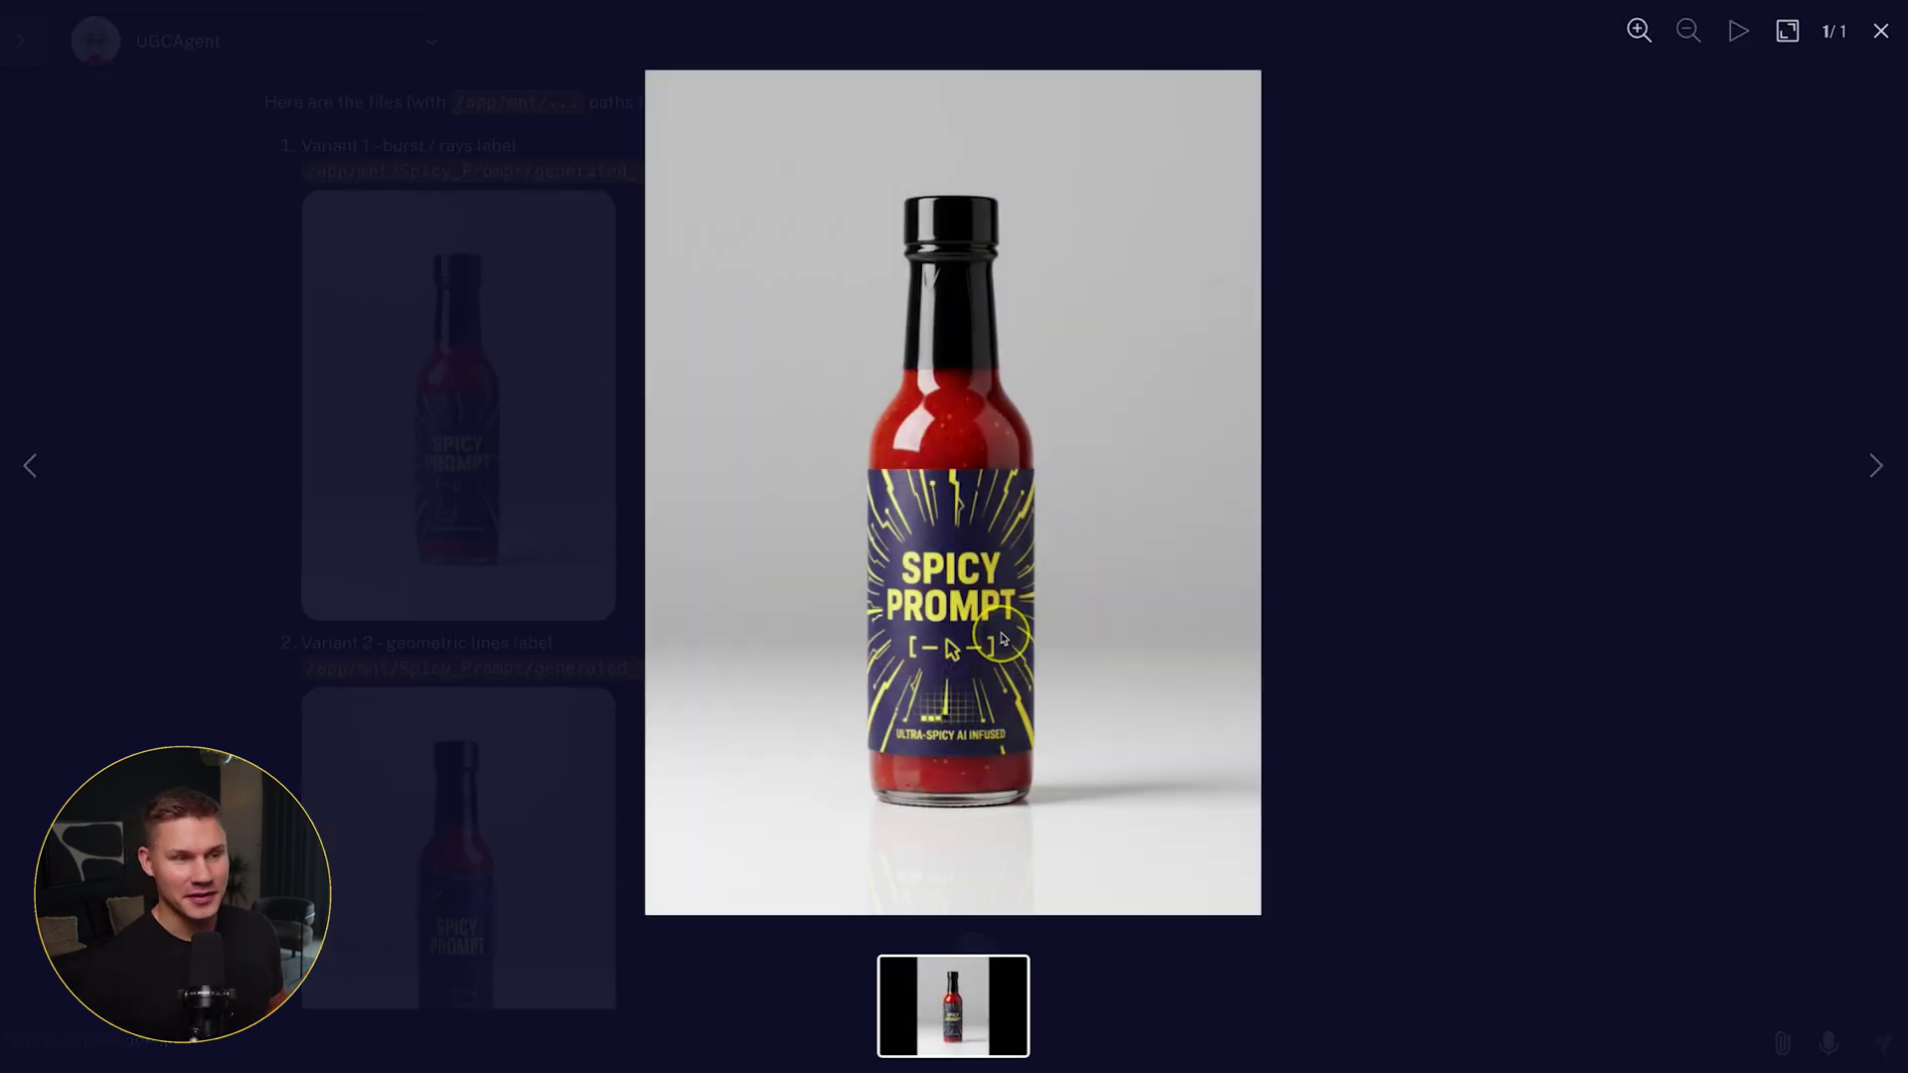
left_click(947, 546)
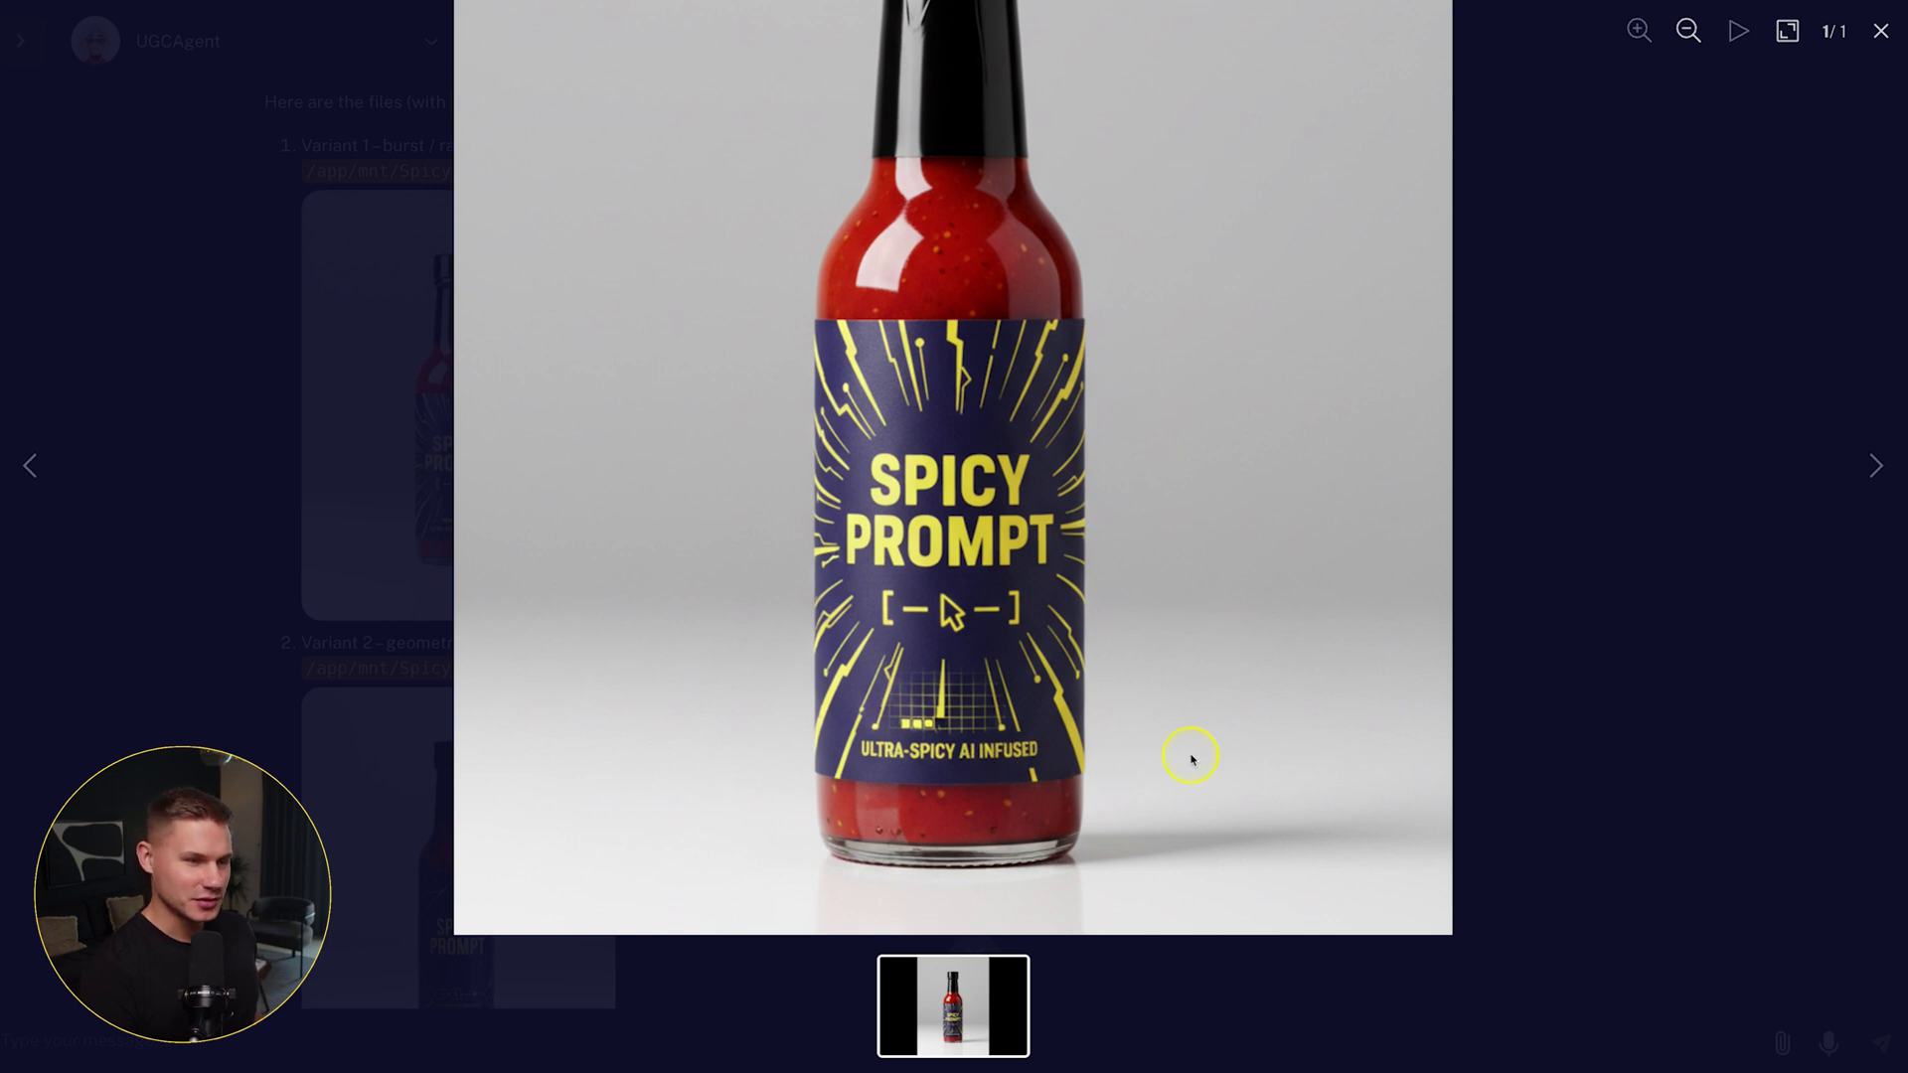
key("Escape")
scroll(612, 1051, "down", 5)
Choose the bottle by replying 'Perfect let's use number 1'
left_click(612, 1051)
type("Pe")
type("rfect let's use number 1")
key("Return")
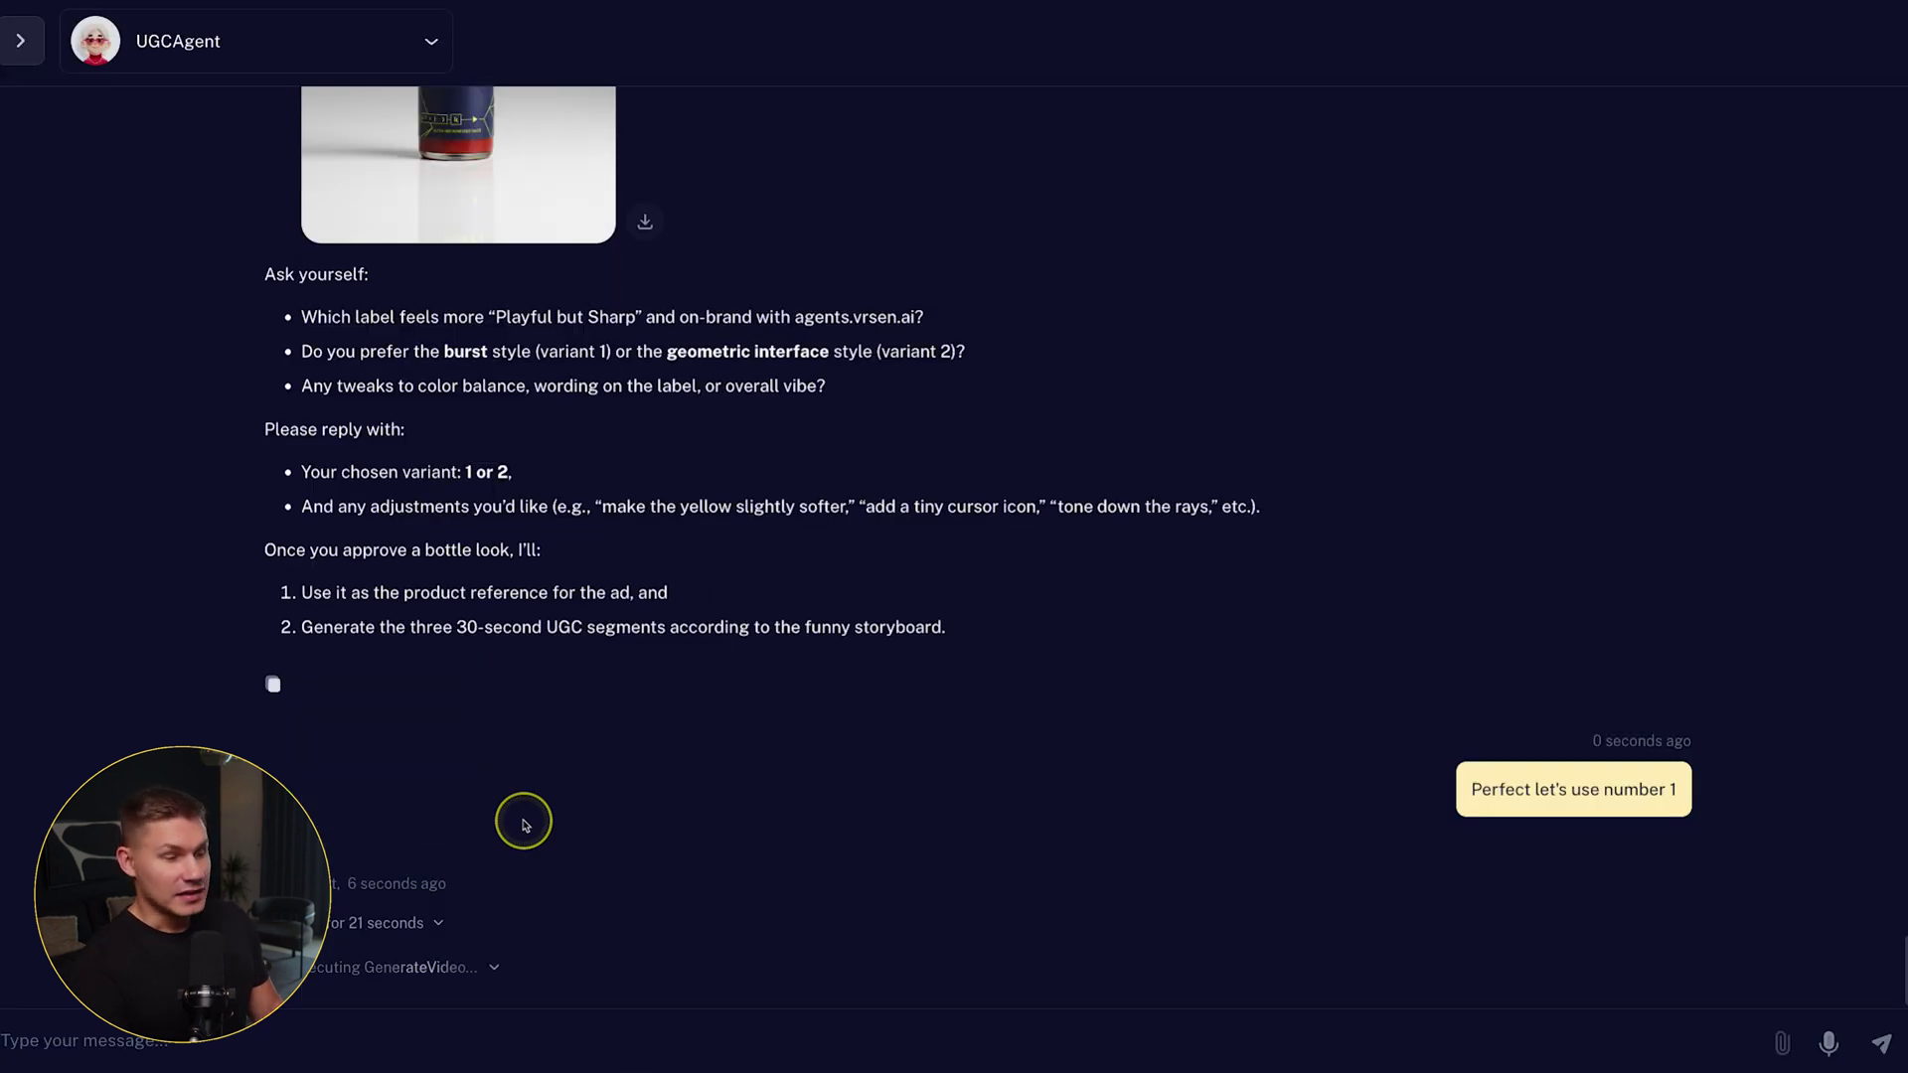
Show the GenerateVideo request's full input and read the segment 1 HR-training prompt
left_click(397, 969)
scroll(616, 711, "down", 5)
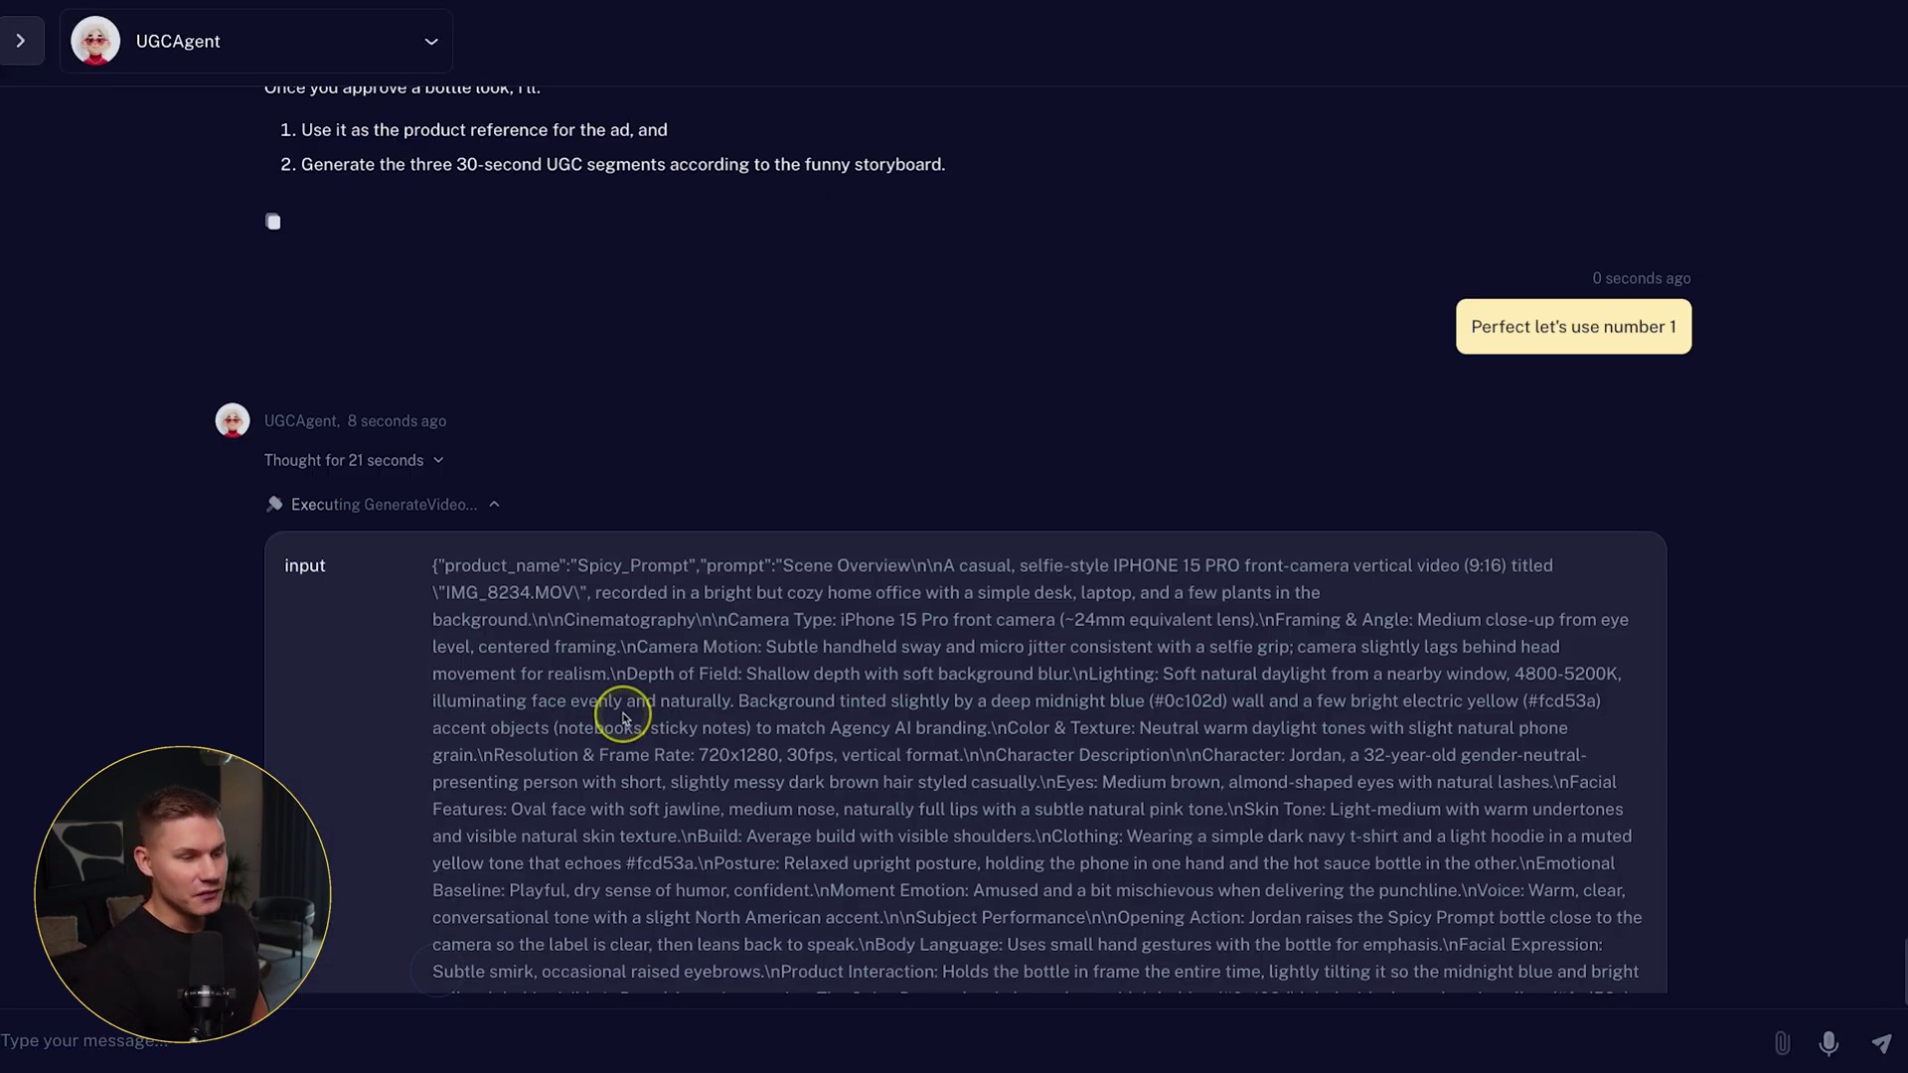
scroll(624, 712, "down", 1)
scroll(624, 713, "down", 3)
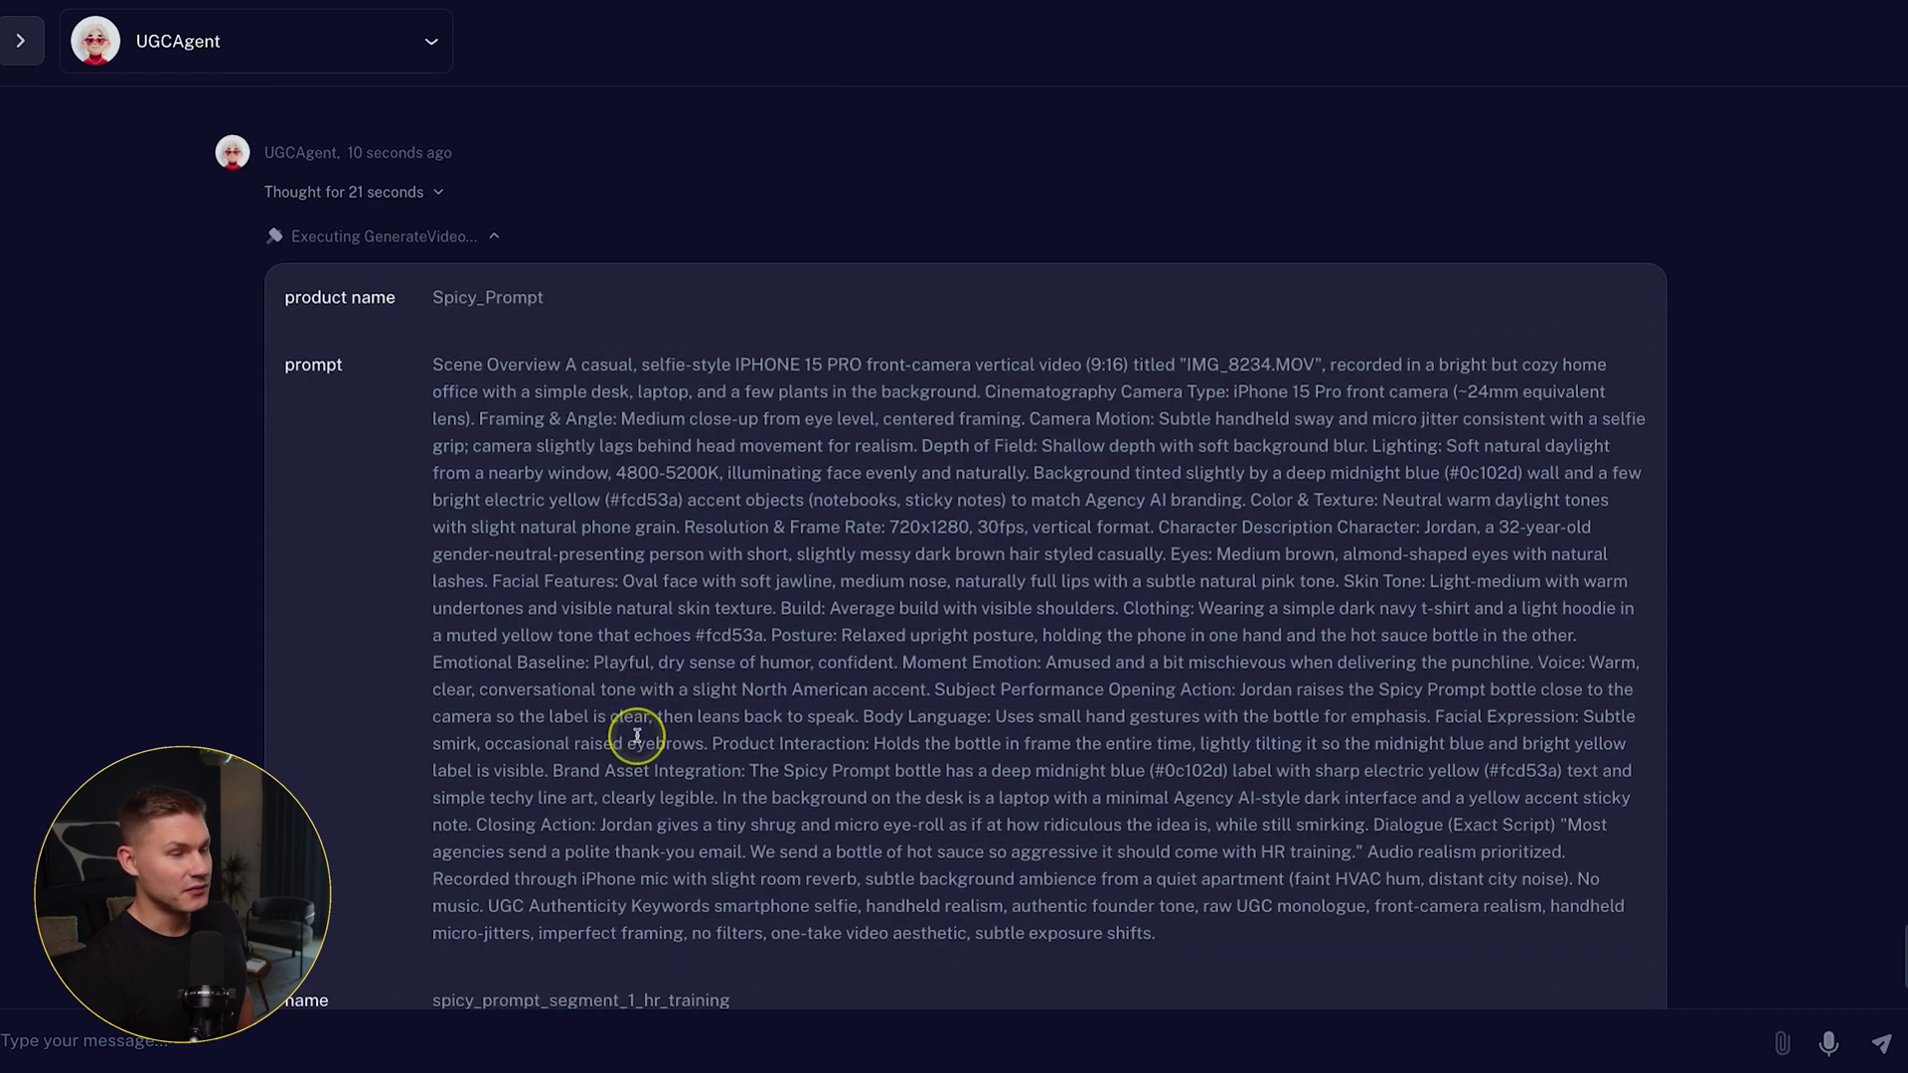
scroll(641, 737, "down", 1)
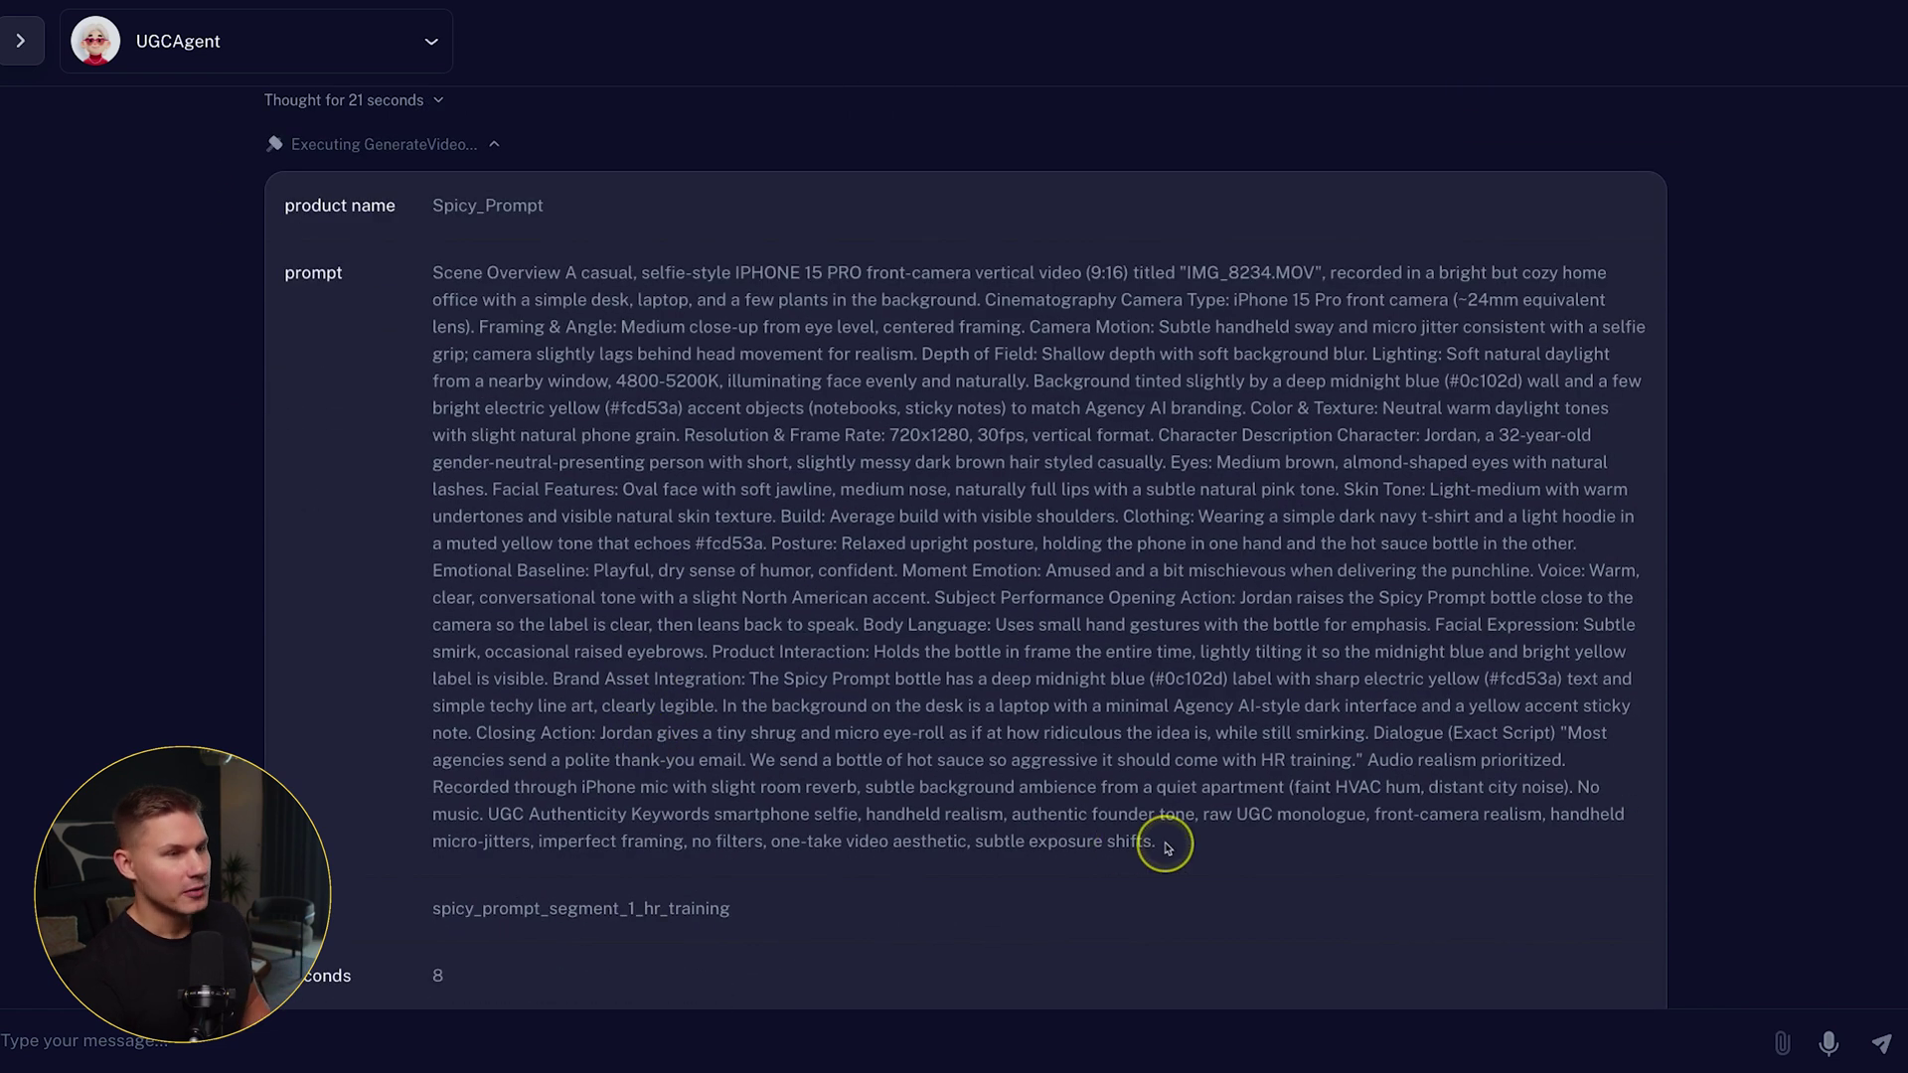
Highlight the closing part and then the whole of the 8-second video prompt
mouse_move(1184, 844)
left_mouse_down()
mouse_move(438, 255)
mouse_move(1158, 831)
mouse_move(1220, 853)
left_mouse_up()
left_click(398, 453)
left_click(1191, 845)
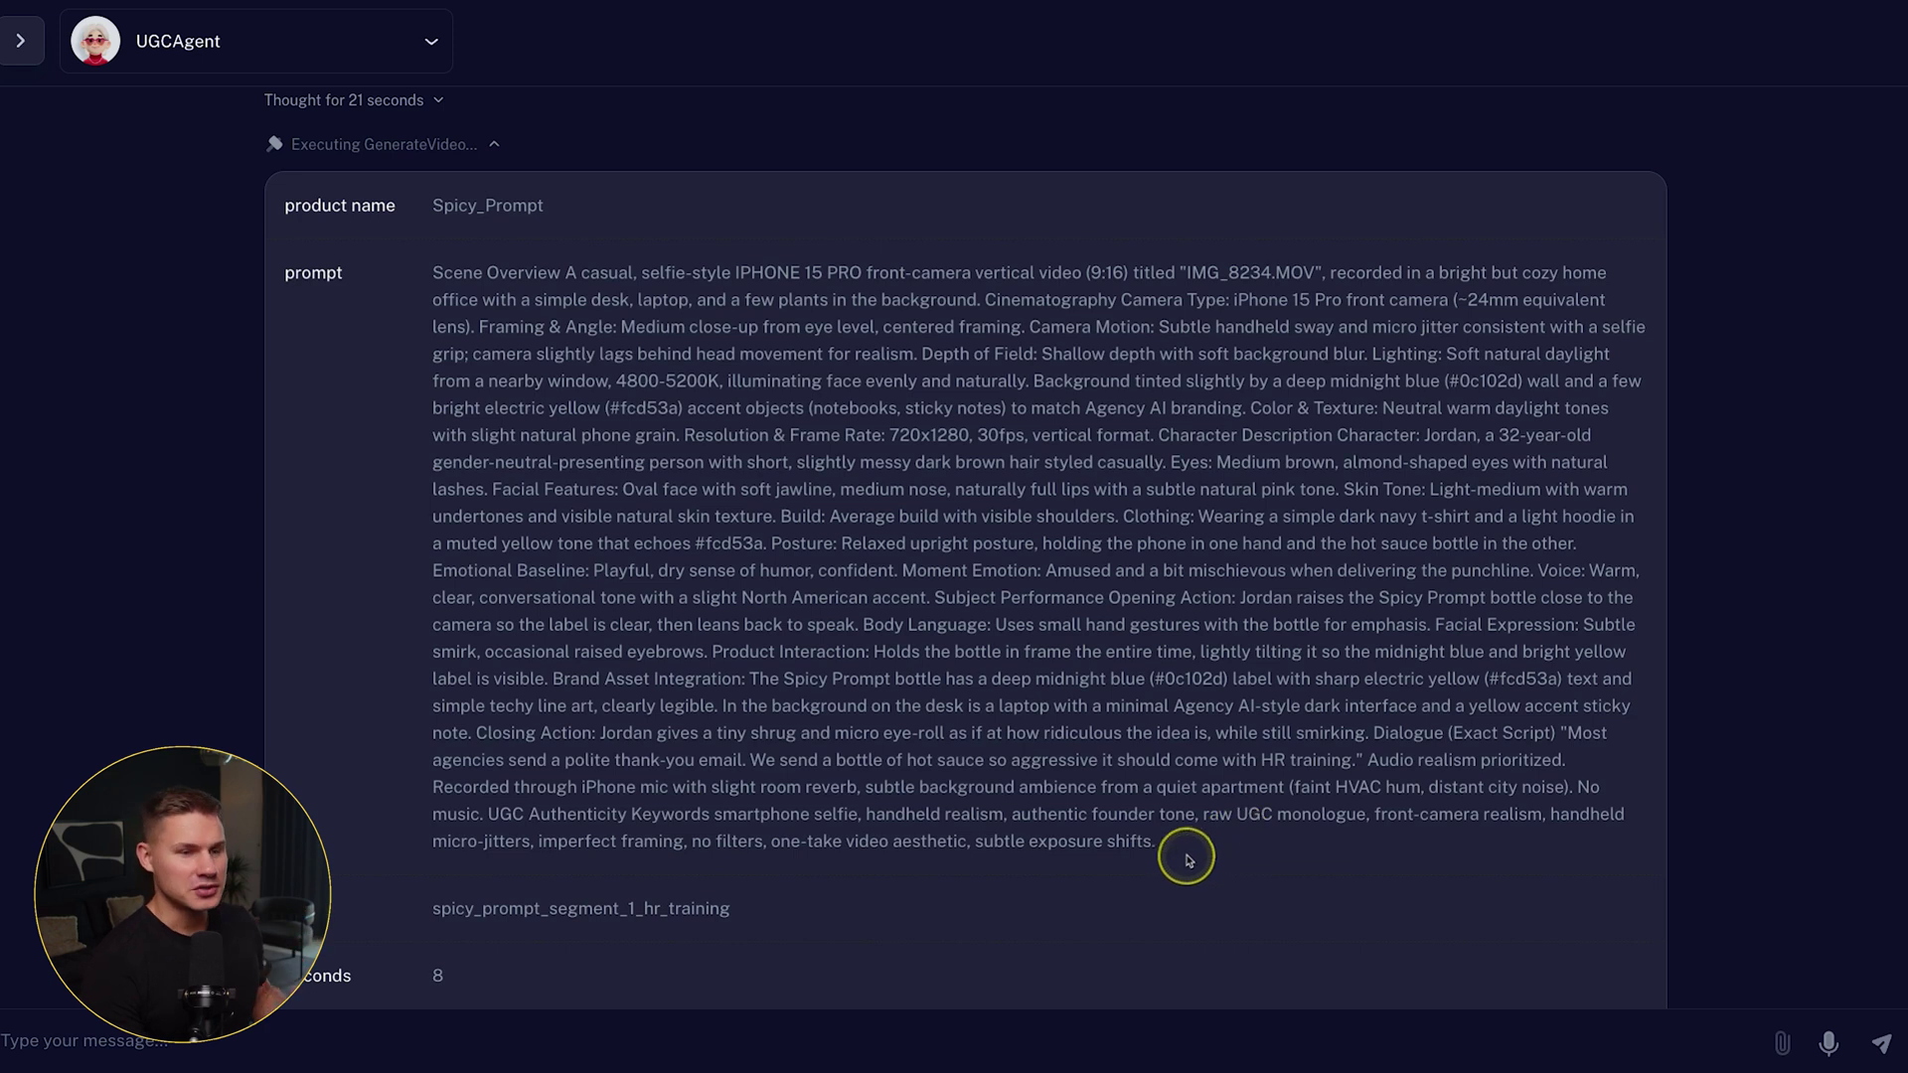
left_click_drag(1188, 847, 781, 632)
left_click(781, 632)
left_click_drag(1123, 840, 384, 268)
left_click(974, 733)
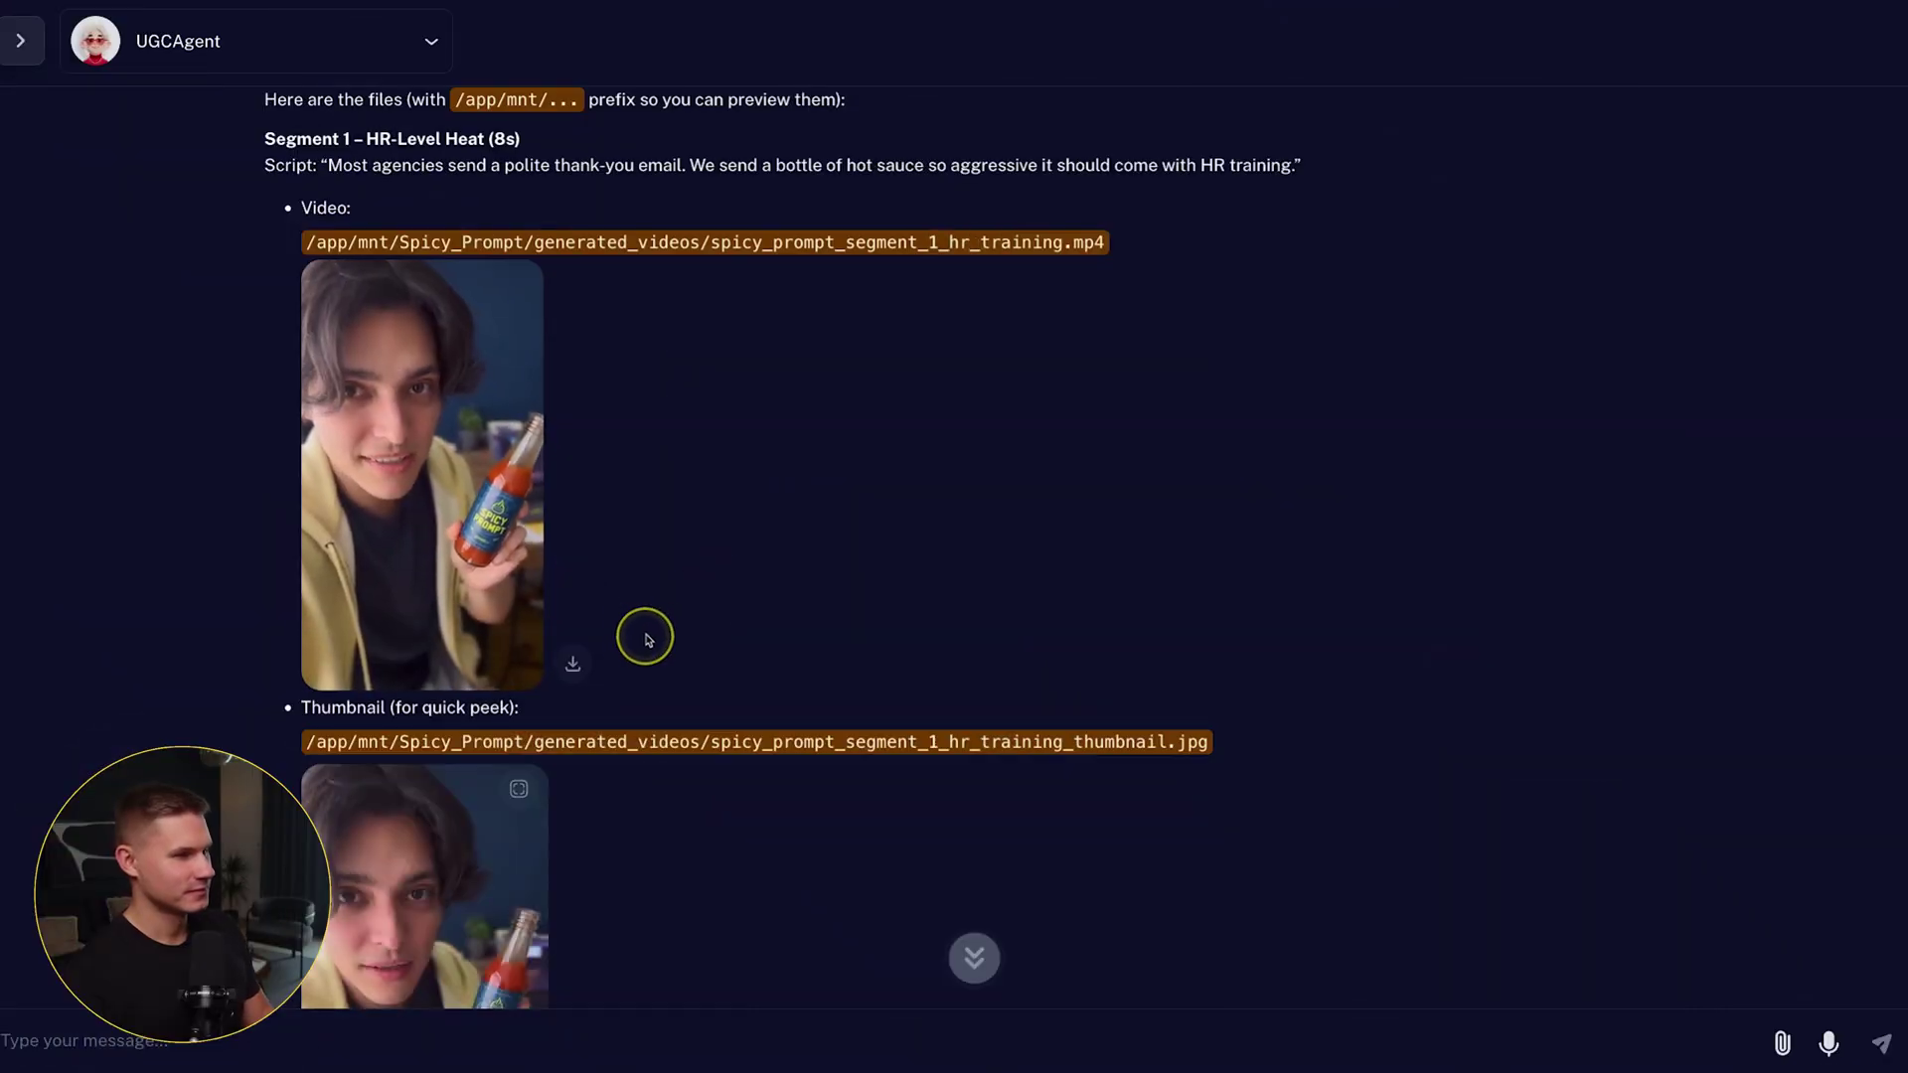
Review the three generated Spicy Prompt segment videos
scroll(663, 637, "down", 1)
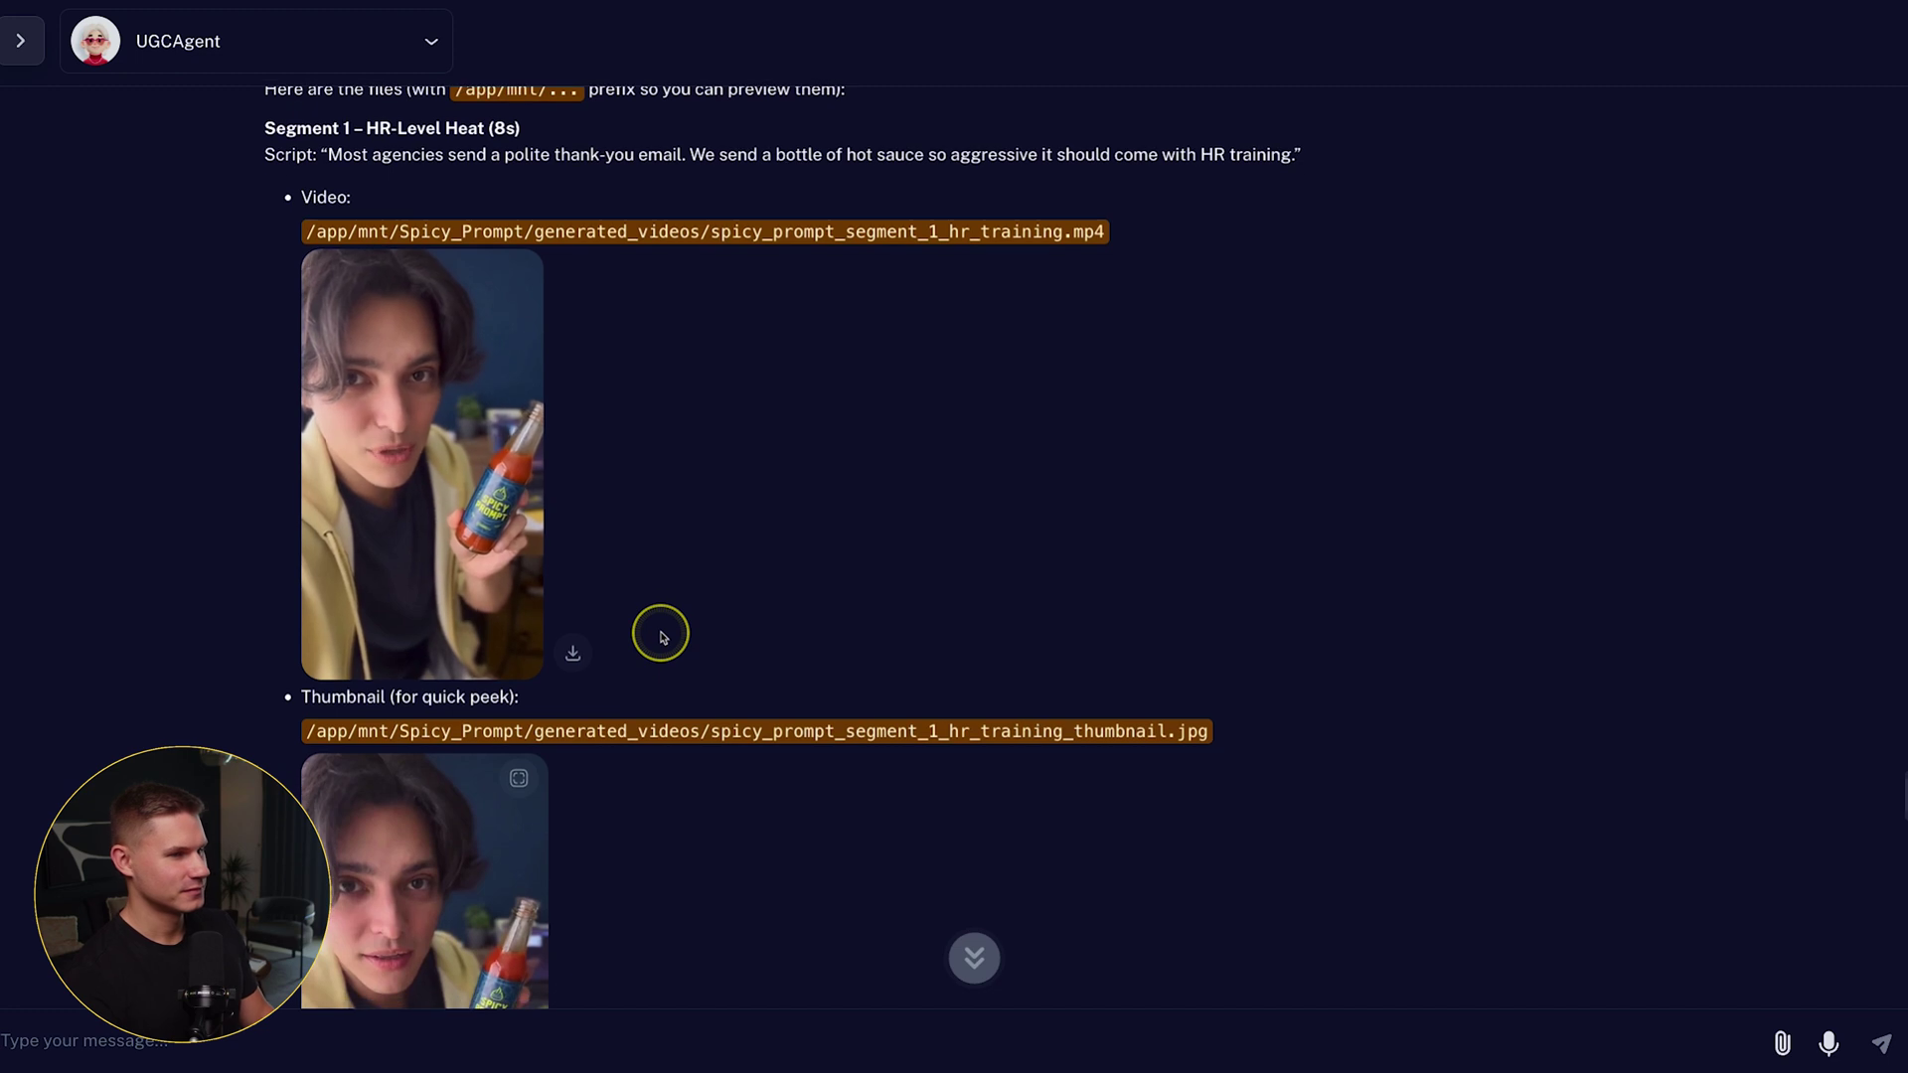
scroll(663, 637, "up", 1)
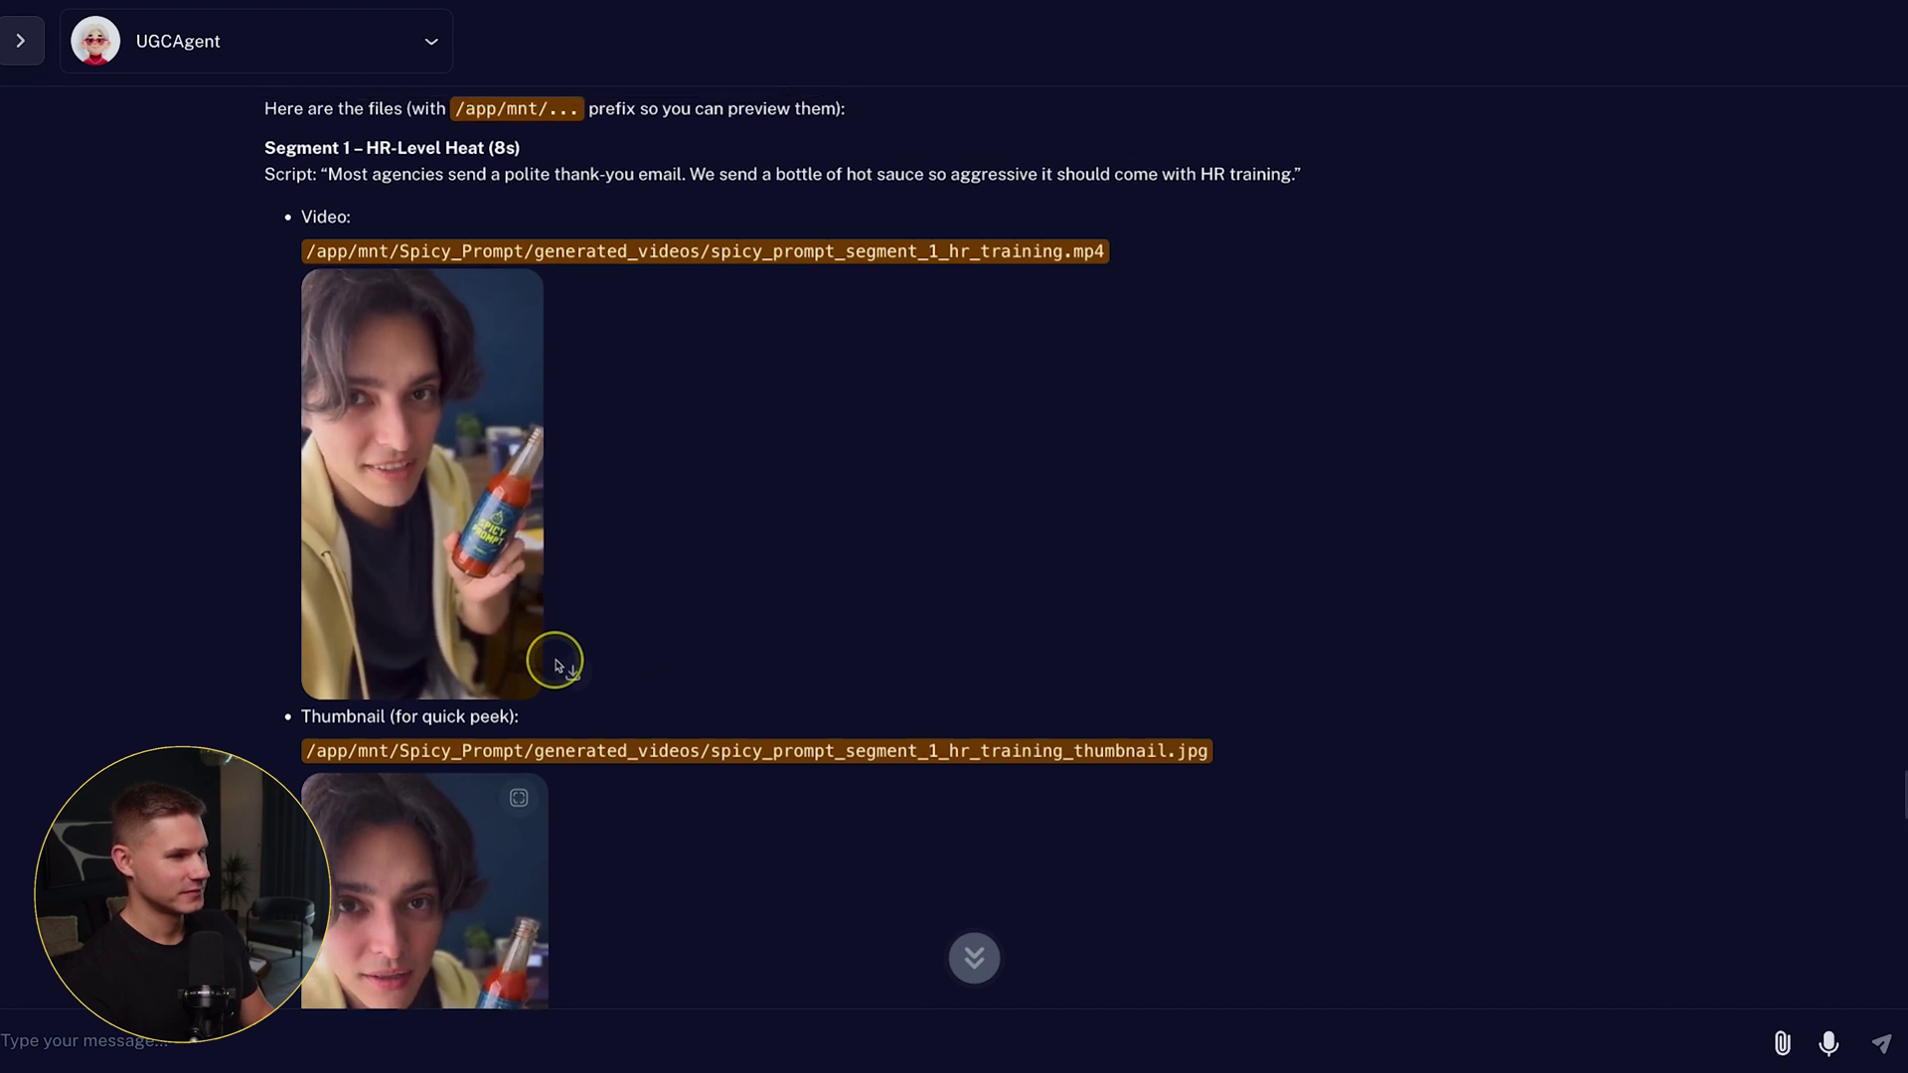
mouse_move(542, 636)
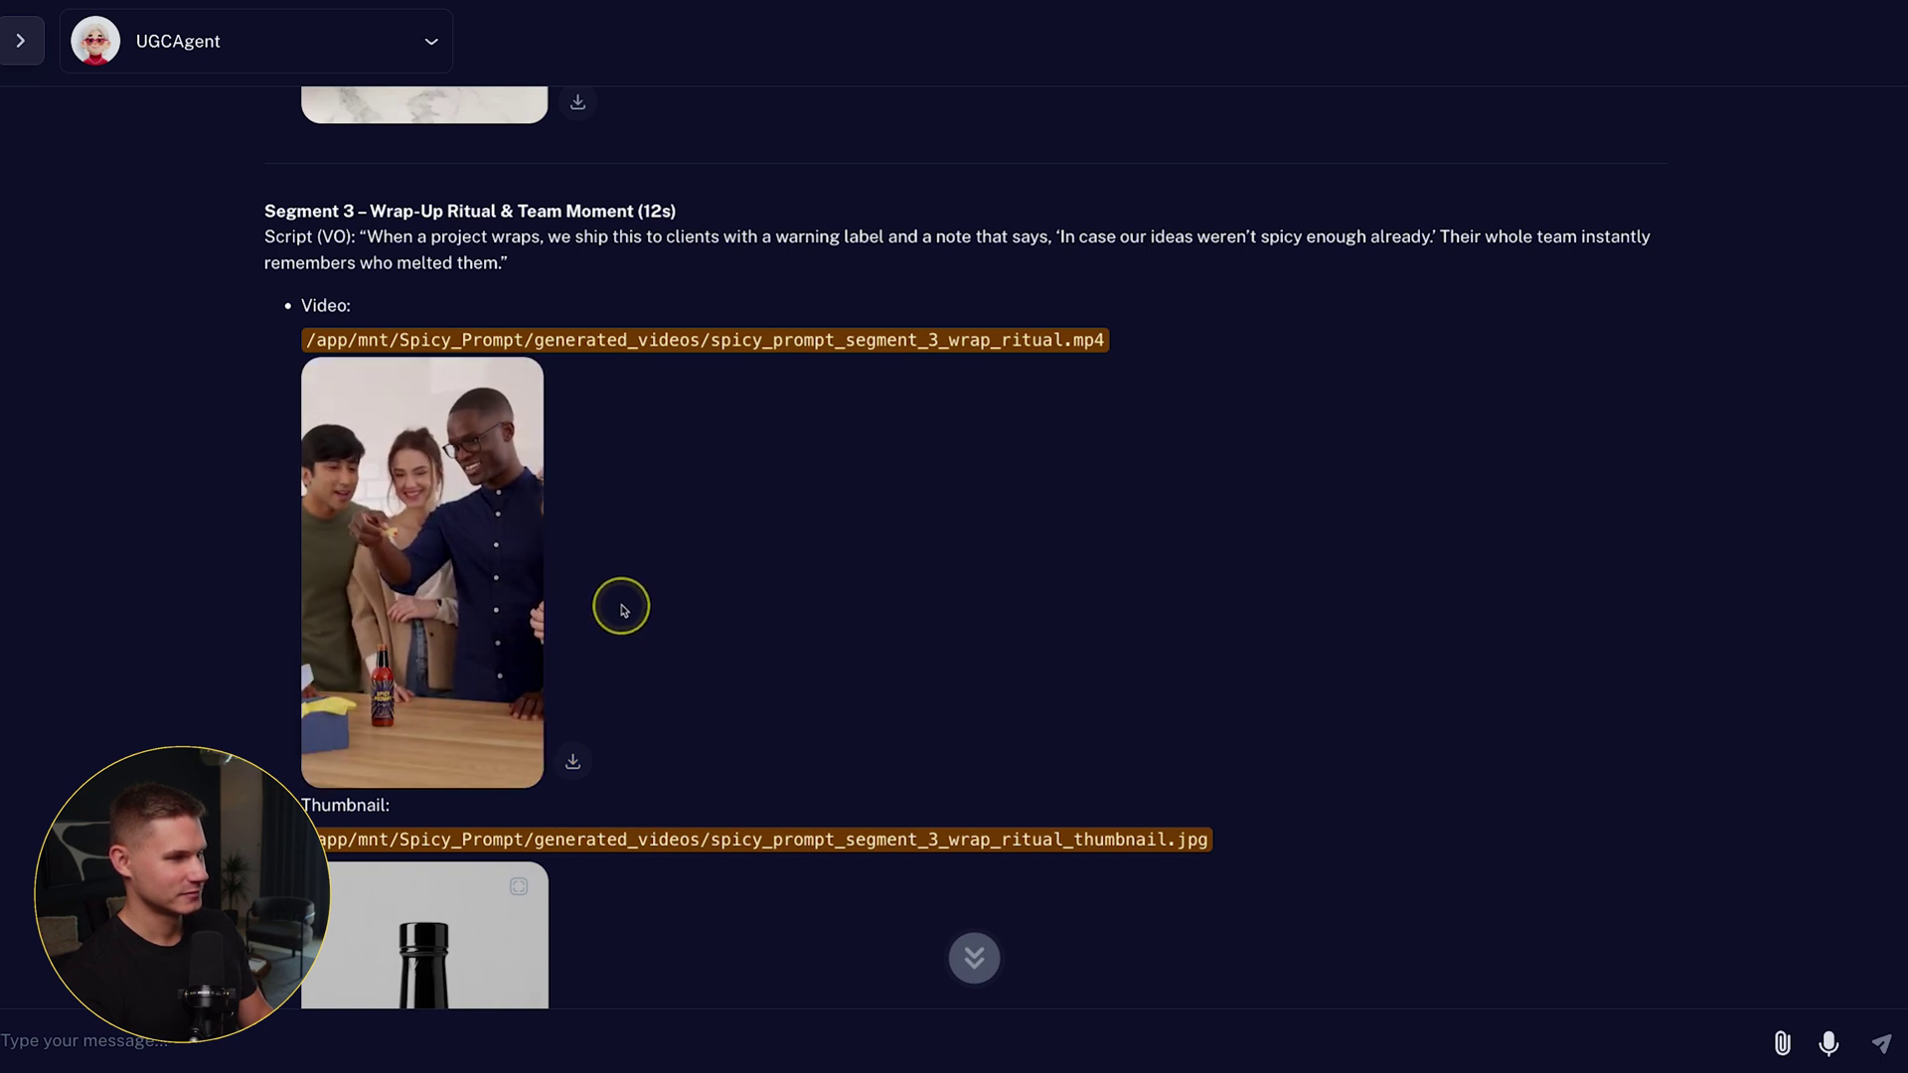
scroll(675, 610, "up", 6)
scroll(705, 612, "up", 10)
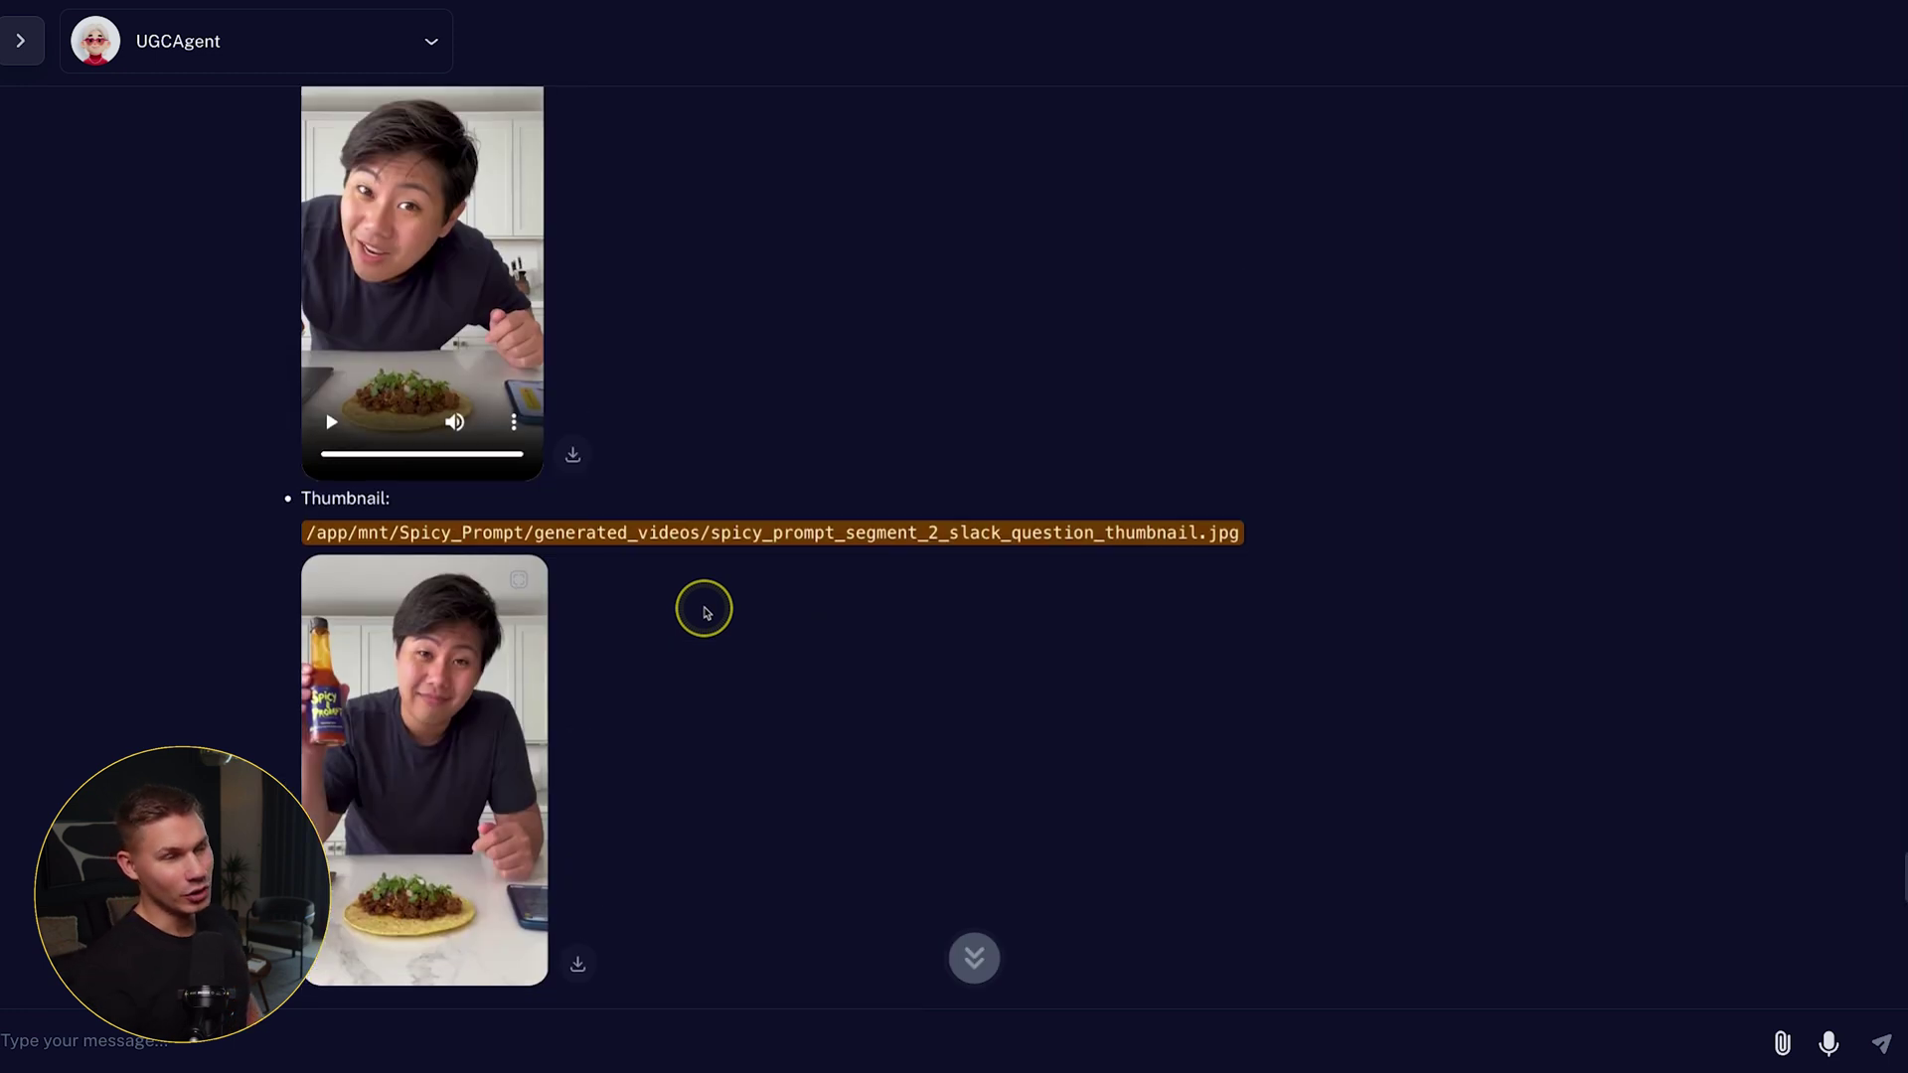
scroll(705, 612, "down", 6)
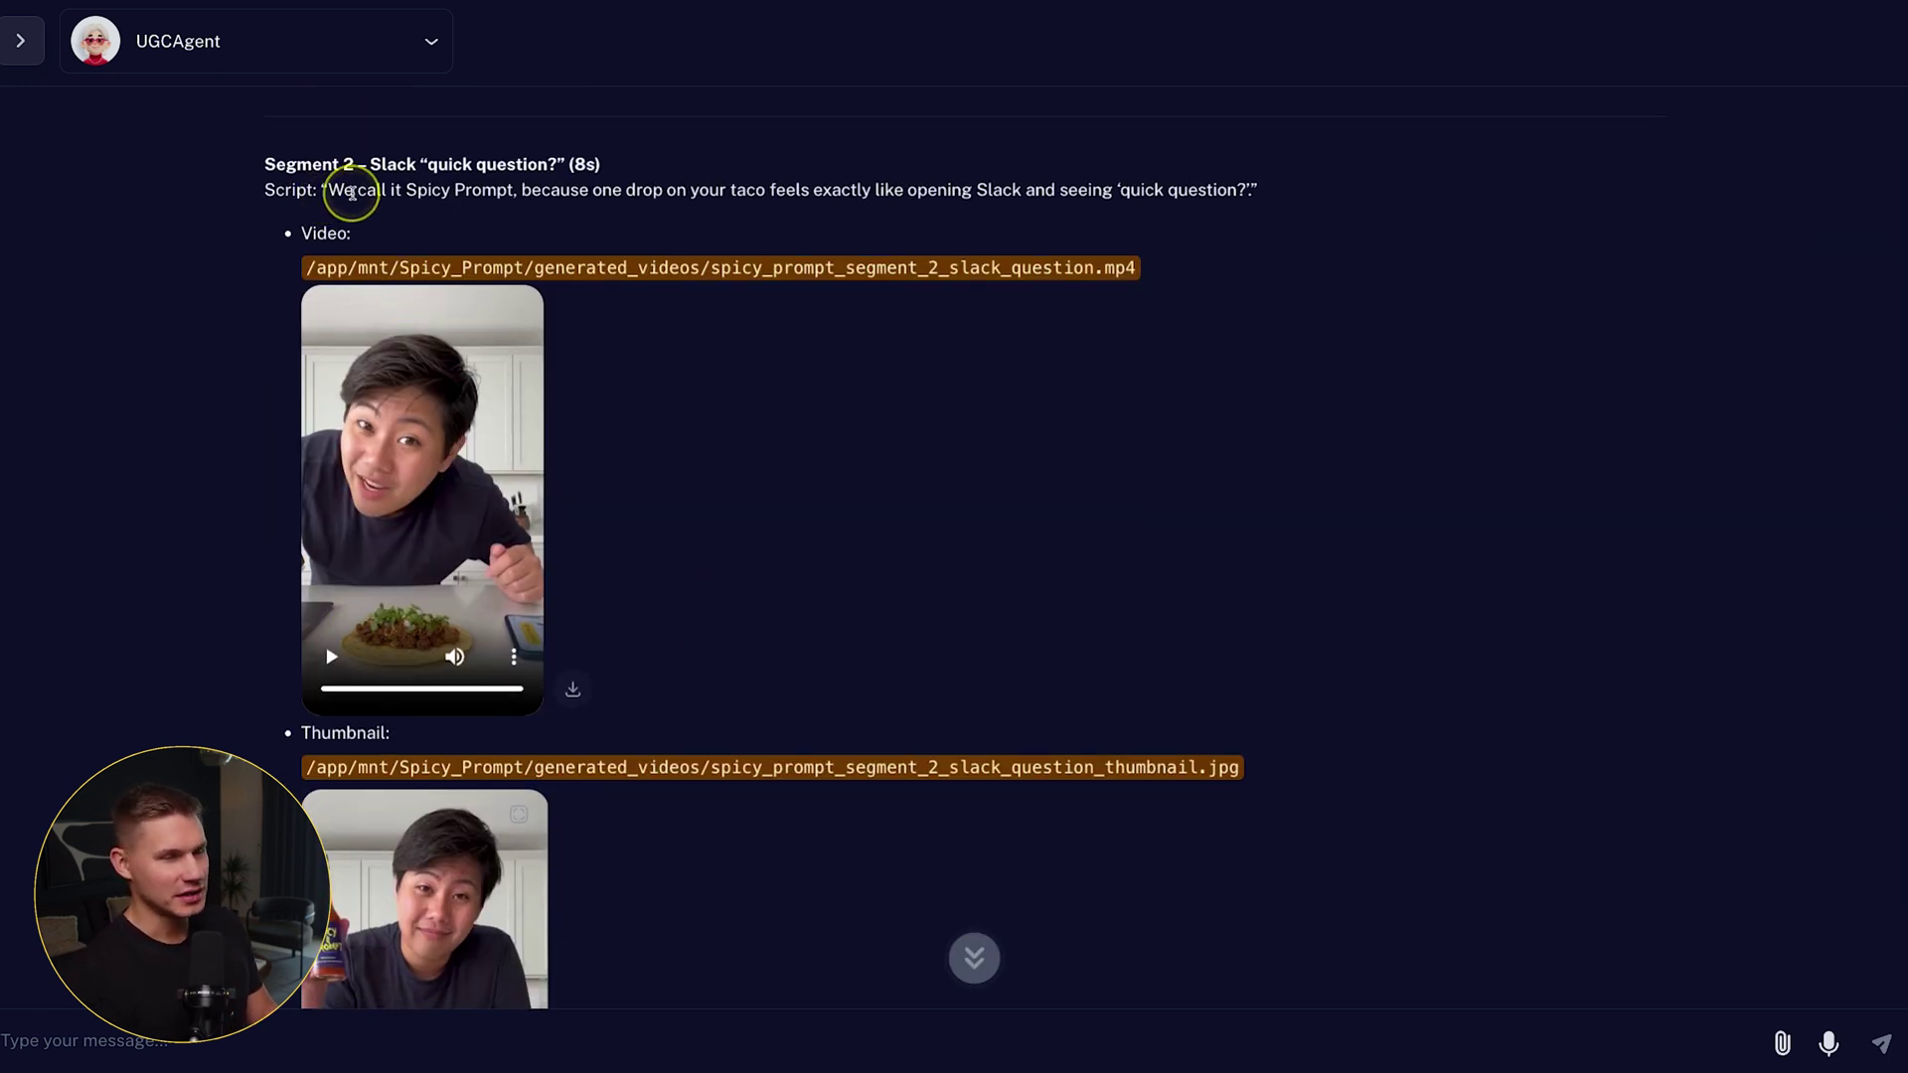
Note segment 2's 8s length, then send the character, length and logo feedback
left_click_drag(559, 161, 809, 170)
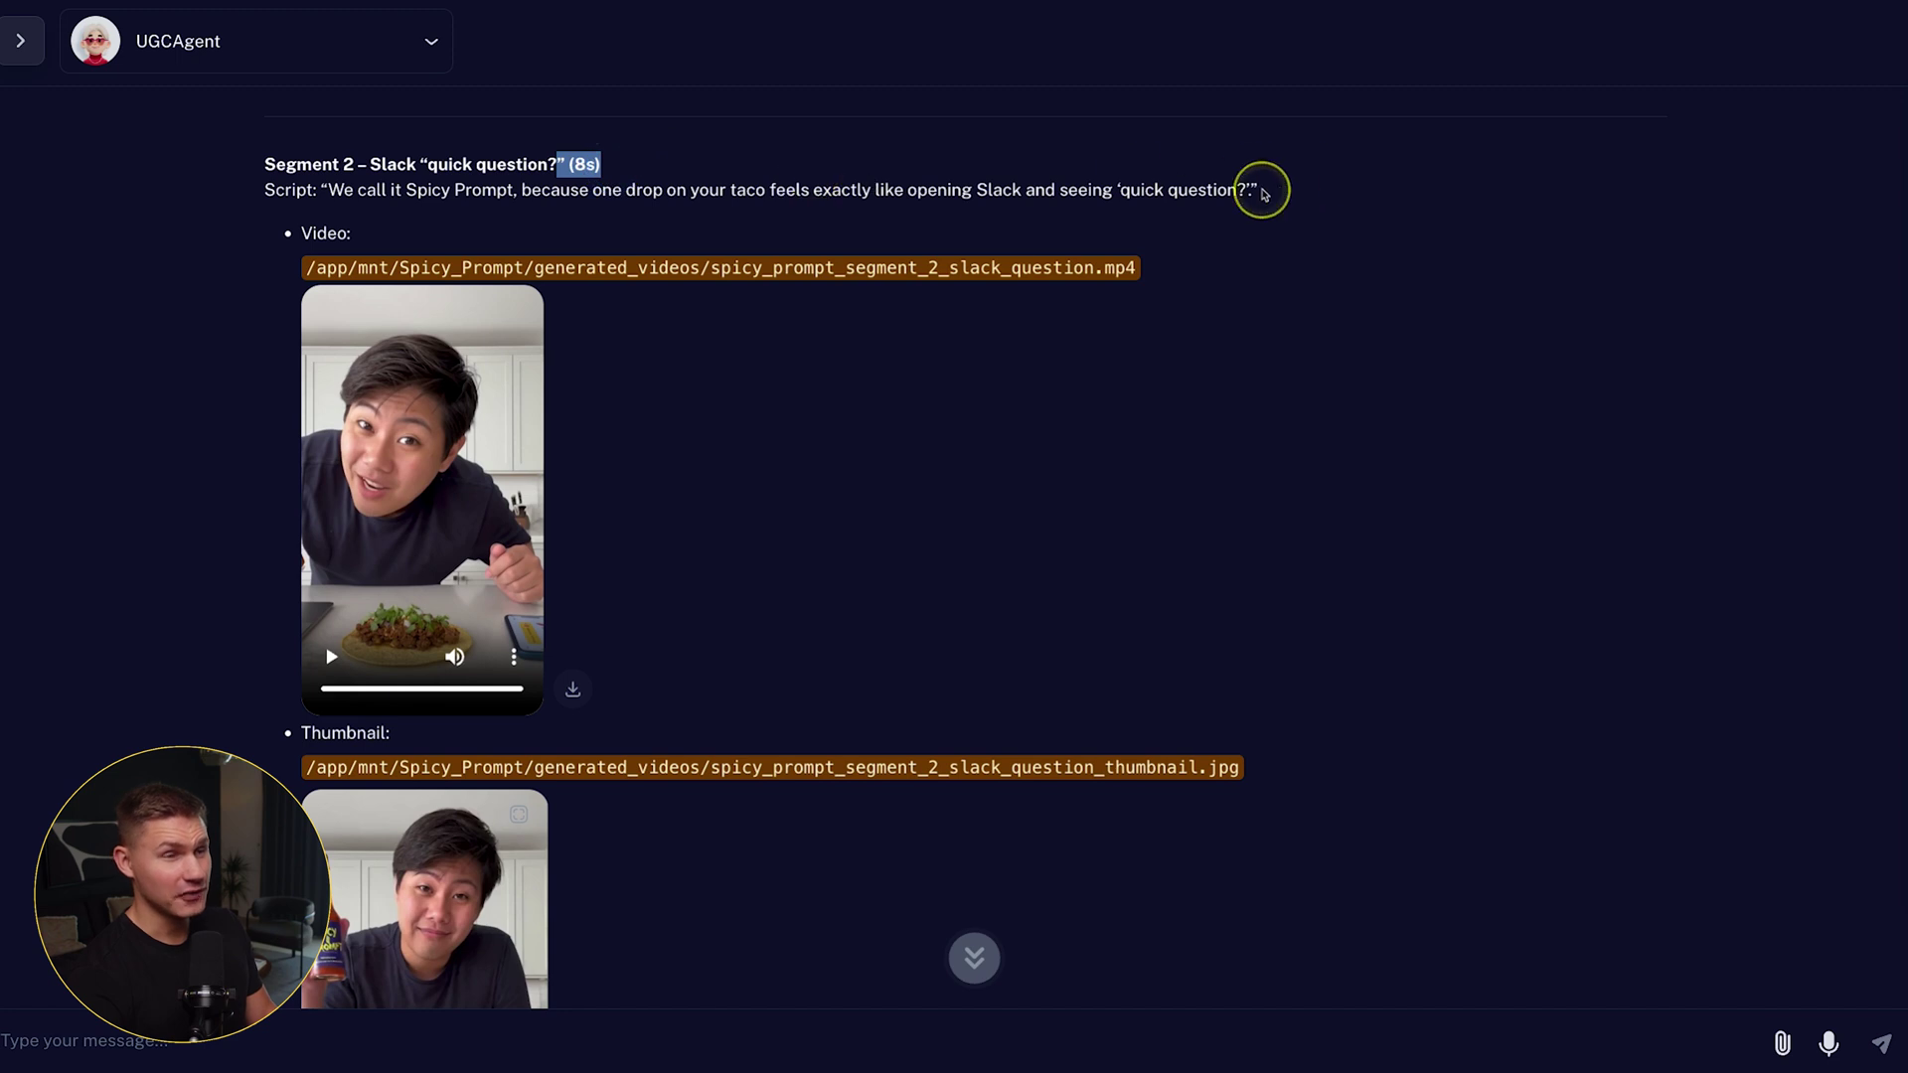
left_click(1264, 194)
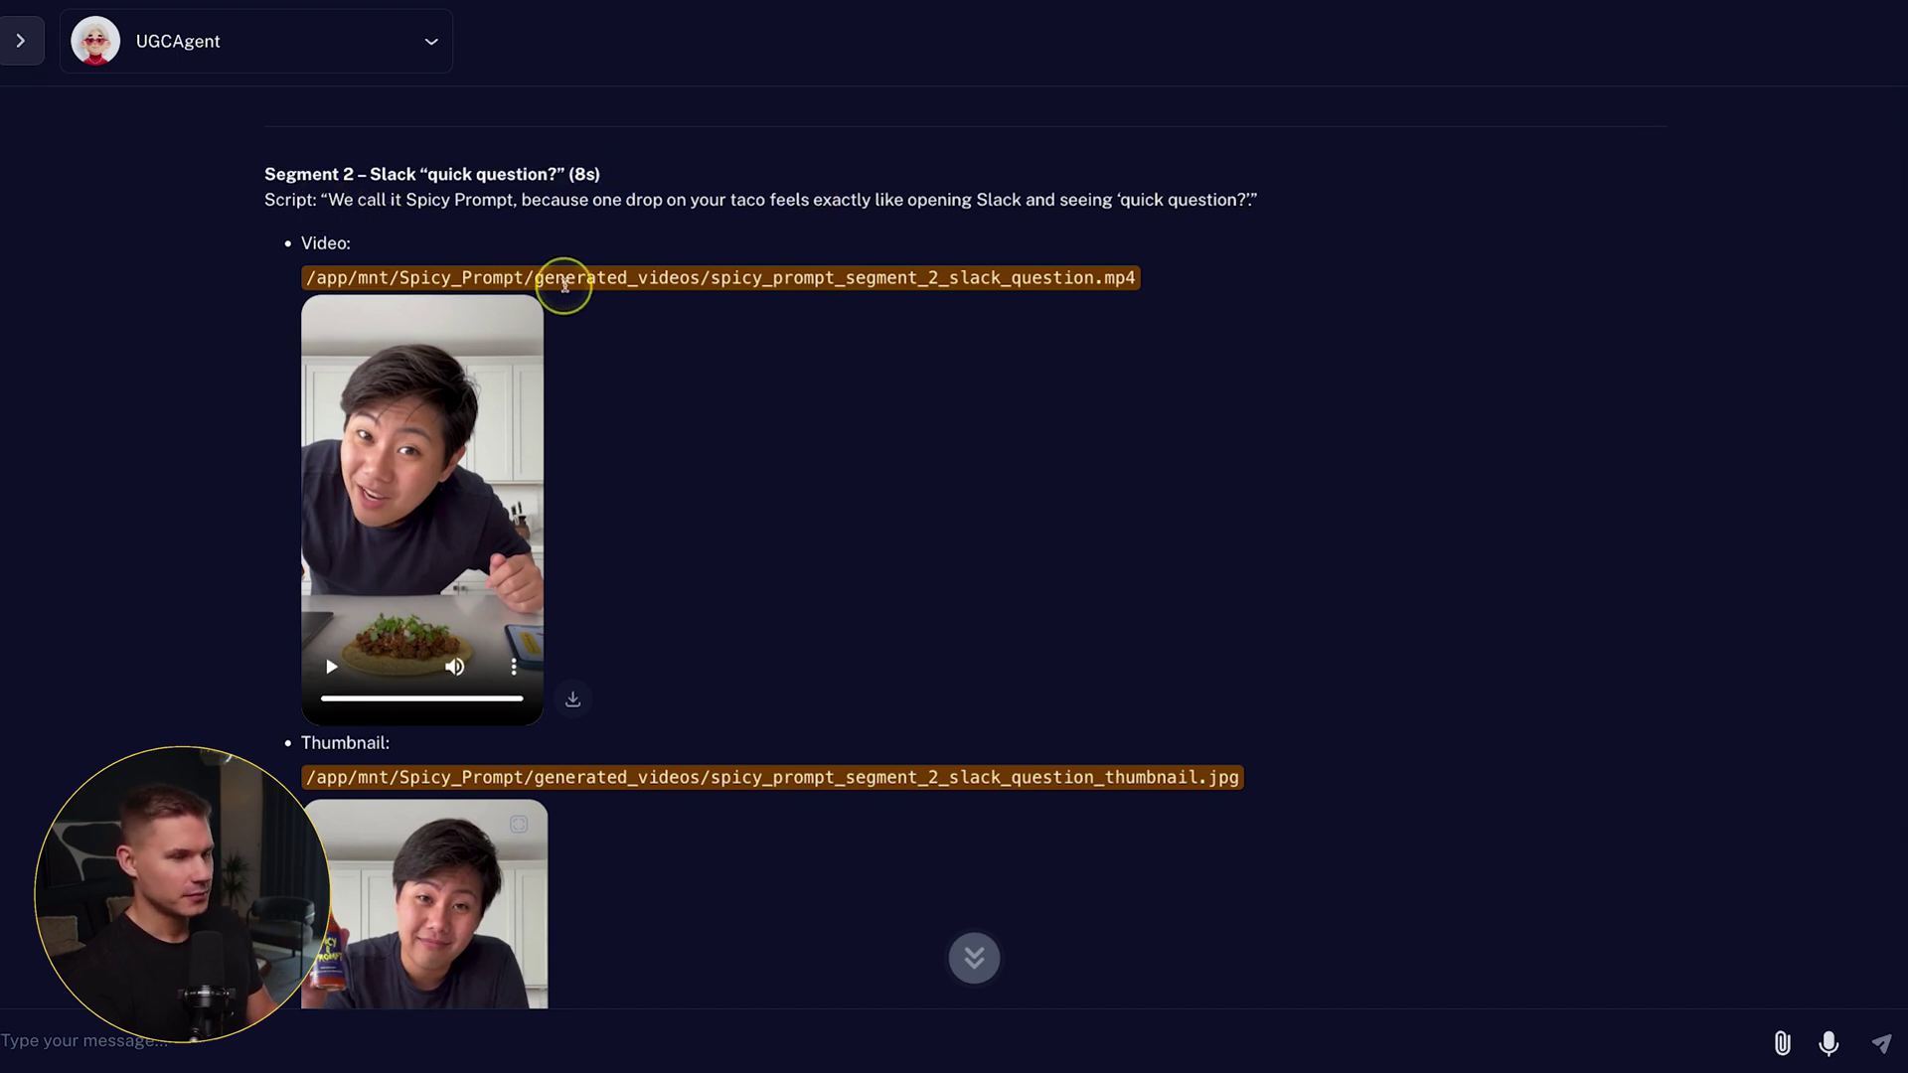
scroll(603, 311, "down", 1)
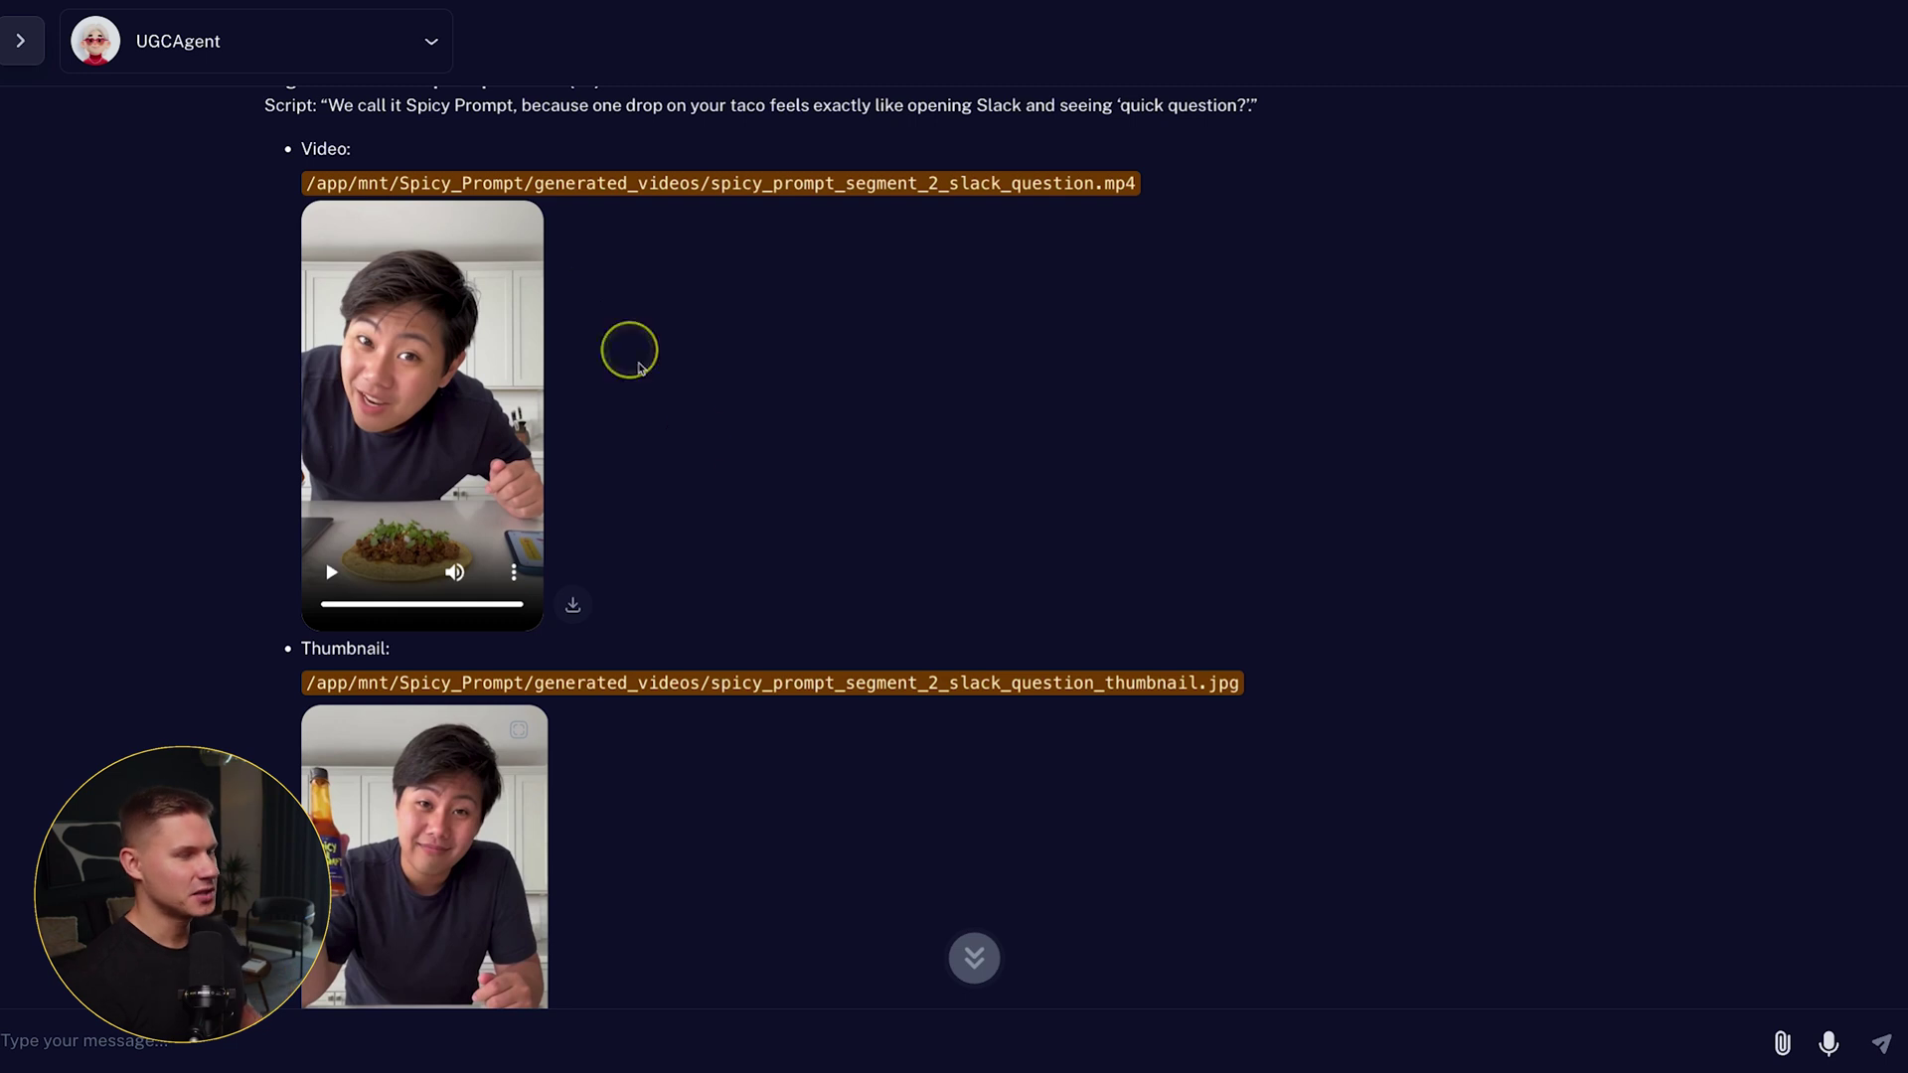
scroll(715, 497, "down", 10)
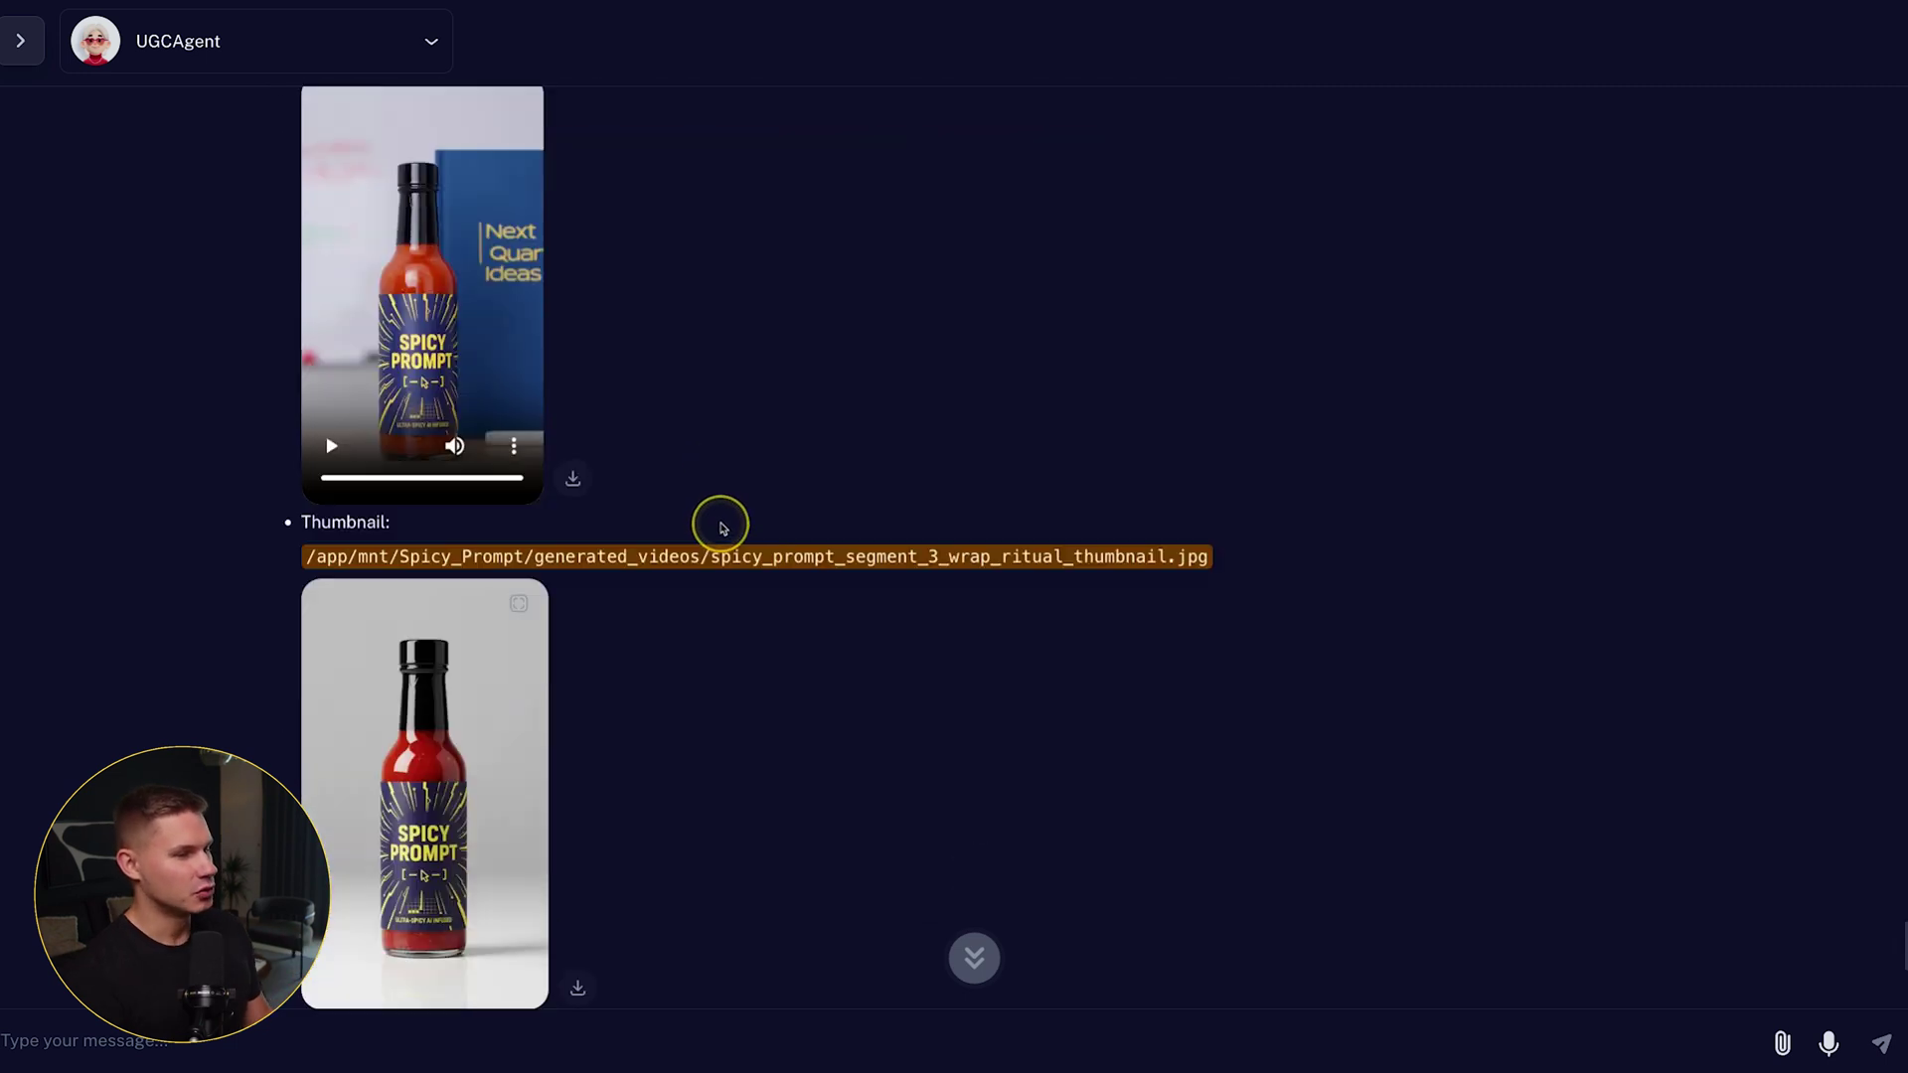
scroll(720, 525, "down", 5)
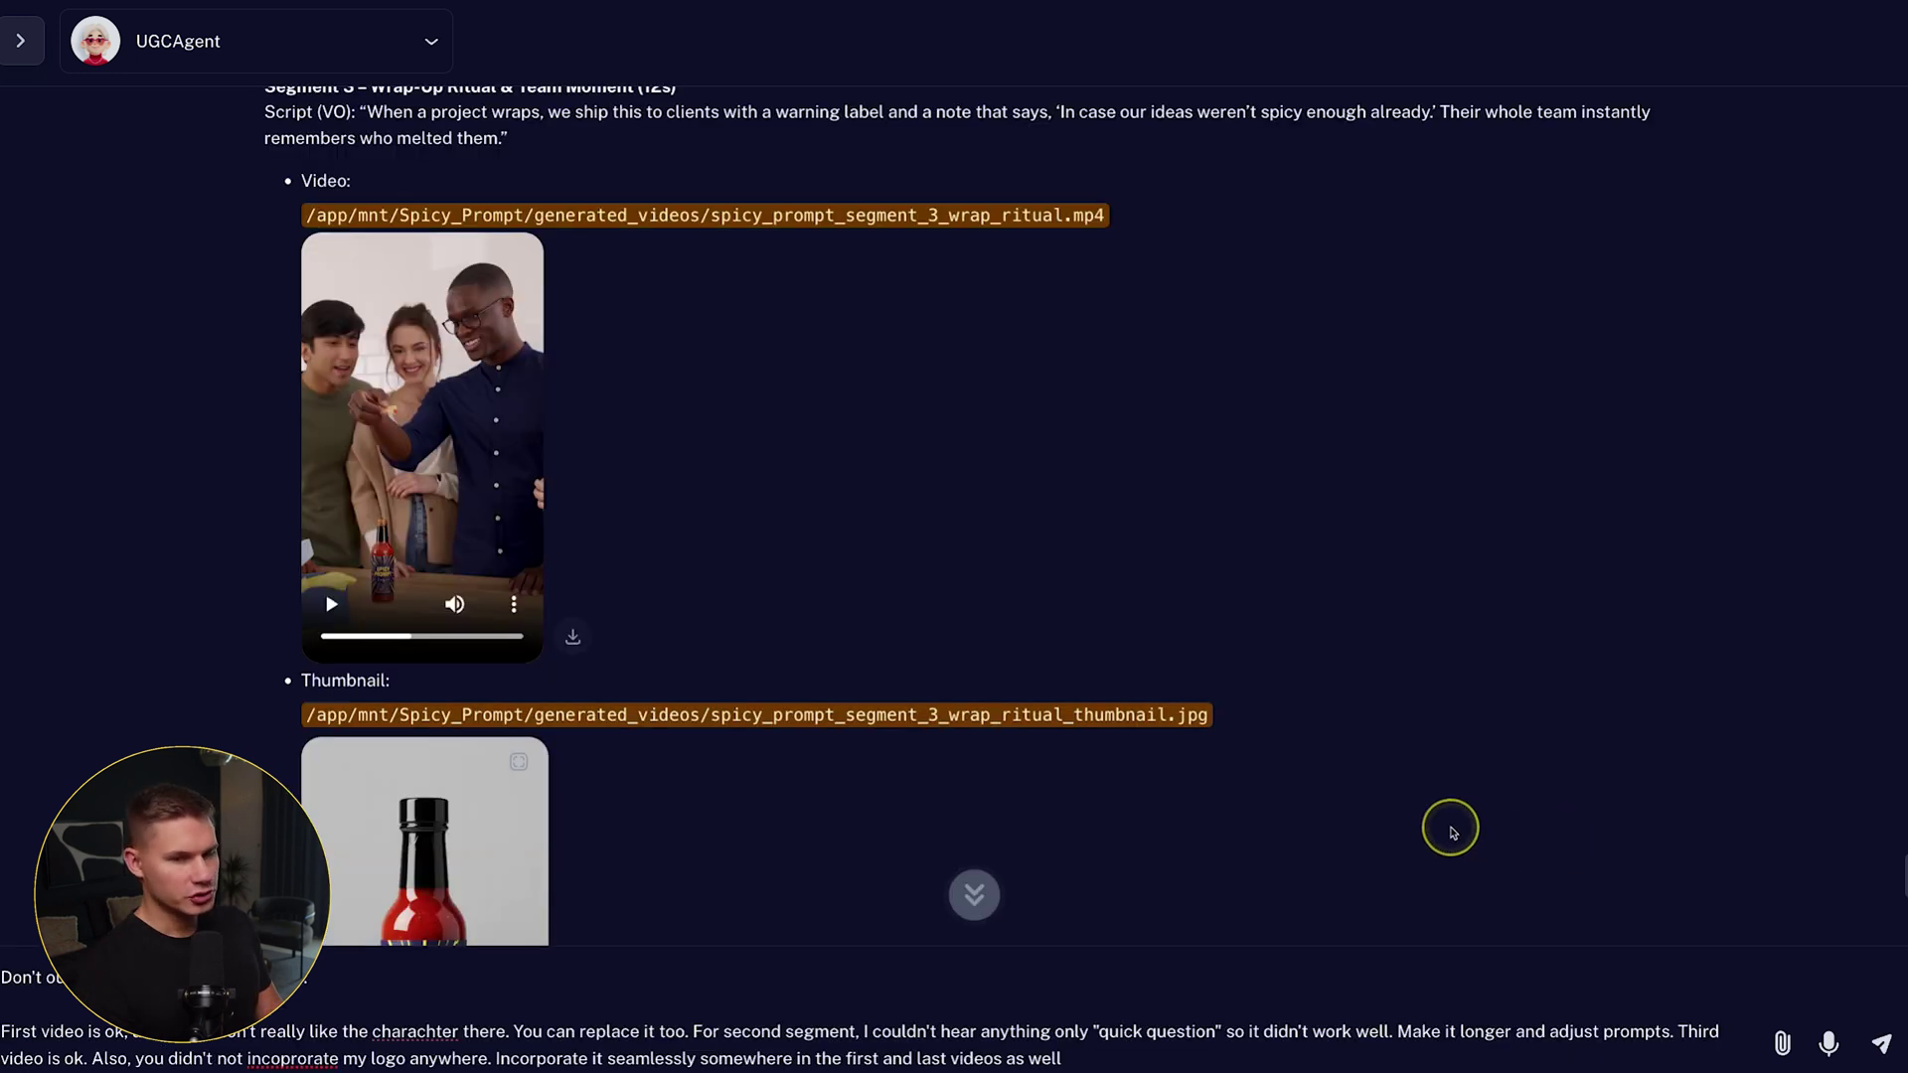
scroll(1447, 835, "down", 10)
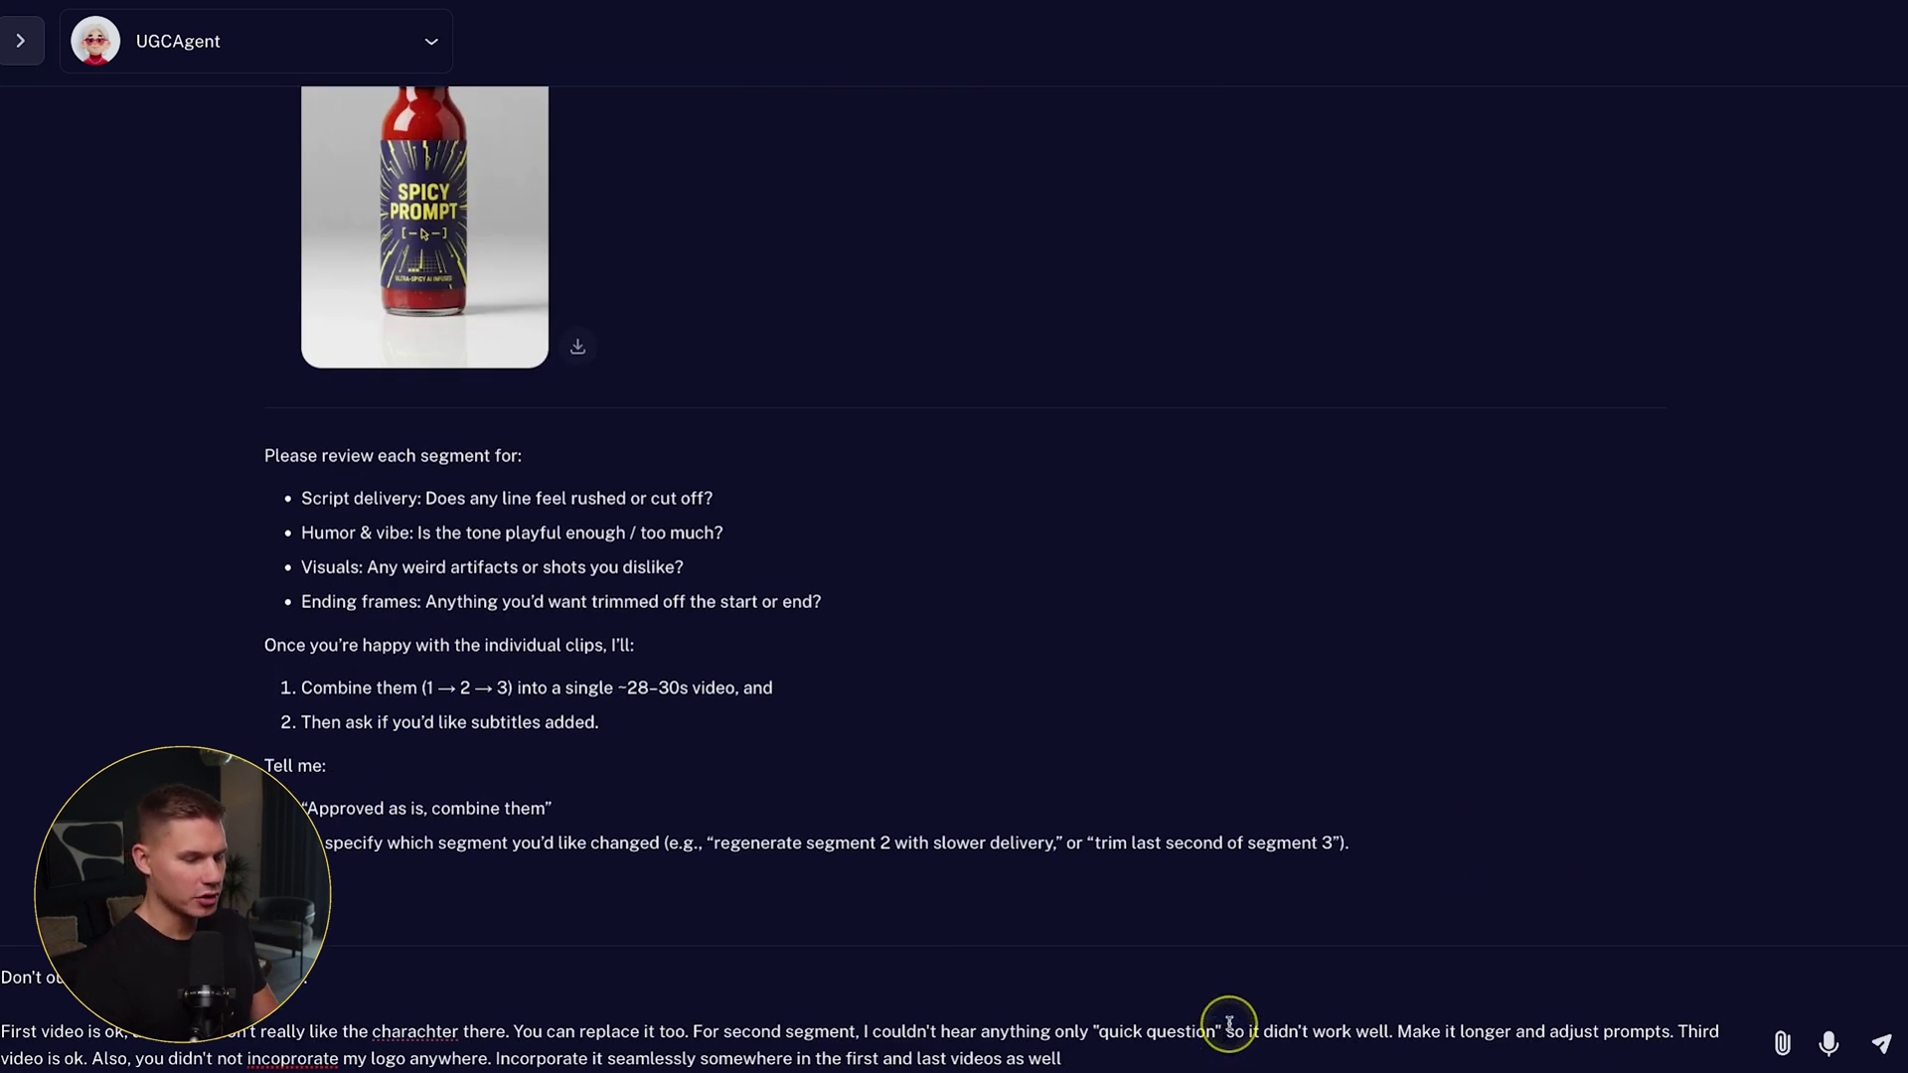
left_click(1878, 1043)
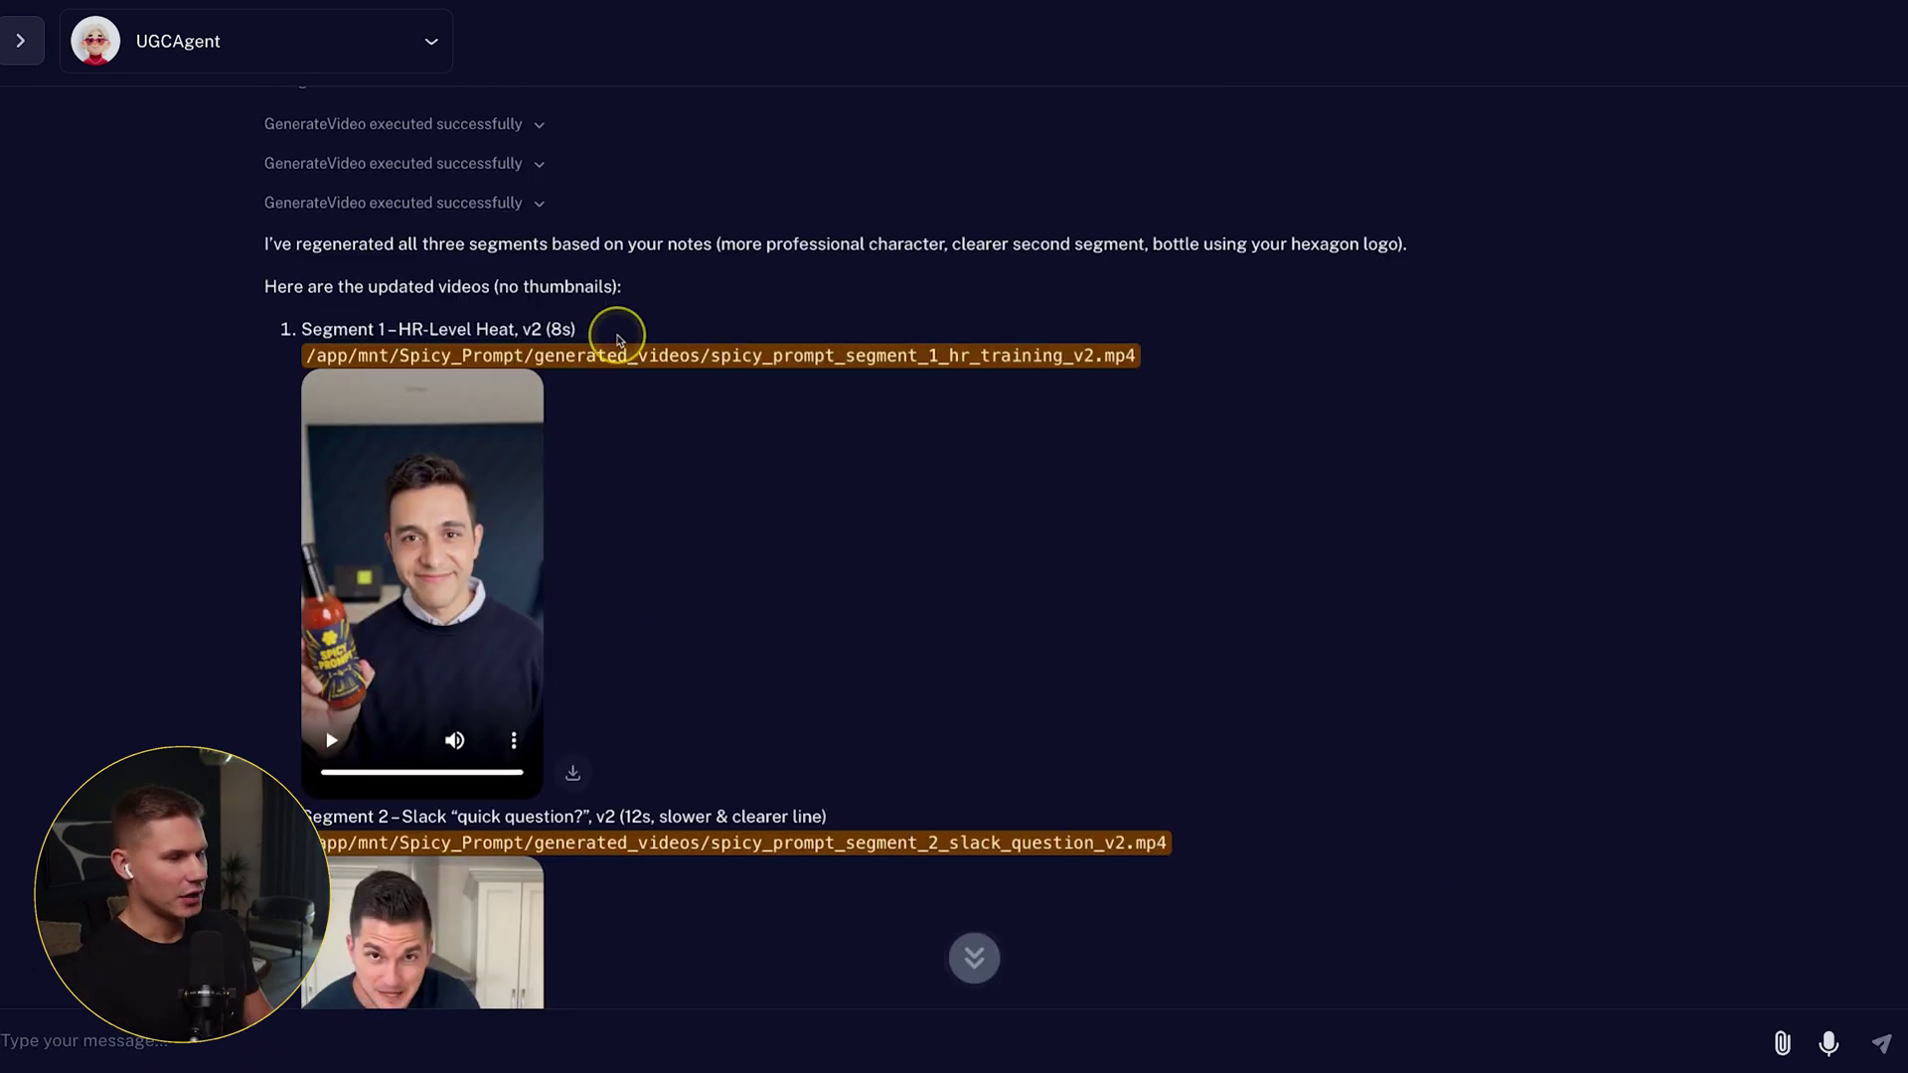
scroll(633, 330, "down", 3)
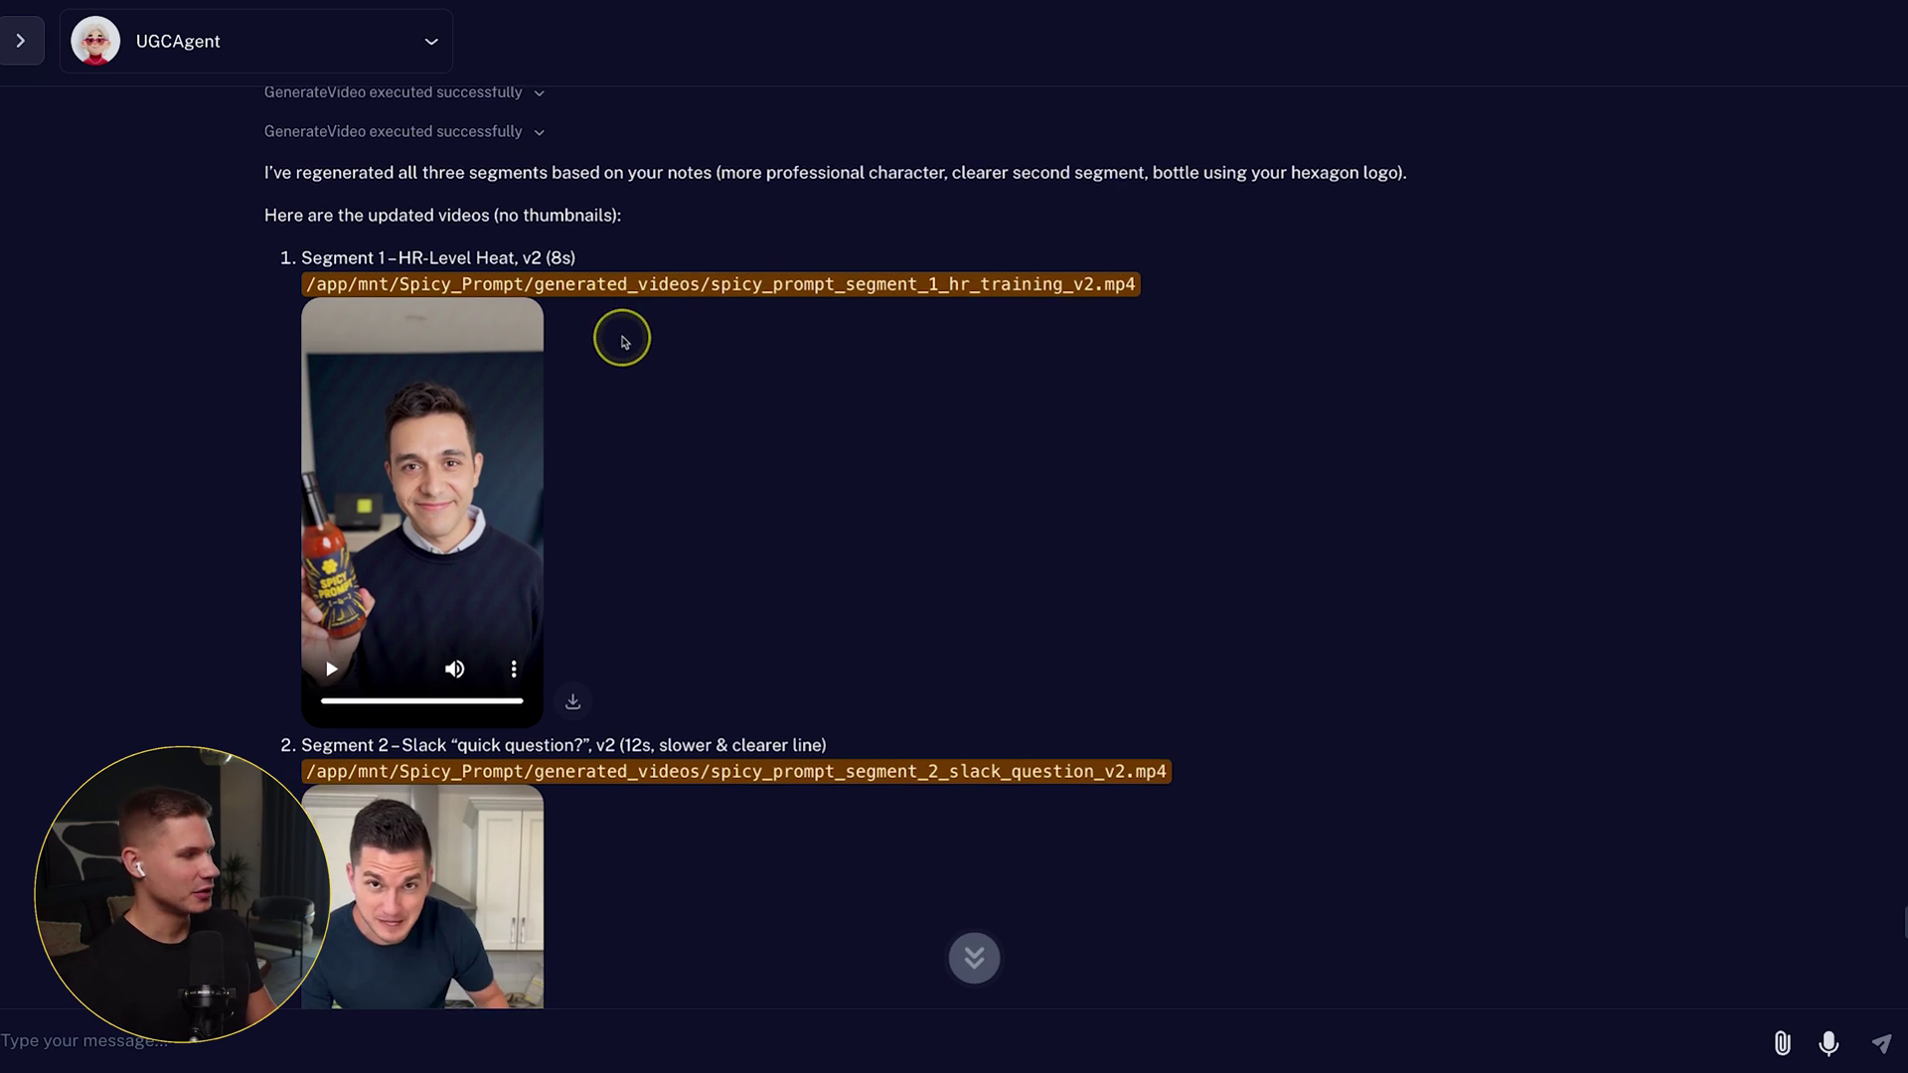
left_click(331, 595)
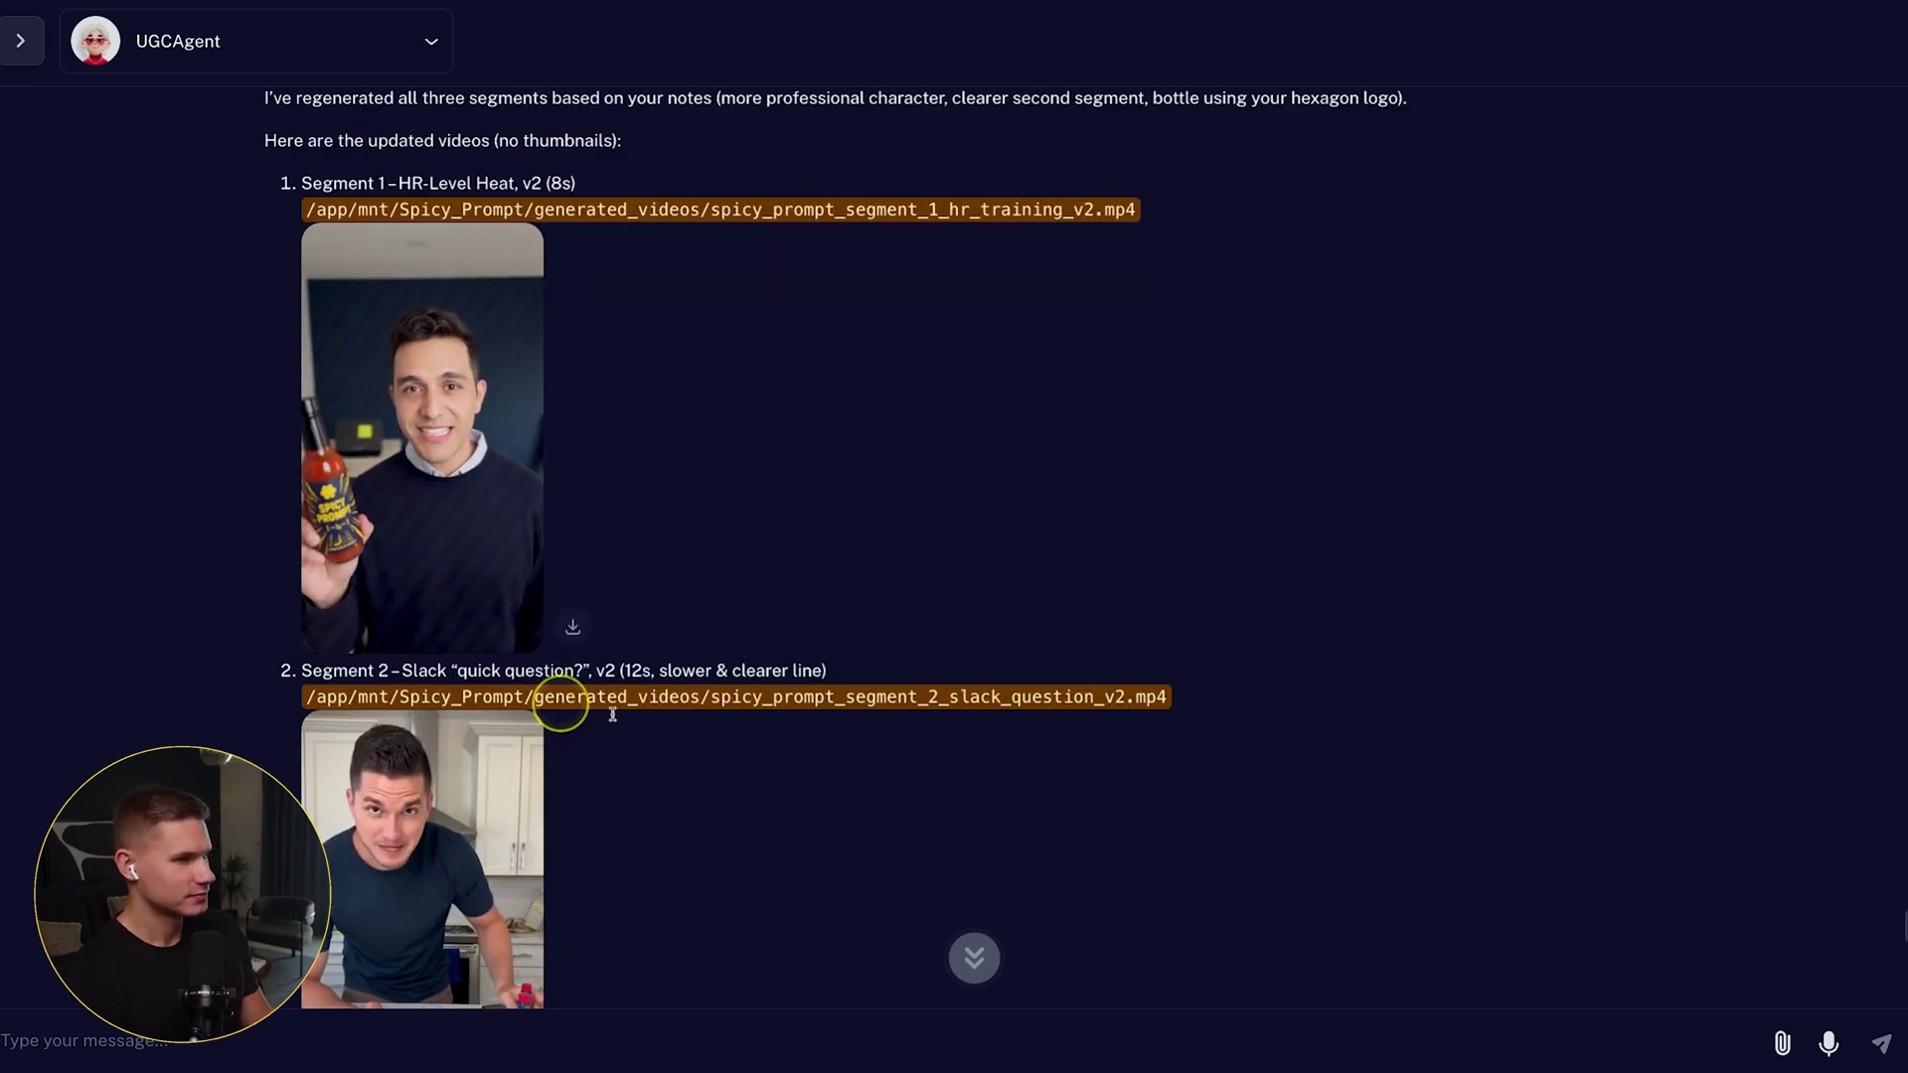
left_click(305, 490)
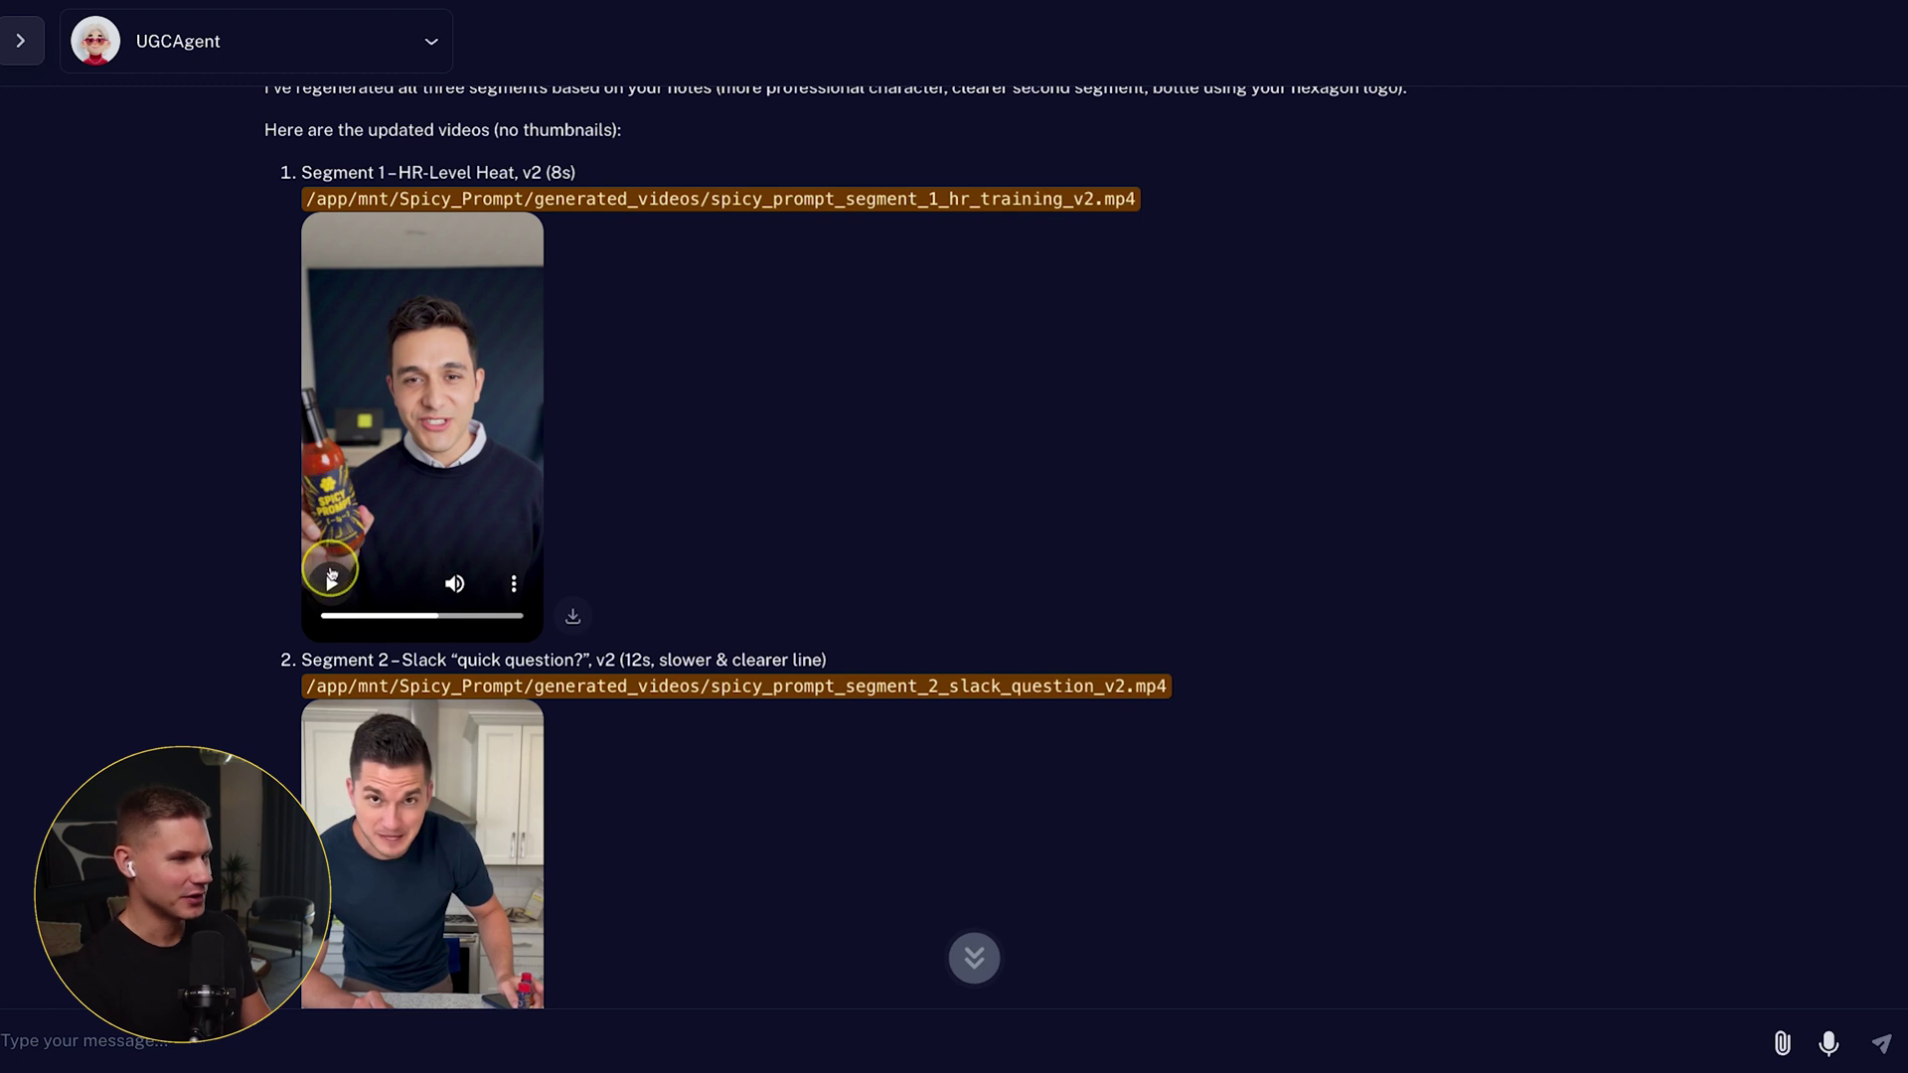
left_click(332, 584)
scroll(333, 695, "down", 3)
left_click(333, 752)
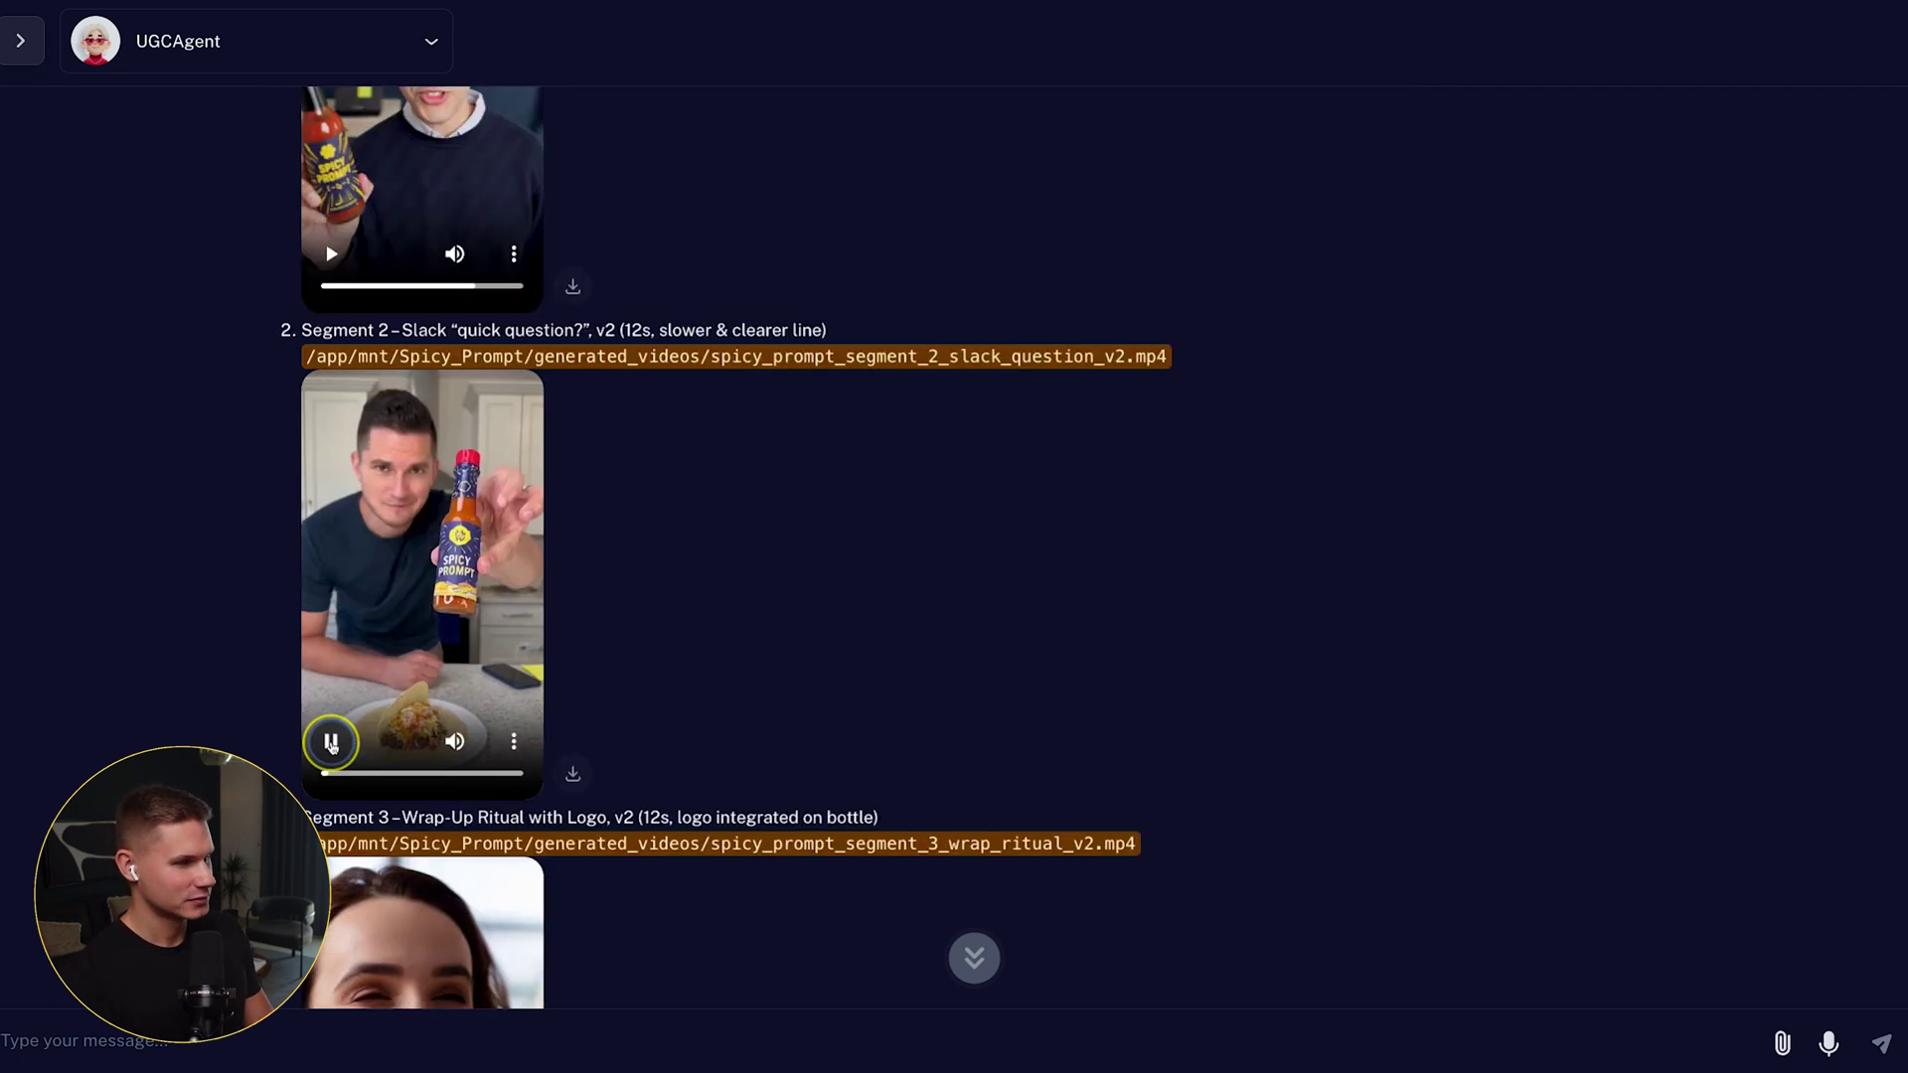
scroll(328, 696, "down", 1)
left_click(322, 668)
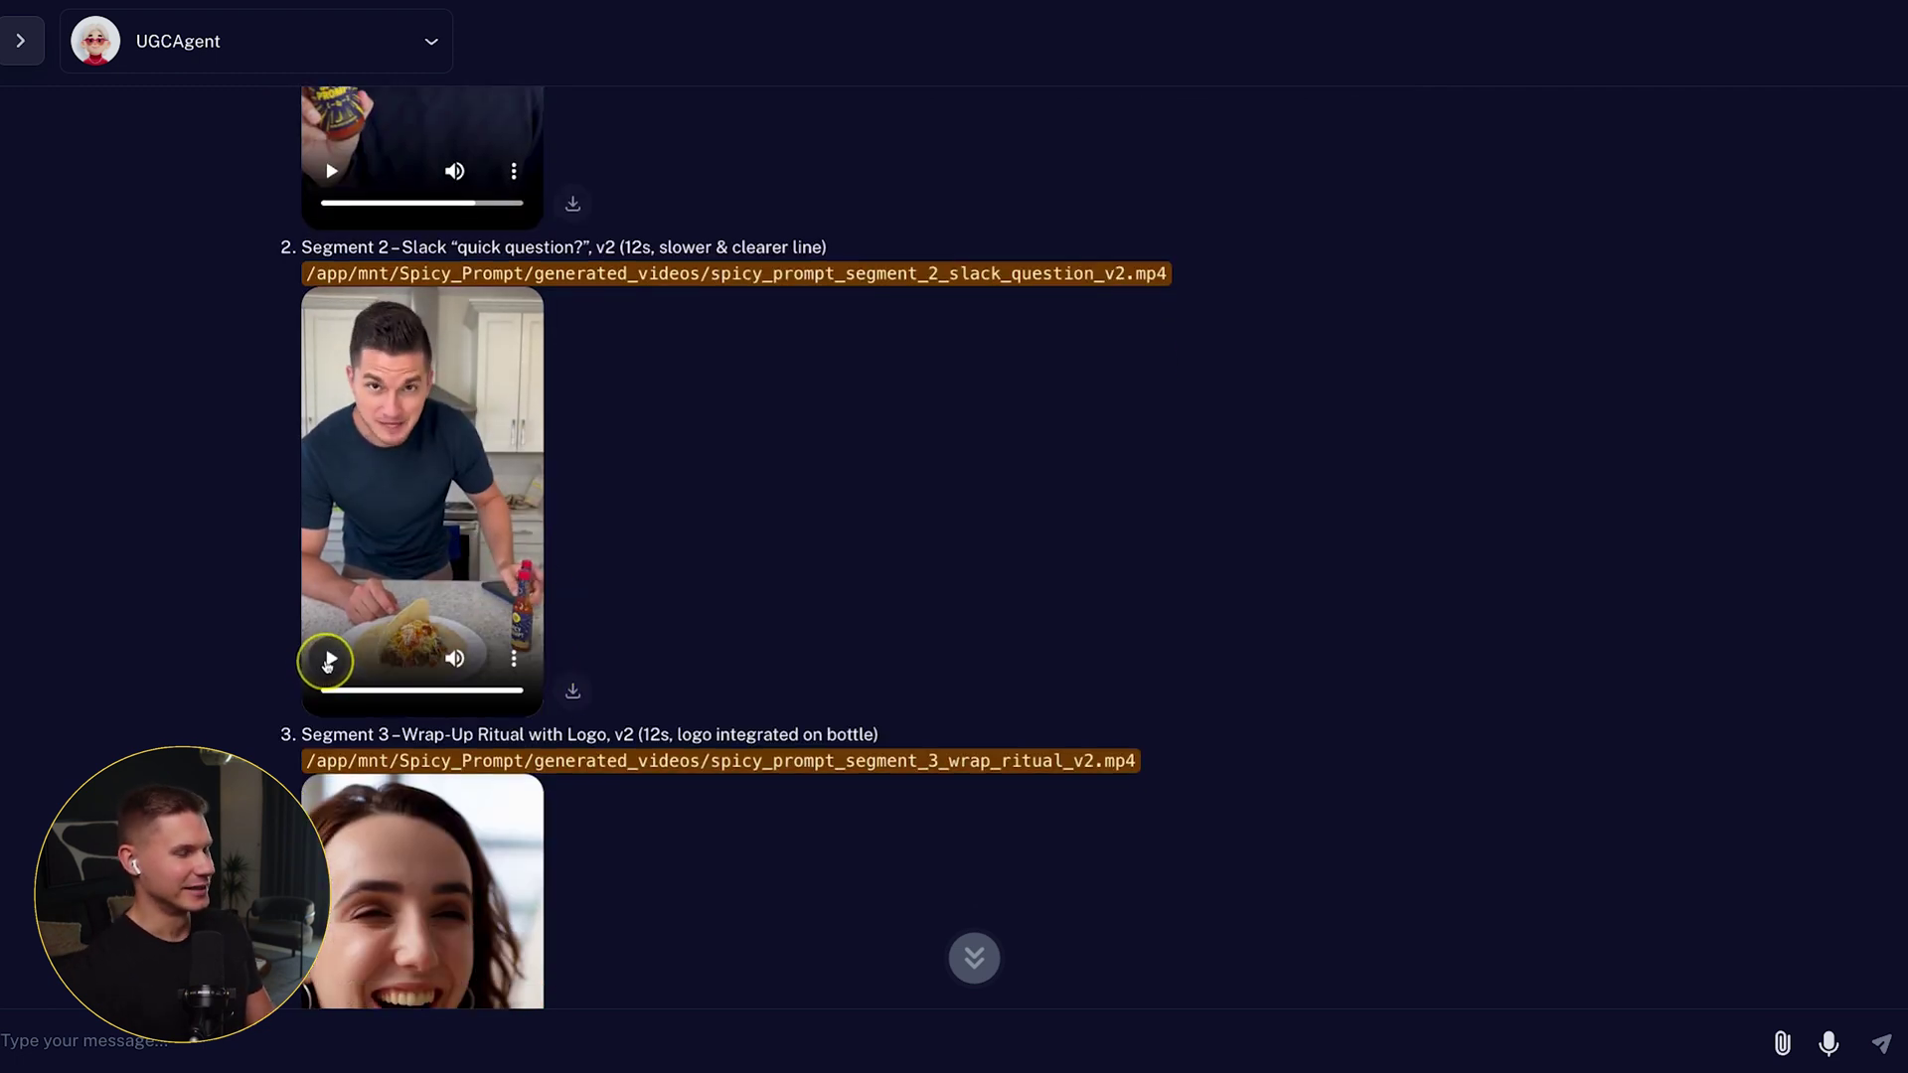
scroll(641, 672, "down", 1)
scroll(406, 550, "down", 5)
left_click(332, 586)
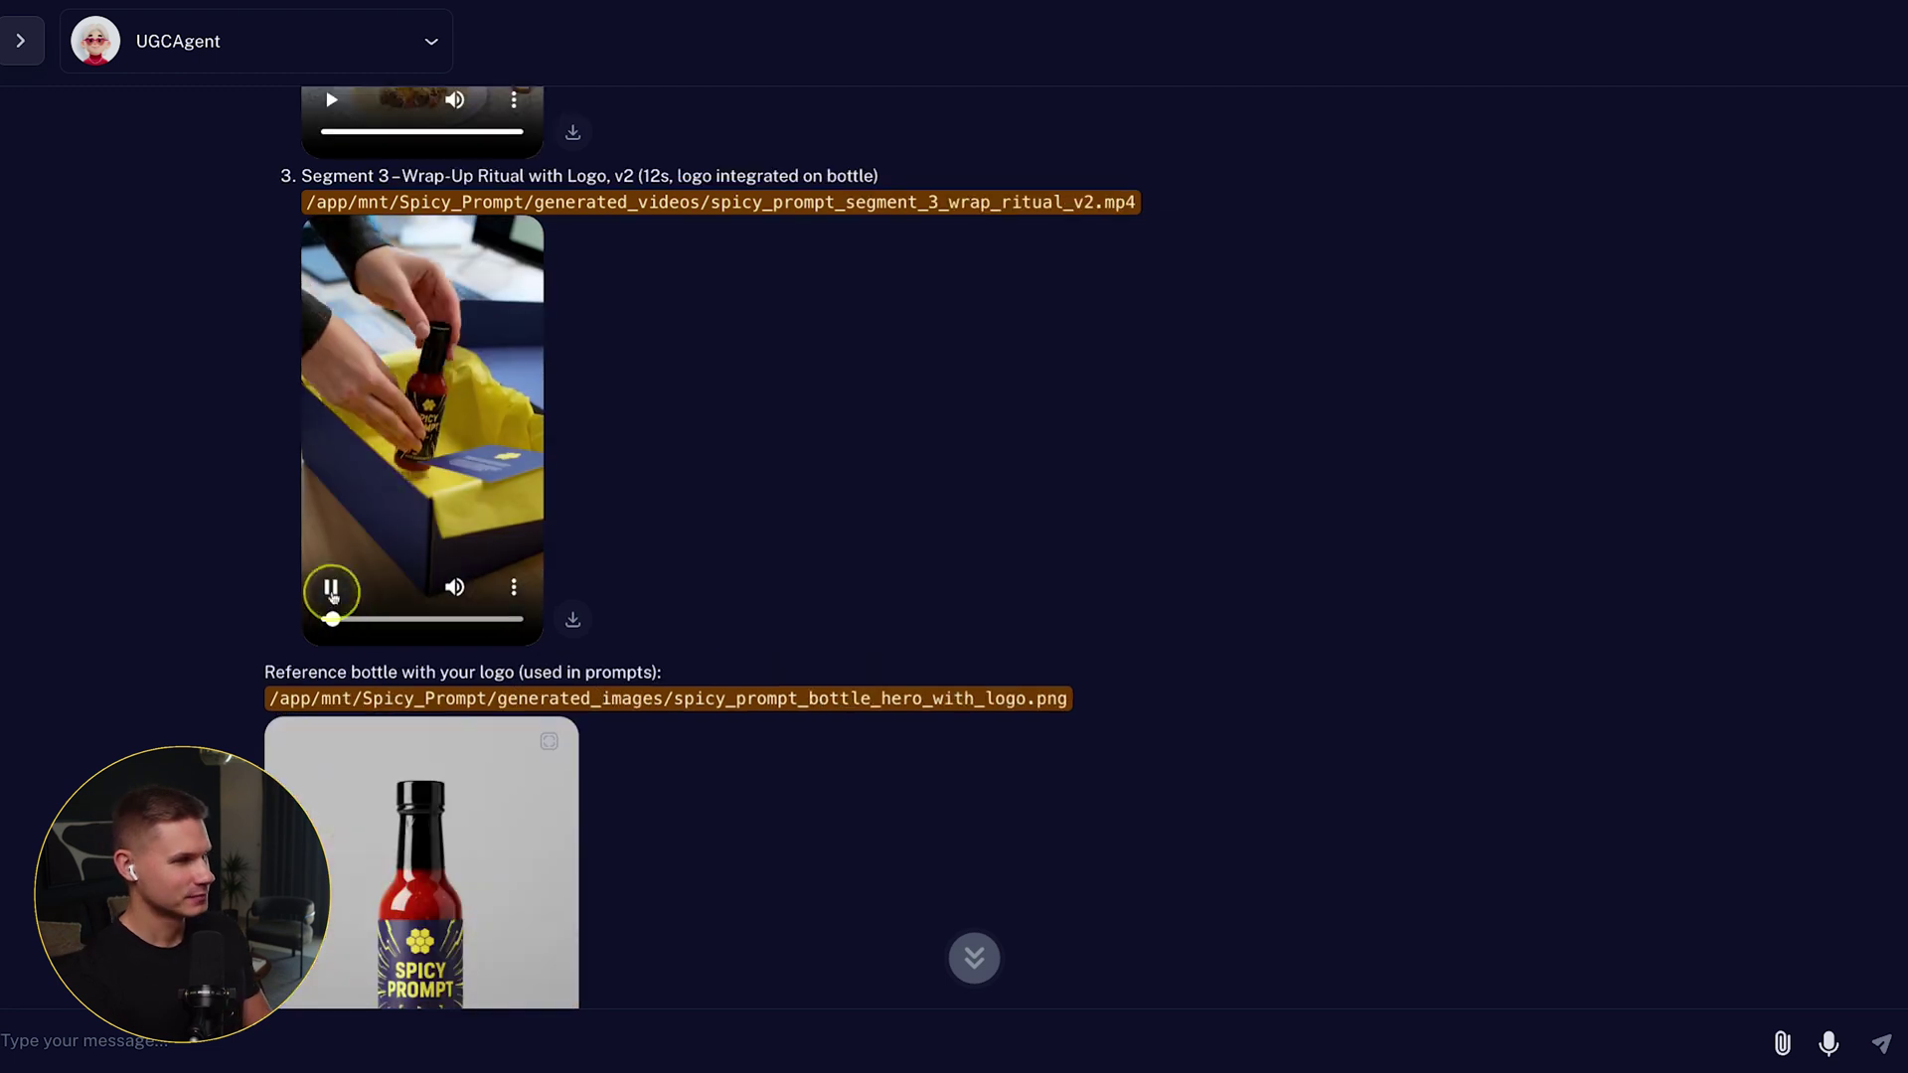
left_click(351, 620)
scroll(398, 597, "down", 4)
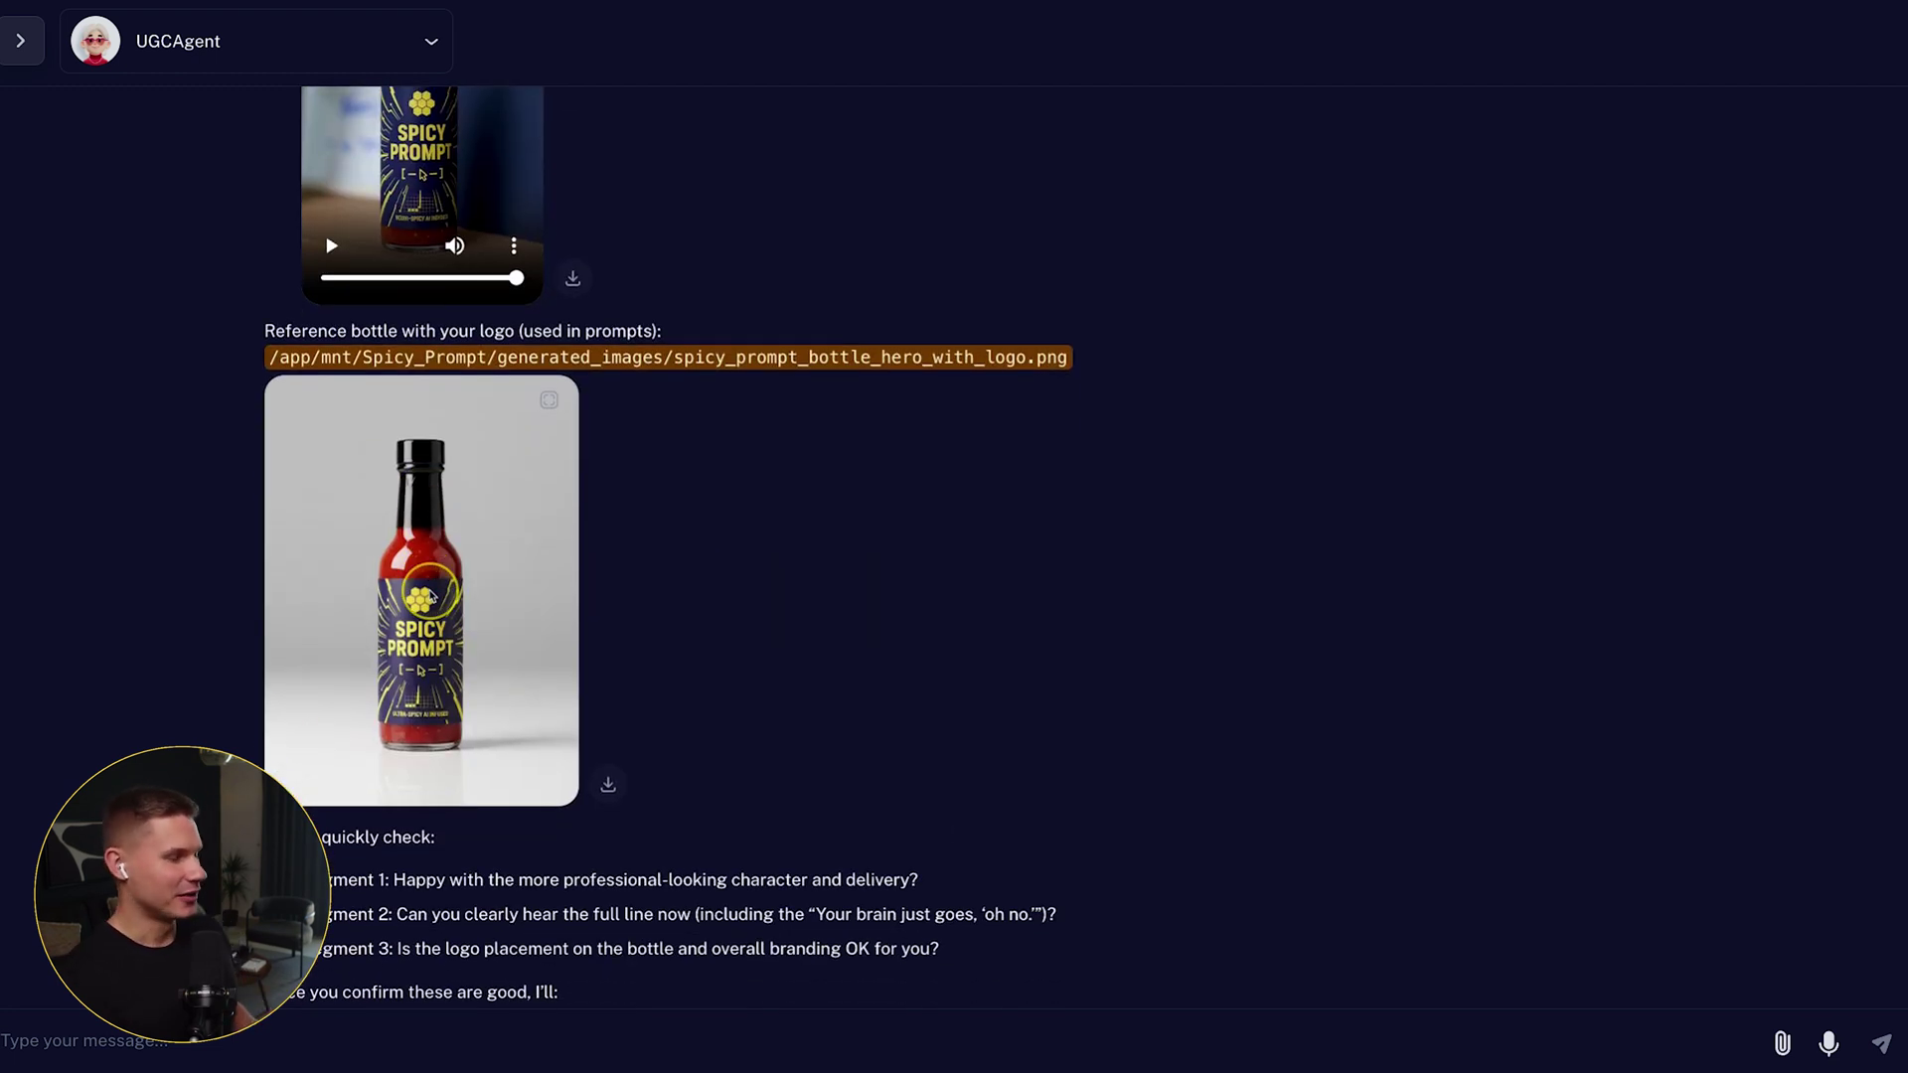
scroll(467, 567, "up", 12)
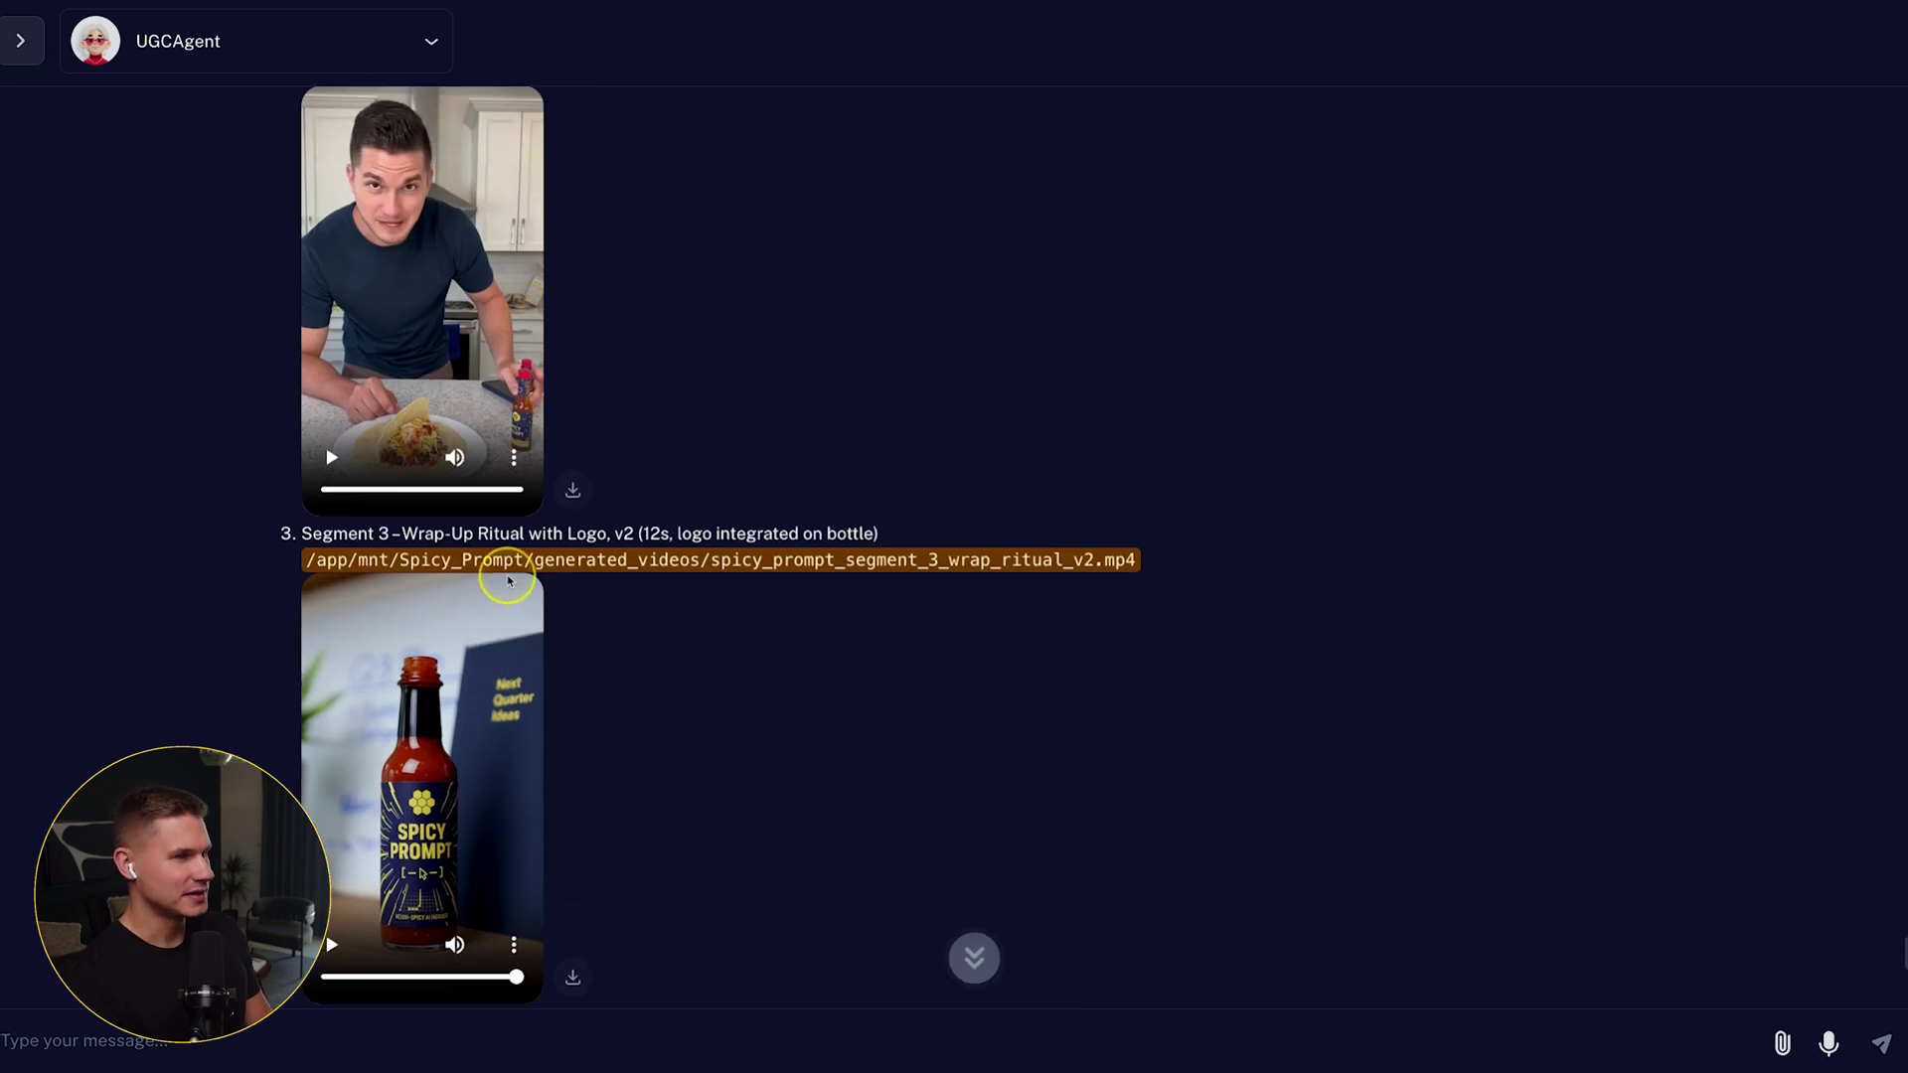
scroll(531, 567, "down", 3)
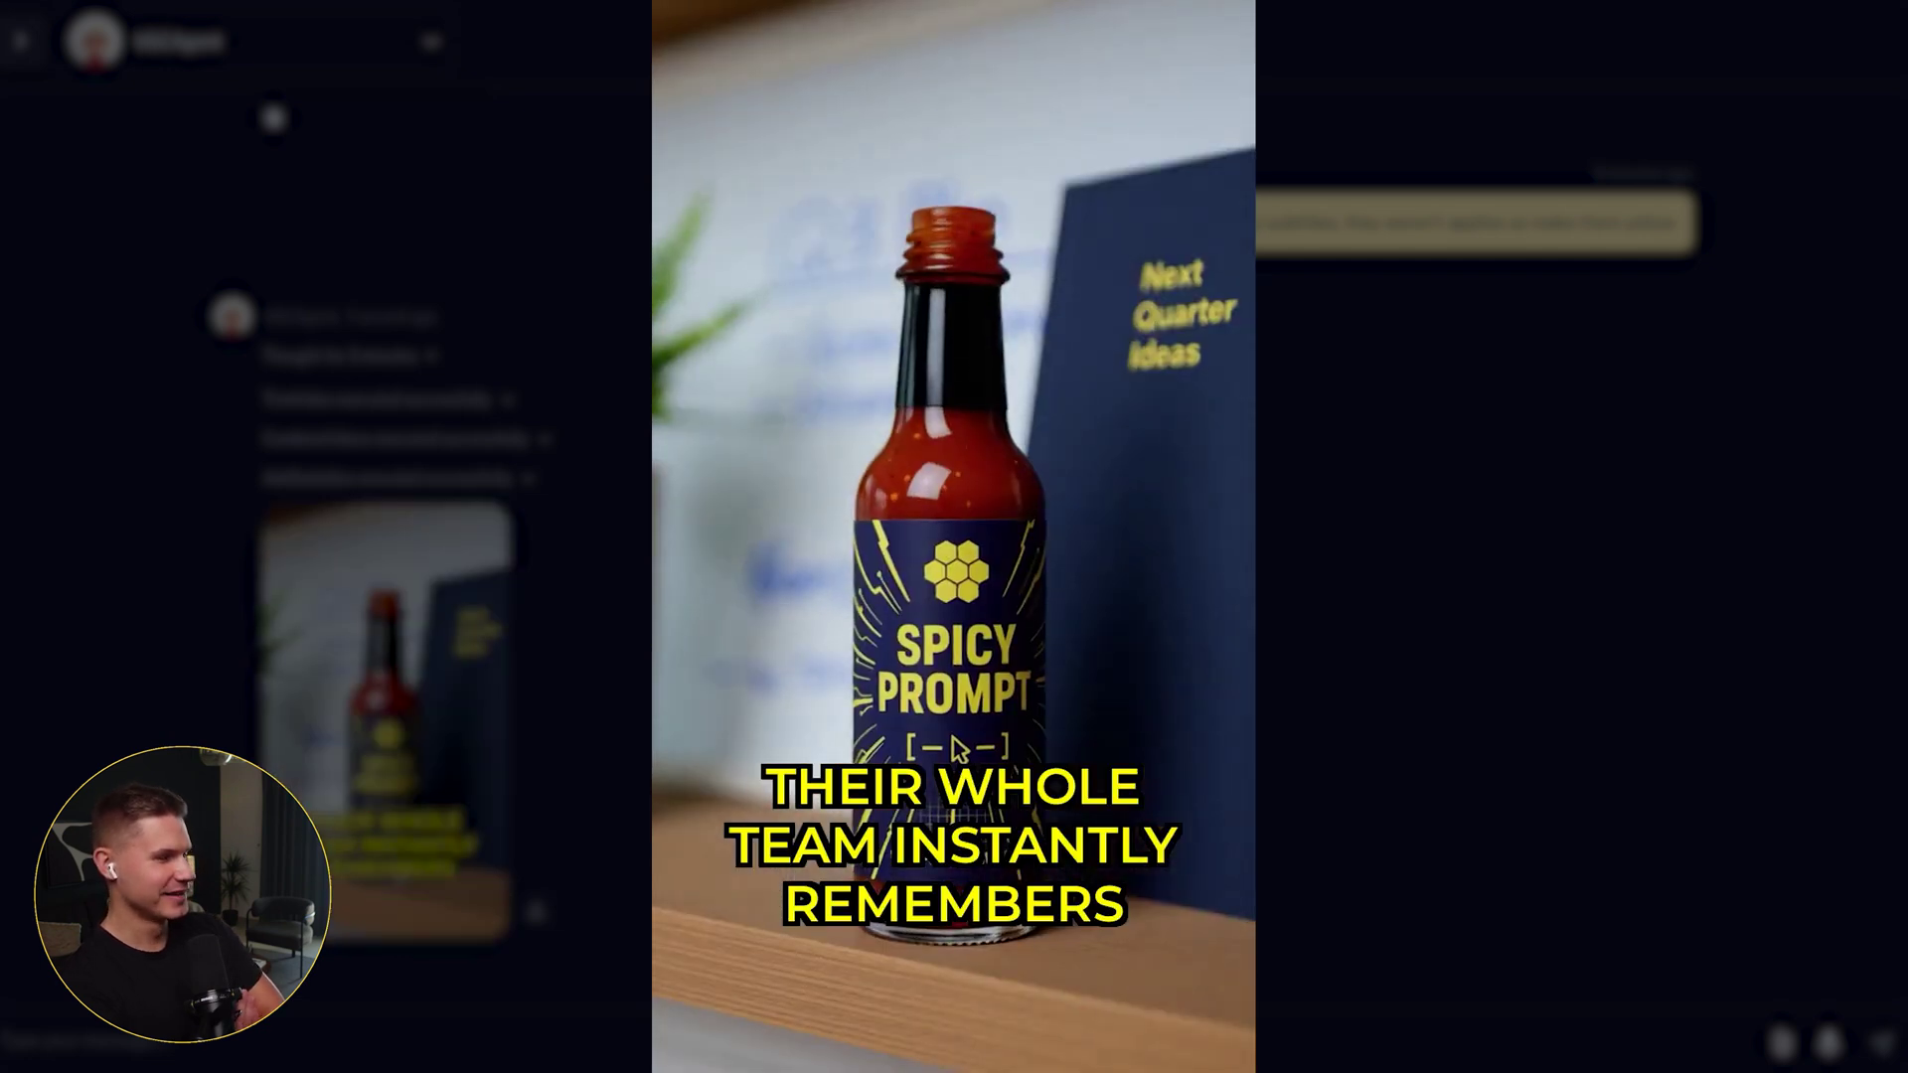
Close the enlarged preview of the combined video with yellow subtitles
left_click(741, 724)
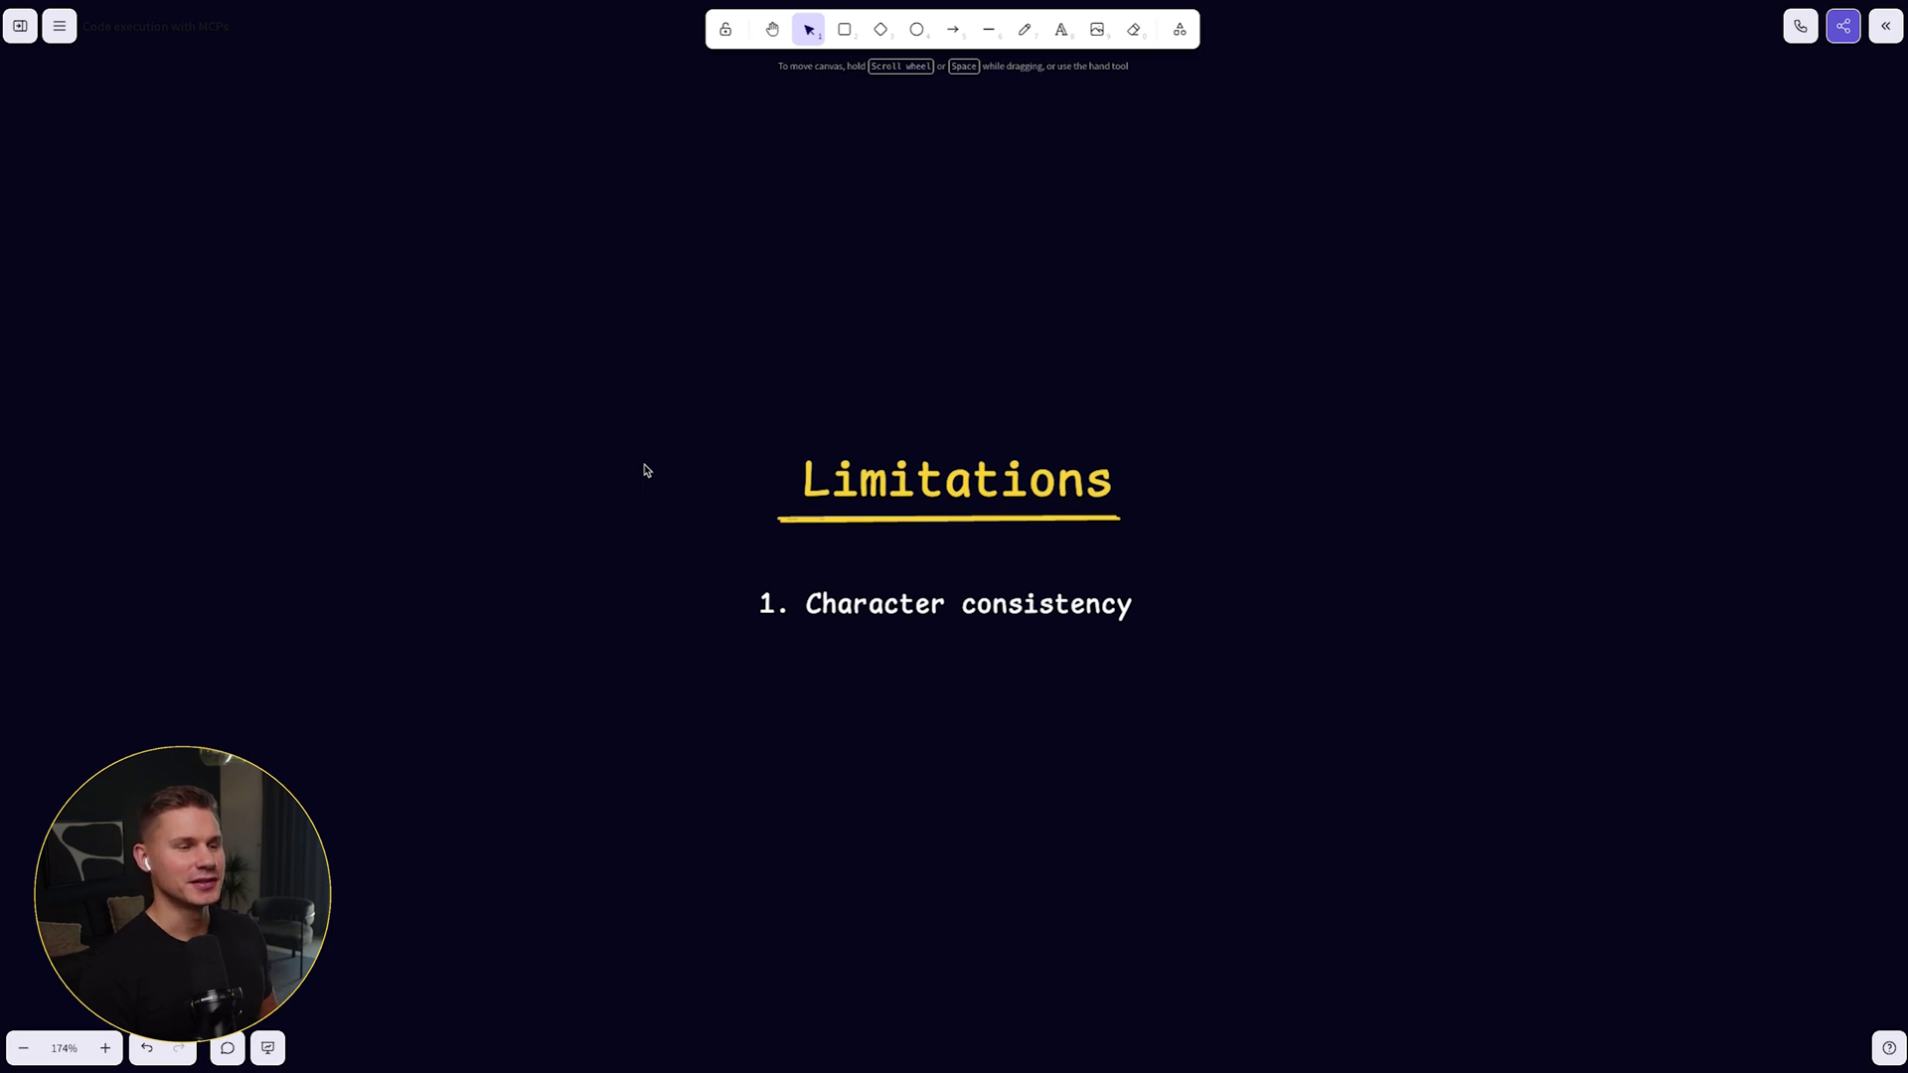
Write '2. Token costs' on the board beneath '1. Character consistency'
left_click(988, 735)
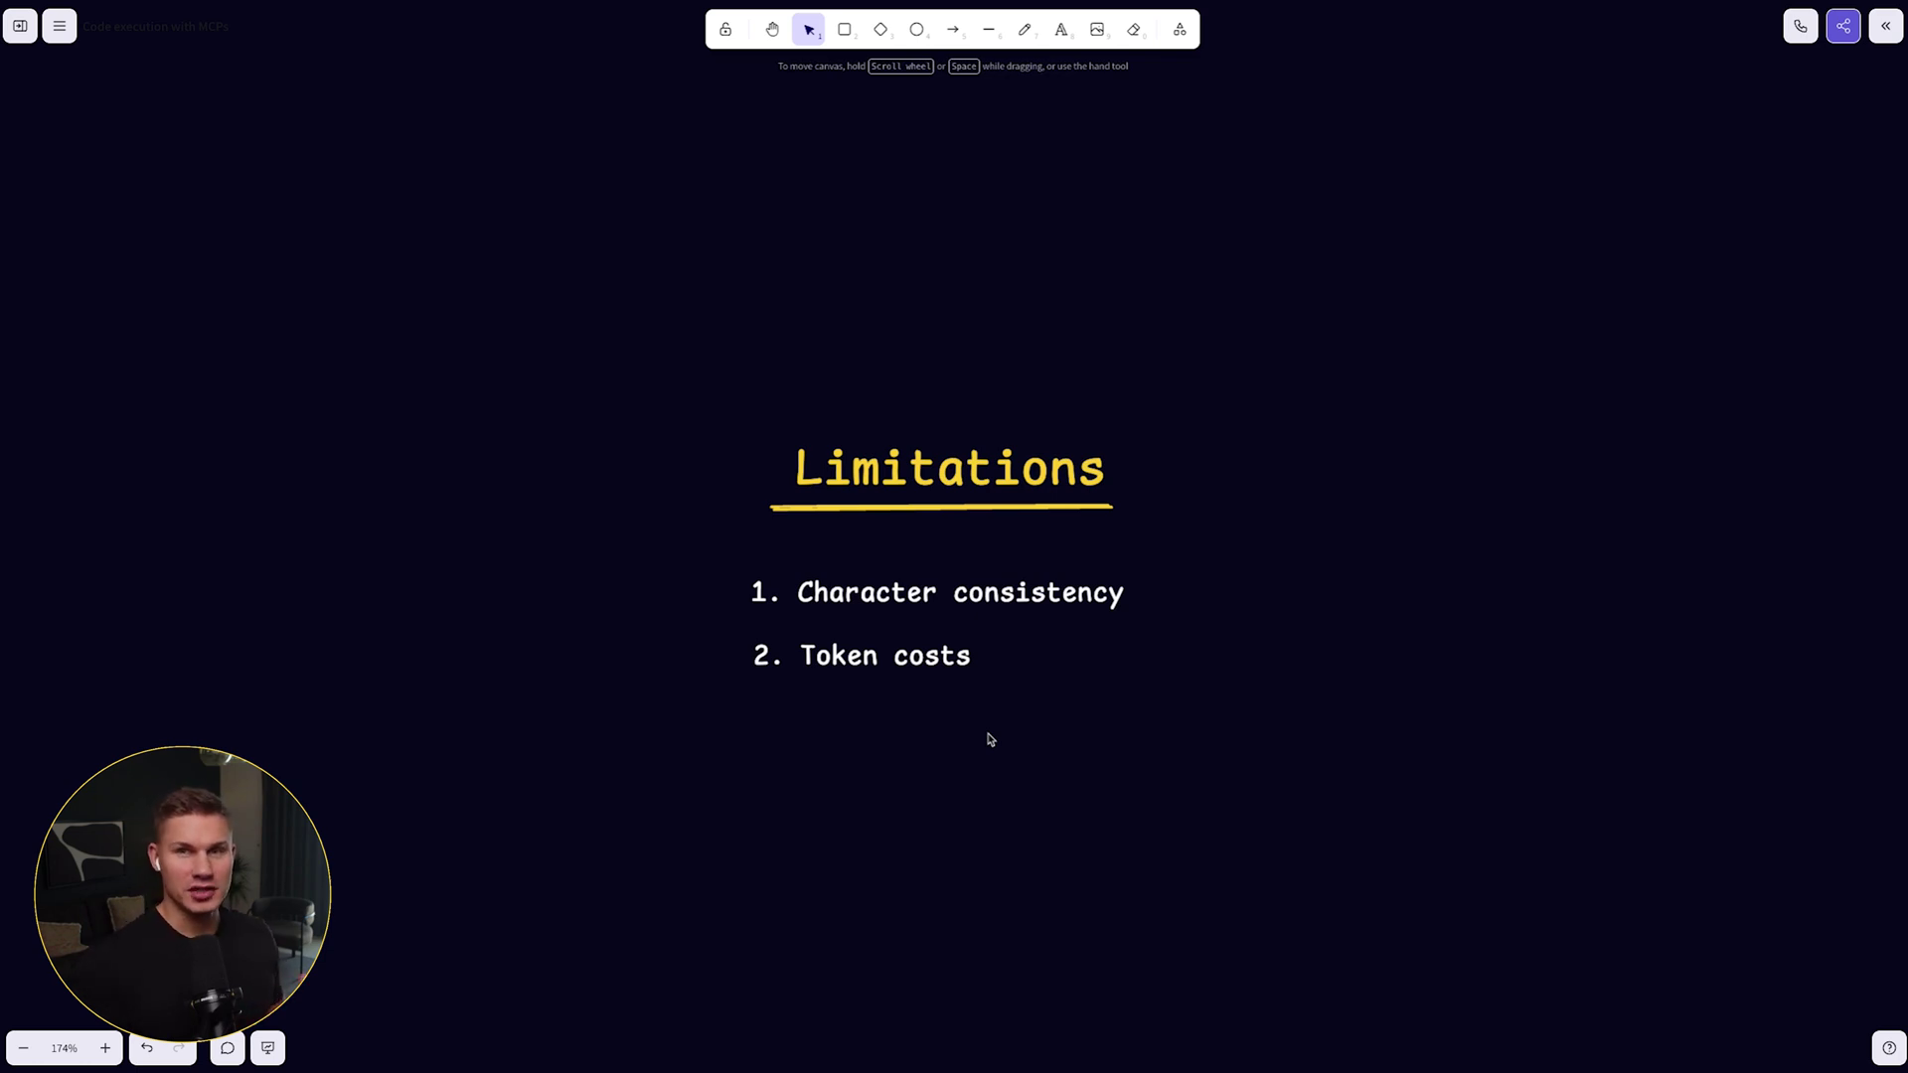
left_click(987, 693)
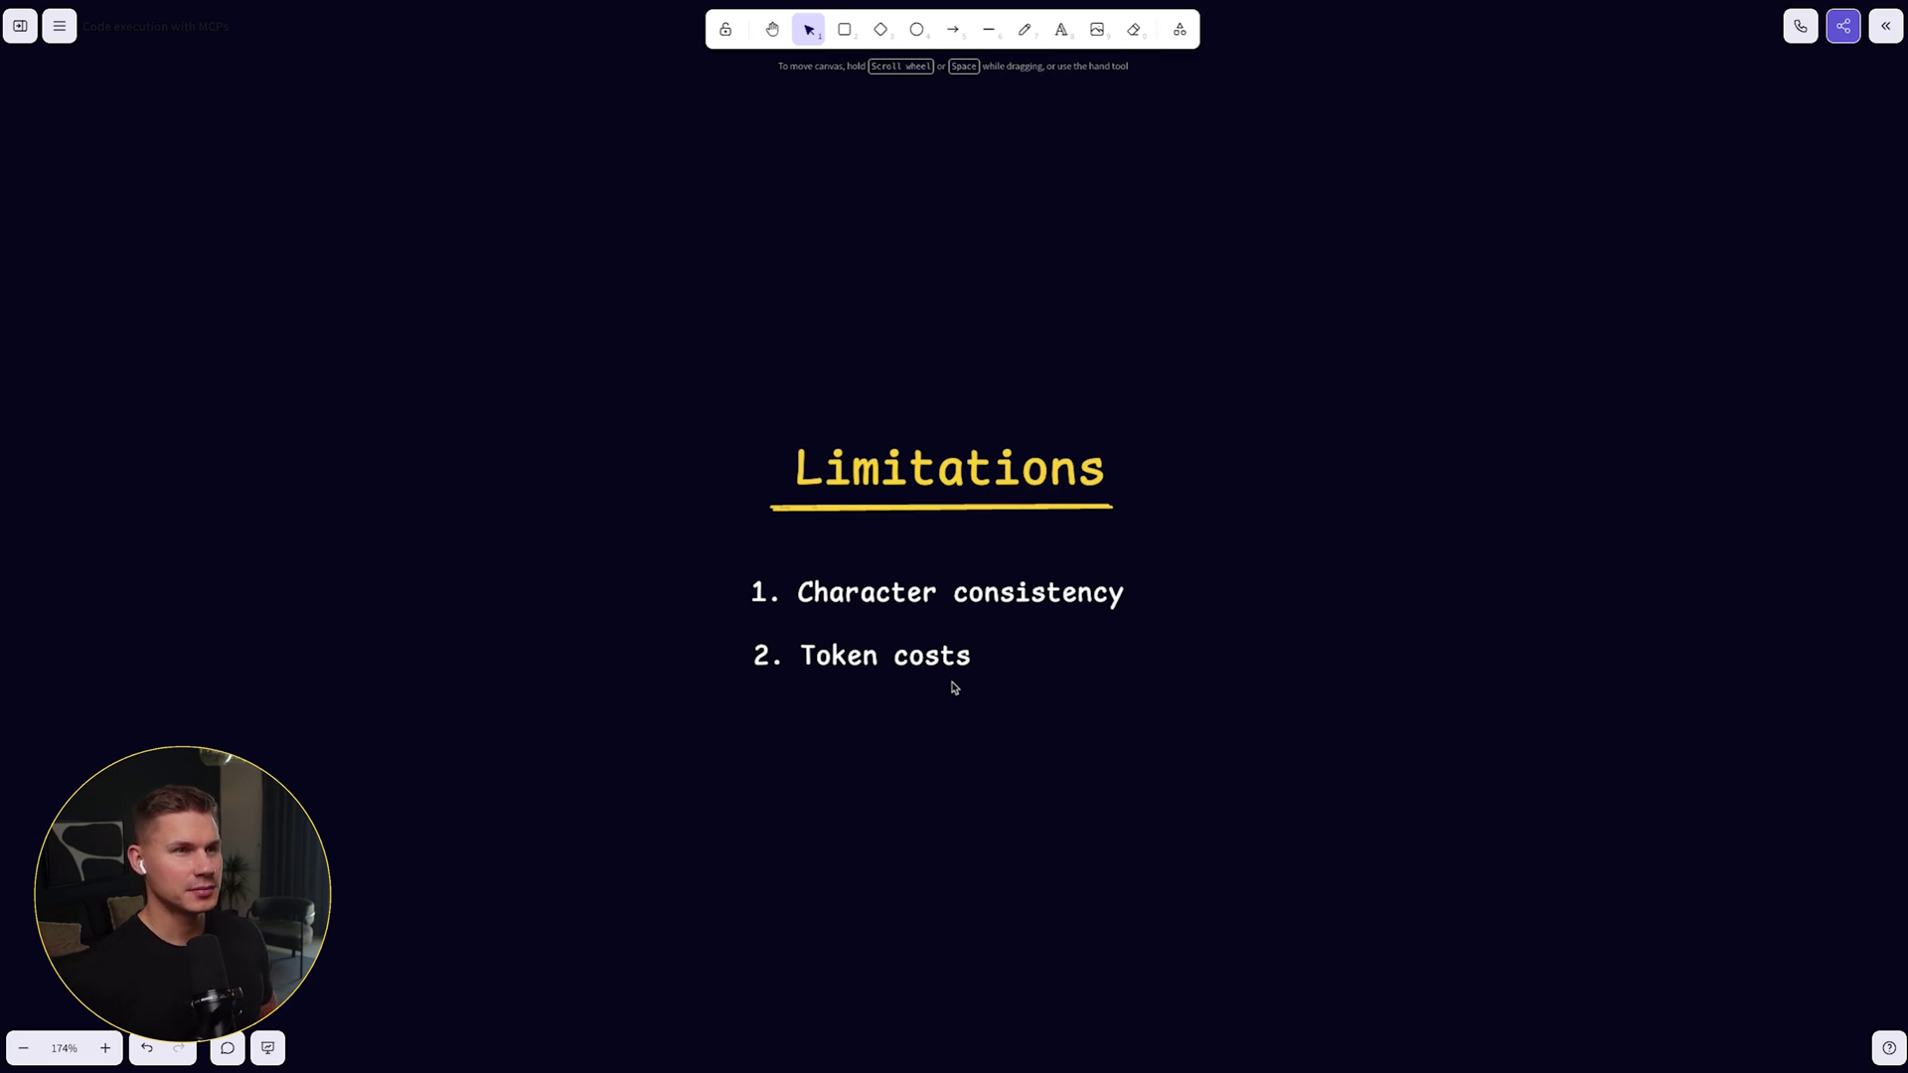
left_click(1099, 643)
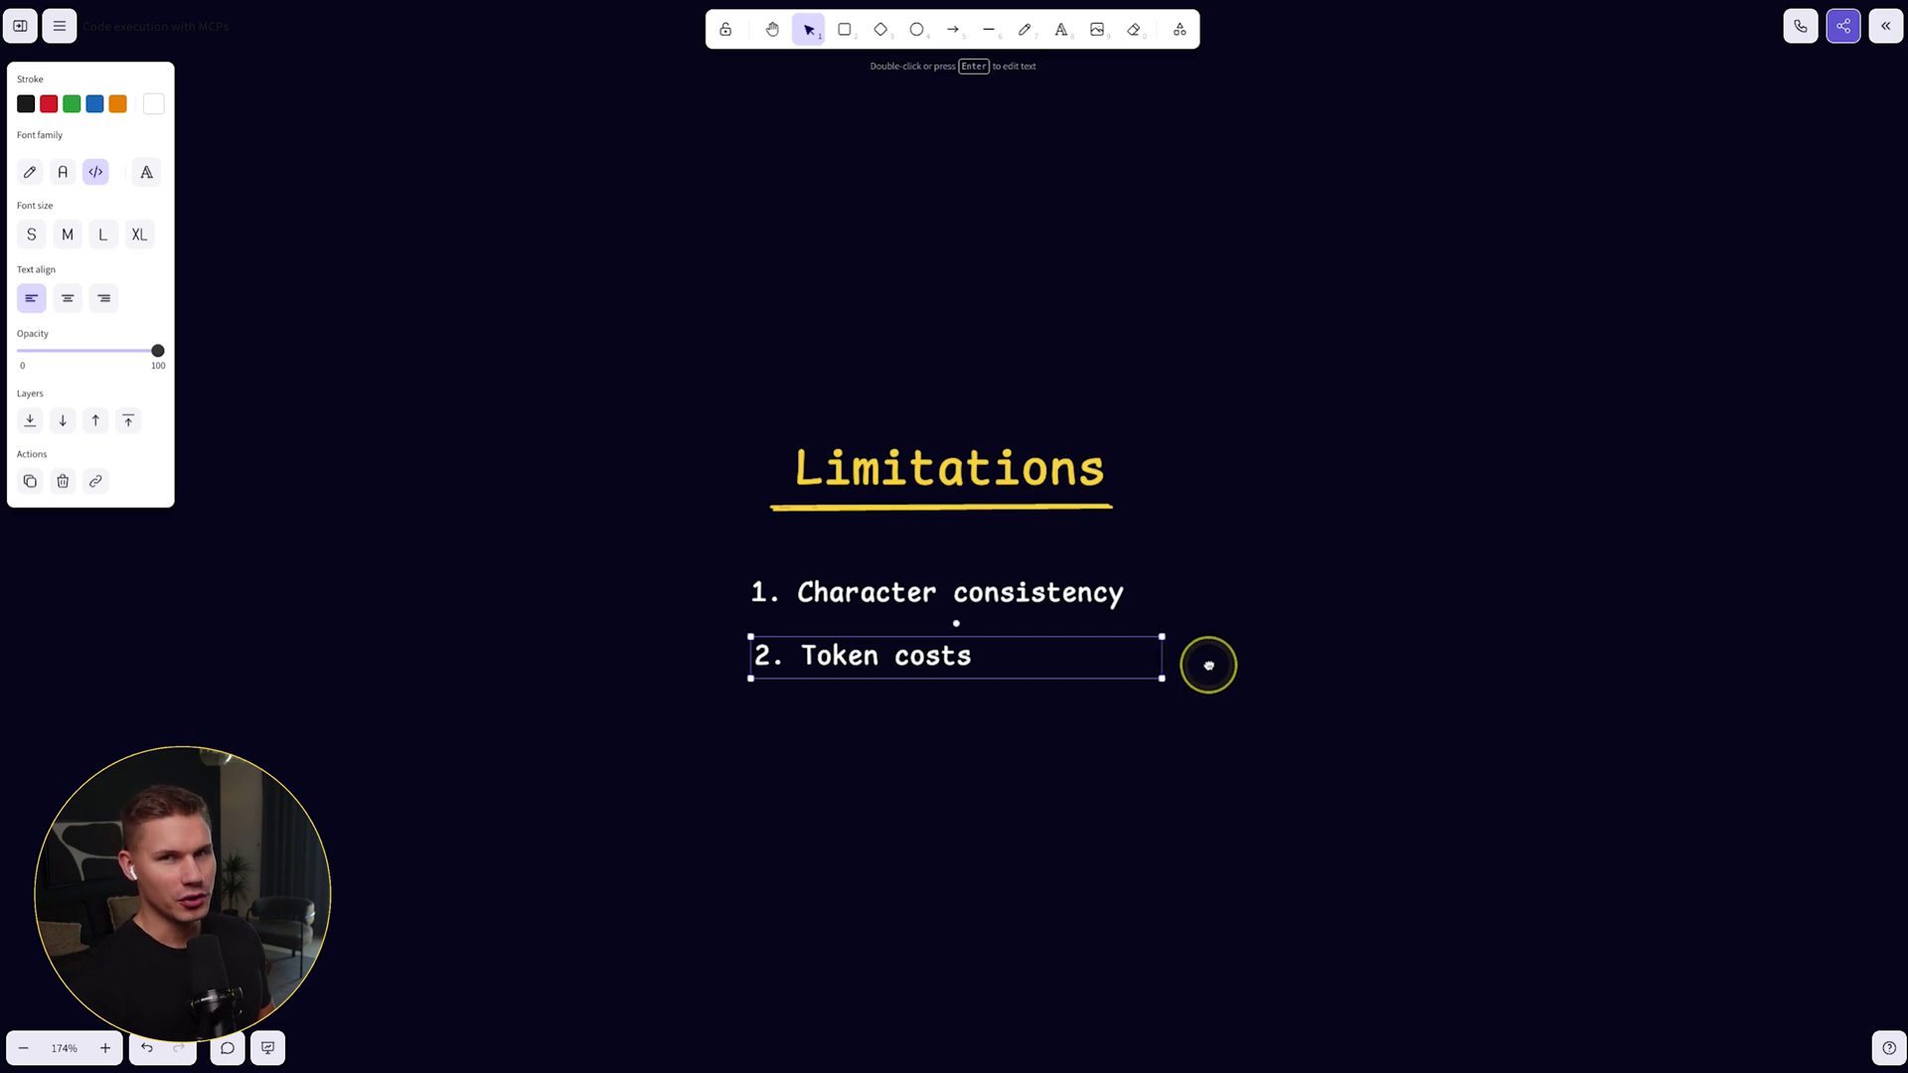
left_click_drag(1209, 664, 1222, 647)
left_click(1231, 715)
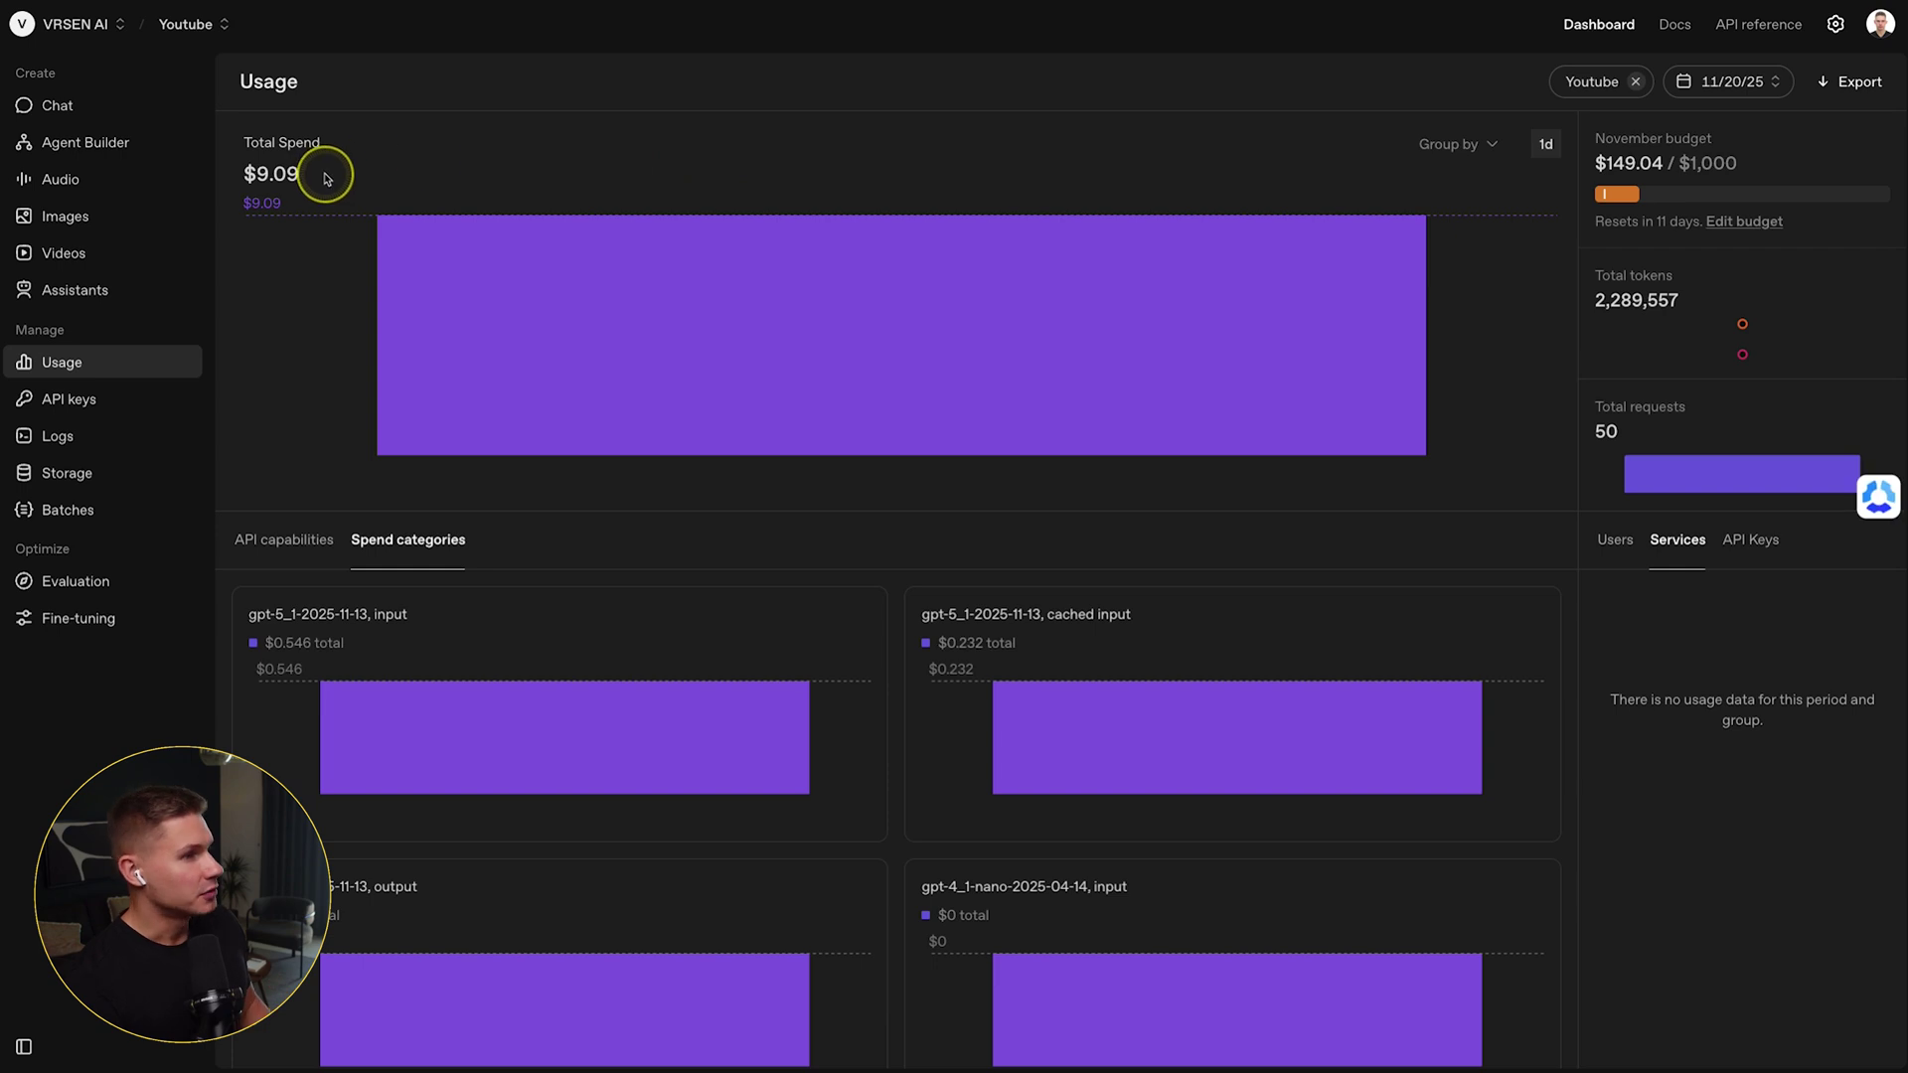
Highlight the $9.09 total spend and the $8.2 sora-2 output cost on the 11/20/25 usage dashboard
left_click_drag(328, 171, 244, 173)
left_click(496, 176)
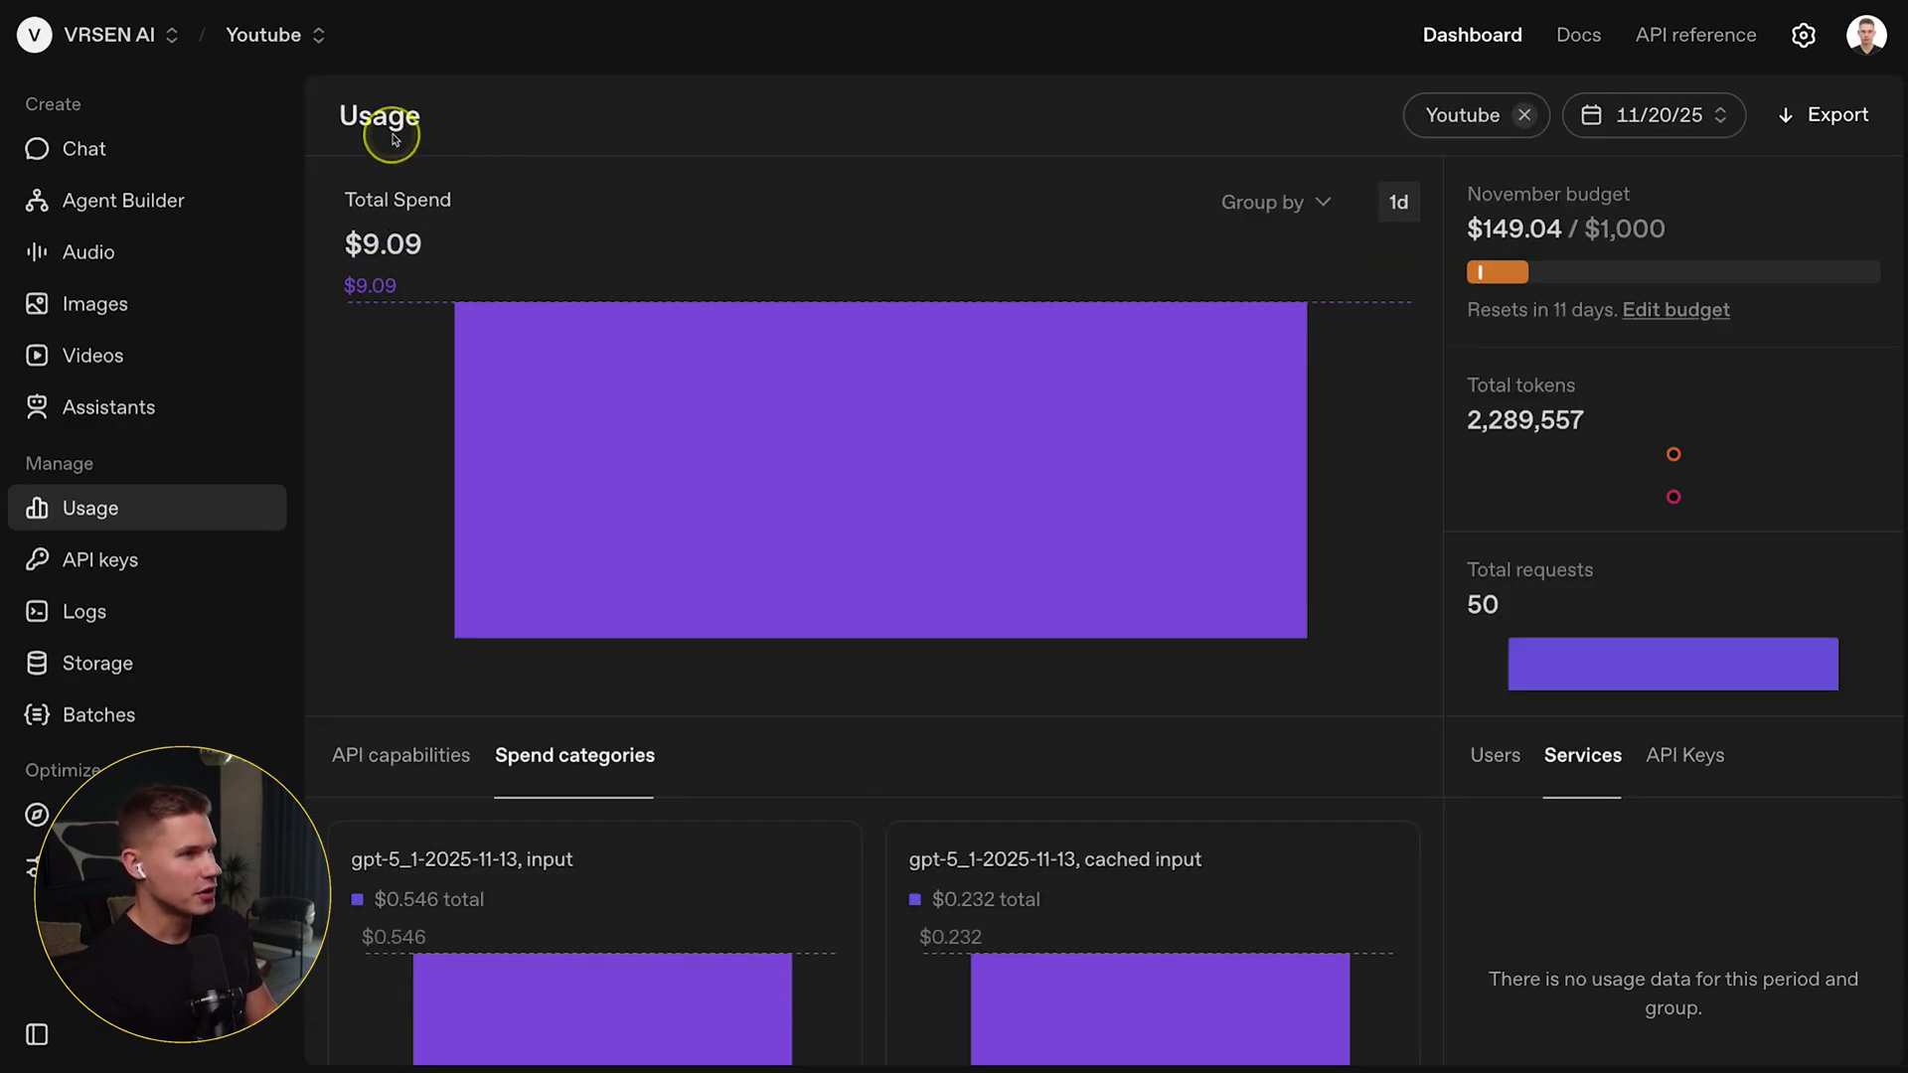
scroll(745, 225, "down", 1)
scroll(762, 239, "up", 1)
scroll(762, 238, "down", 10)
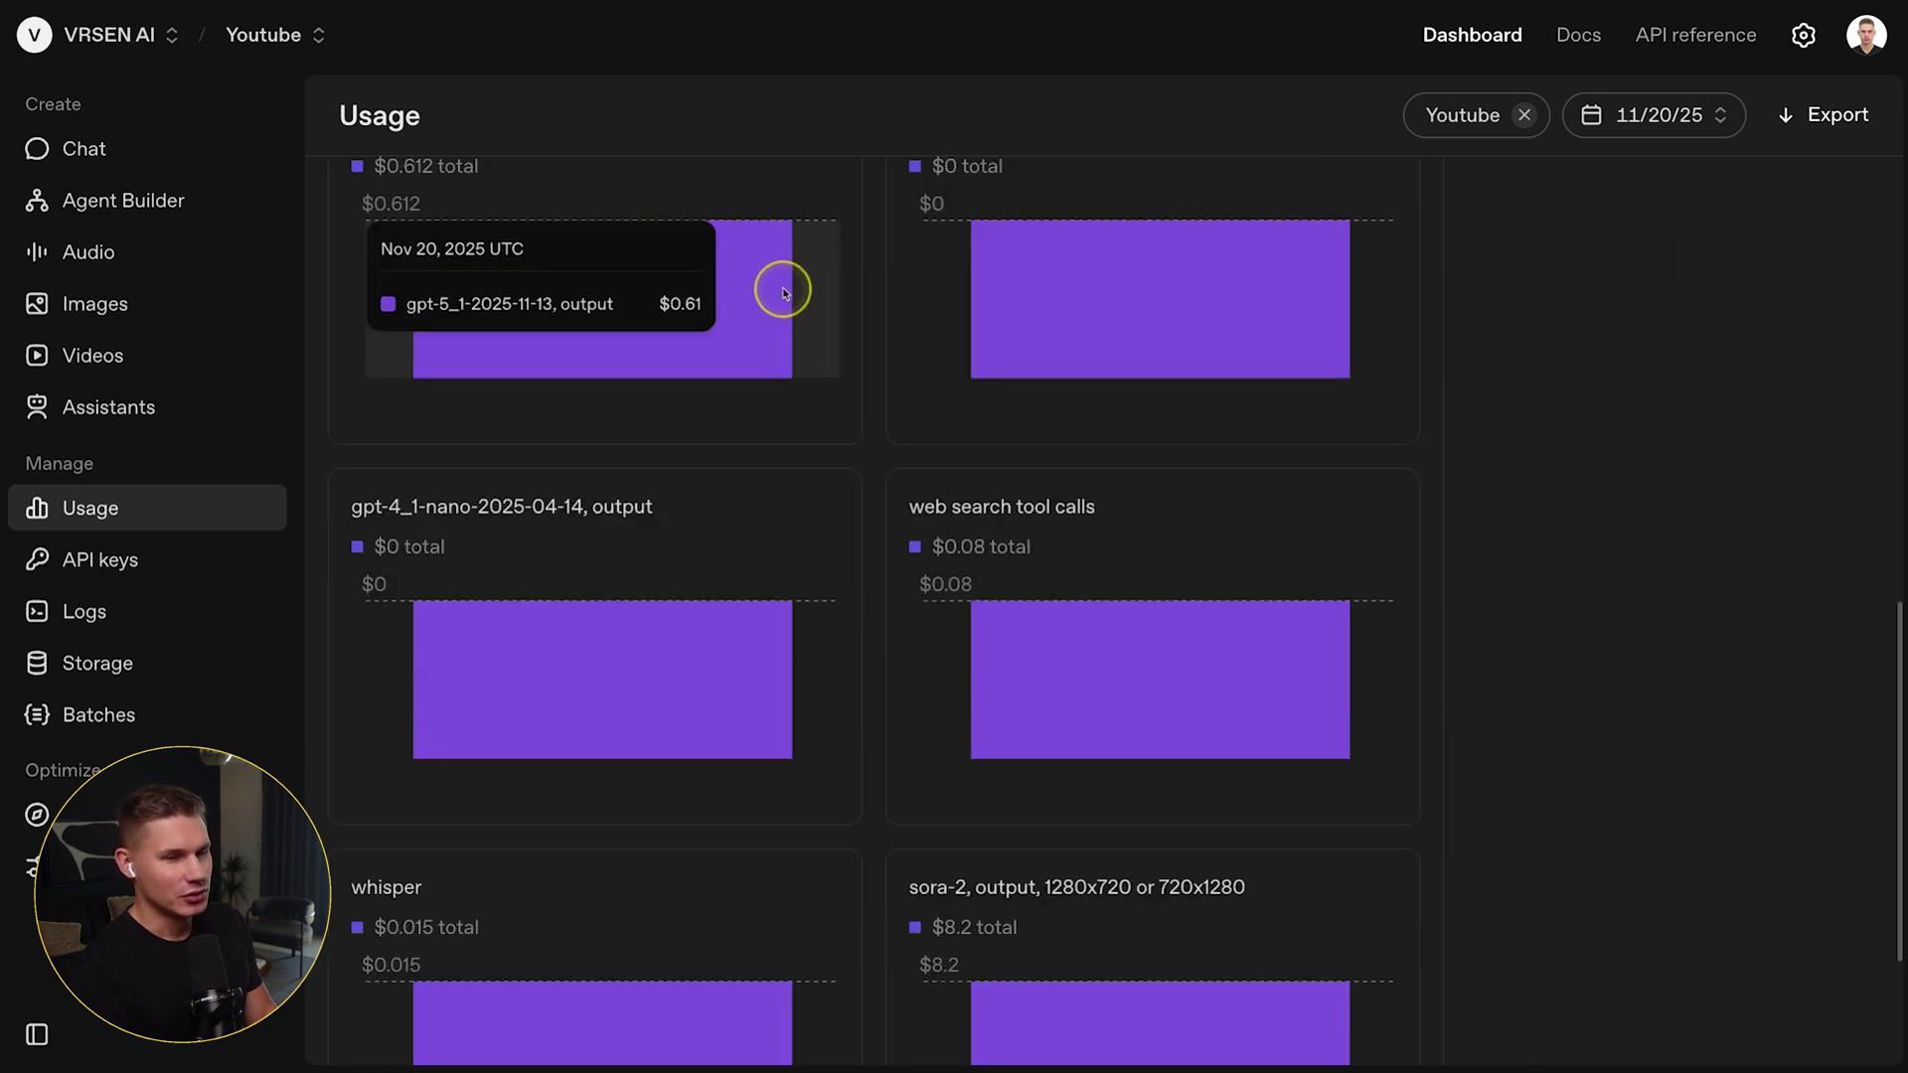
scroll(785, 293, "down", 3)
left_click_drag(1021, 671, 926, 670)
left_click(1588, 641)
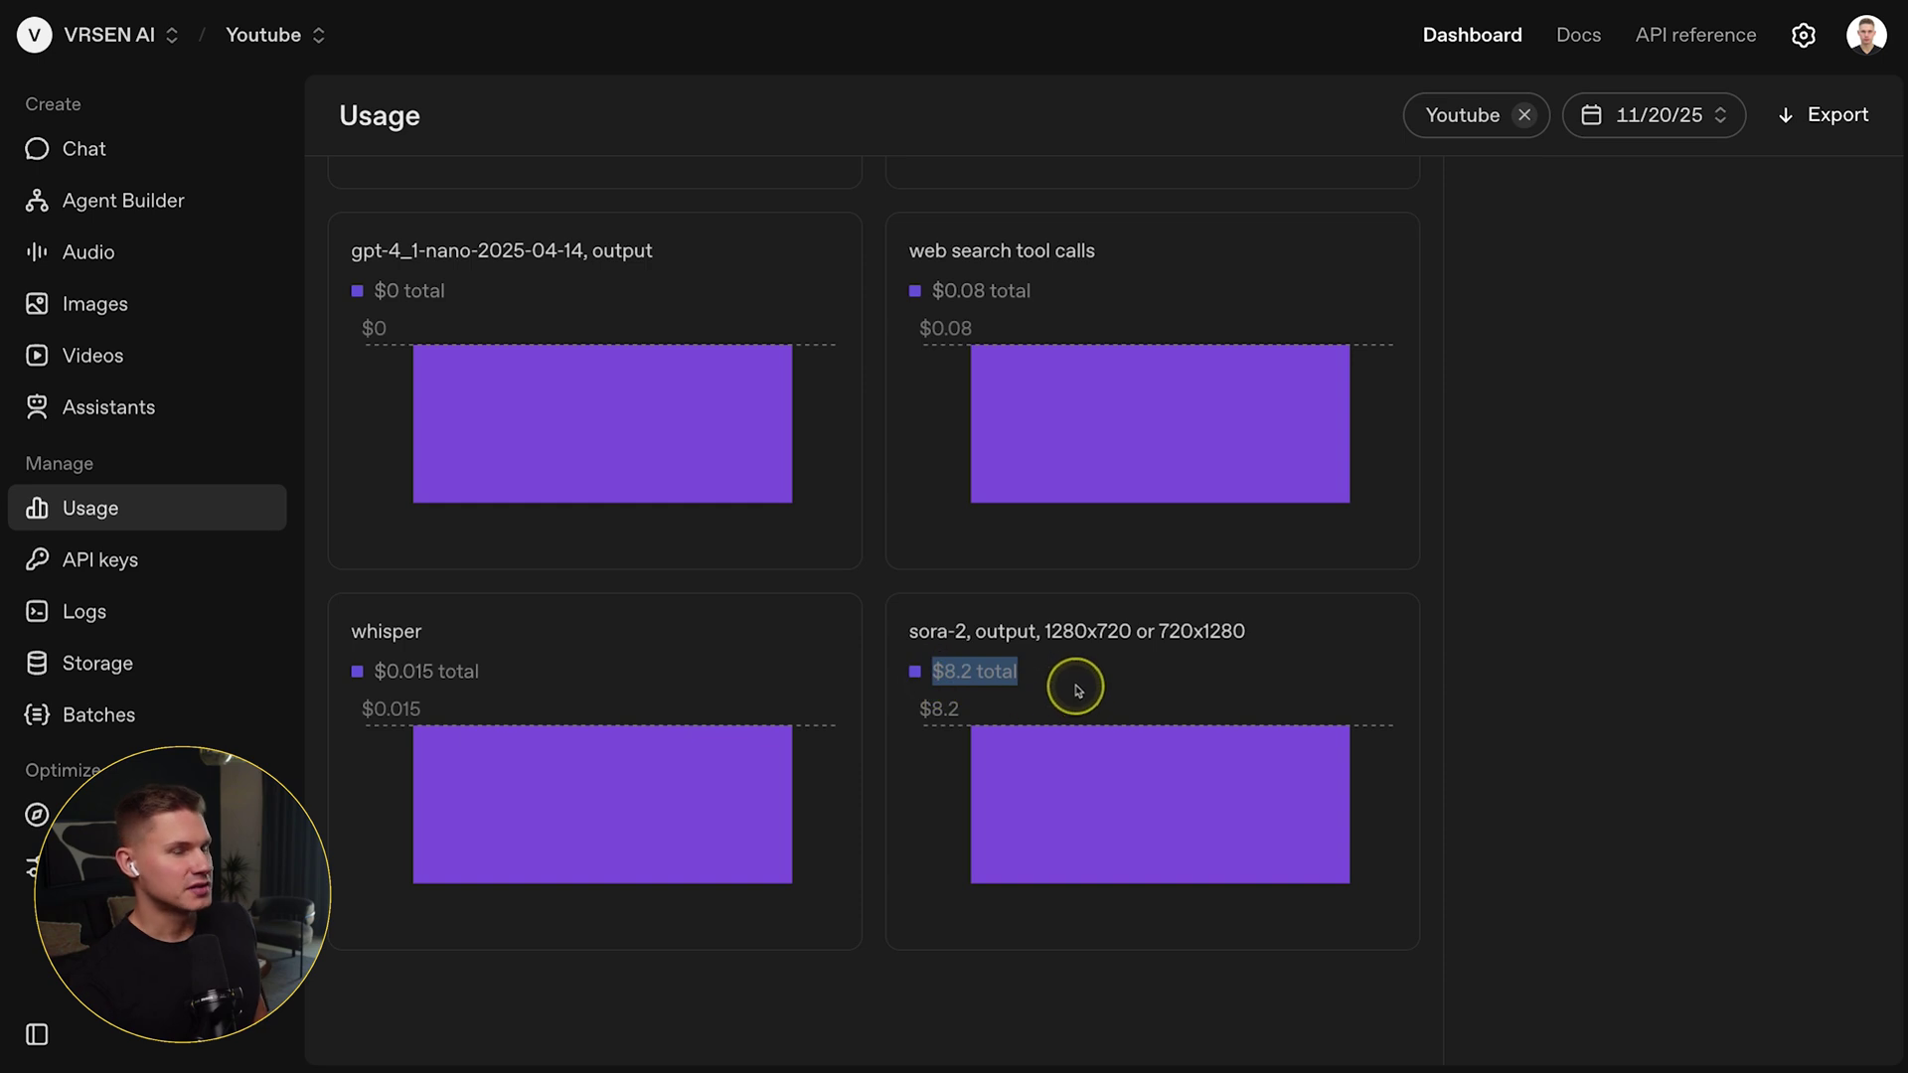
scroll(1077, 666, "up", 10)
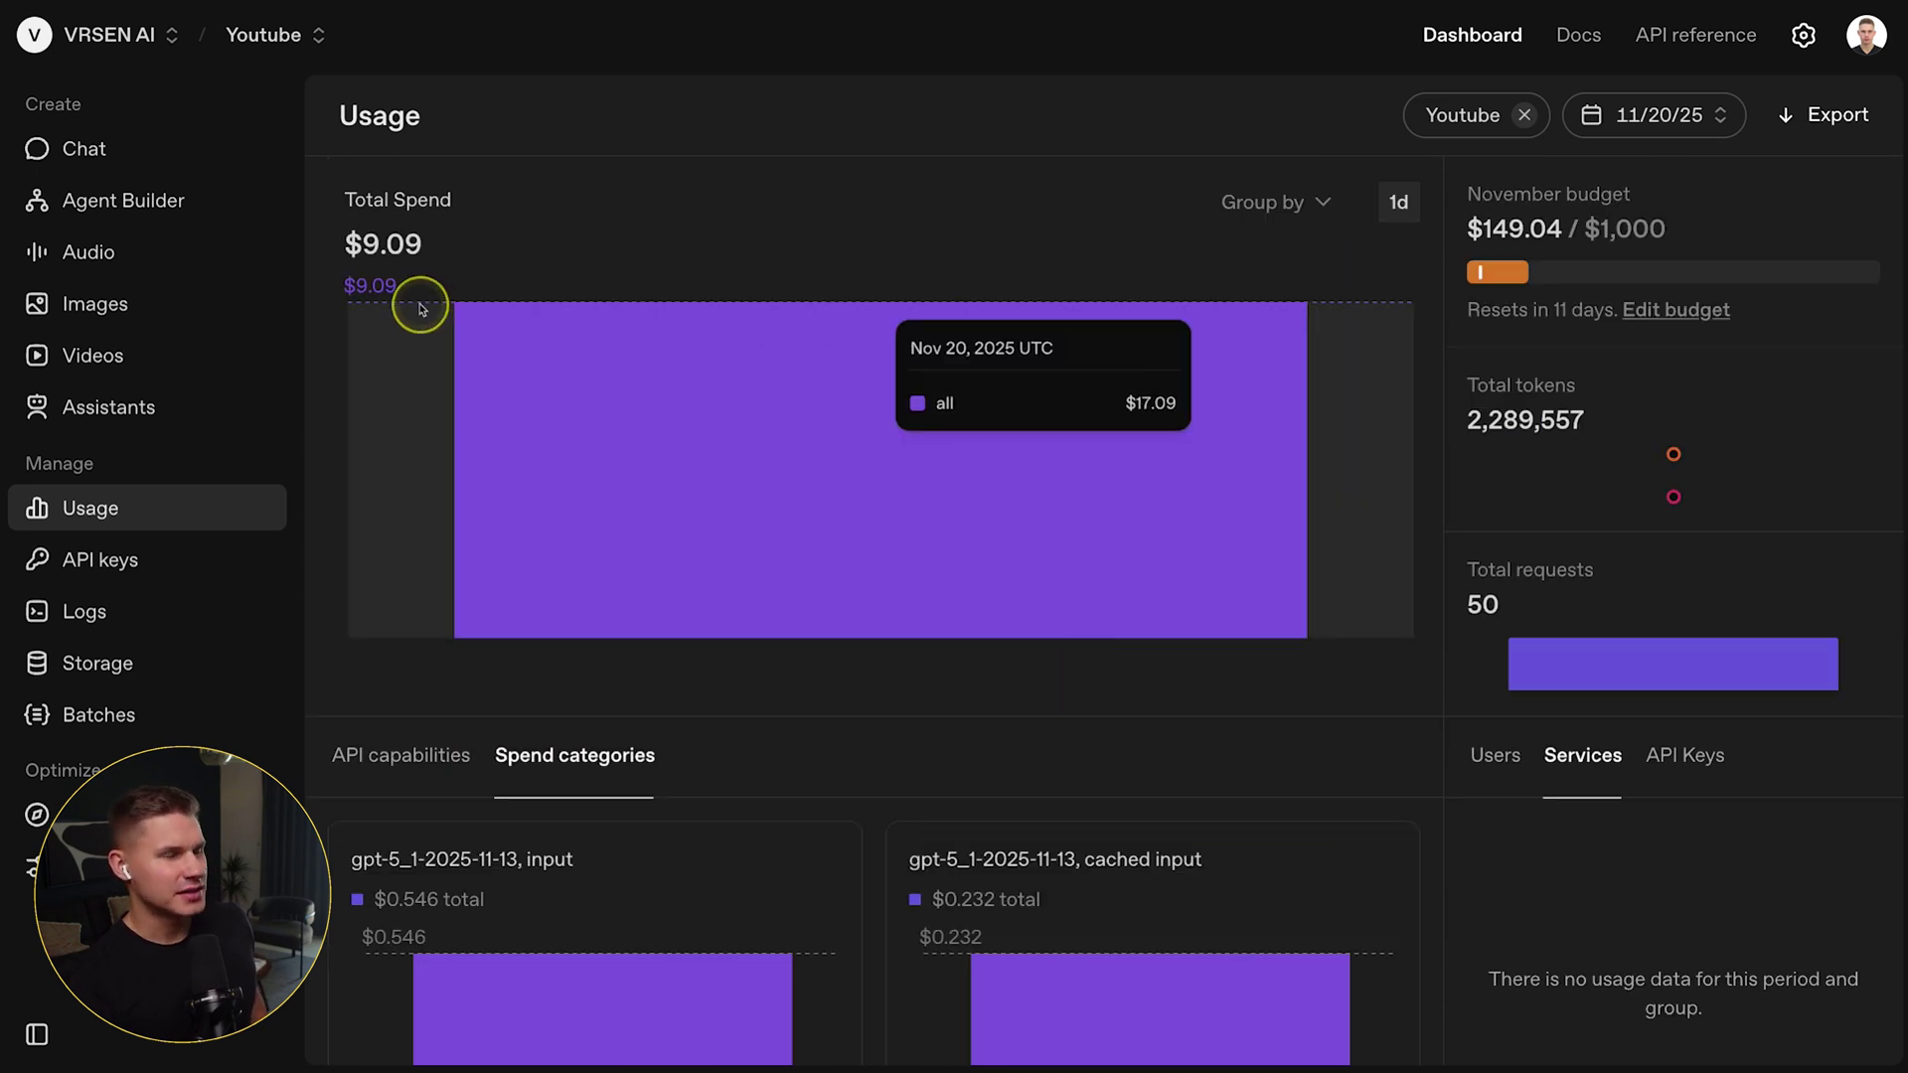
left_click_drag(426, 246, 340, 242)
left_click(481, 238)
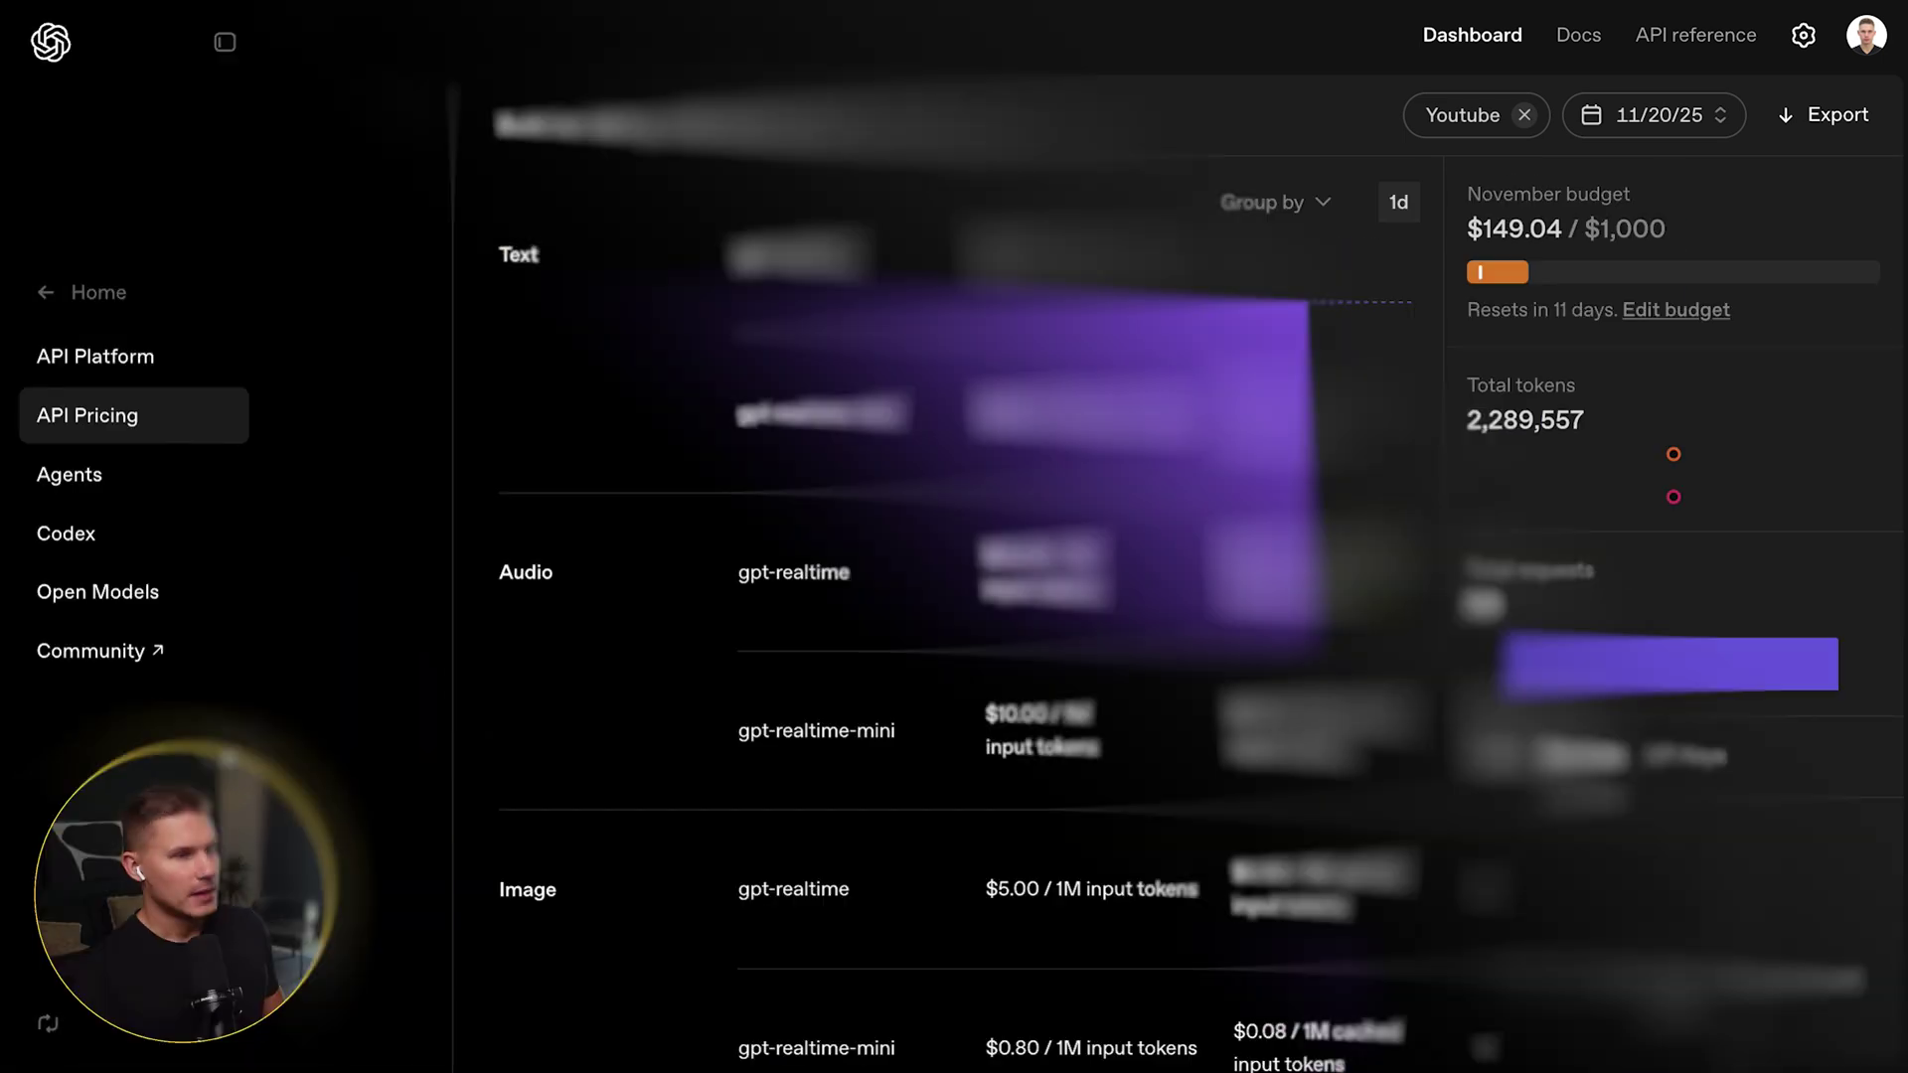
Highlight sora-2's $0.10 per-second and $0.30 prices in the Sora Video API pricing
scroll(1363, 558, "down", 5)
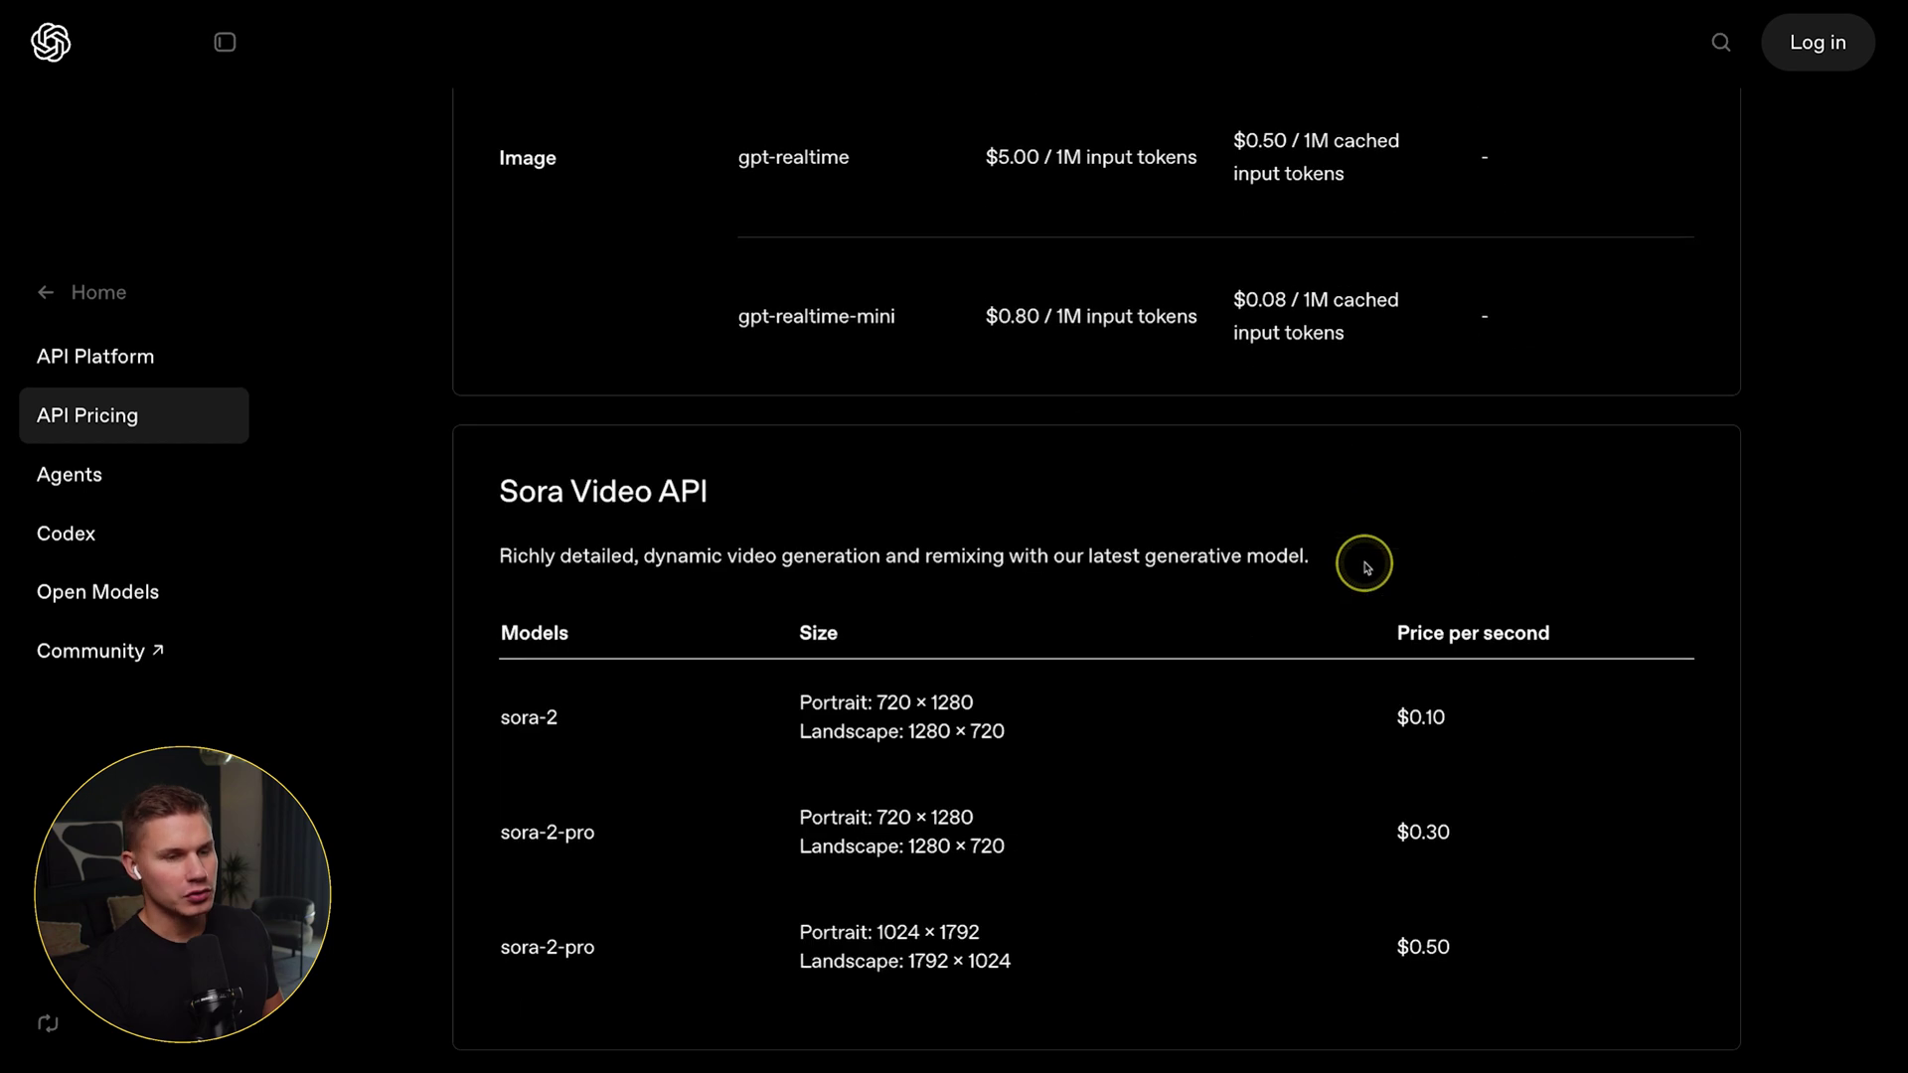
left_click_drag(1377, 532, 1453, 535)
scroll(1302, 601, "down", 1)
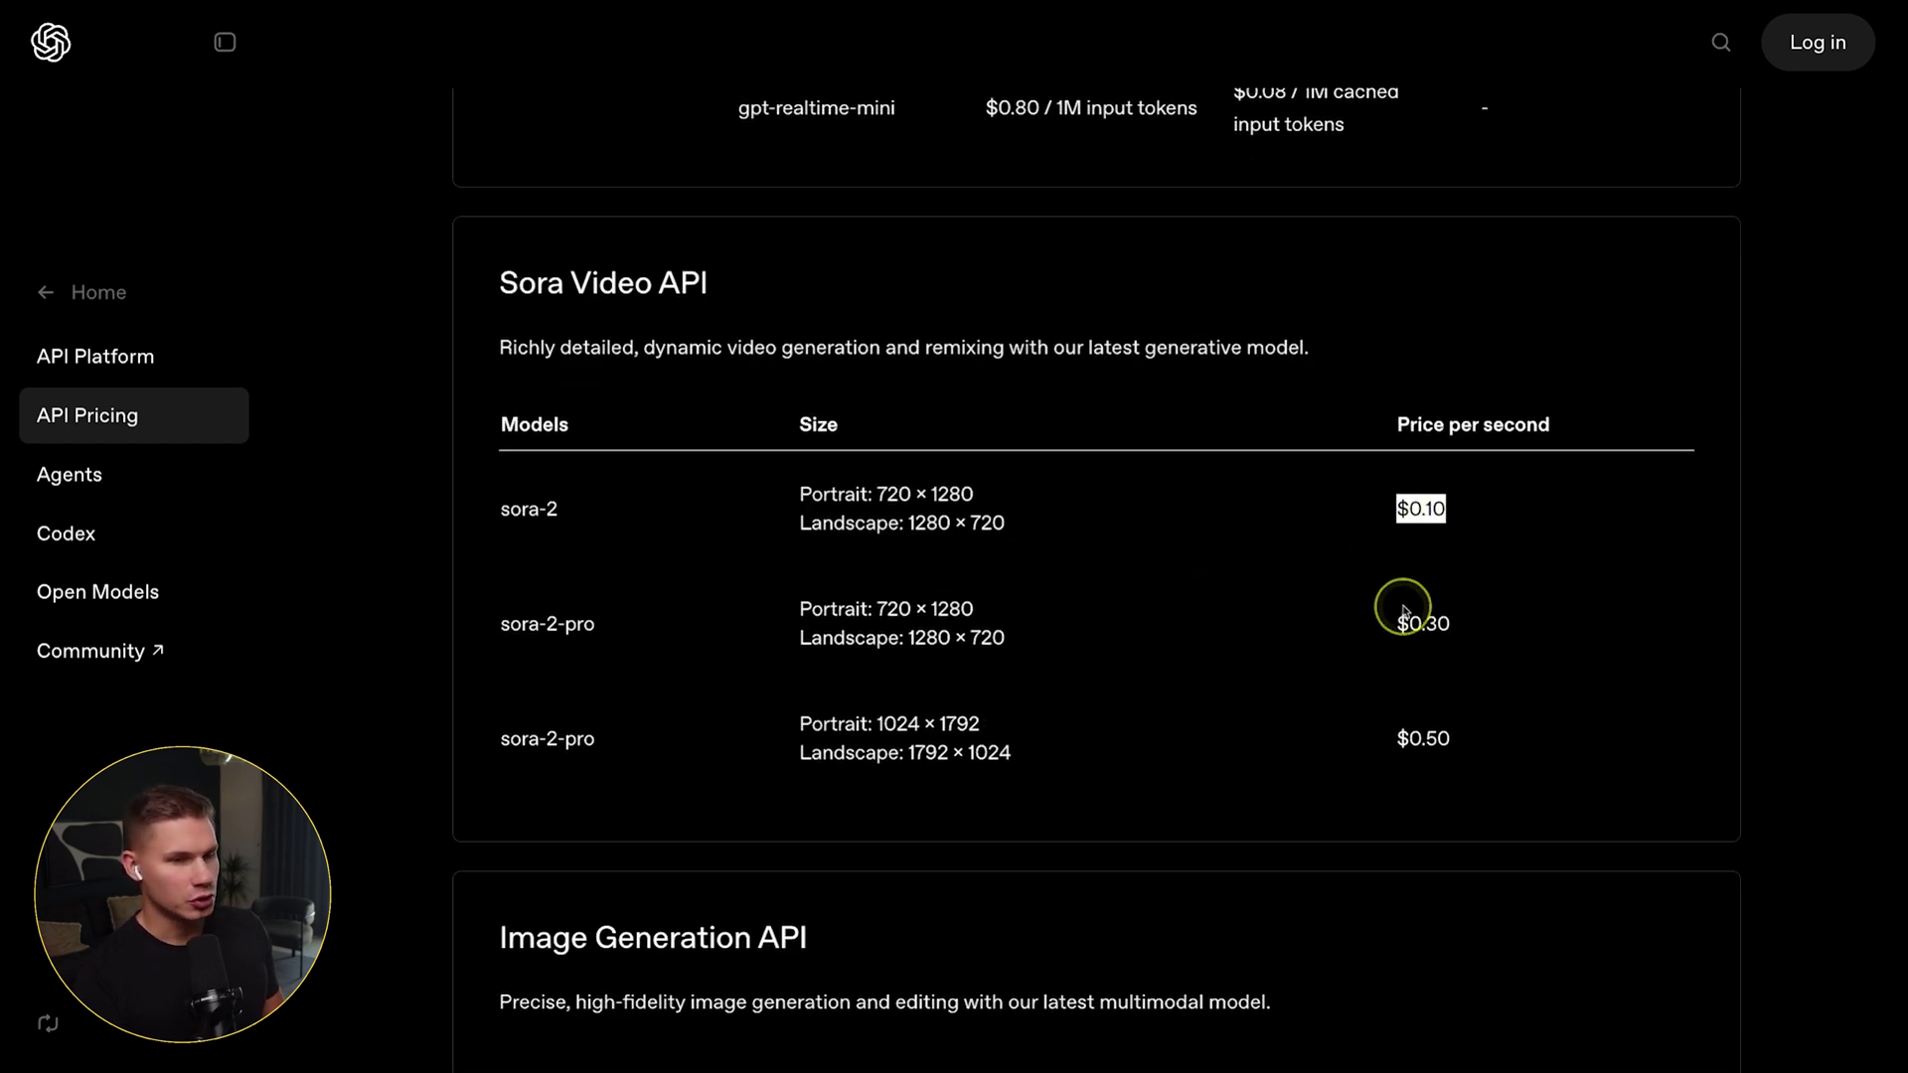
left_click_drag(1391, 634, 1456, 626)
scroll(915, 272, "down", 1)
left_click(915, 272)
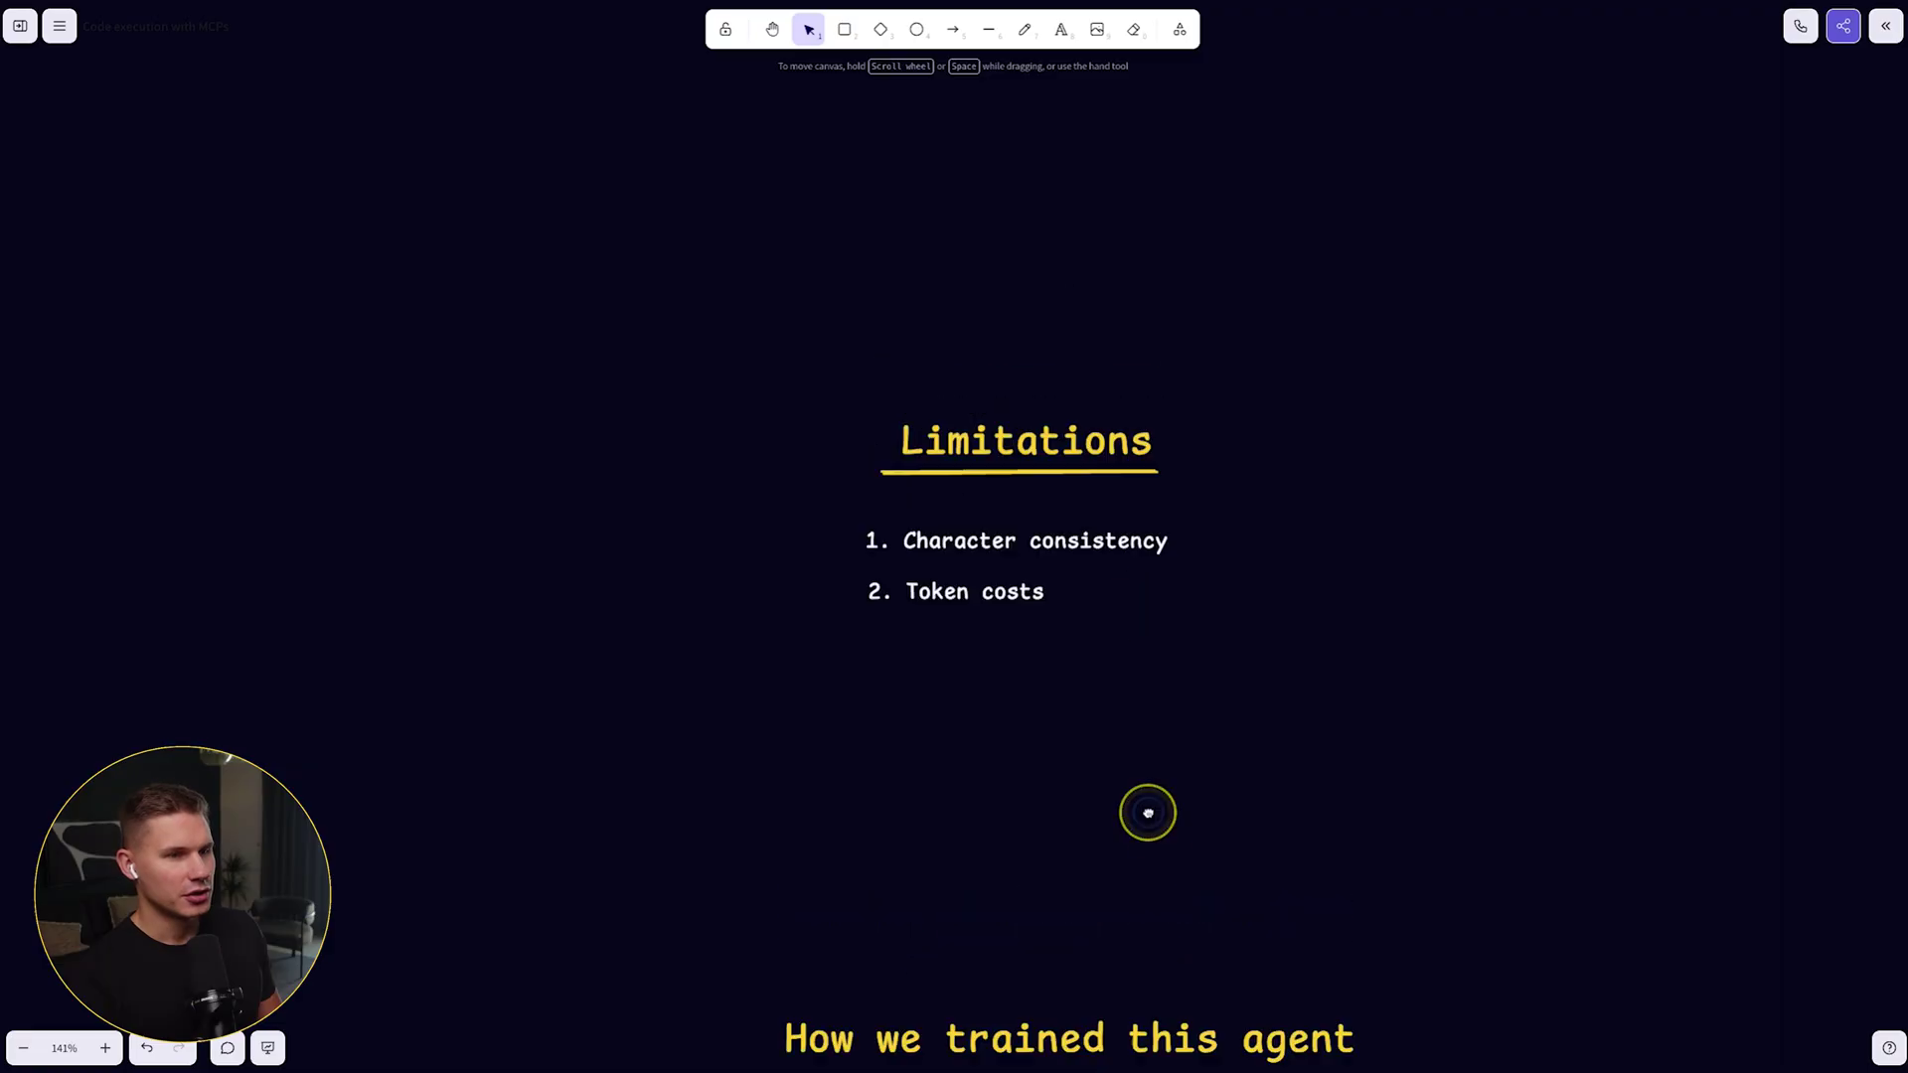
scroll(1119, 838, "up", 1)
Scroll the board until the 'How we trained this agent' heading is centred
scroll(1106, 571, "down", 5)
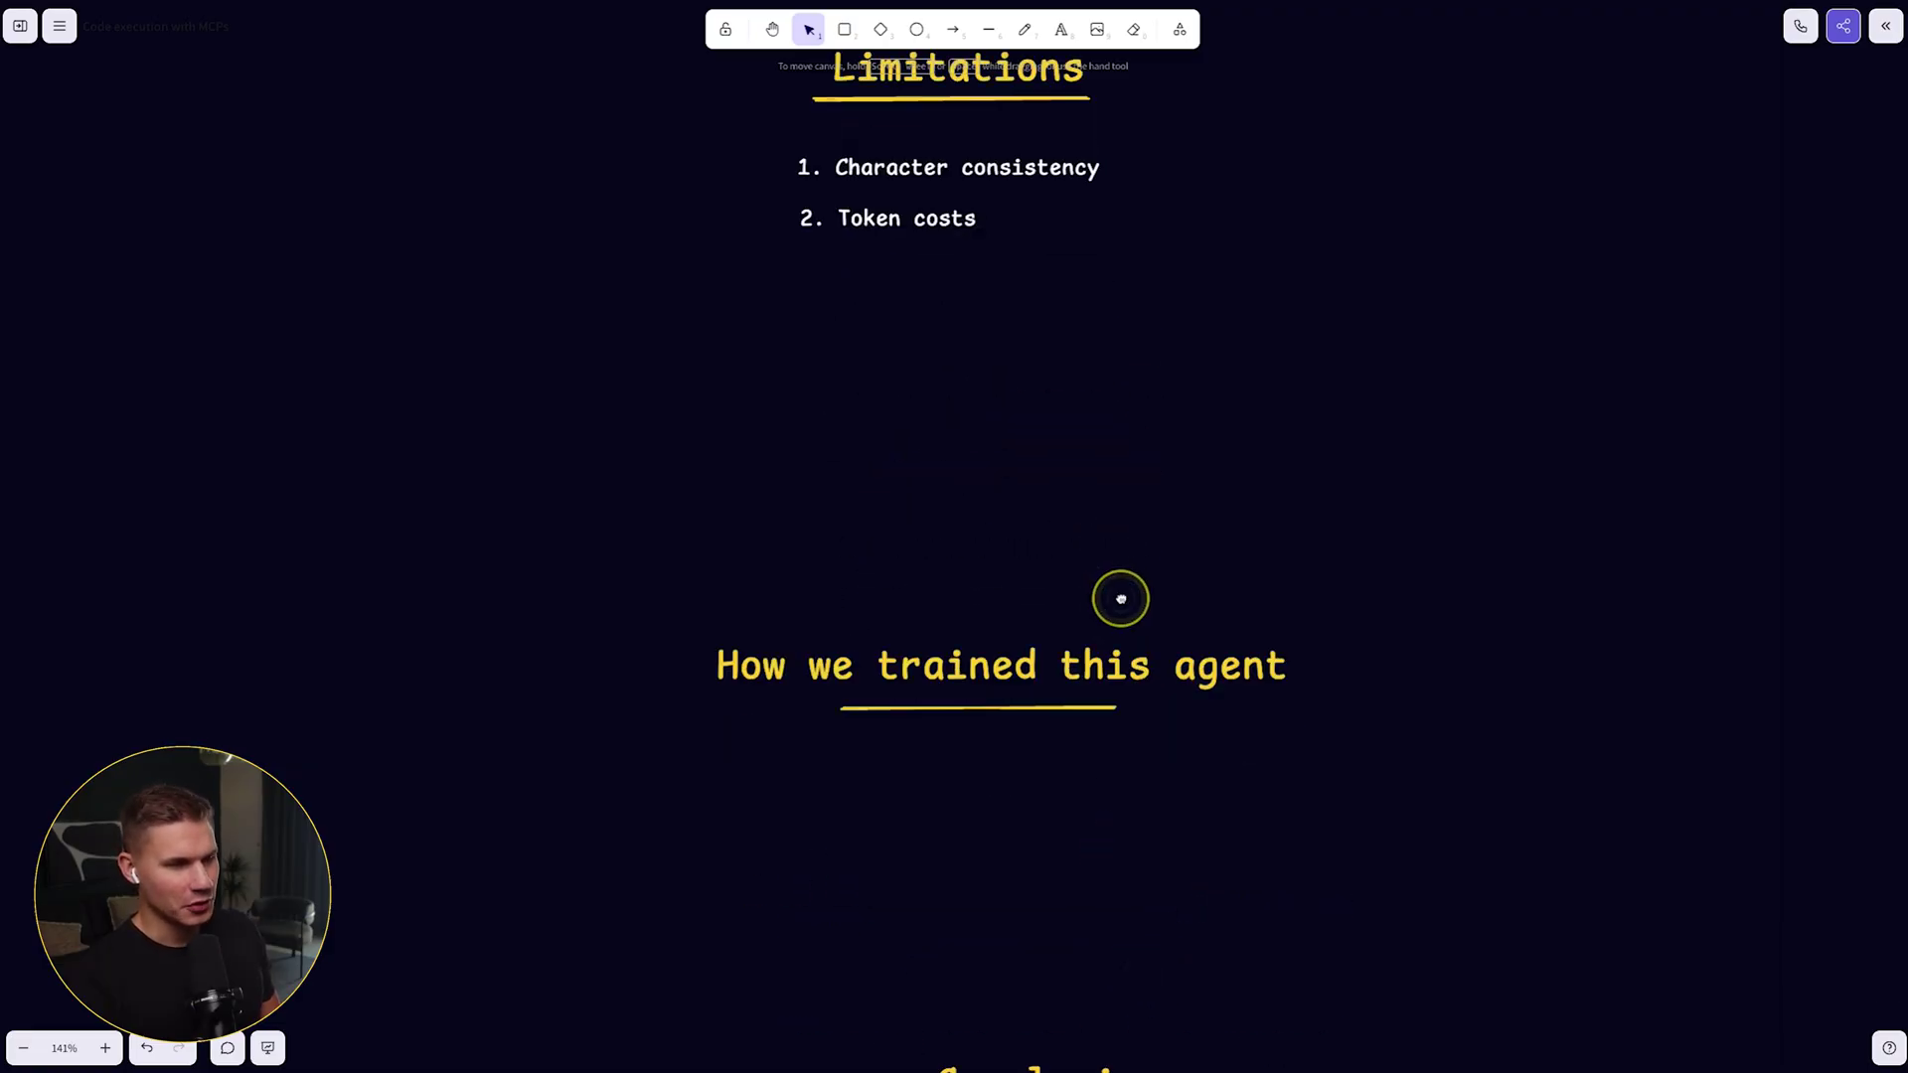
scroll(1121, 599, "down", 2)
scroll(1103, 736, "up", 5)
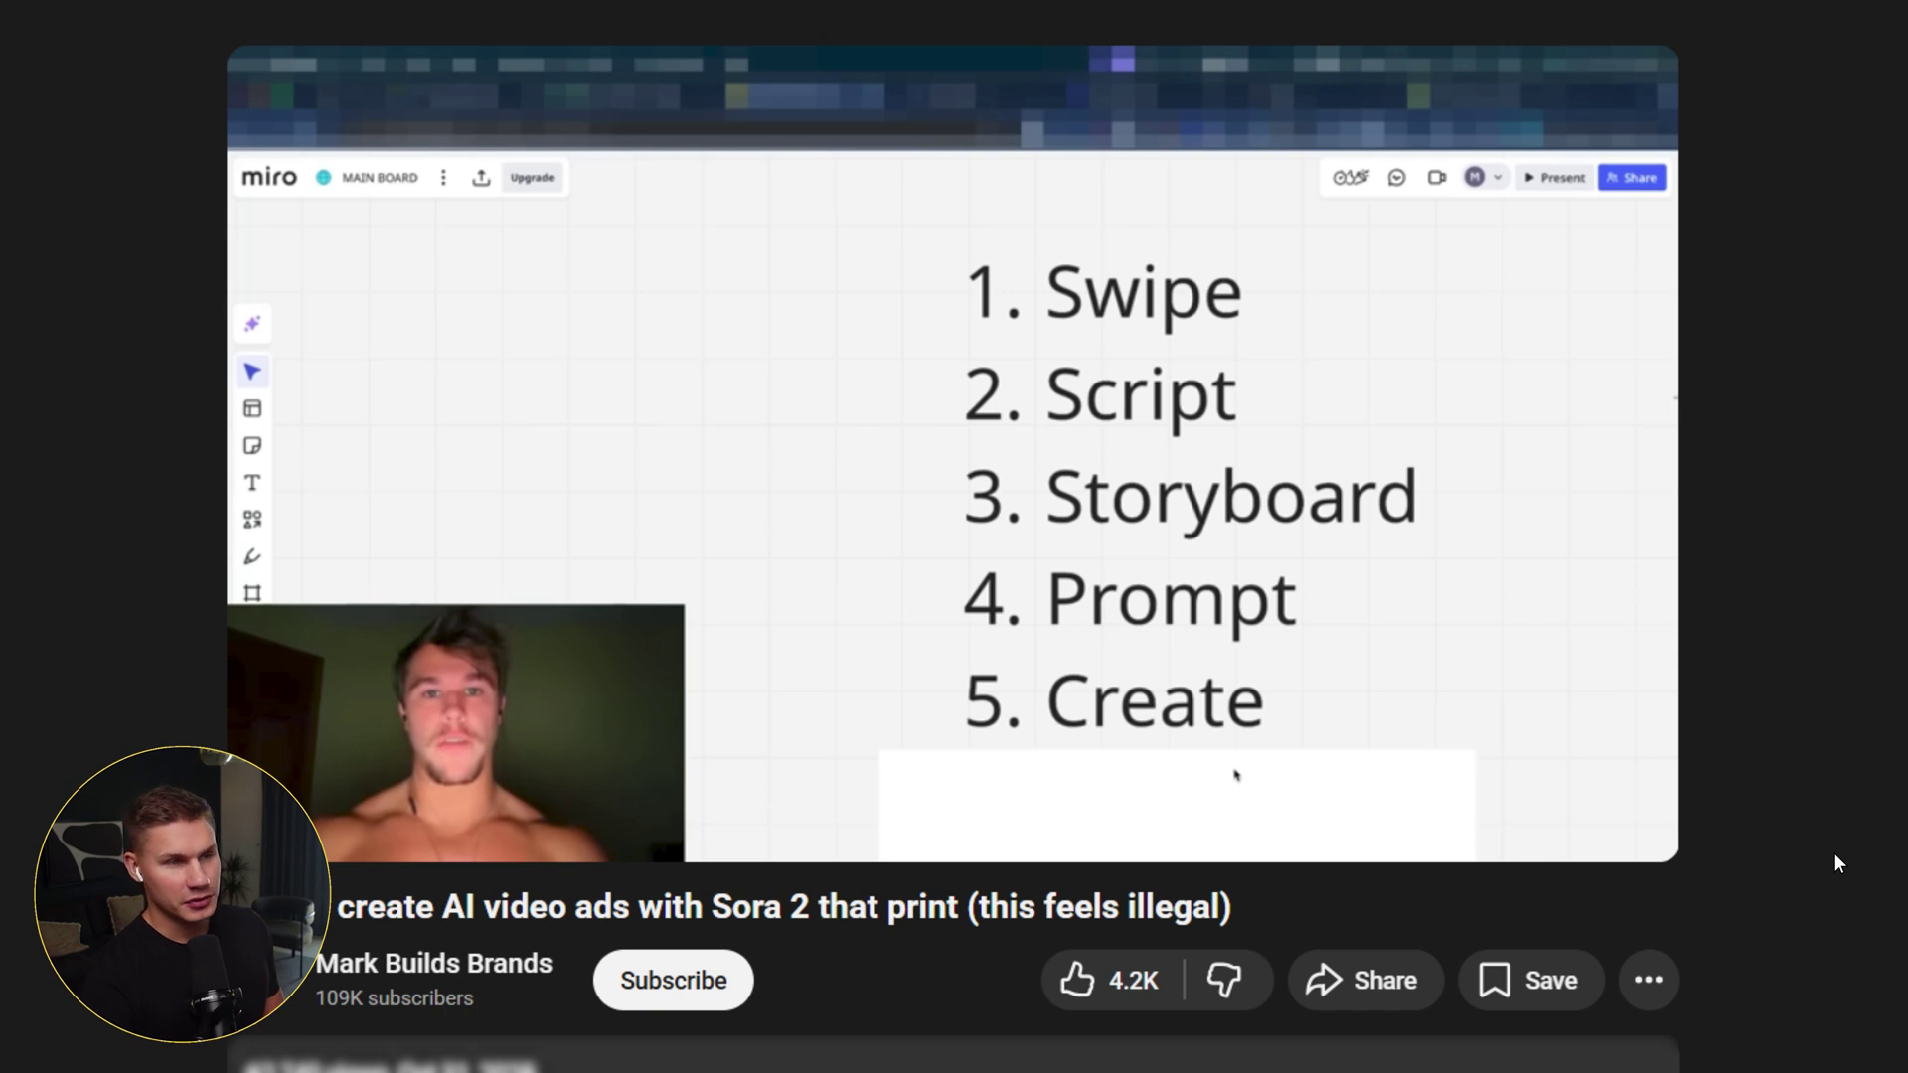
Scroll below the Sora 2 AI video ads tutorial to show its description
scroll(1833, 852, "down", 6)
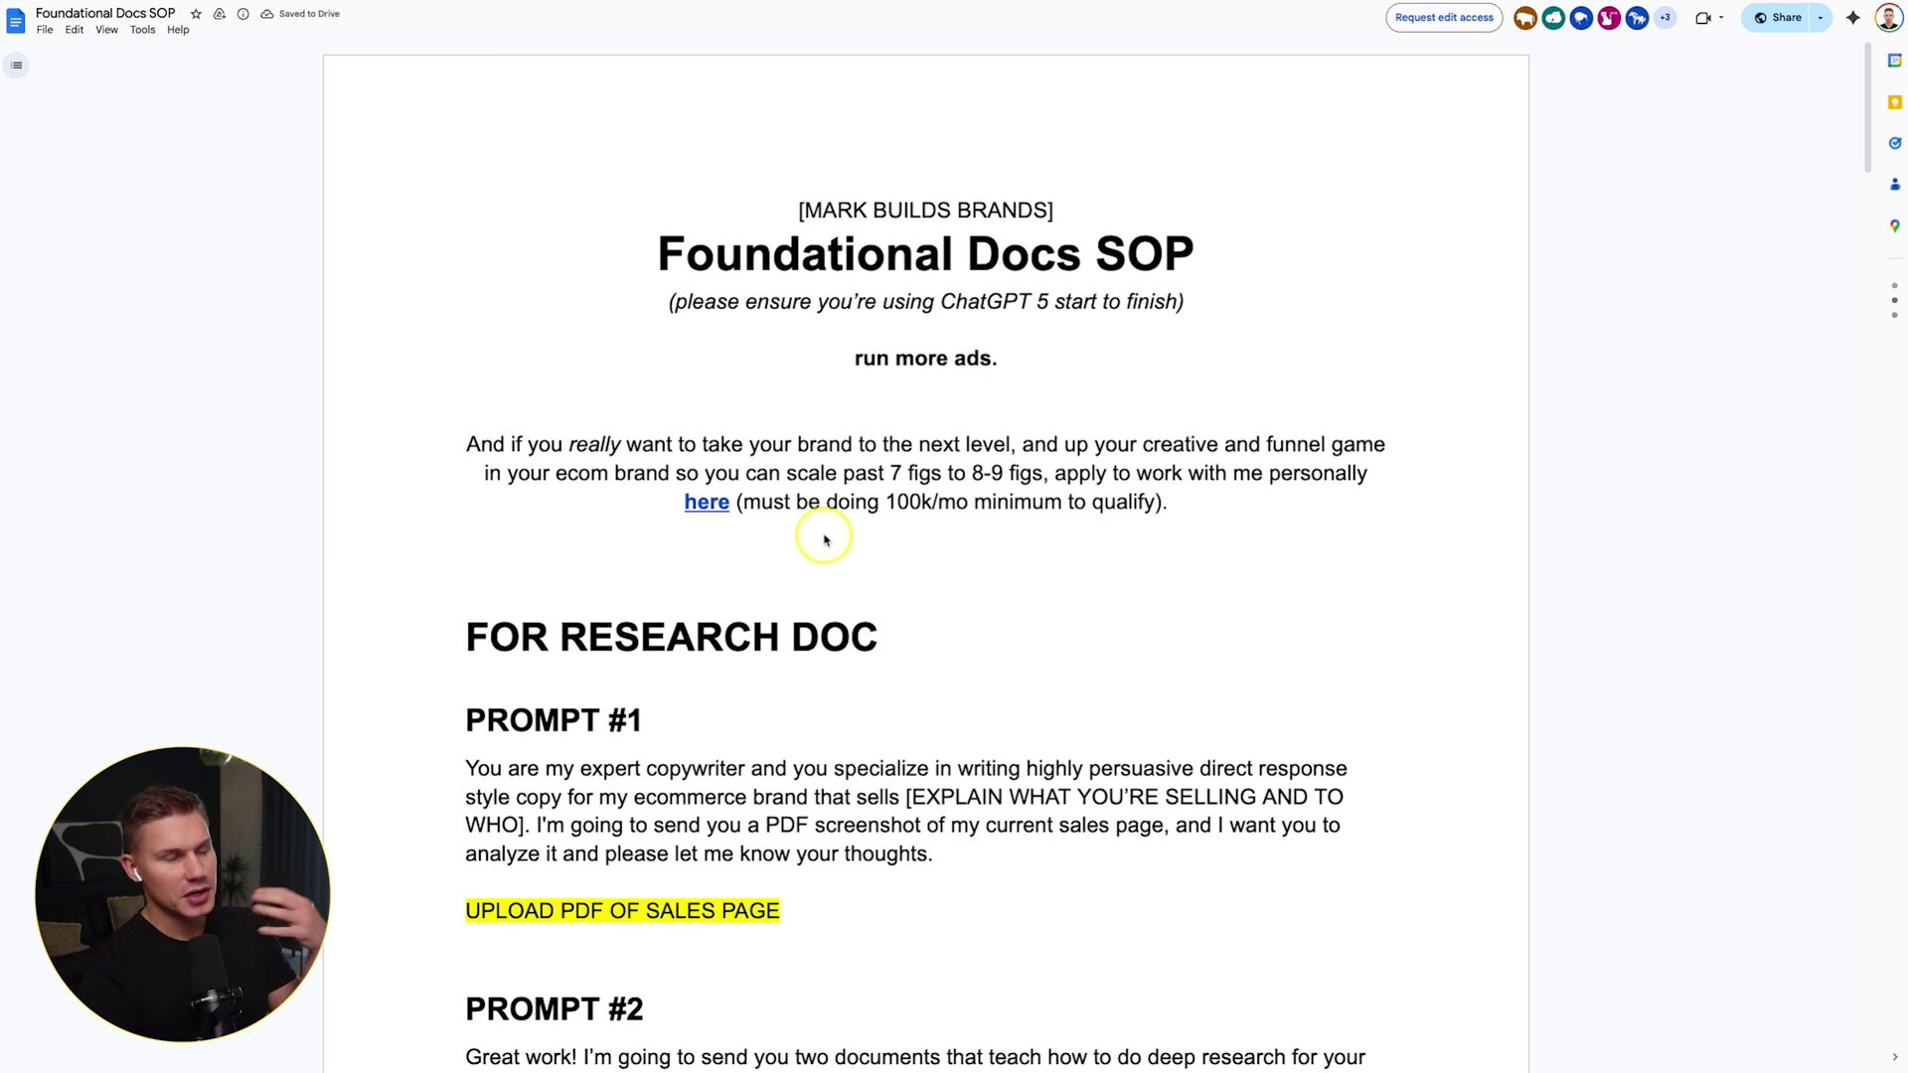
Scroll through the SOP's research Prompt #1 and avatar prompt sections
scroll(823, 540, "down", 15)
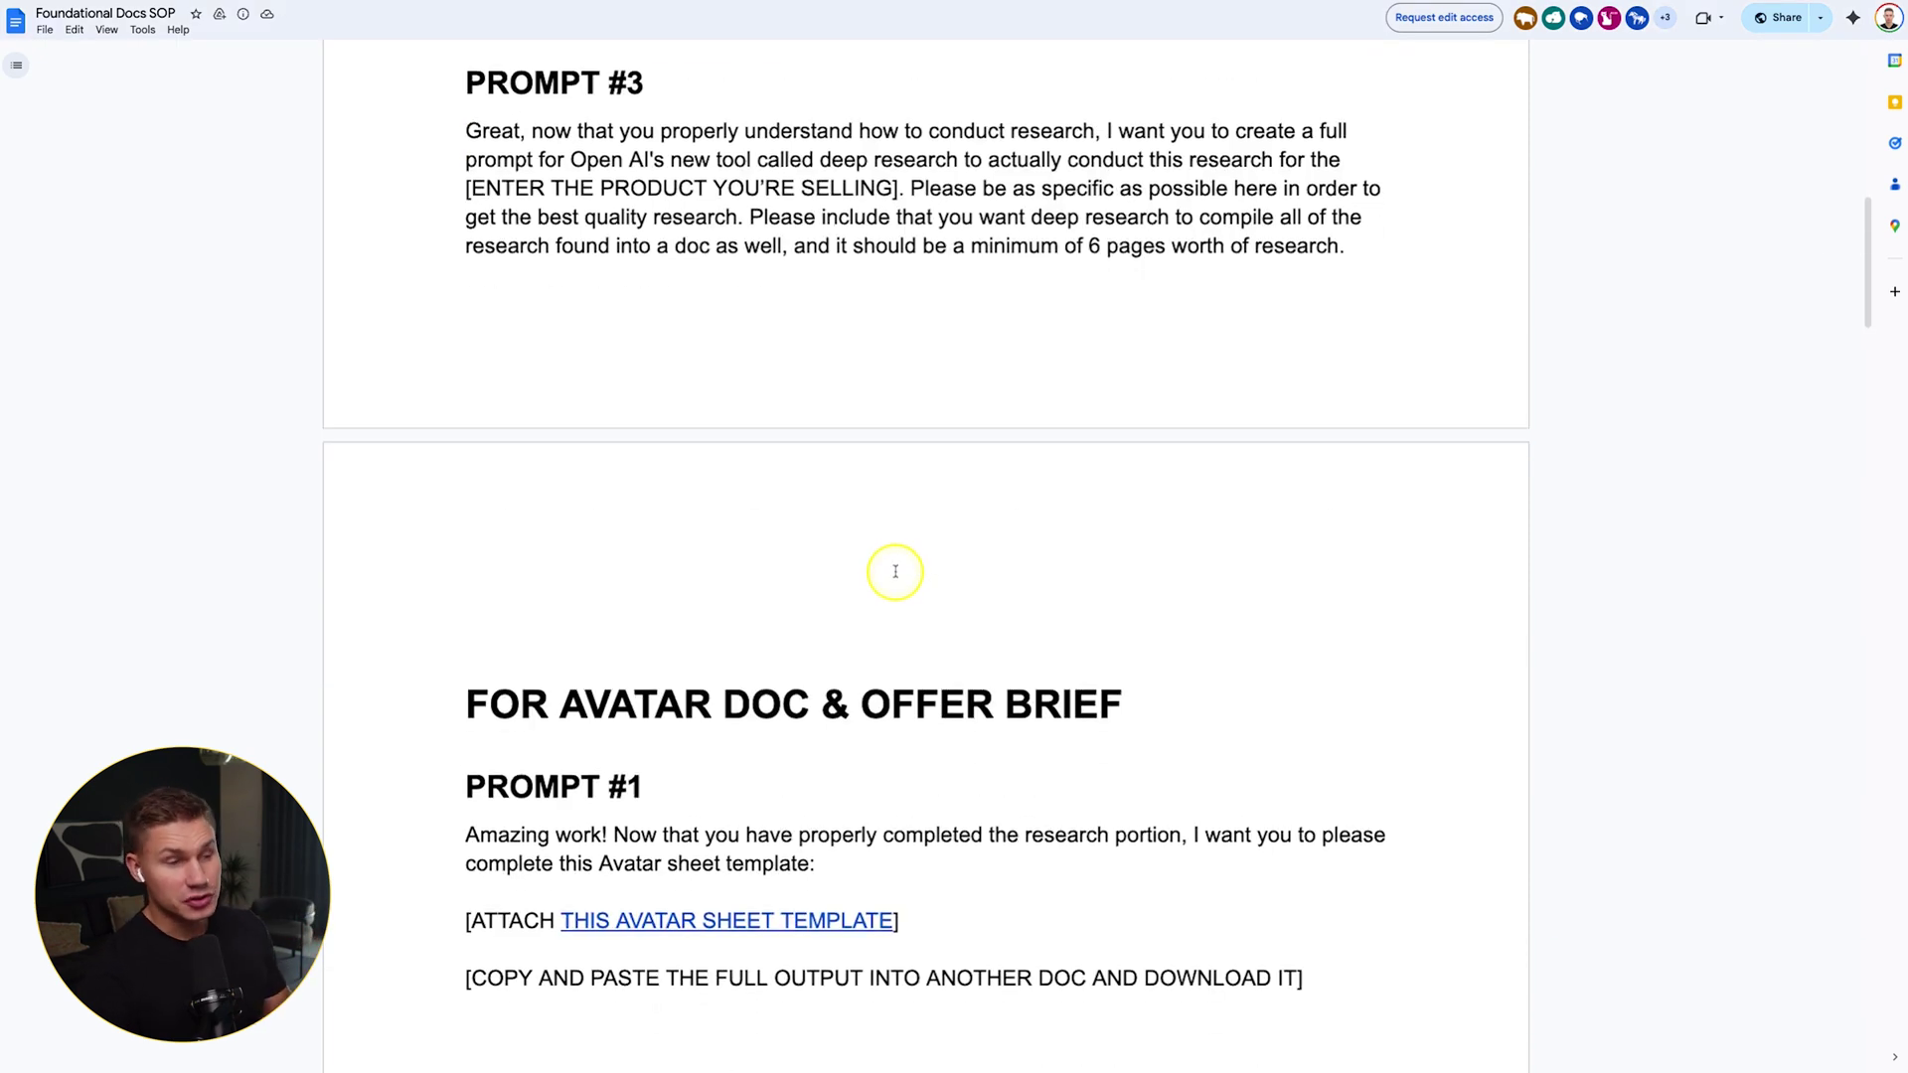
scroll(895, 571, "down", 8)
scroll(899, 575, "down", 20)
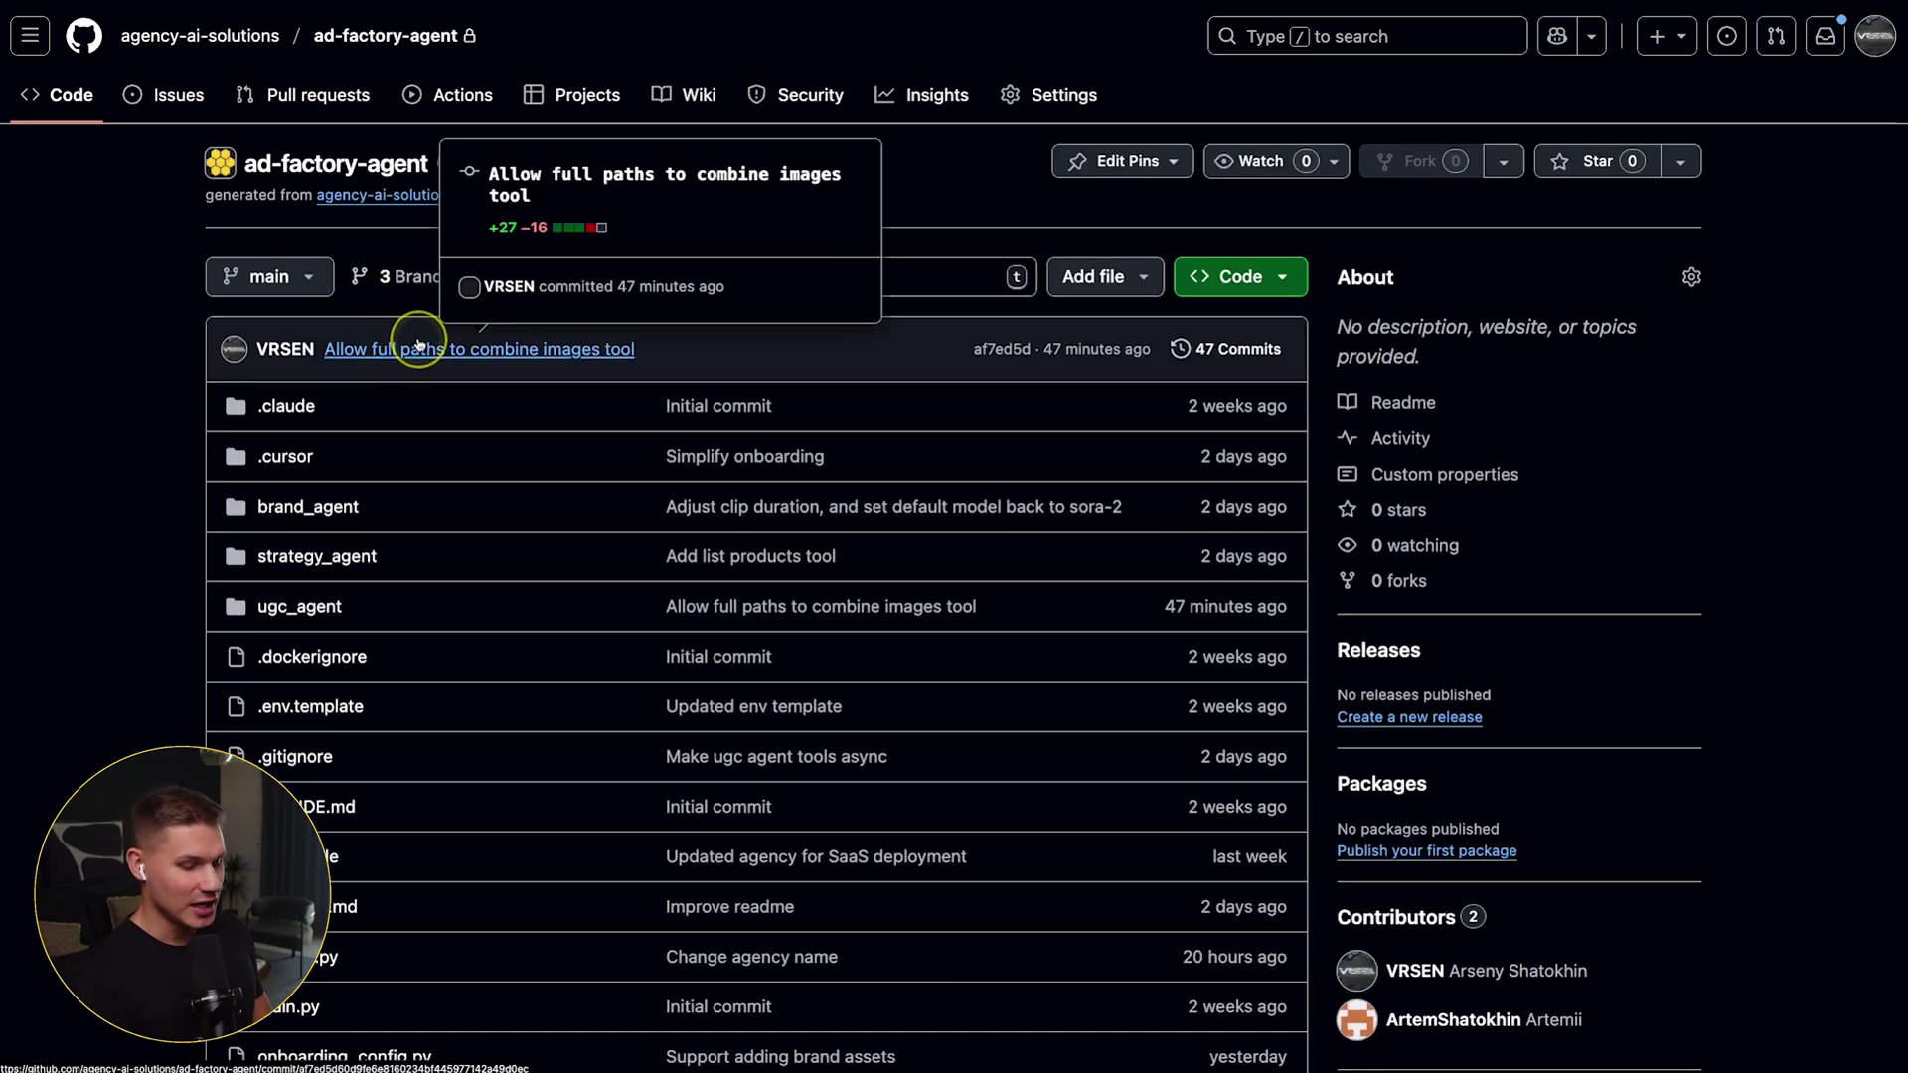
Open the strategy_agent folder and preview the Research_Part_1.md foundational doc
scroll(397, 398, "down", 1)
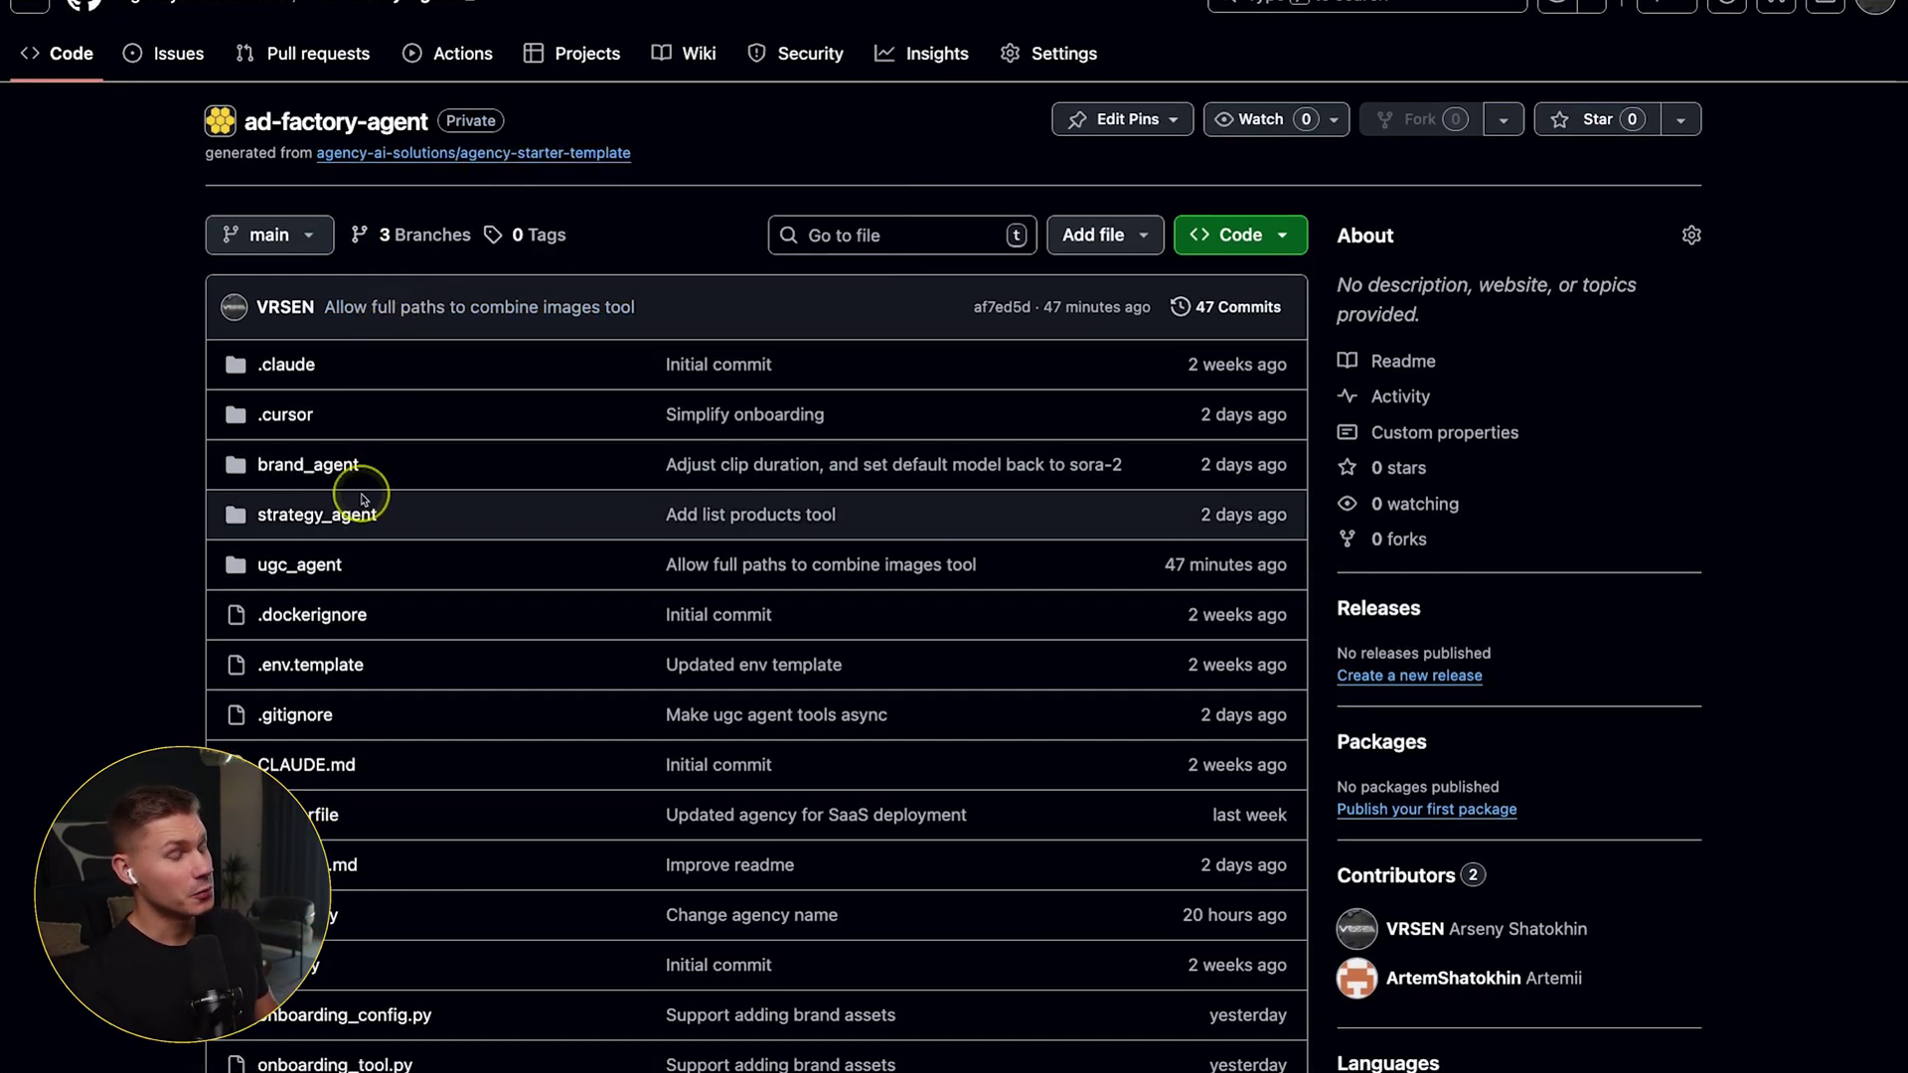
scroll(340, 489, "down", 1)
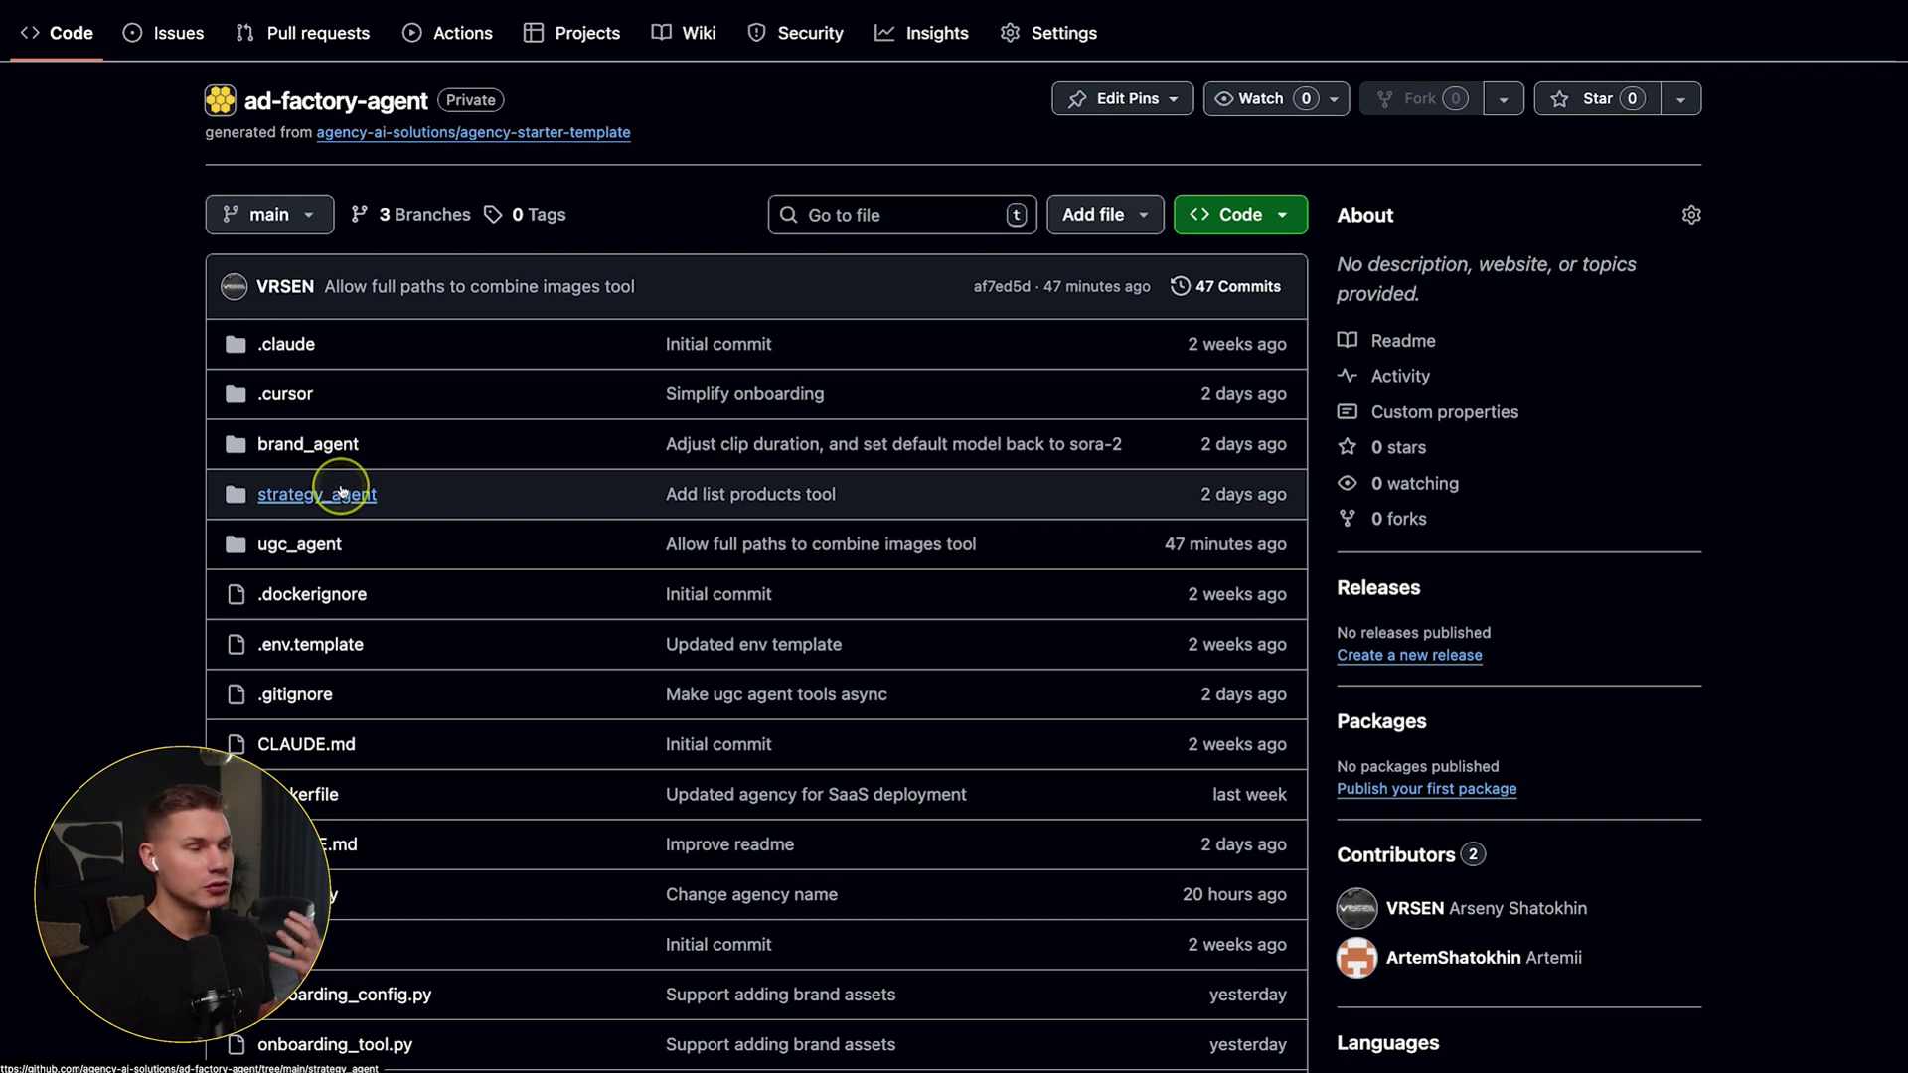
scroll(343, 487, "down", 1)
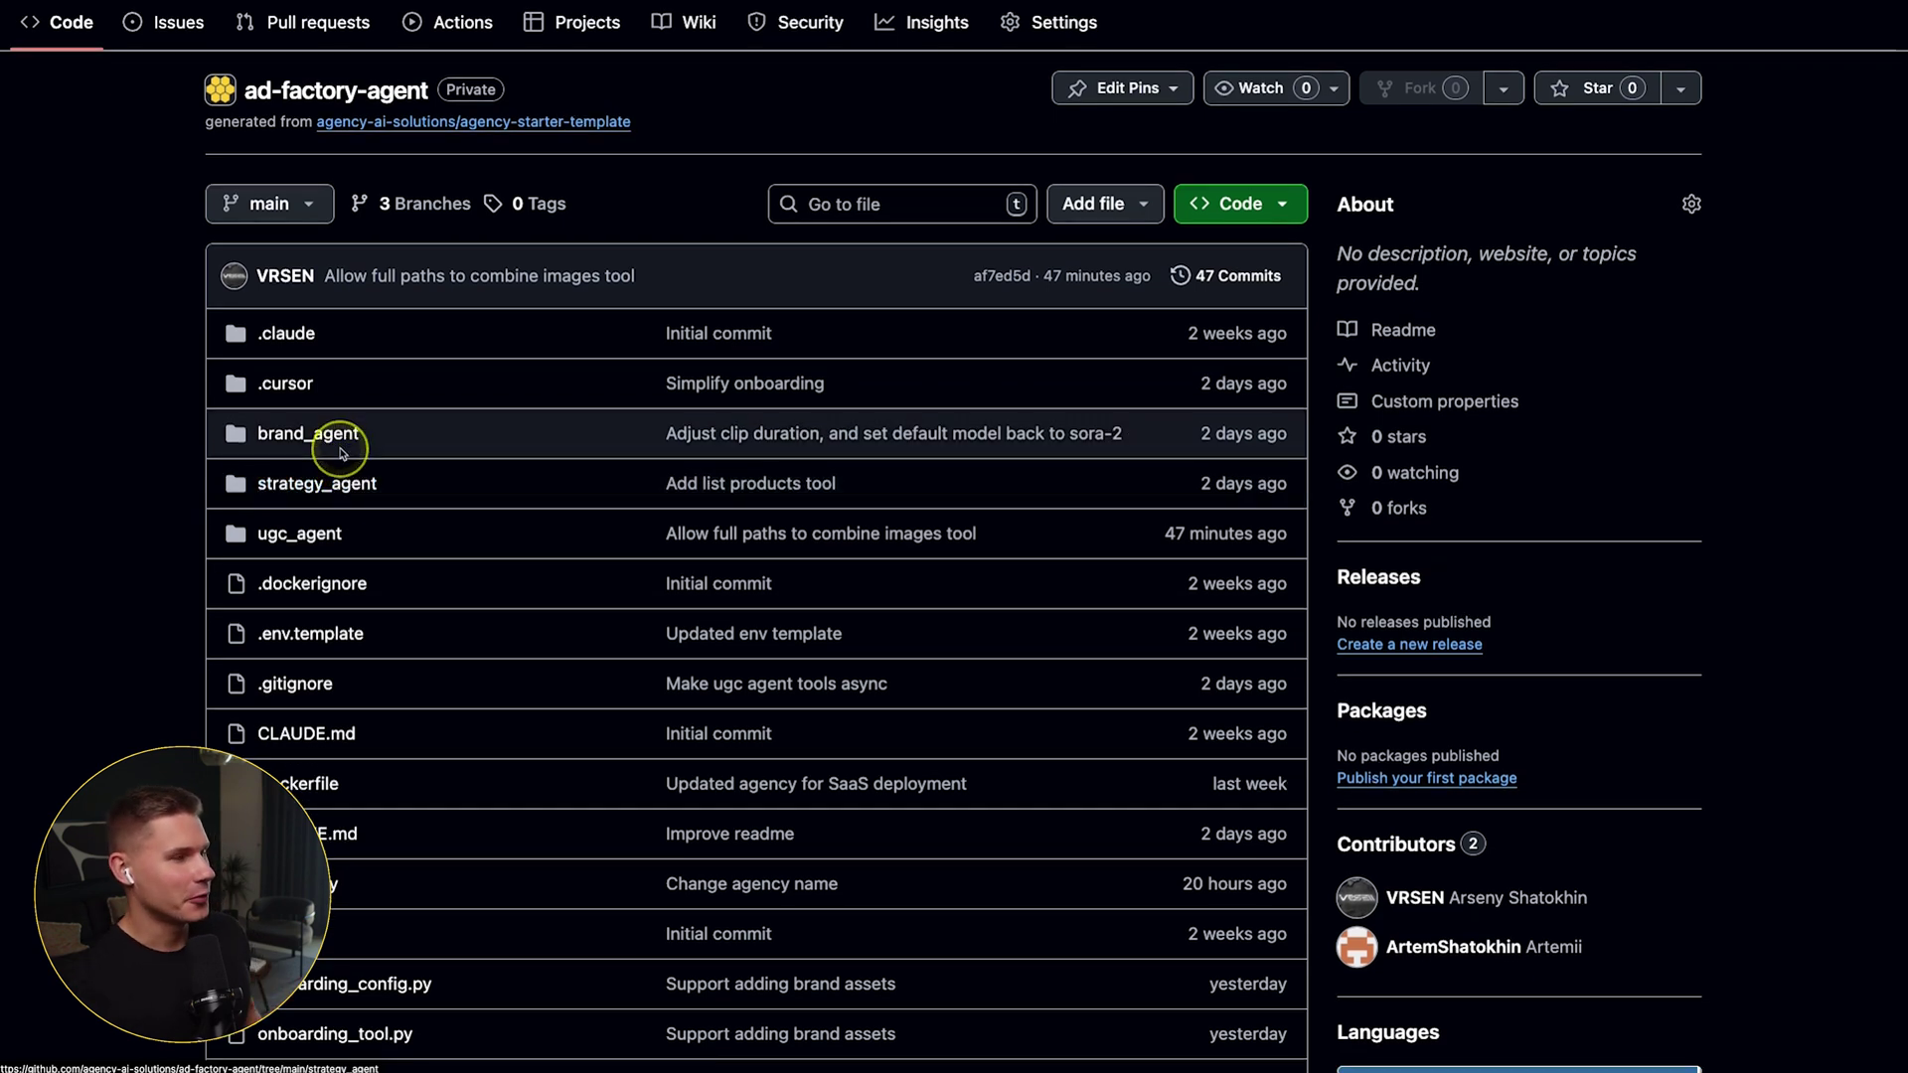
left_click(340, 477)
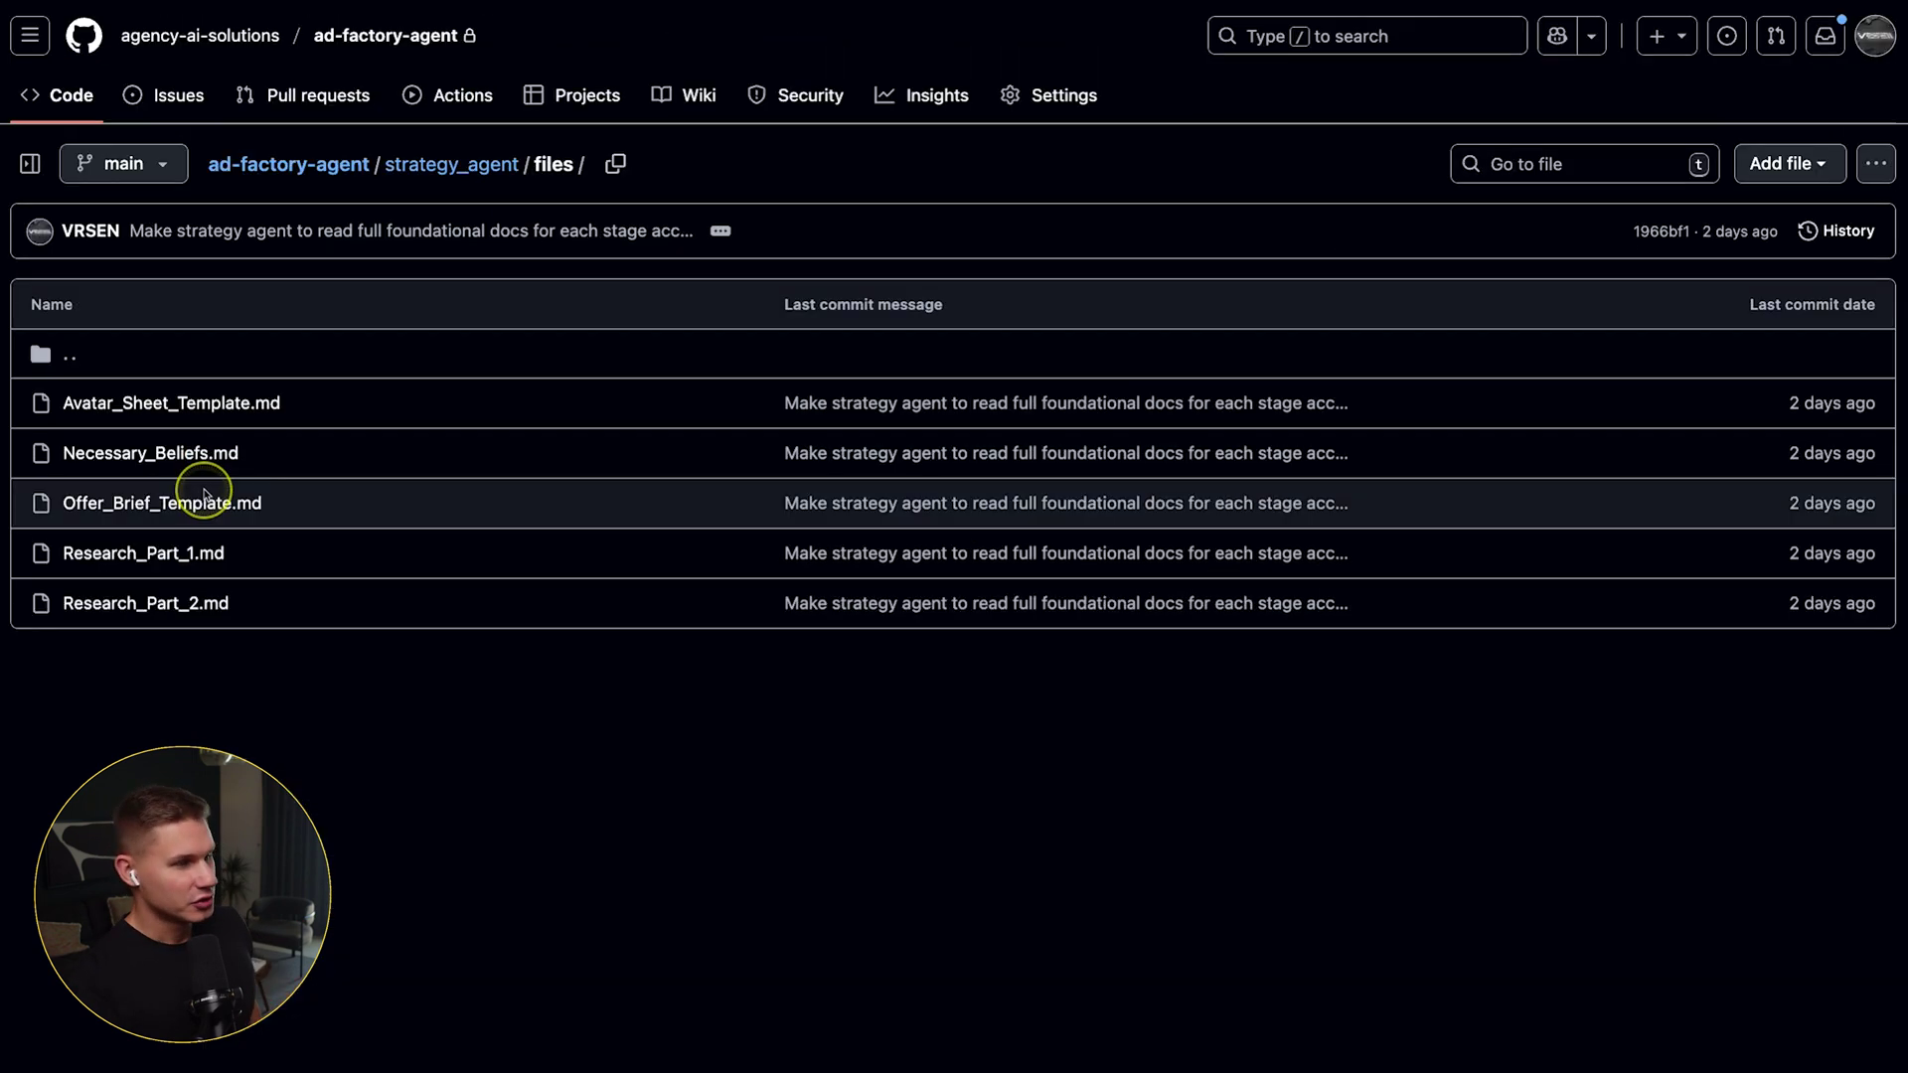
left_click(170, 552)
Open tools/ReadFoundationalDoc.py and highlight the ReadFoundationalDoc class name
scroll(696, 409, "down", 15)
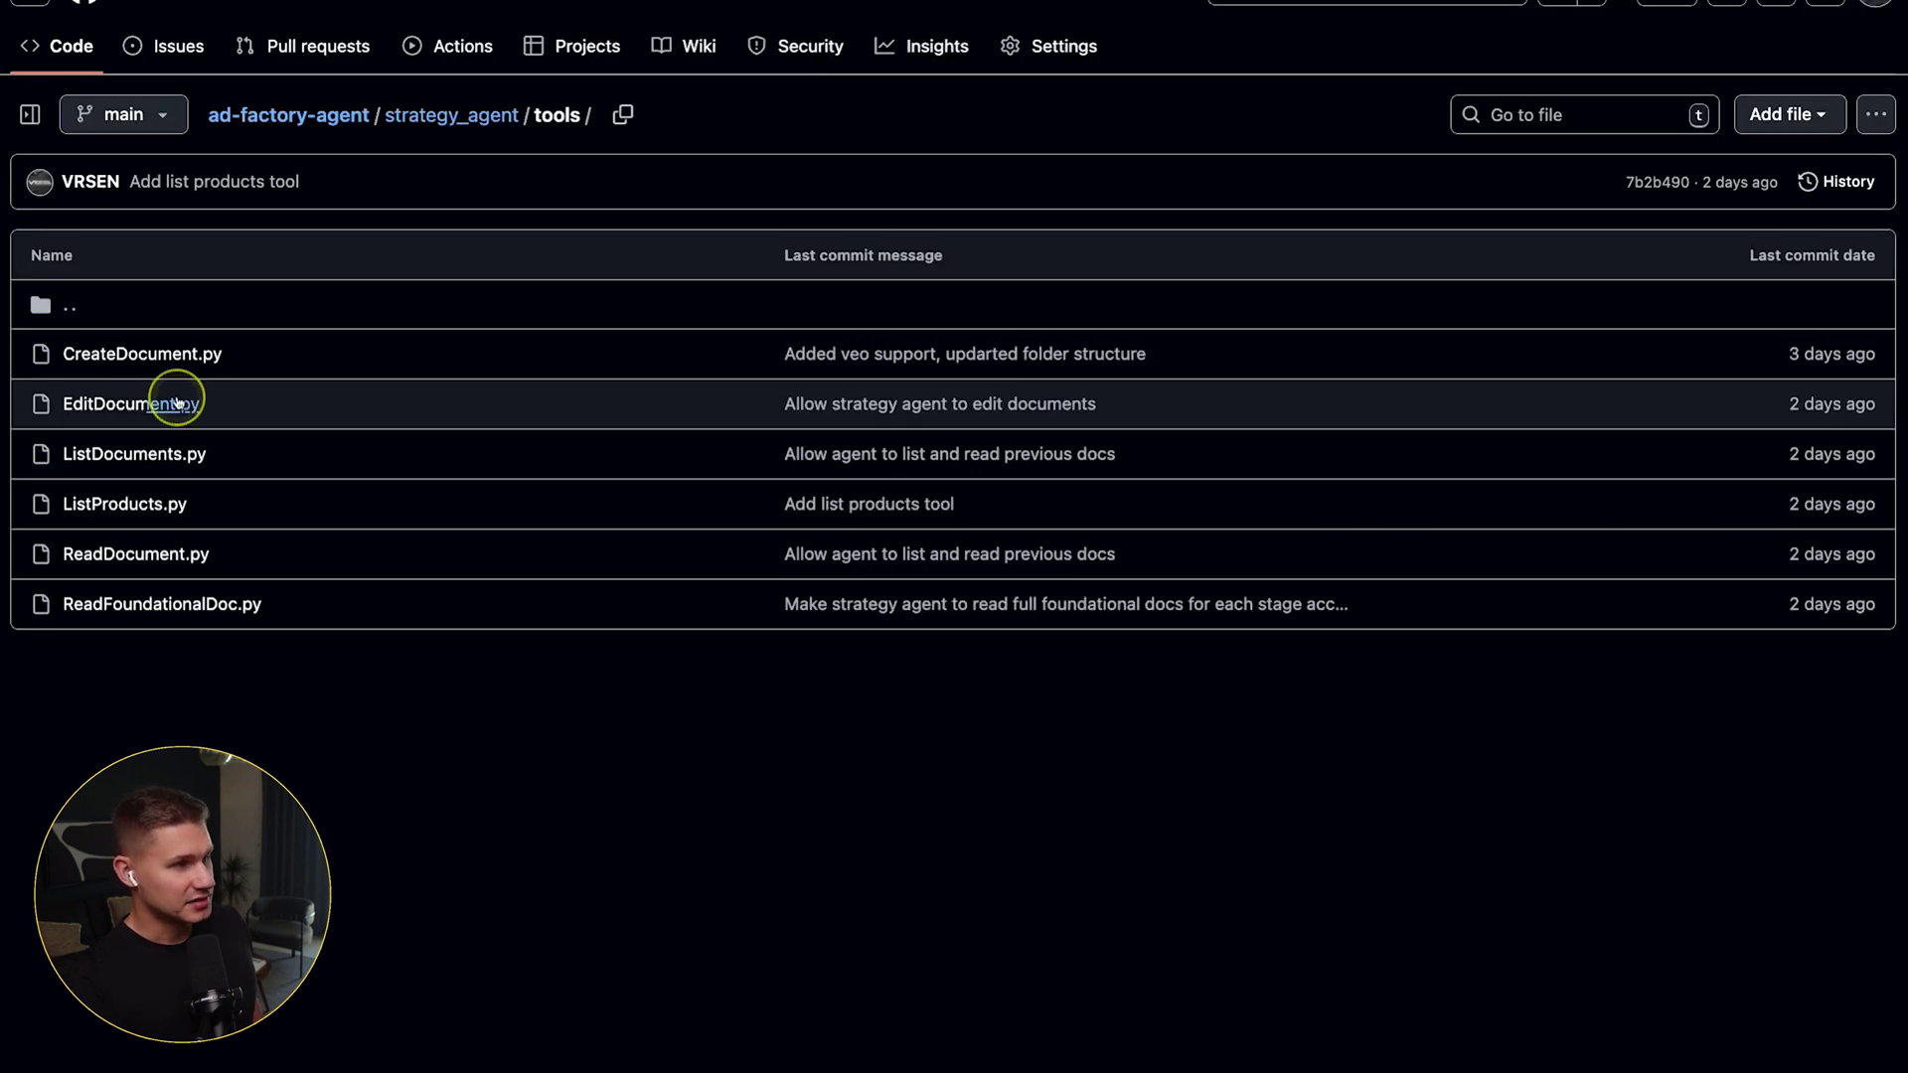
left_click(164, 608)
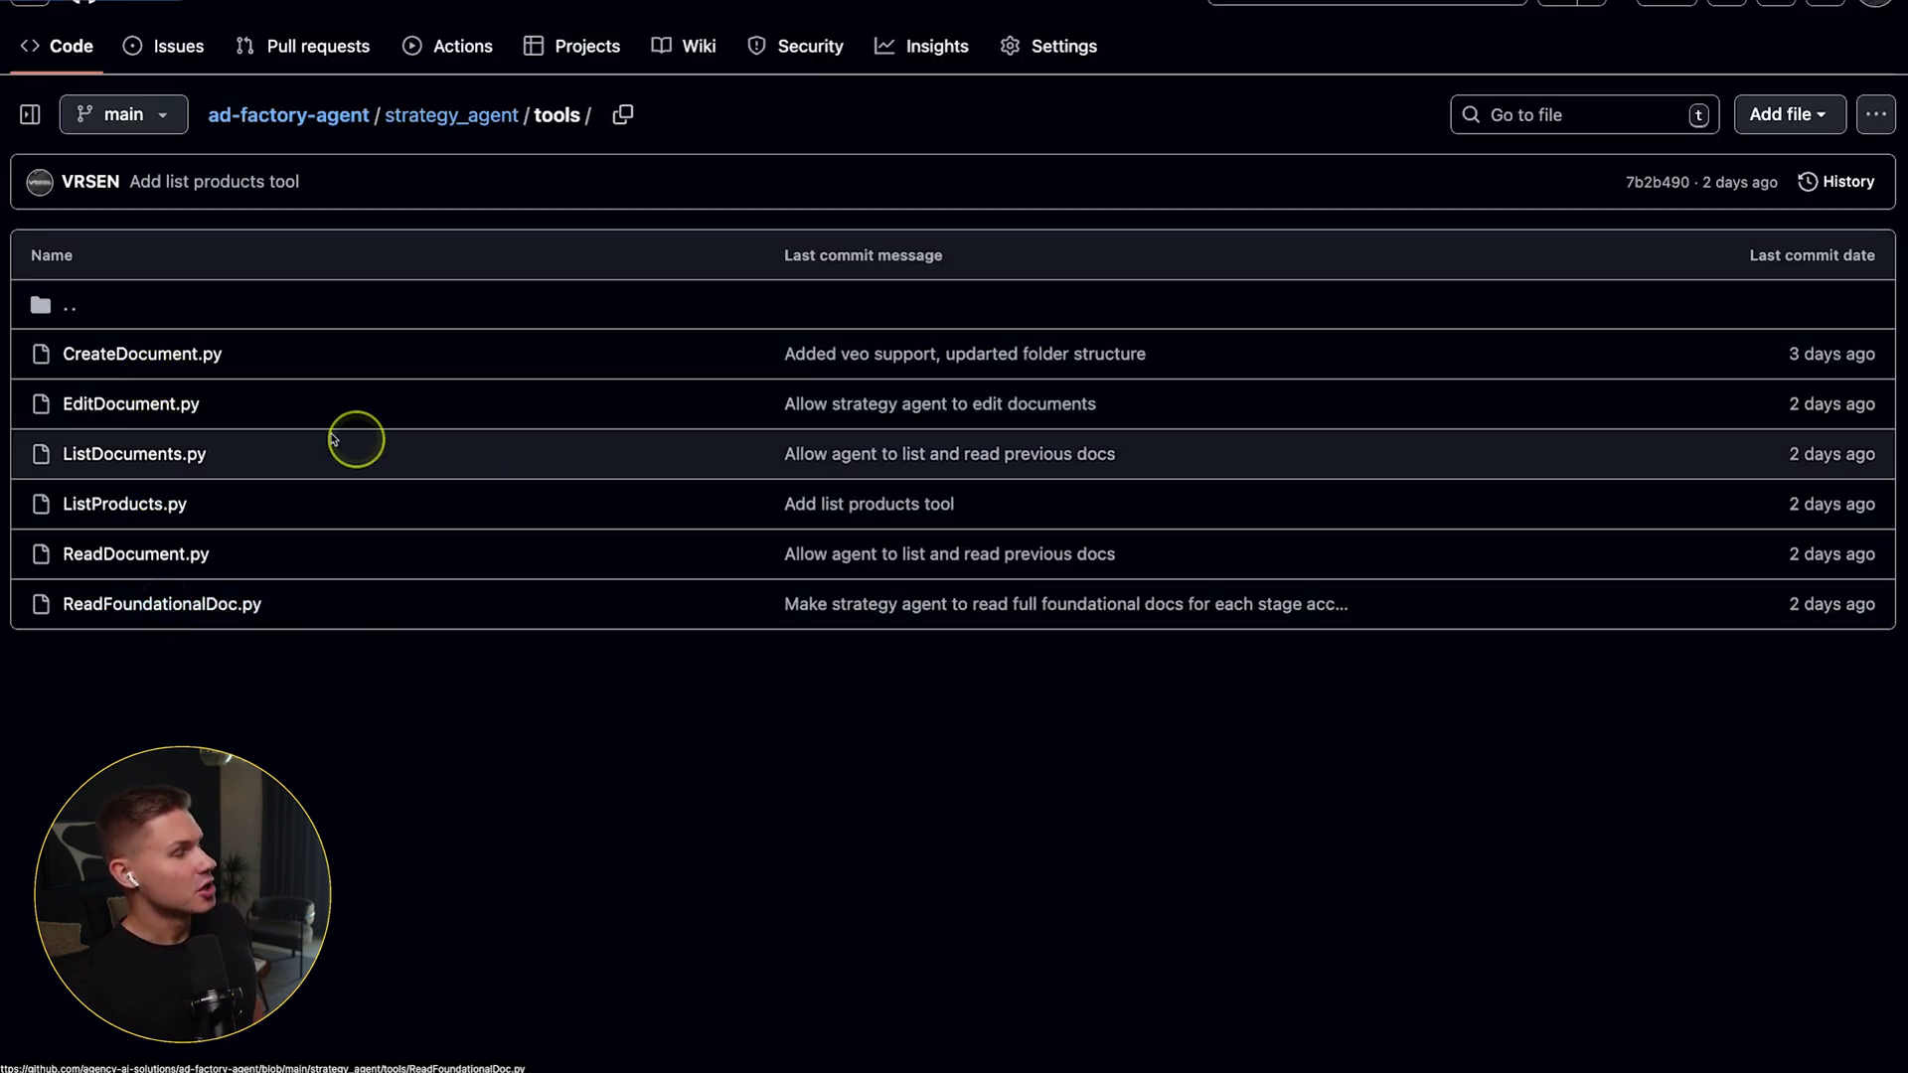
left_click_drag(177, 351, 340, 351)
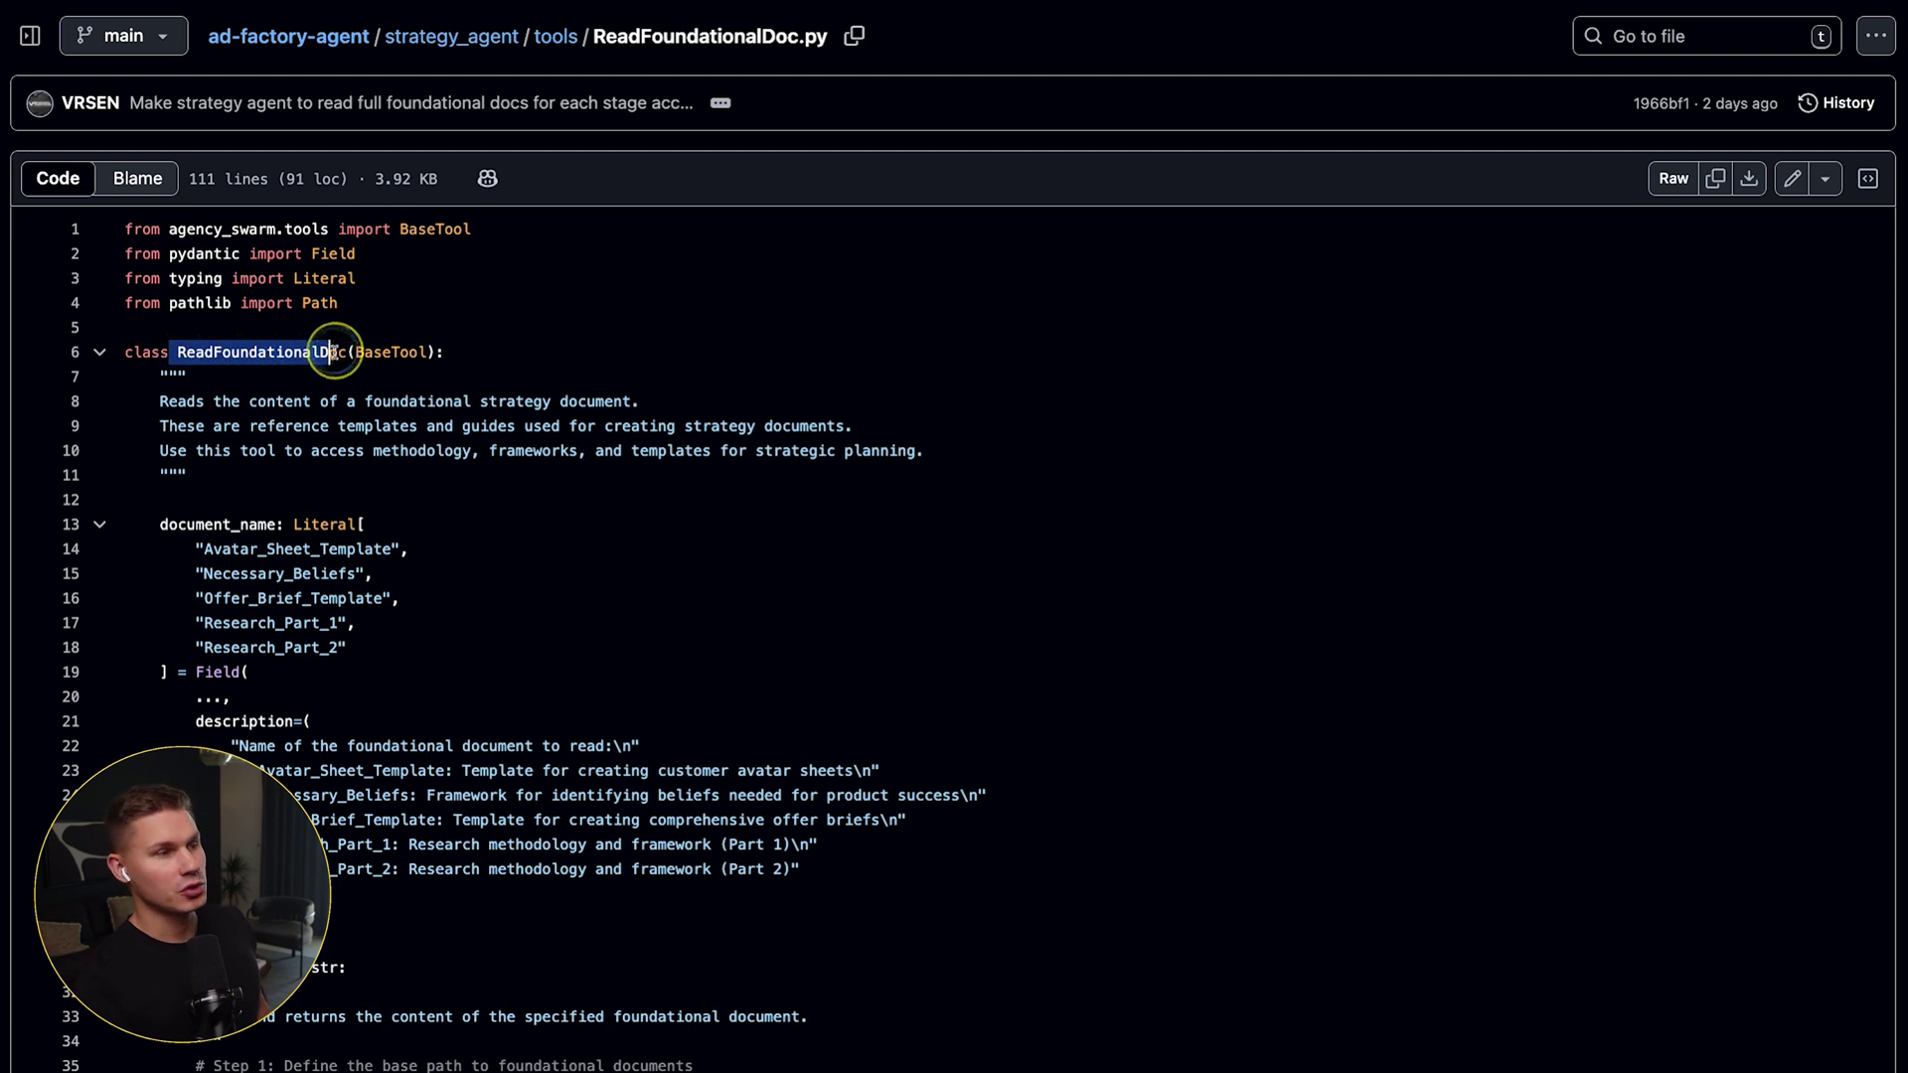
left_click(318, 375)
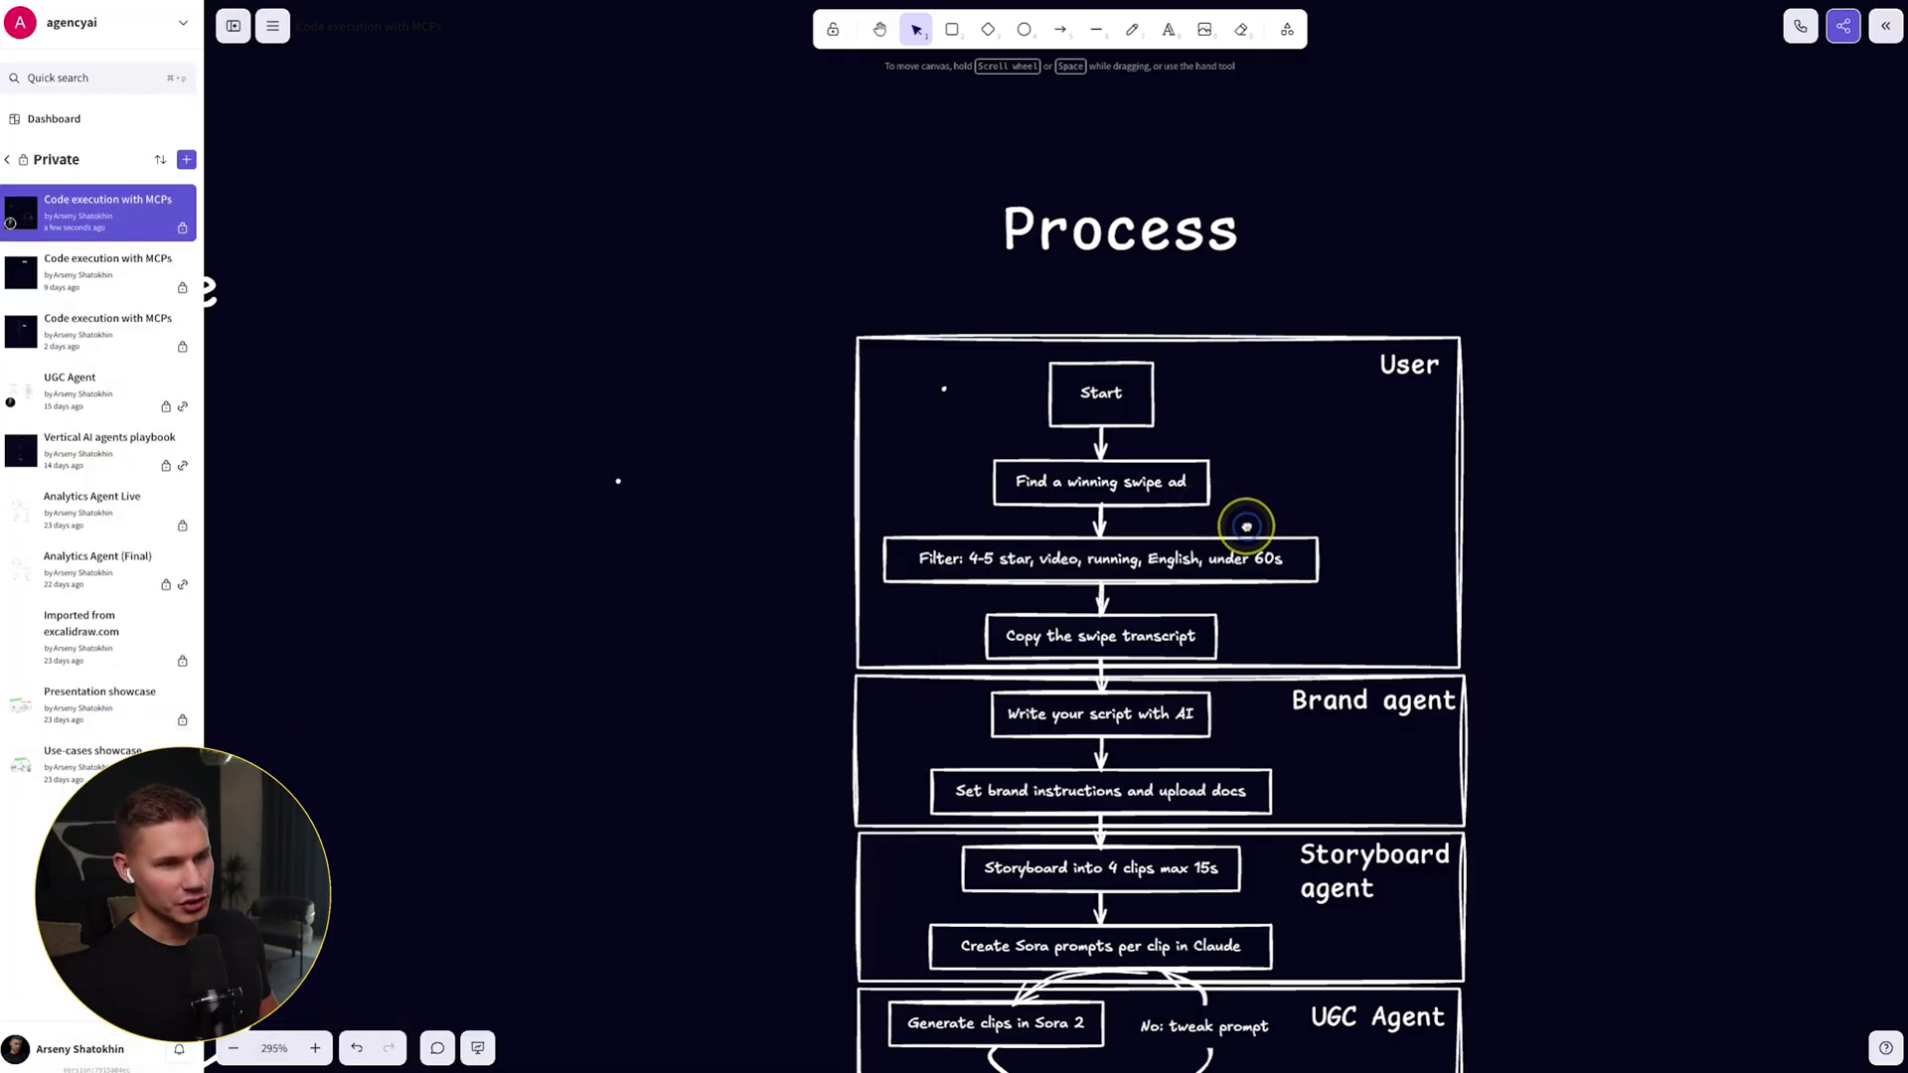
Review the Process flowchart, then copy the tutorial's full transcript and paste it into ChatGPT
scroll(1243, 537, "down", 3)
scroll(1243, 544, "down", 5)
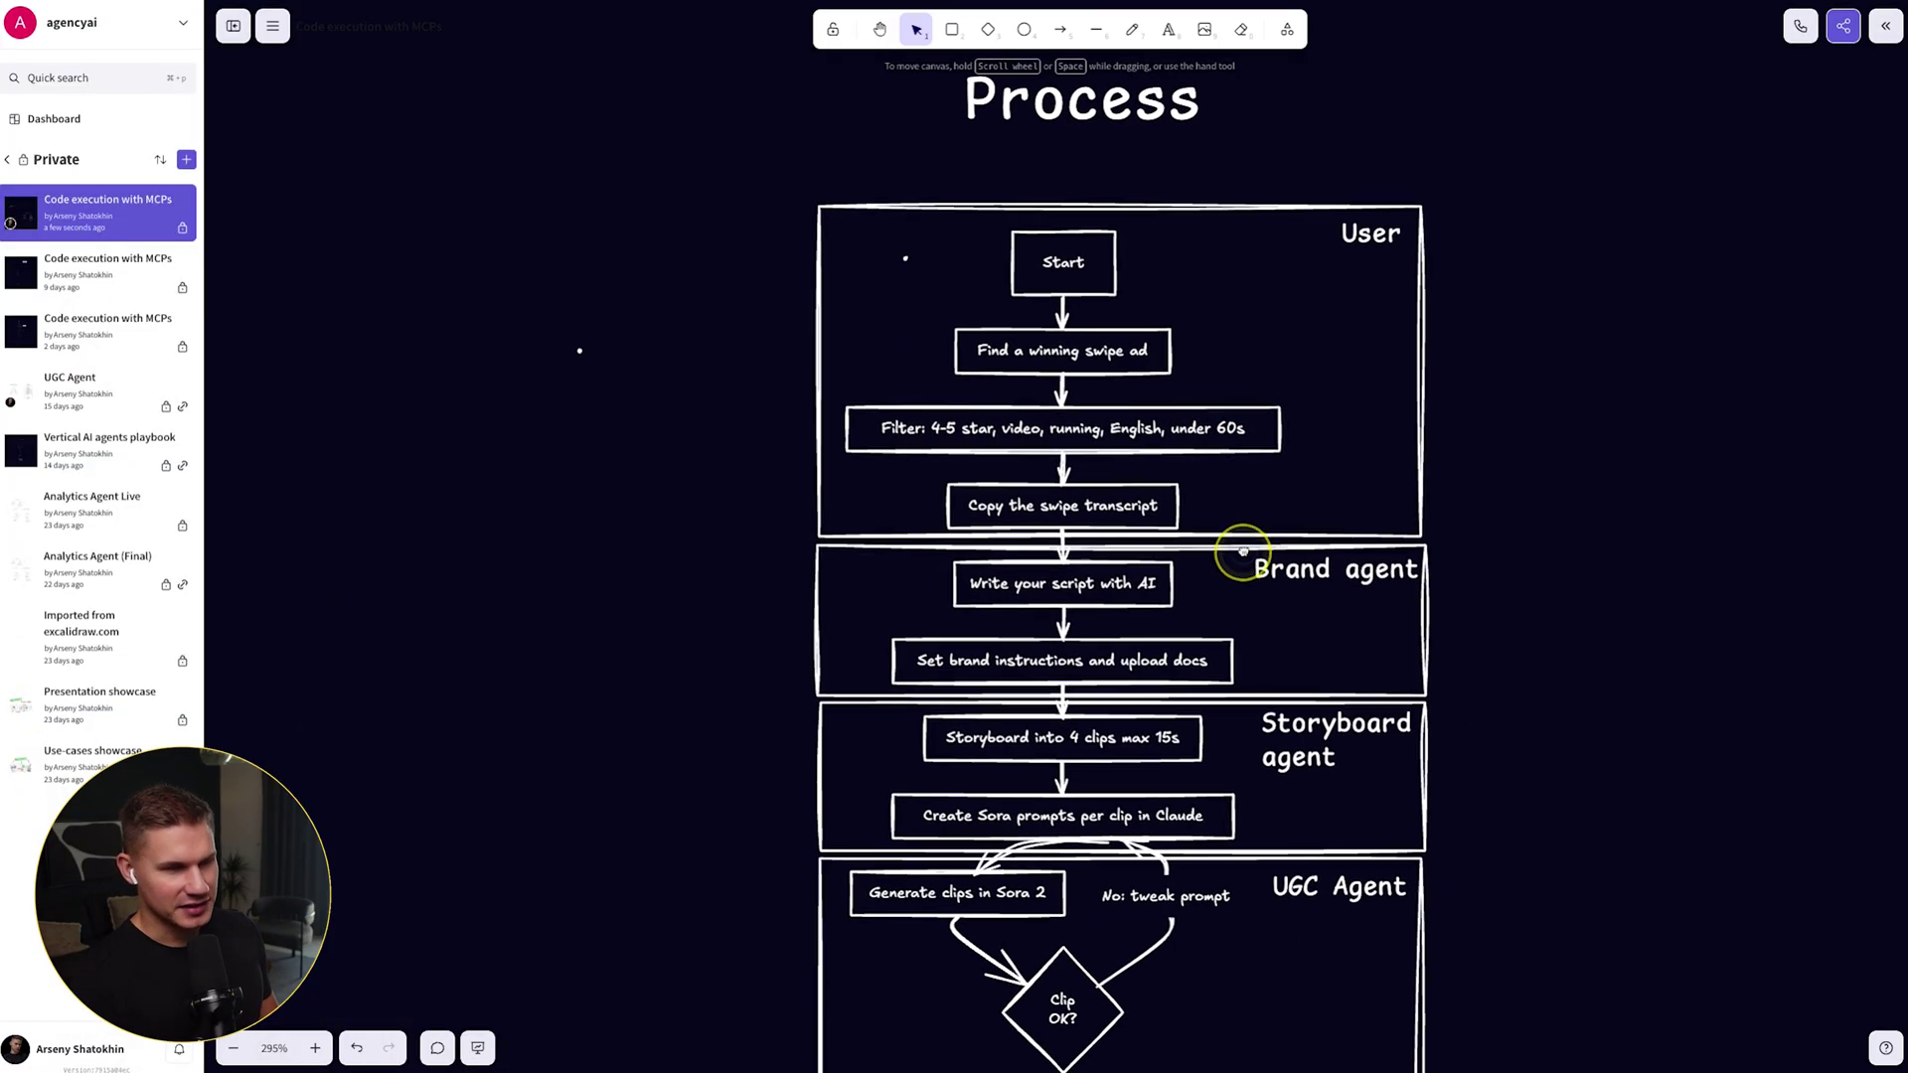
scroll(1217, 526, "down", 3)
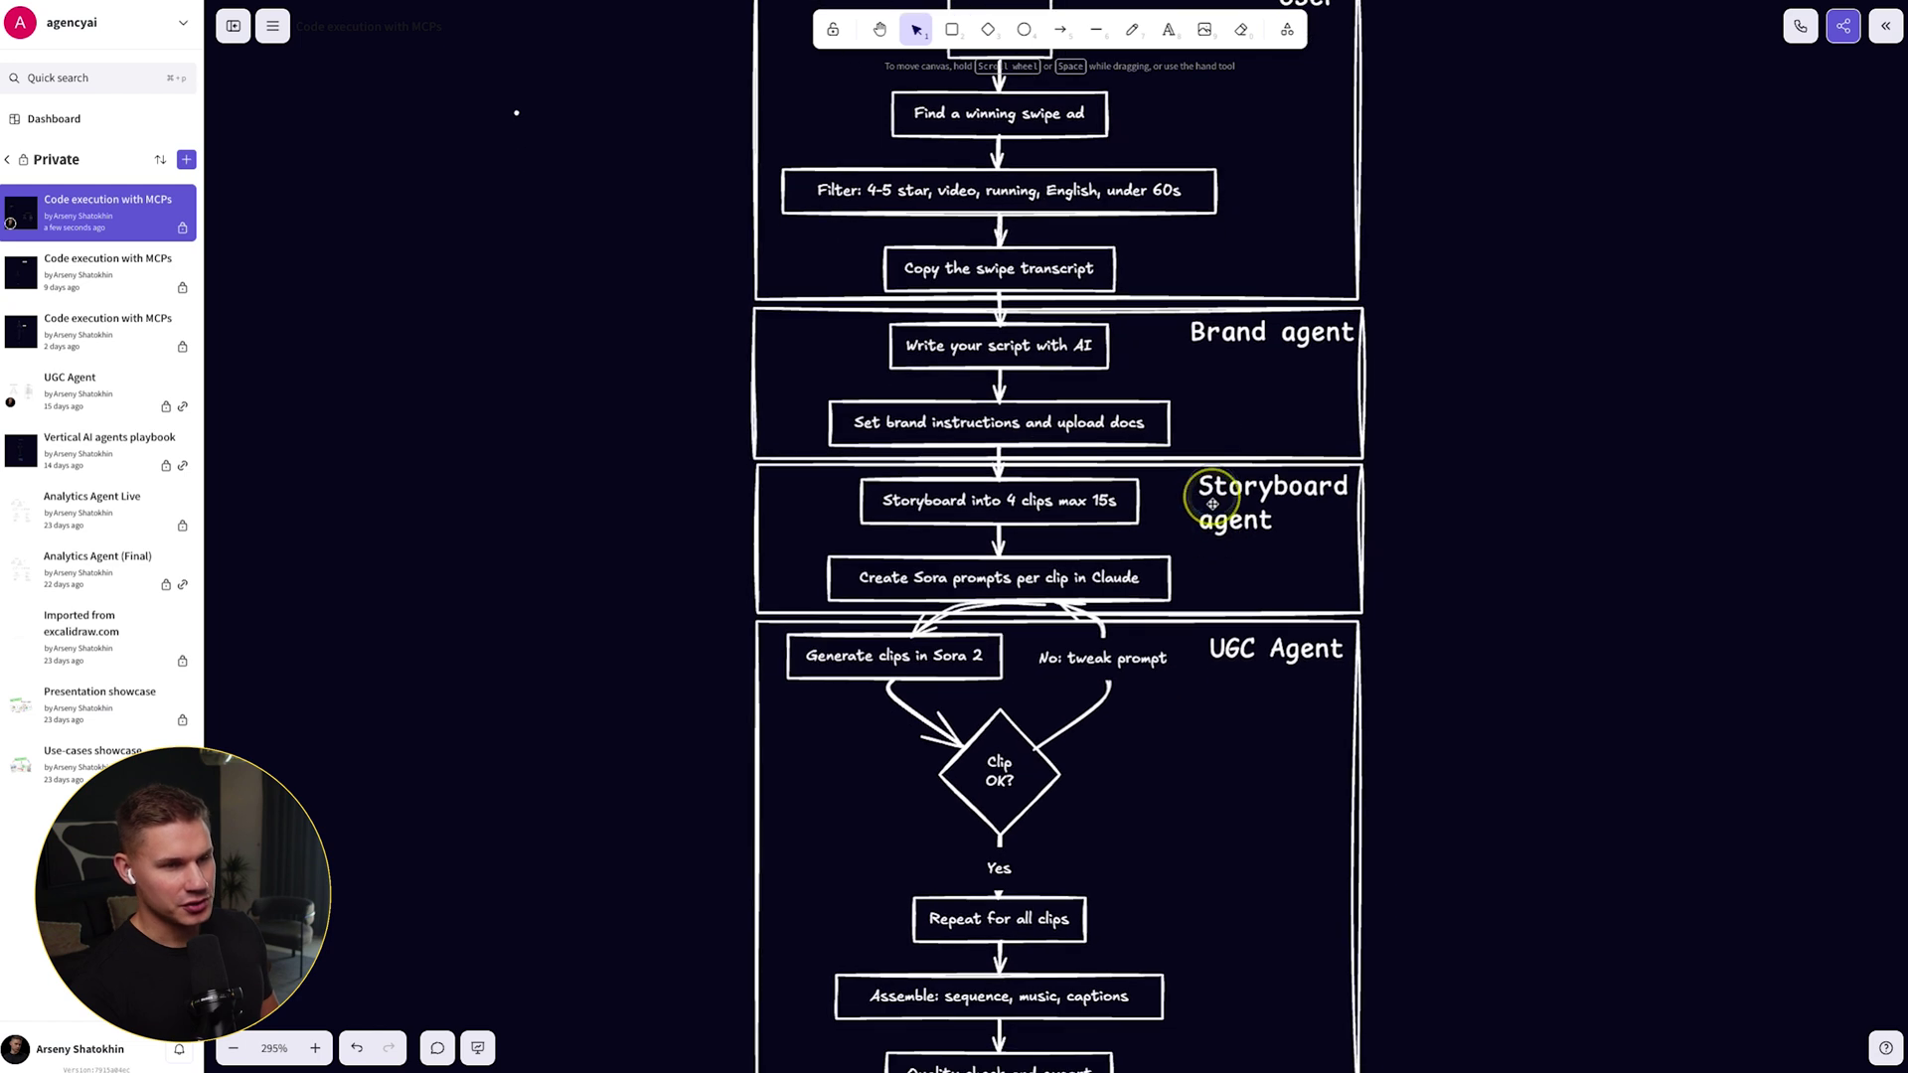
scroll(1256, 596, "up", 4)
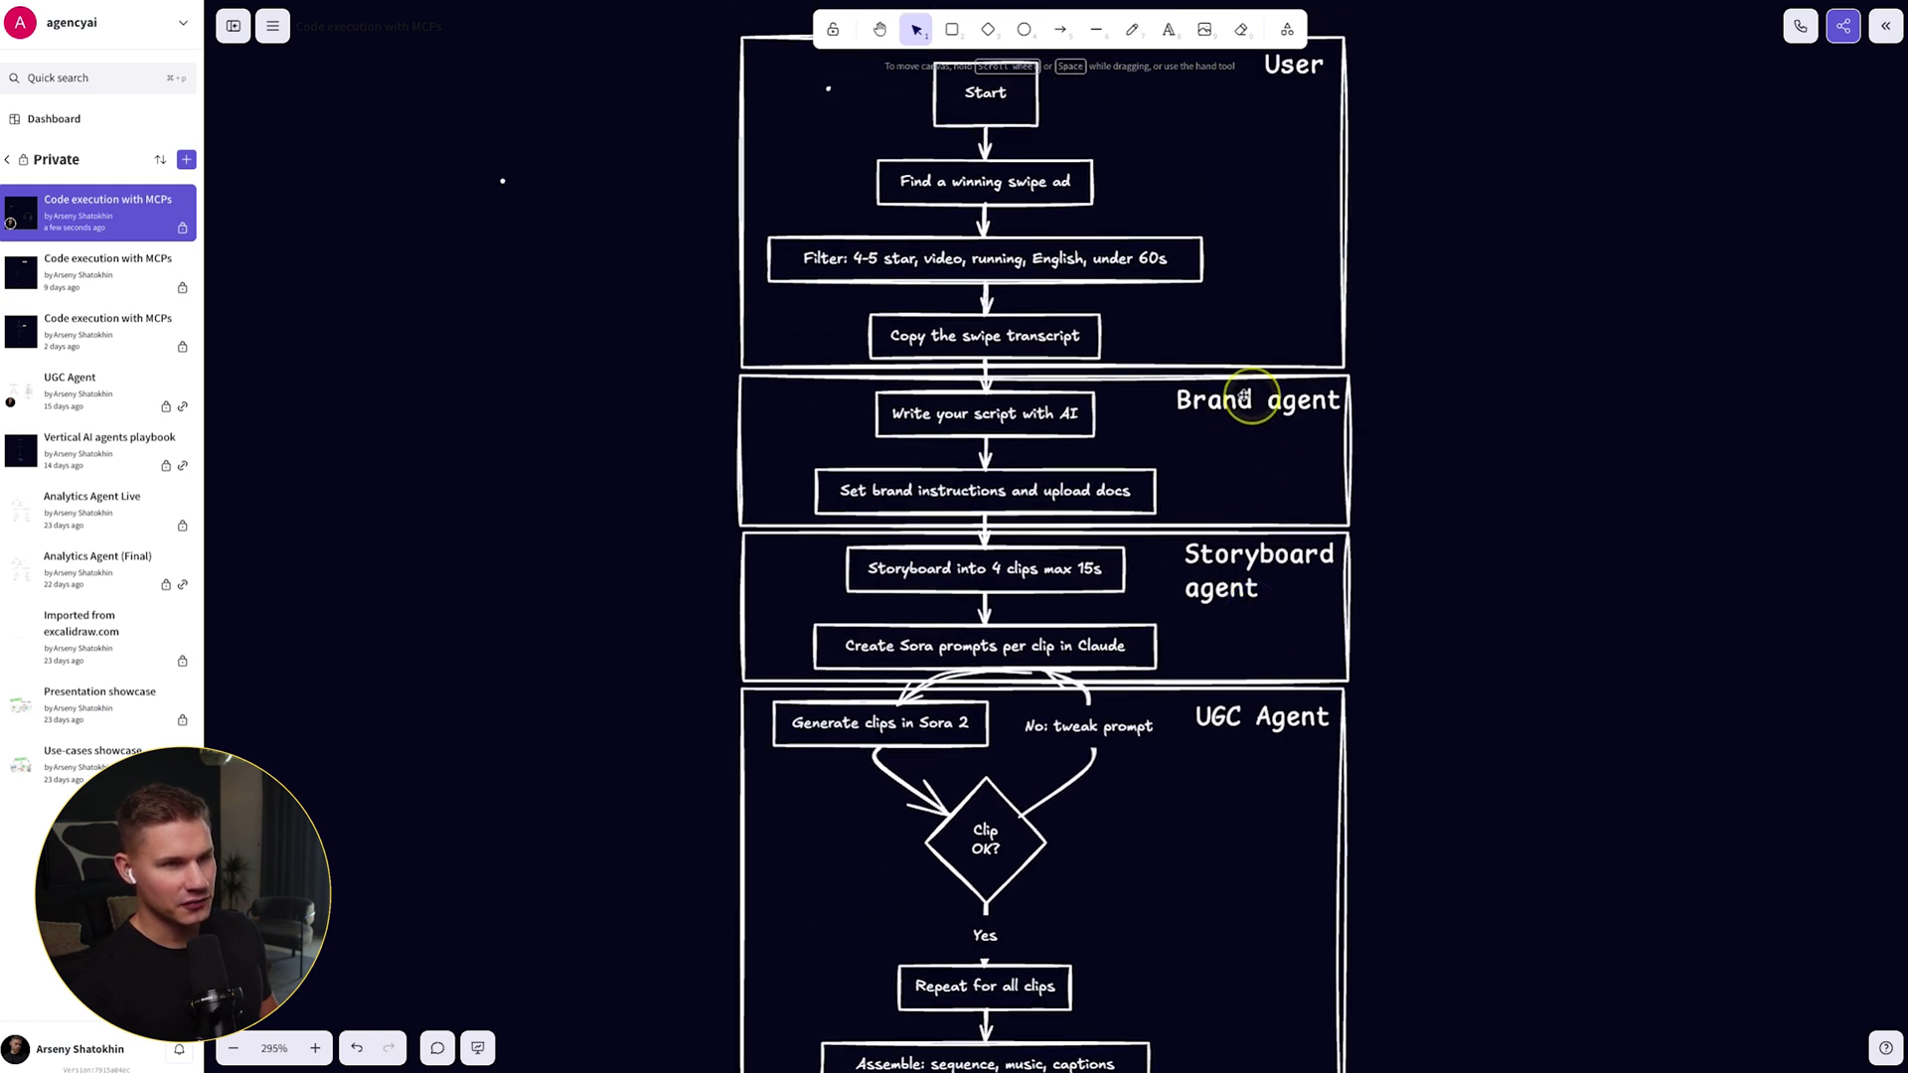
scroll(1242, 396, "up", 2)
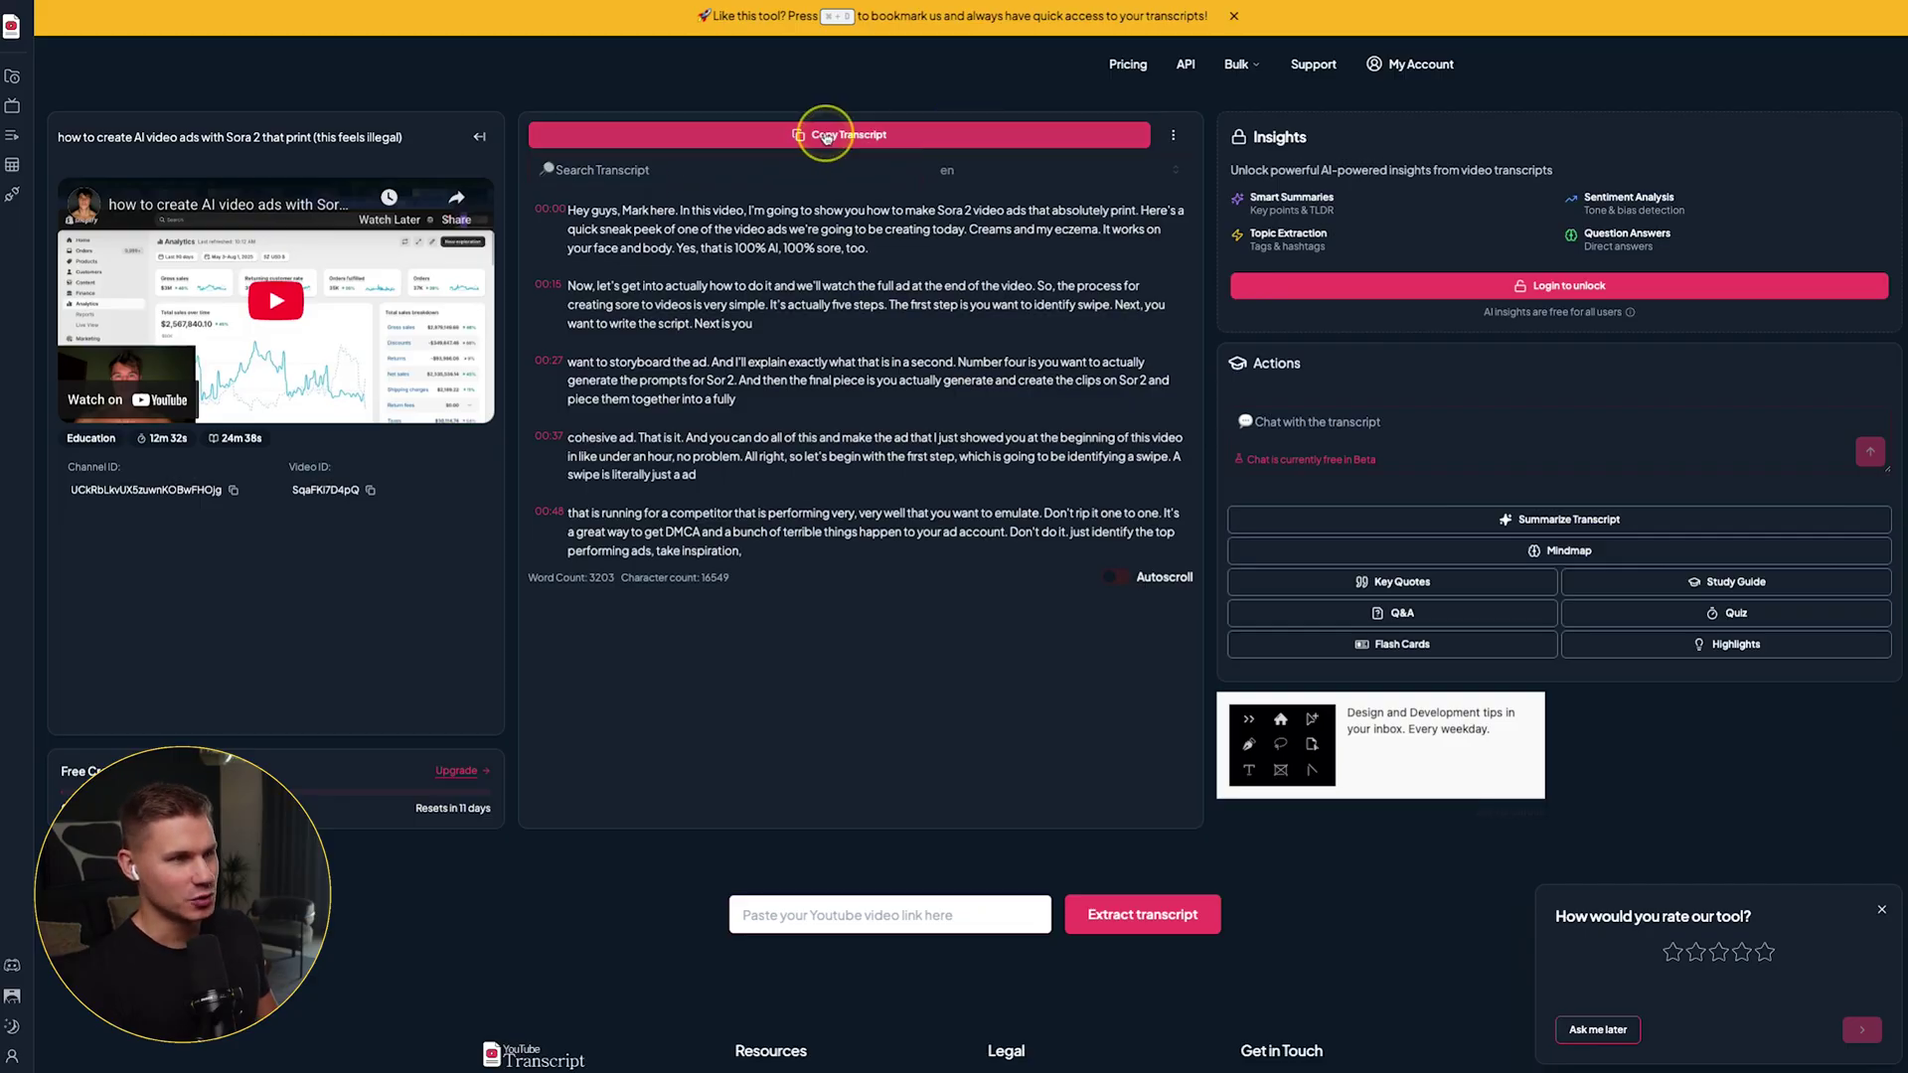
left_click(826, 138)
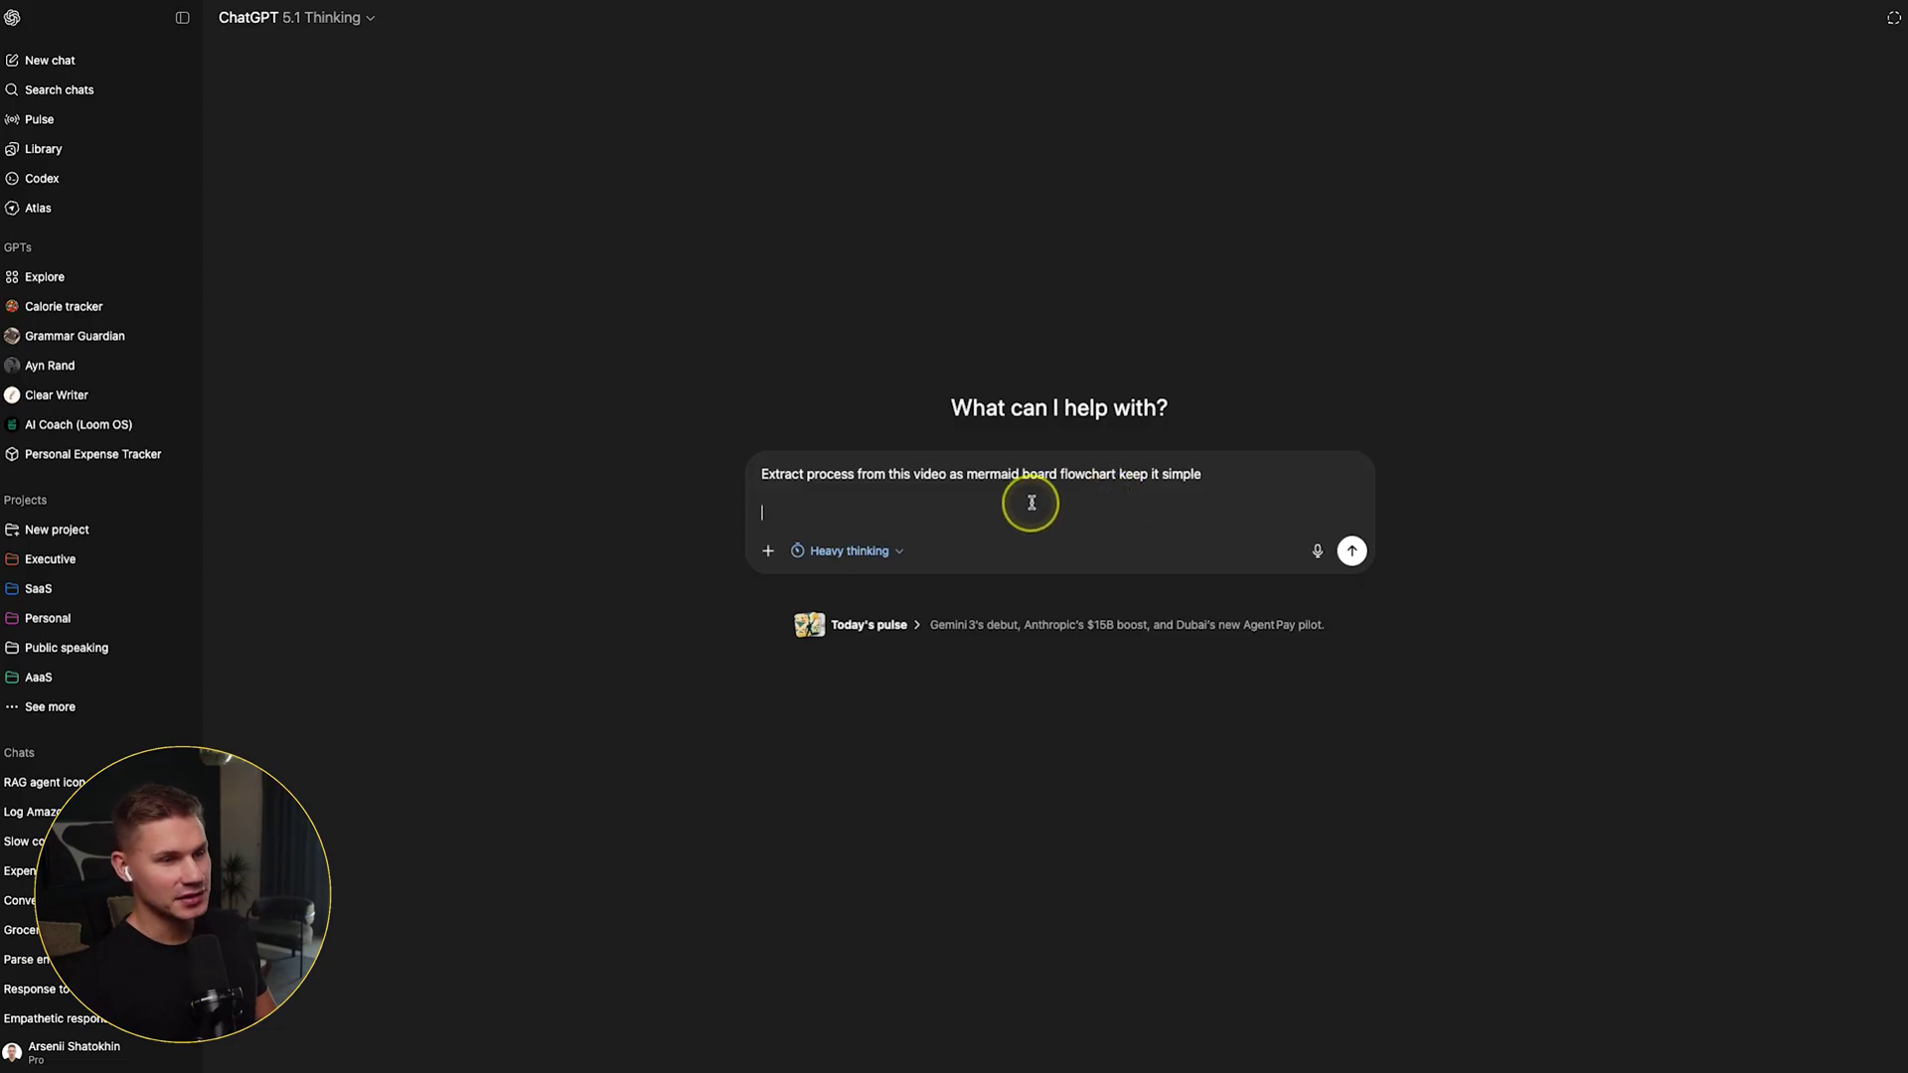
key("super+v")
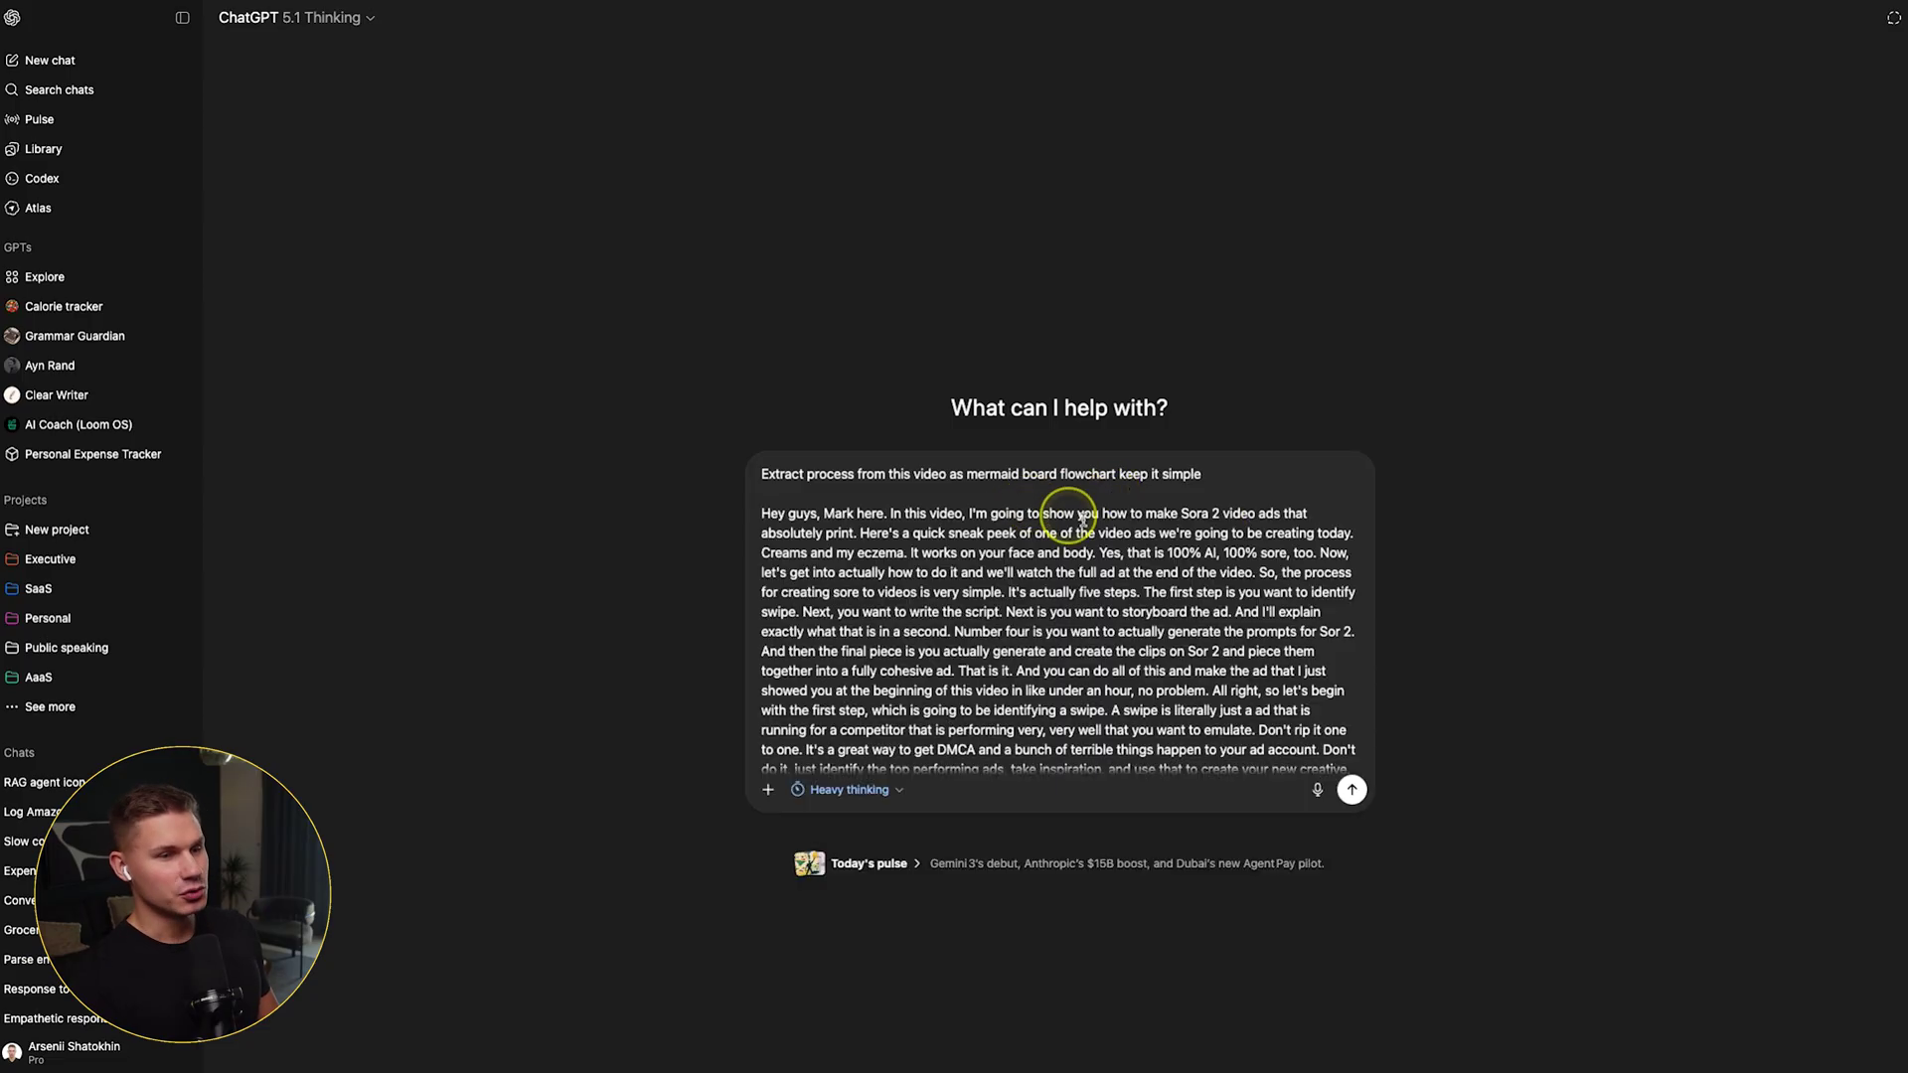
Send the transcript with the request for a simple Mermaid flowchart of the ad process
left_click(1352, 788)
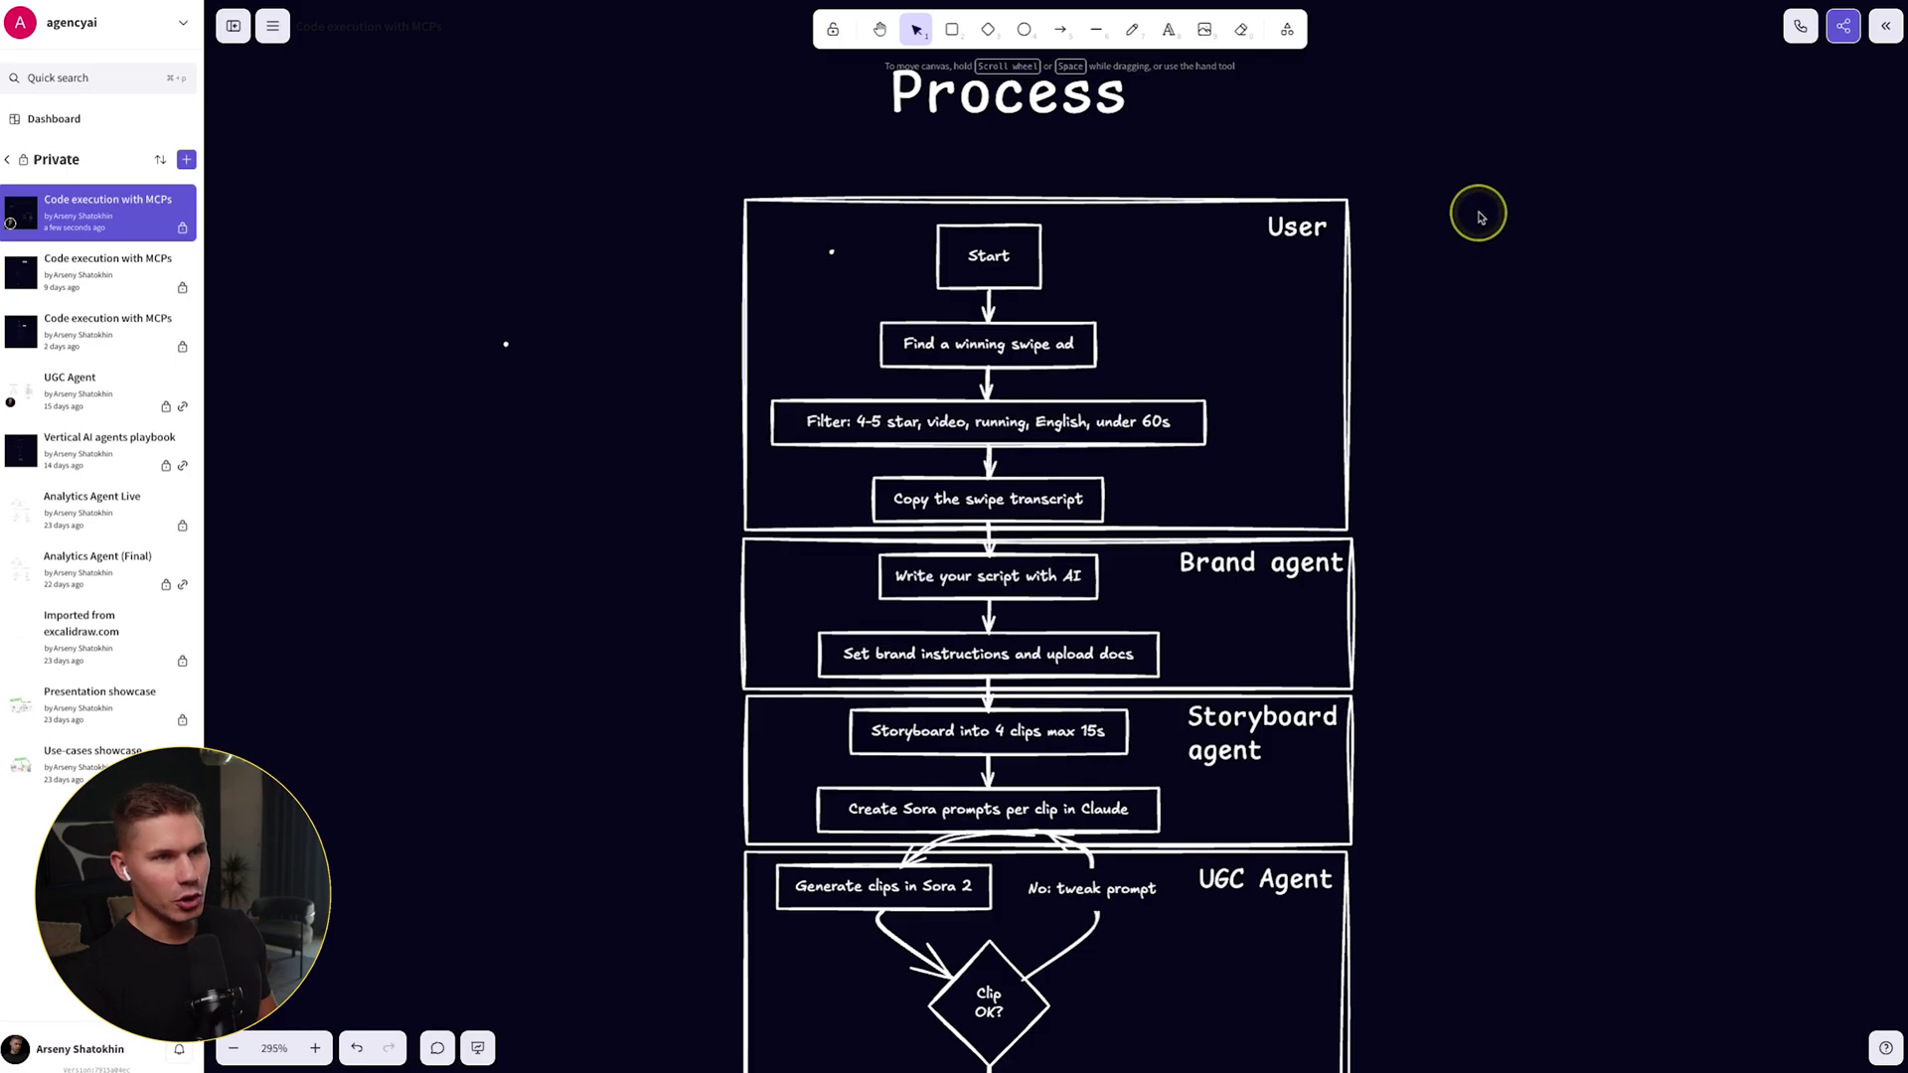
Insert the Sora 2 ad-process Mermaid flowchart via Mermaid to Excalidraw above the training section
scroll(1478, 213, "right", 6)
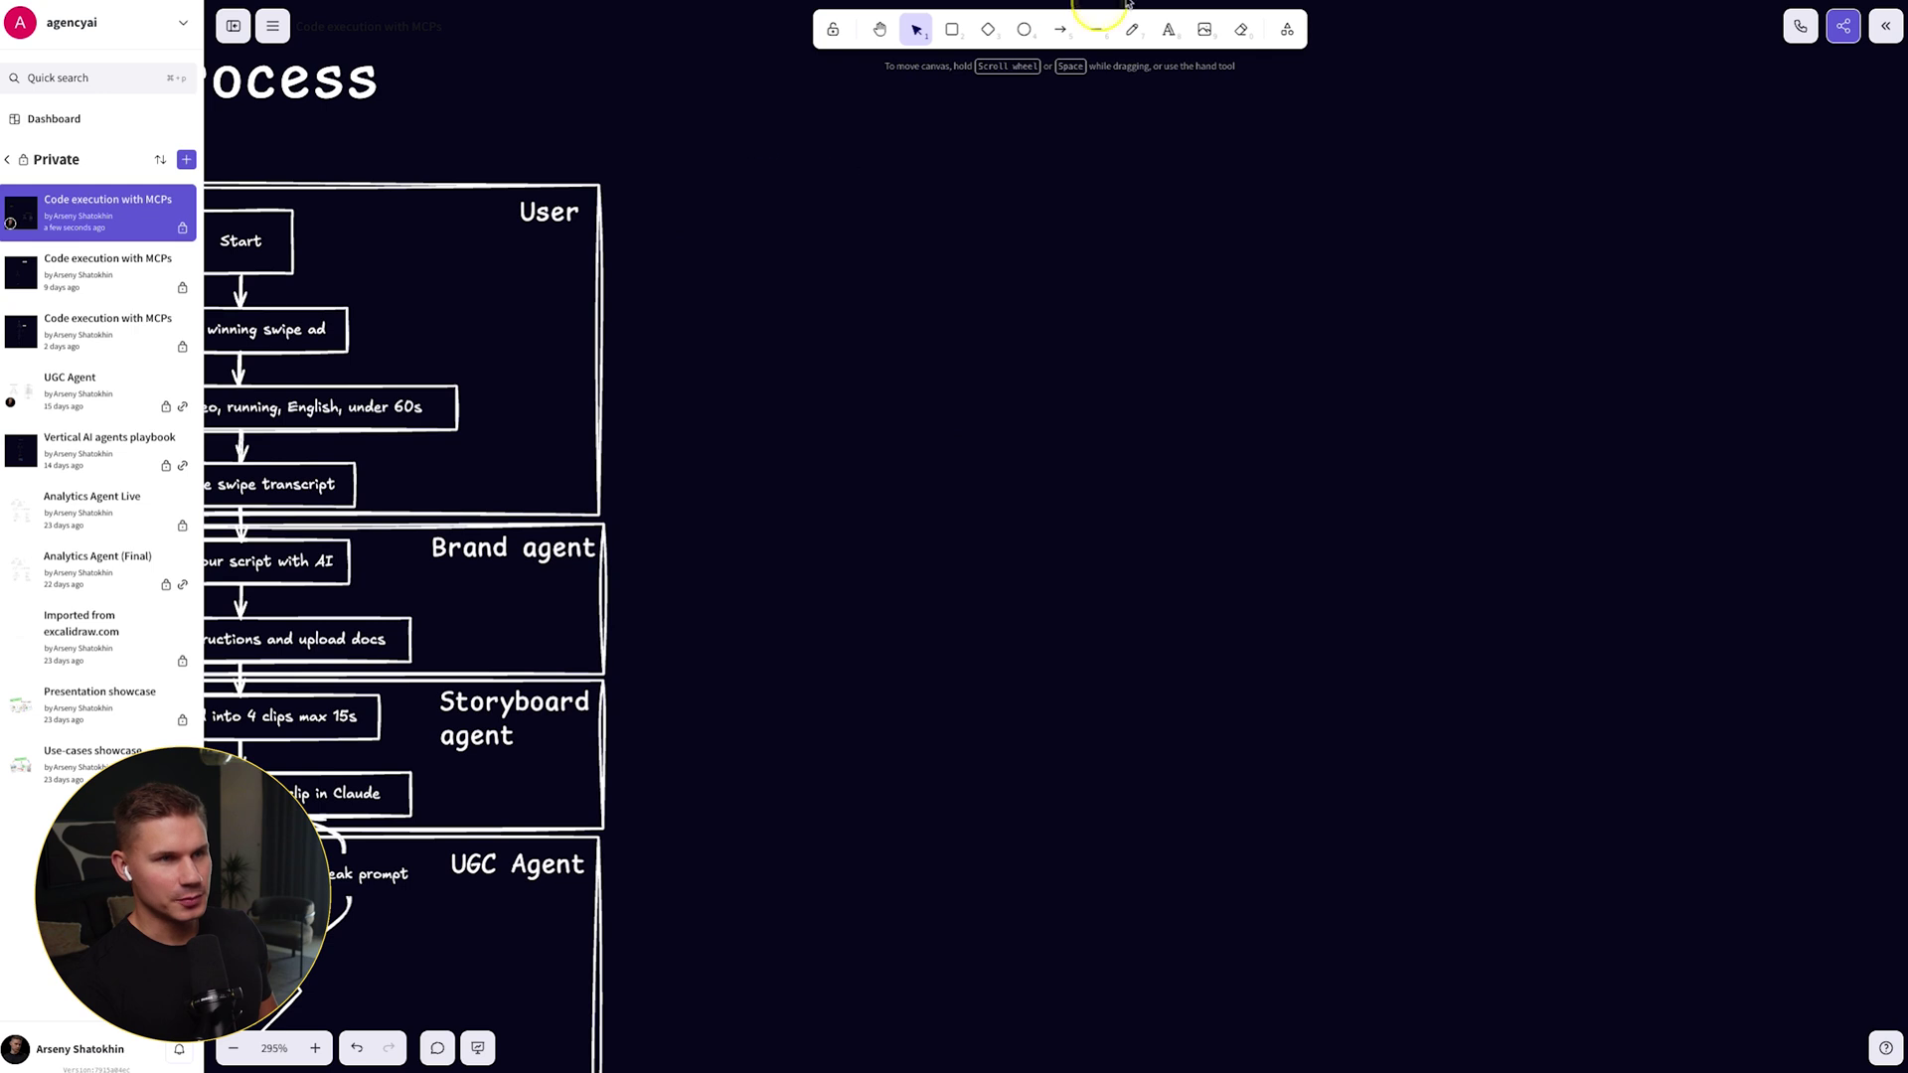
left_click(1276, 32)
left_click(1230, 256)
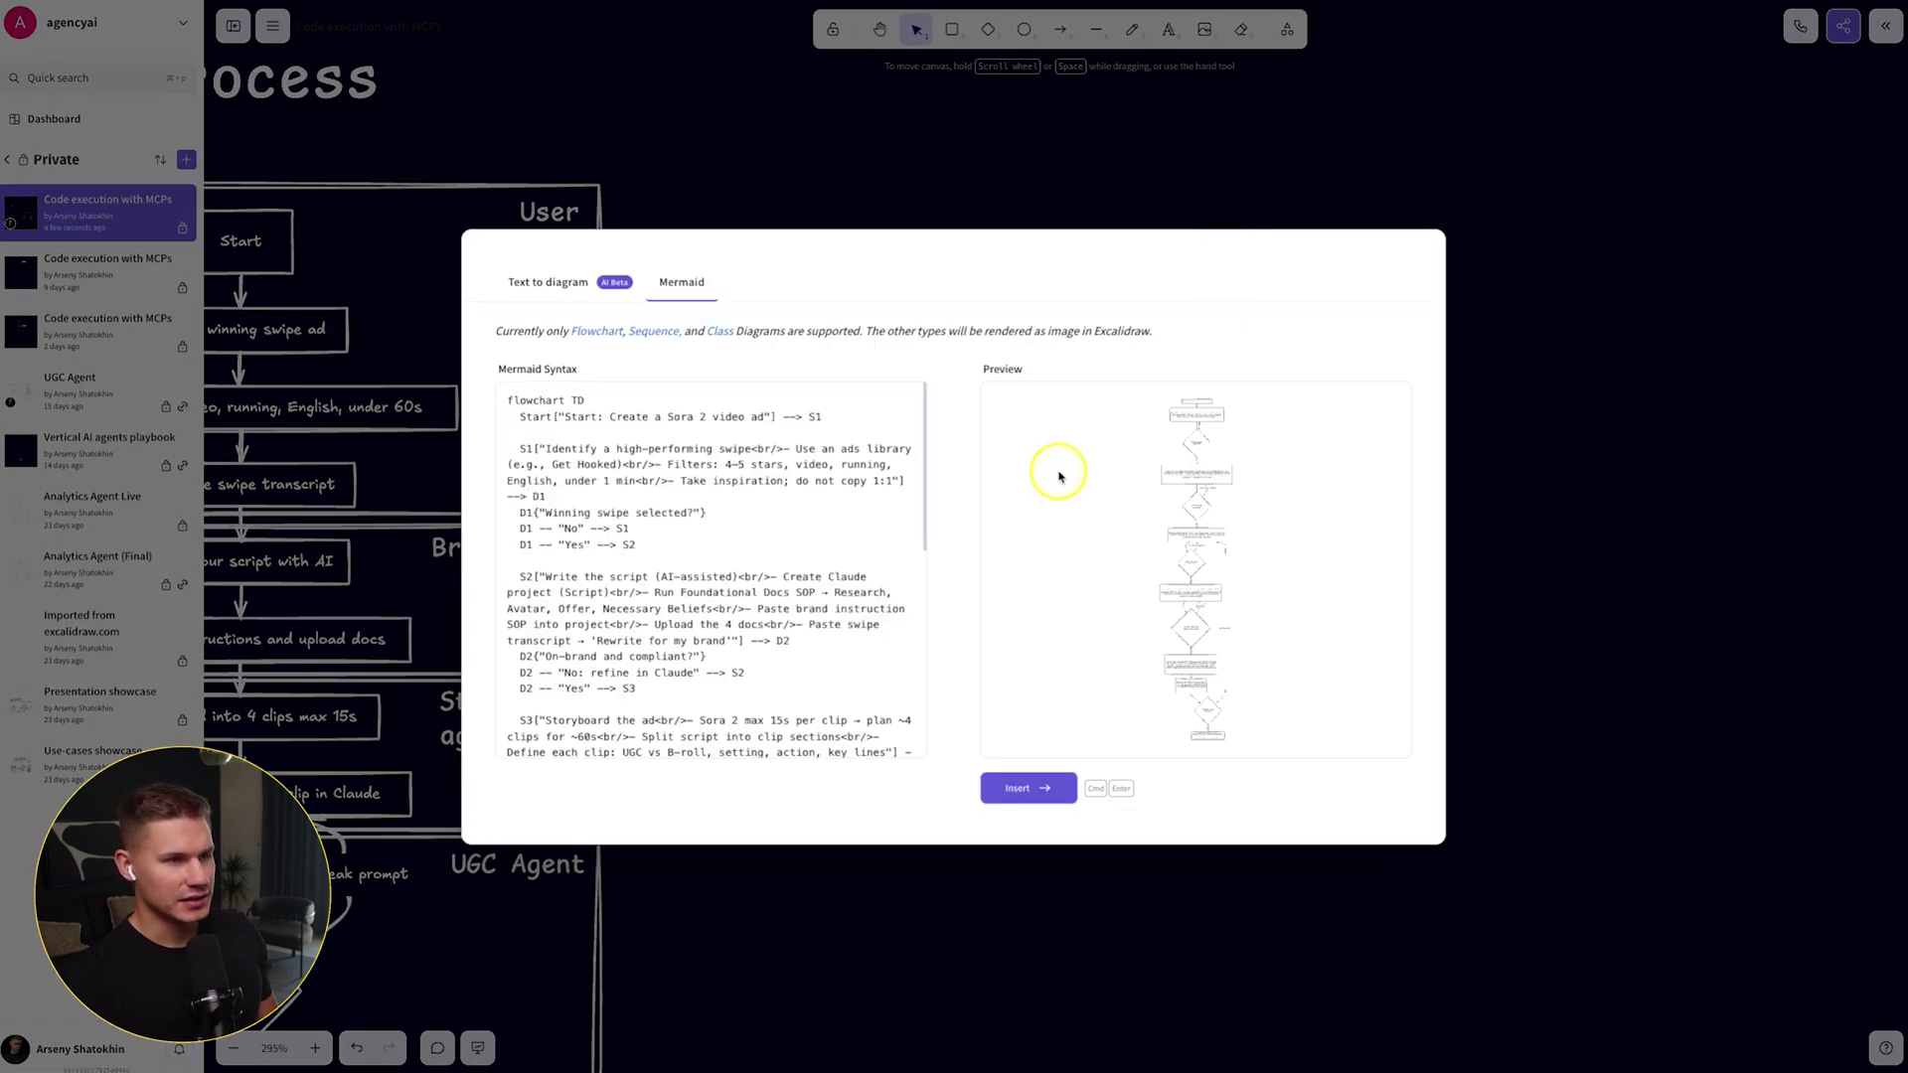
key("super+Return")
left_click(1332, 473)
scroll(1235, 430, "up", 5)
scroll(1226, 732, "down", 3)
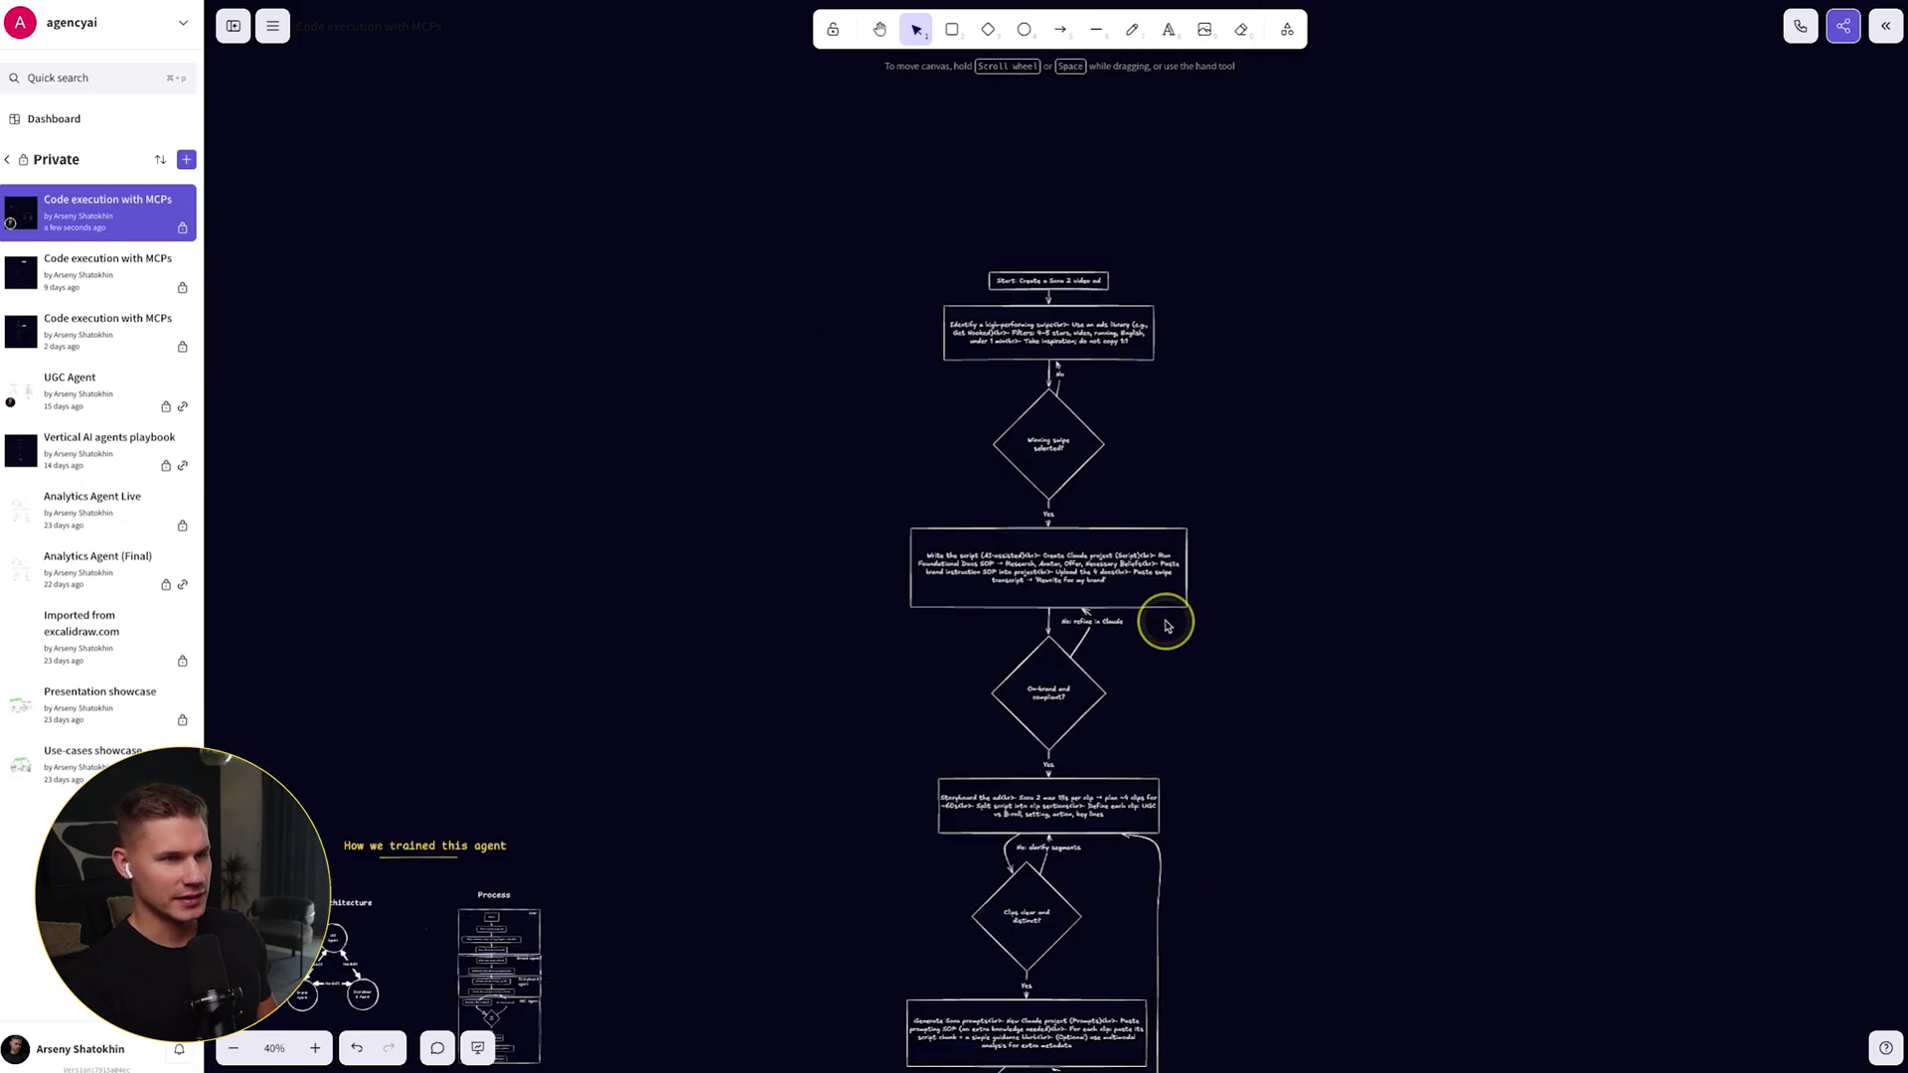
scroll(1158, 556, "down", 3)
scroll(974, 491, "left", 5)
scroll(799, 495, "up", 10)
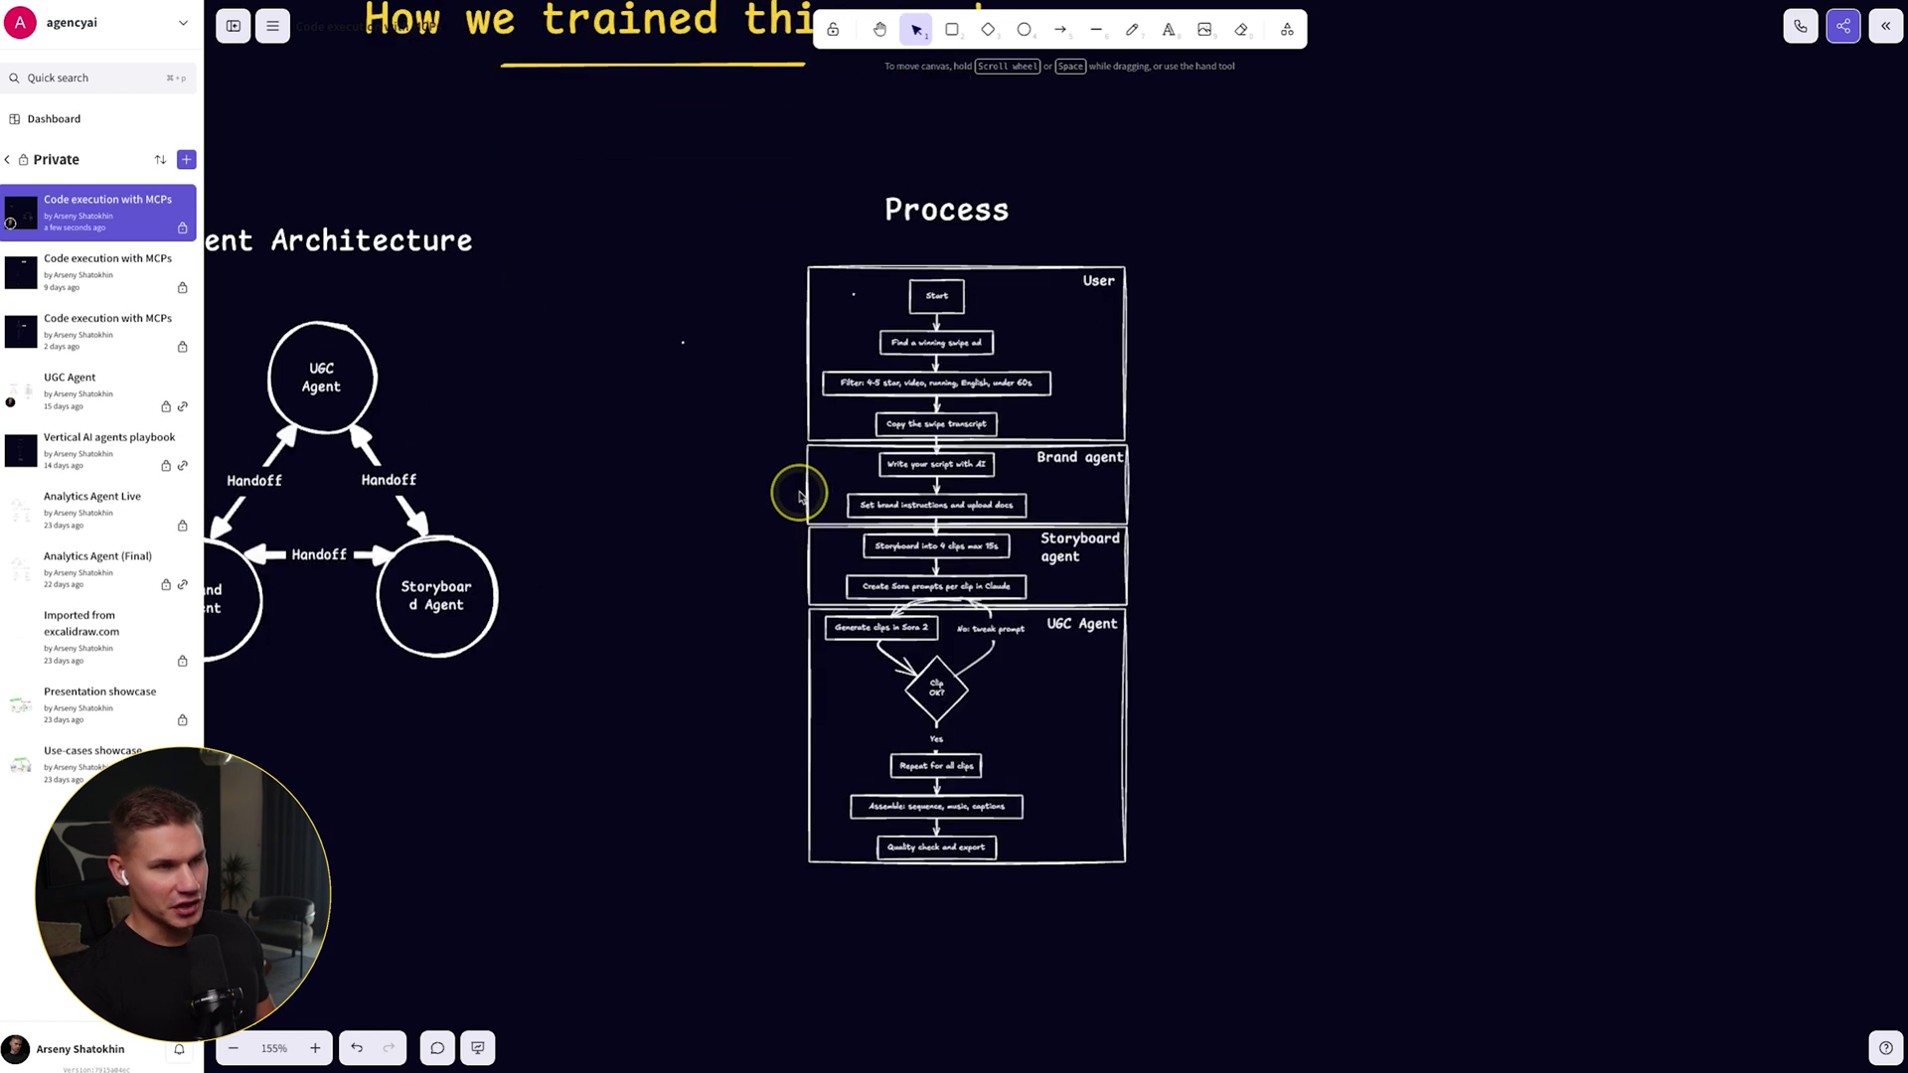
scroll(800, 495, "up", 4)
Centre the Agent Architecture diagram, inspect the left Handoff arrow, then advance to Future Plans
scroll(697, 441, "up", 2)
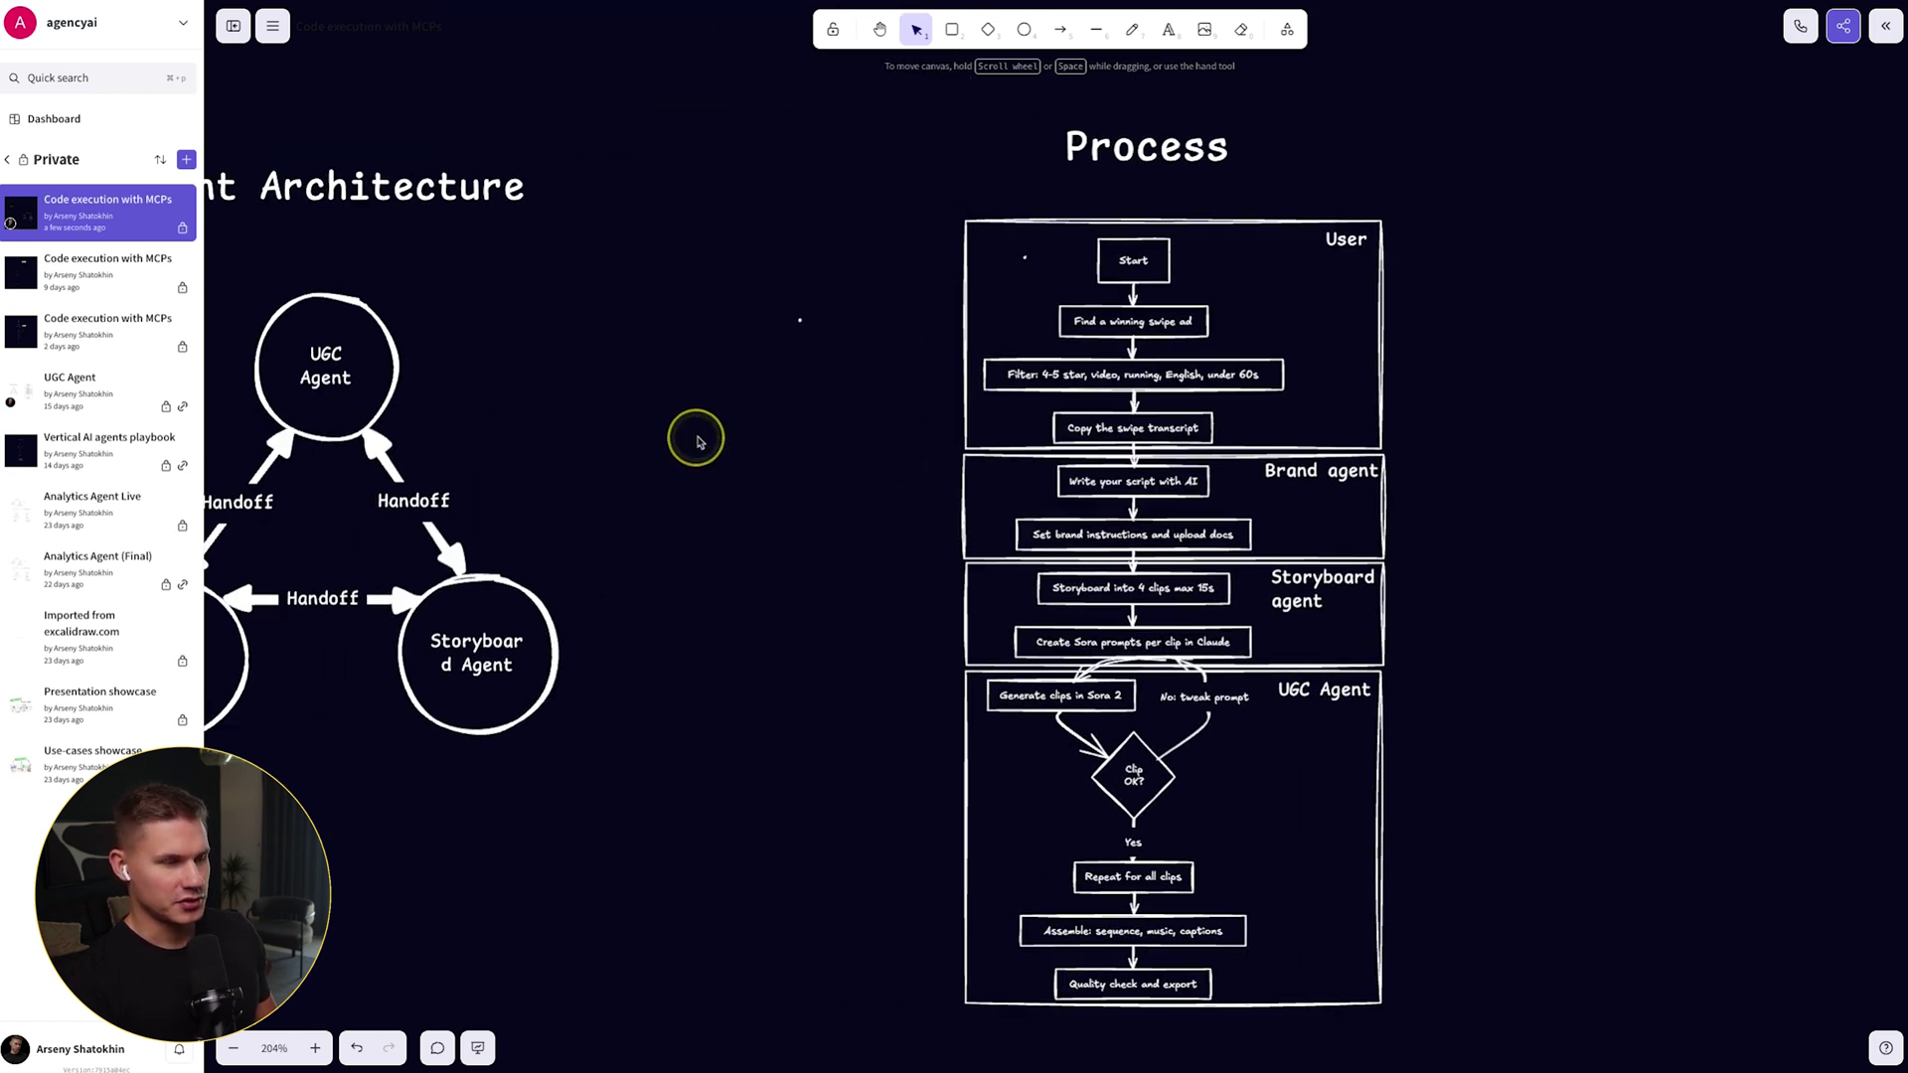
scroll(758, 443, "left", 5)
scroll(903, 426, "up", 3)
scroll(974, 447, "left", 2)
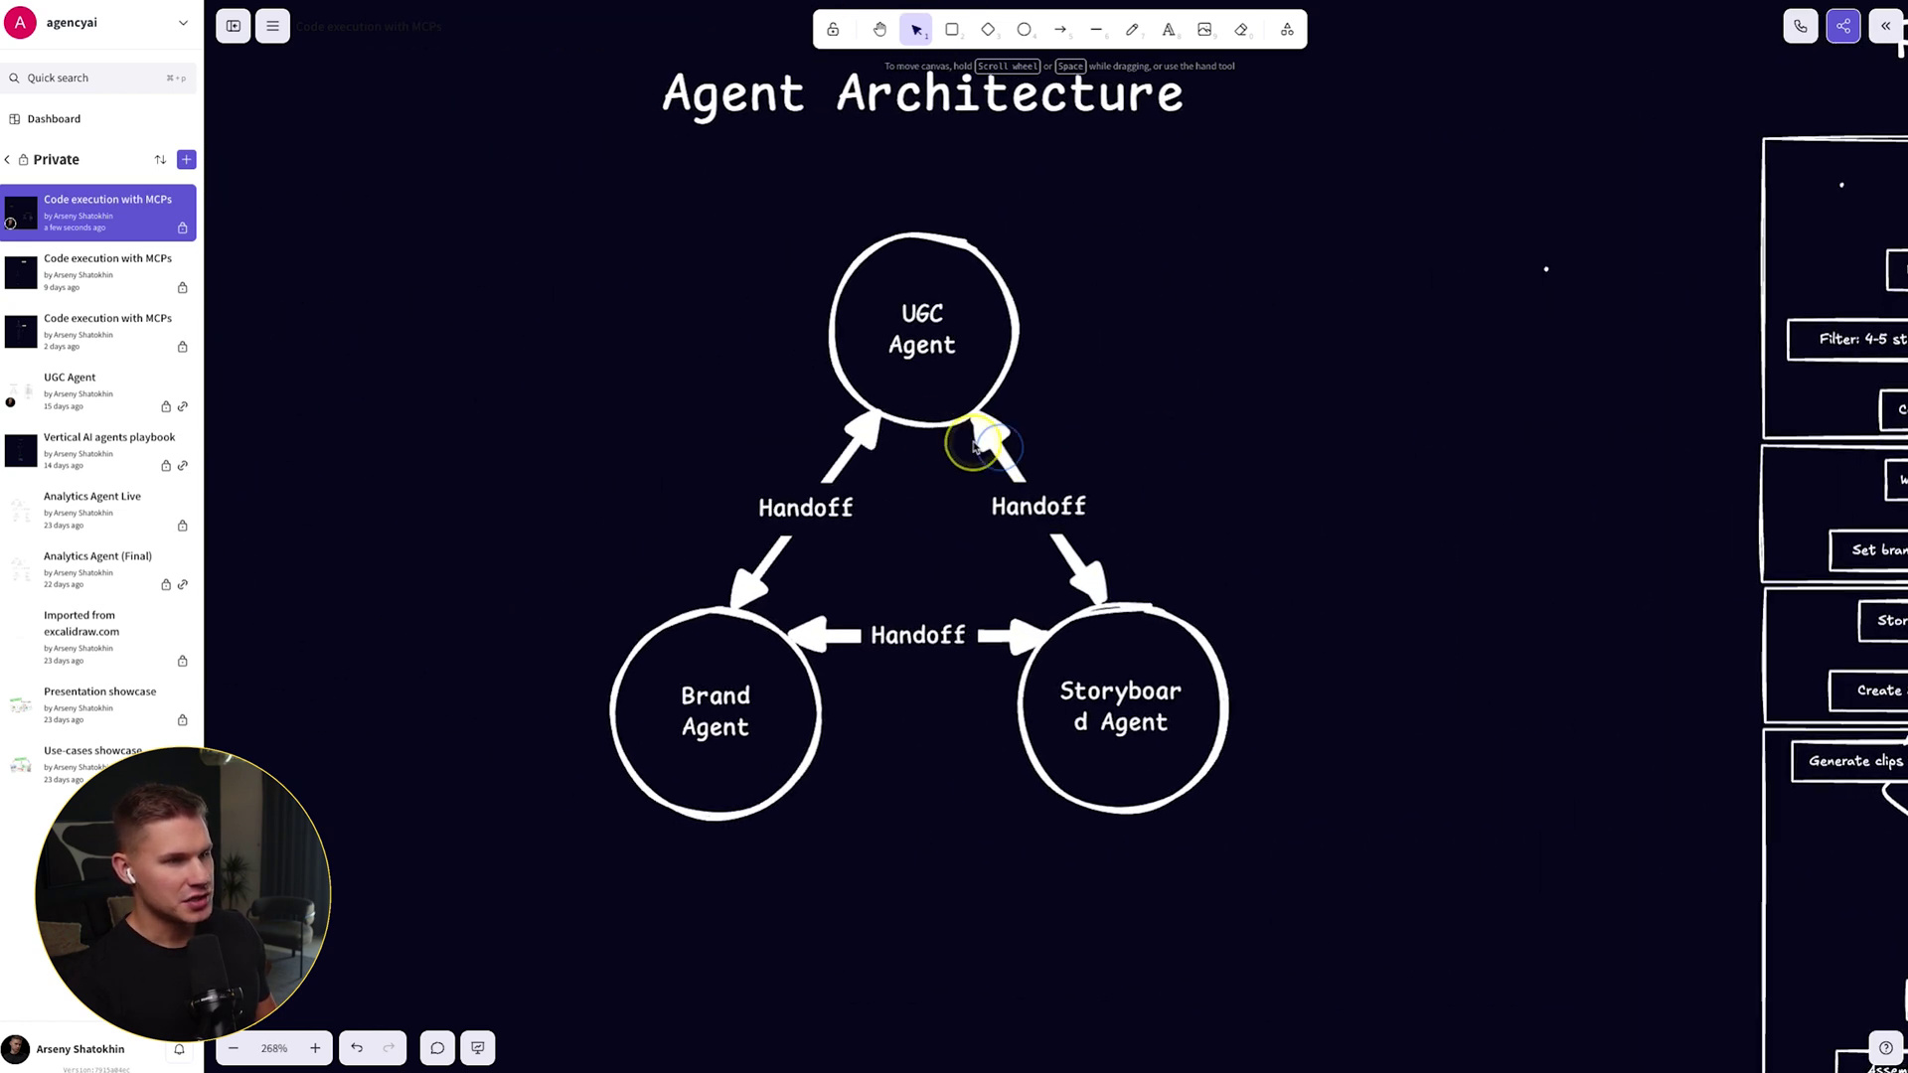
left_click_drag(974, 447, 1093, 504)
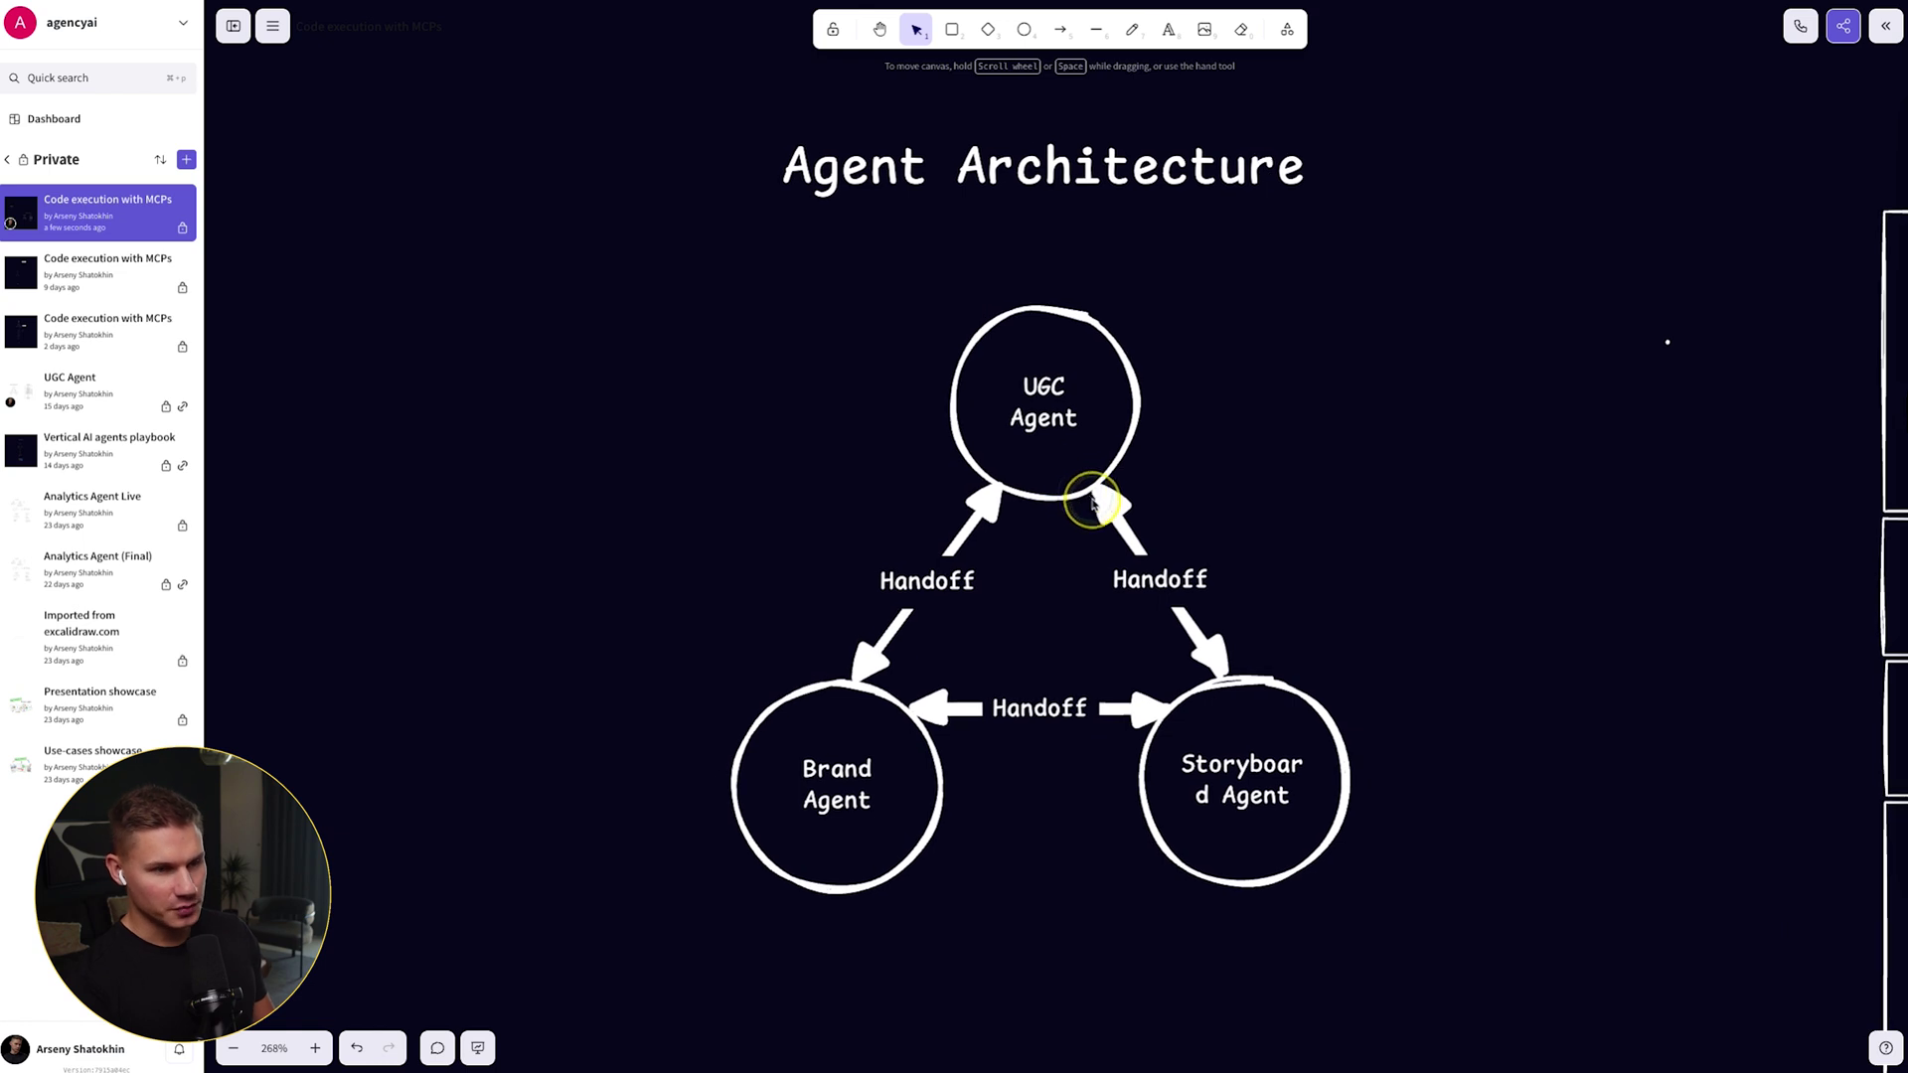
left_click(944, 586)
left_click(1023, 627)
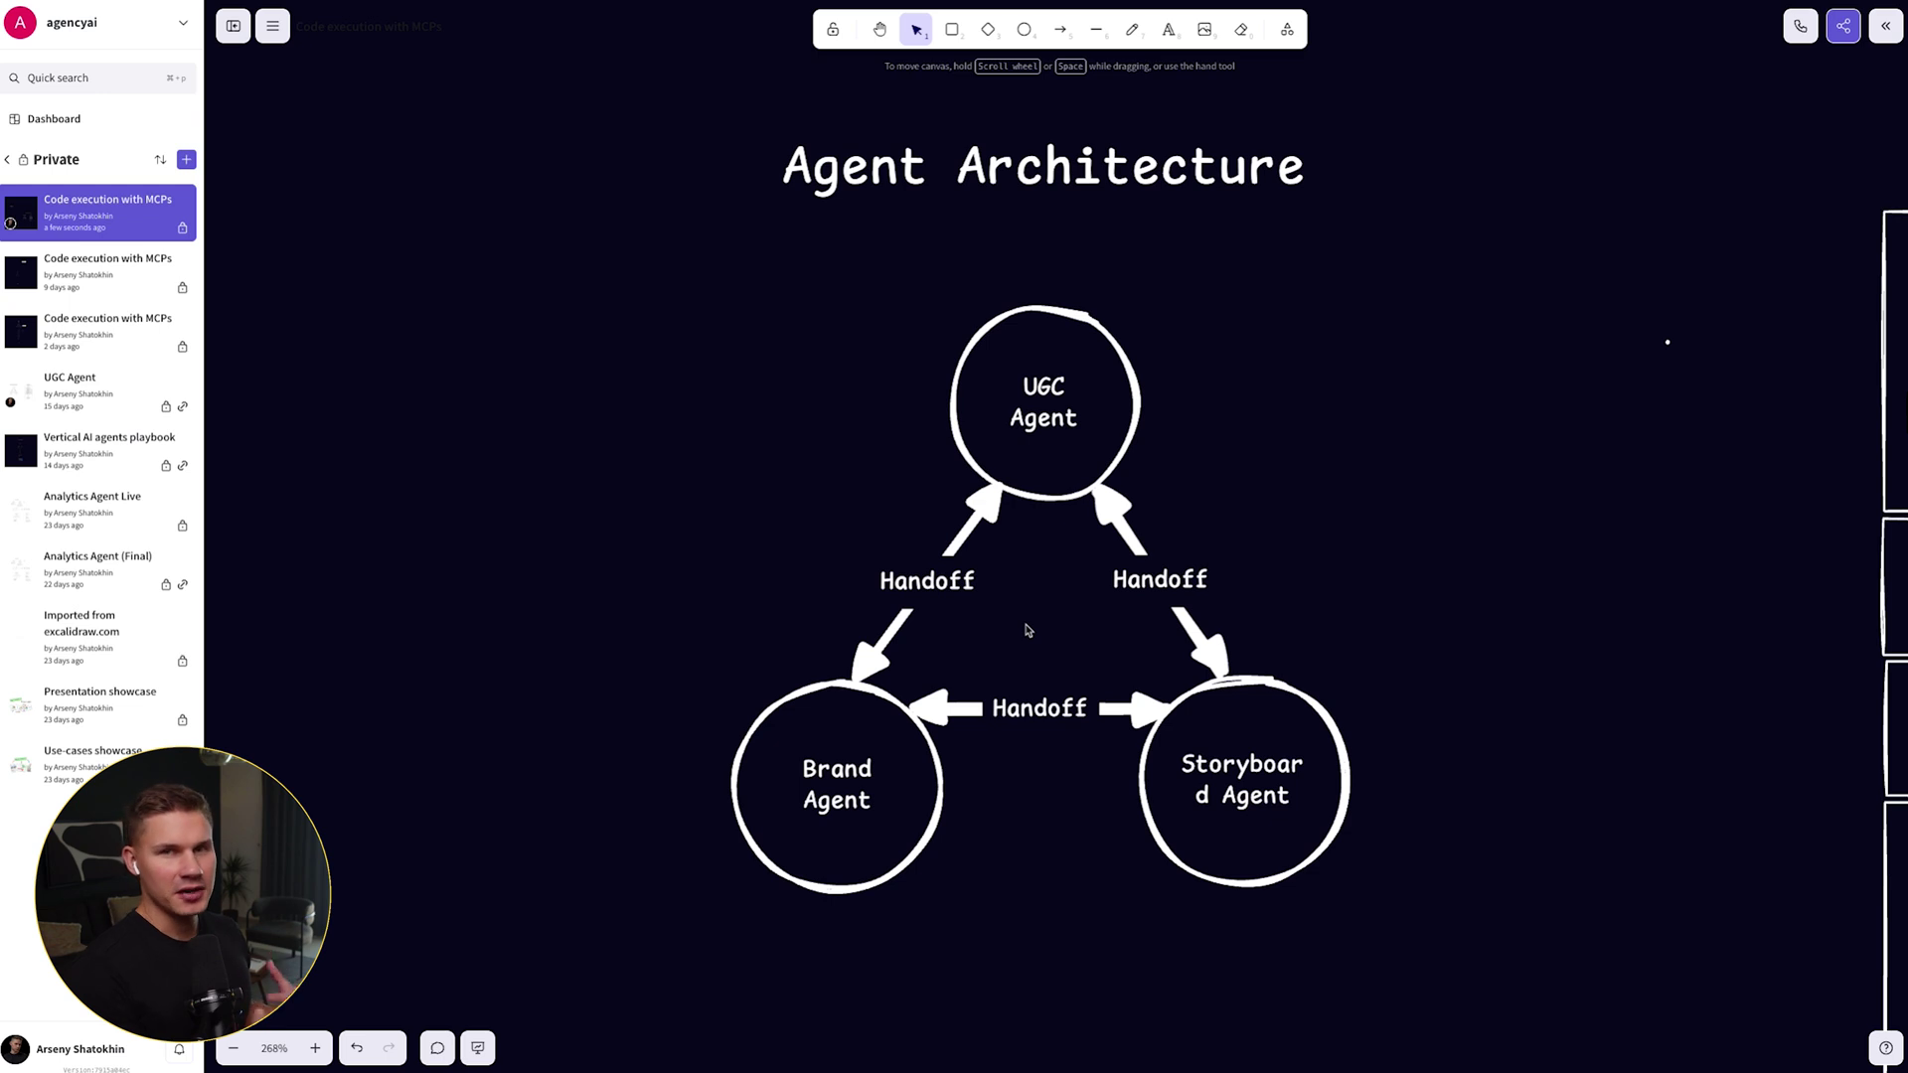
left_click(1128, 724)
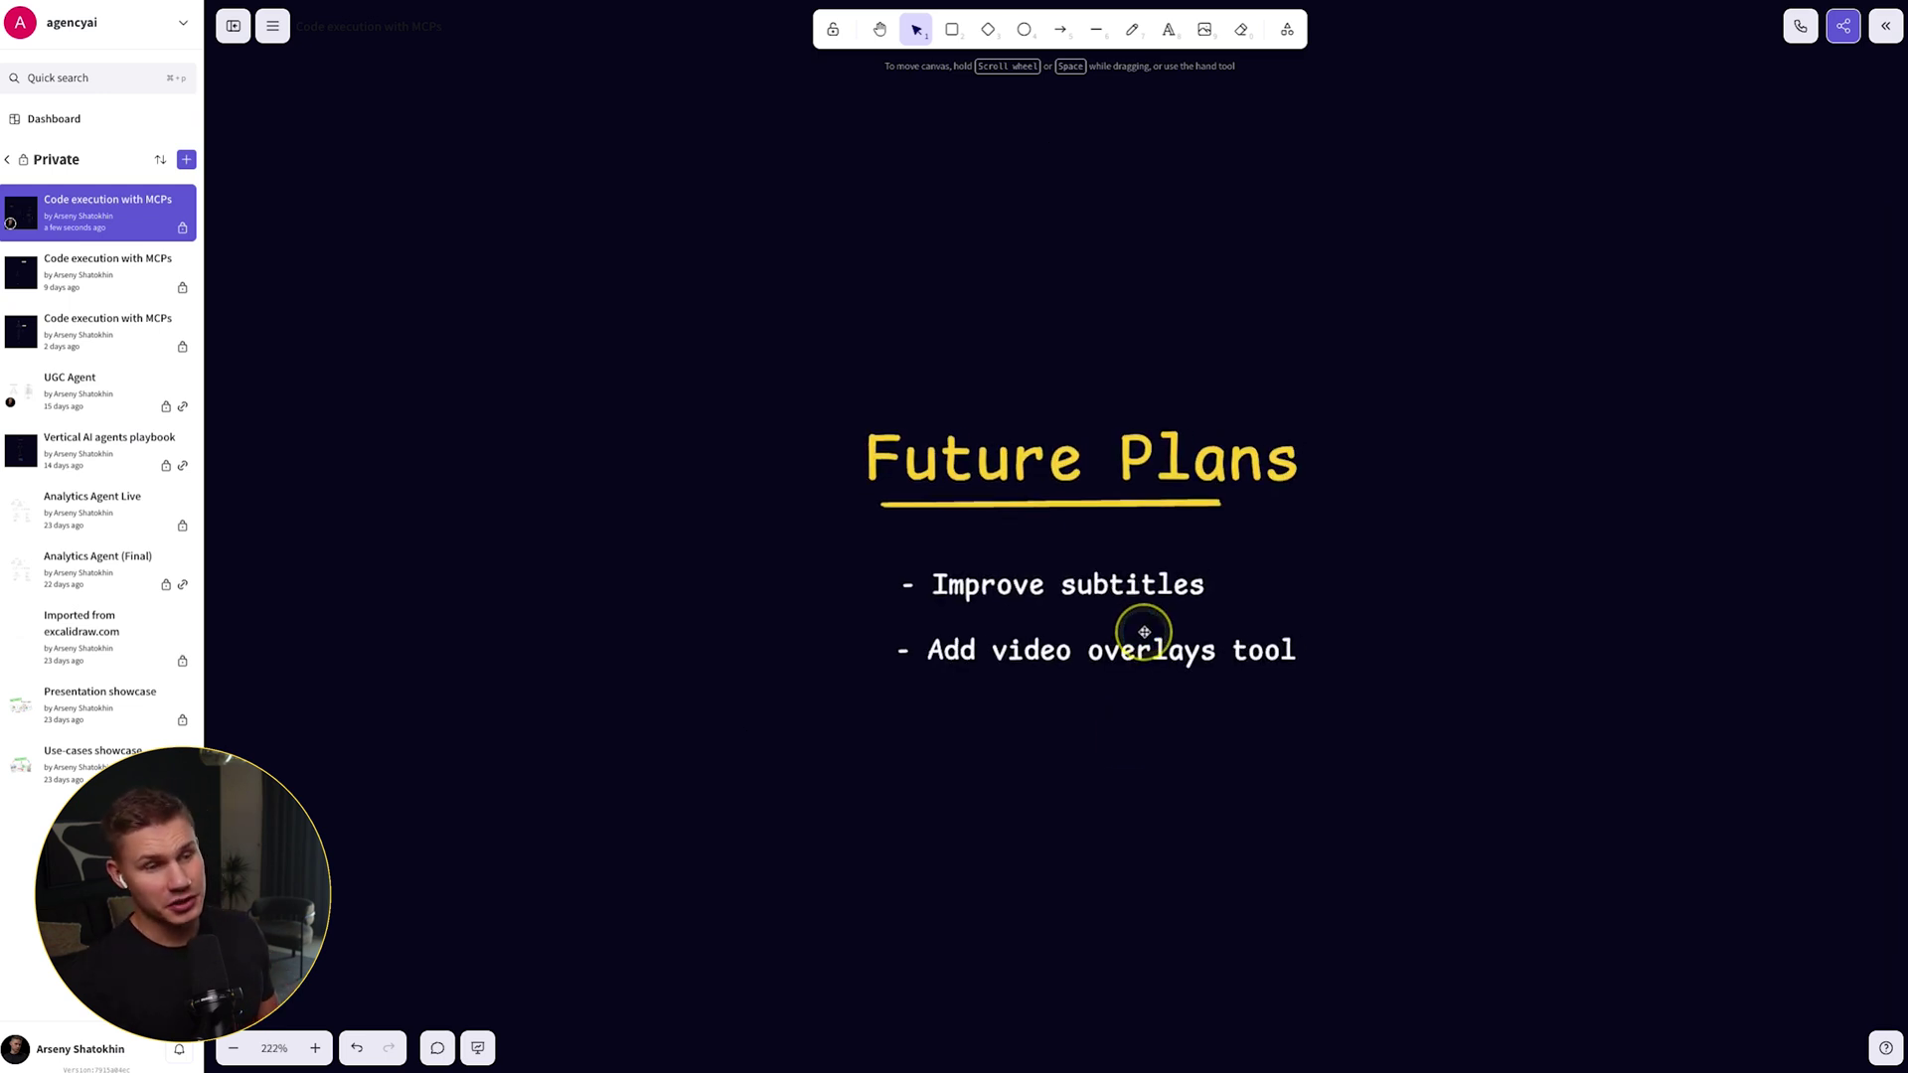